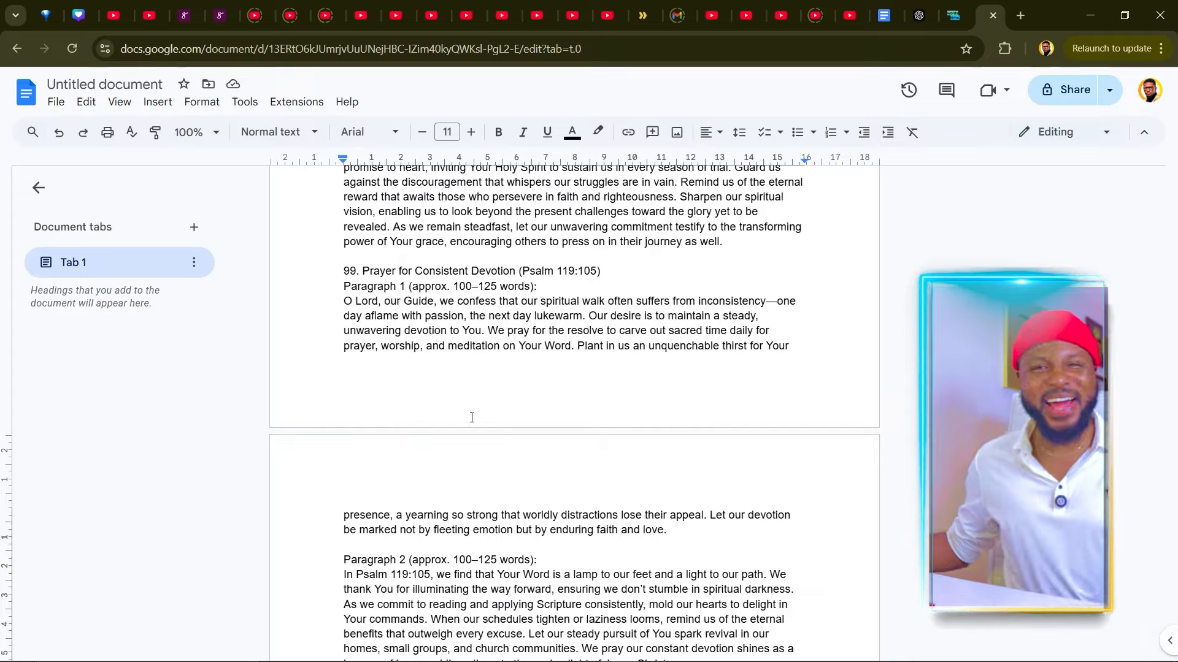
scroll(483, 509, down, 10)
scroll(482, 509, down, 2)
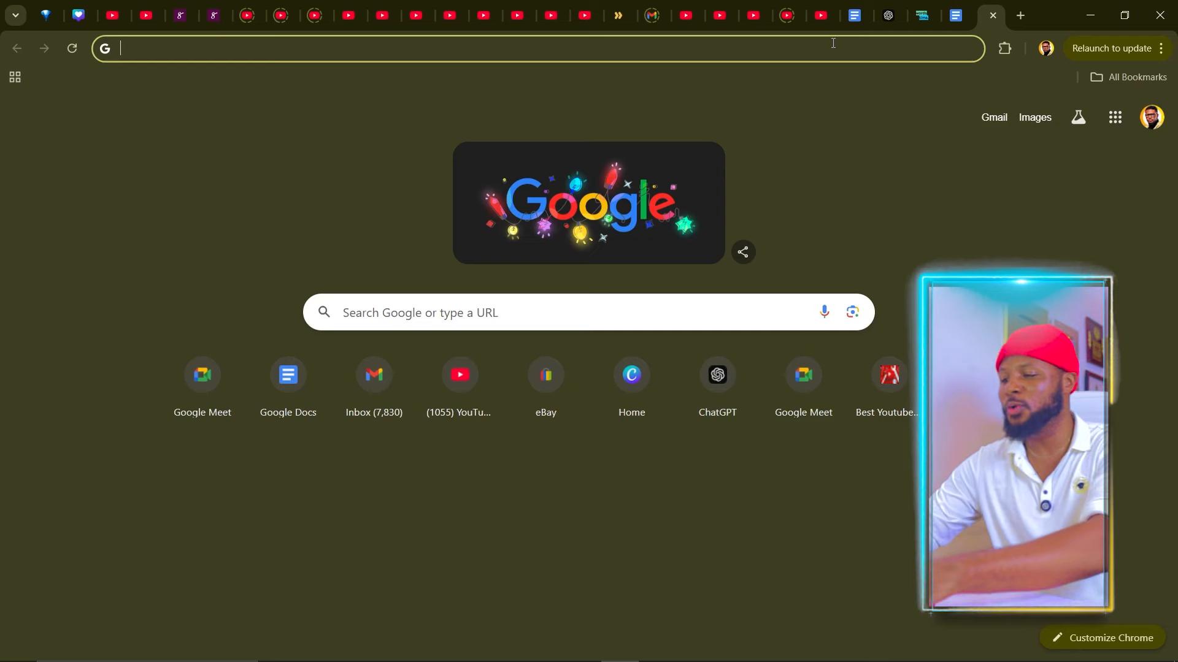
Open the Clipchamp website in the browser and create a new video from scratch.
text(clip)
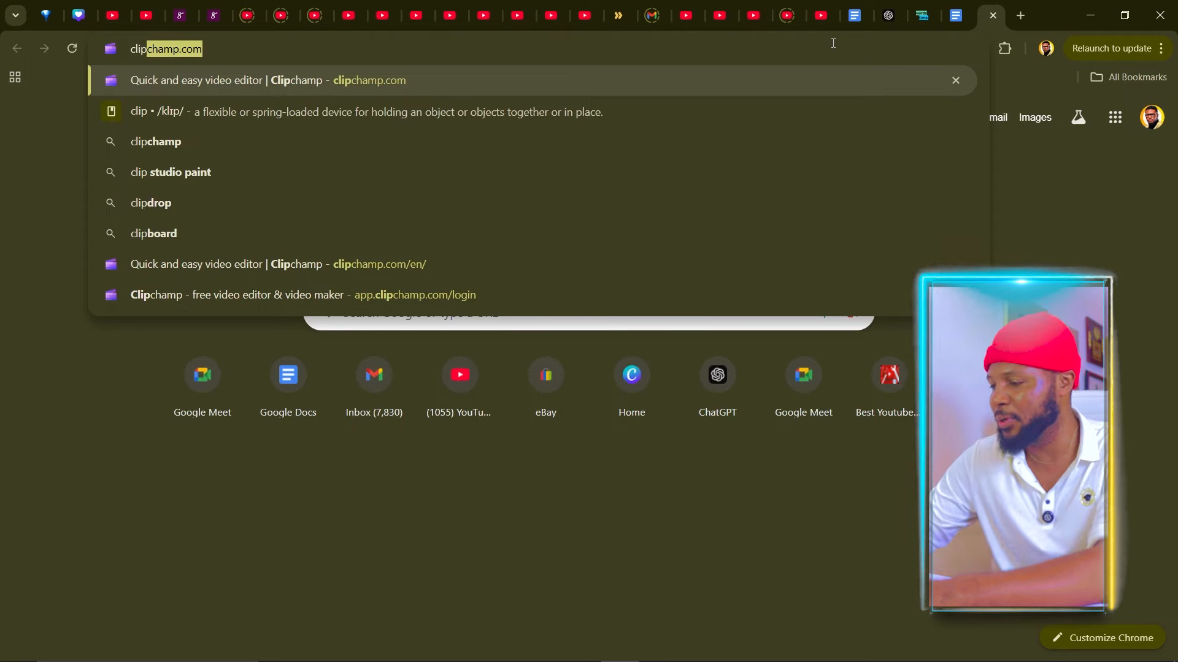
key(Return)
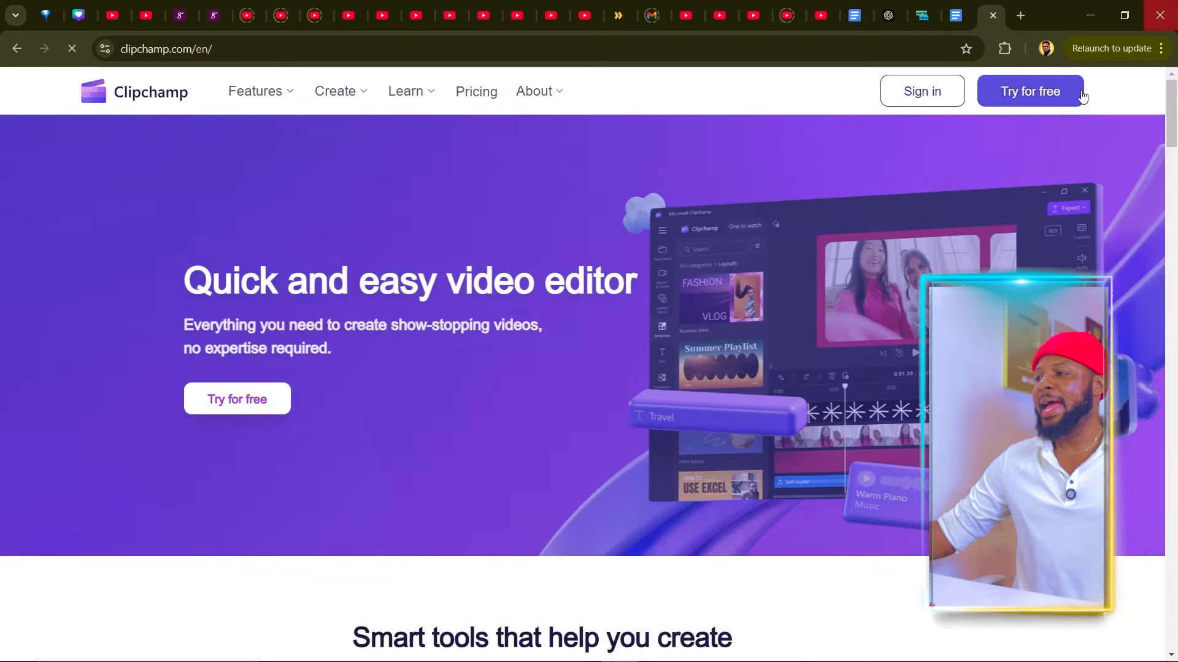
click(1011, 100)
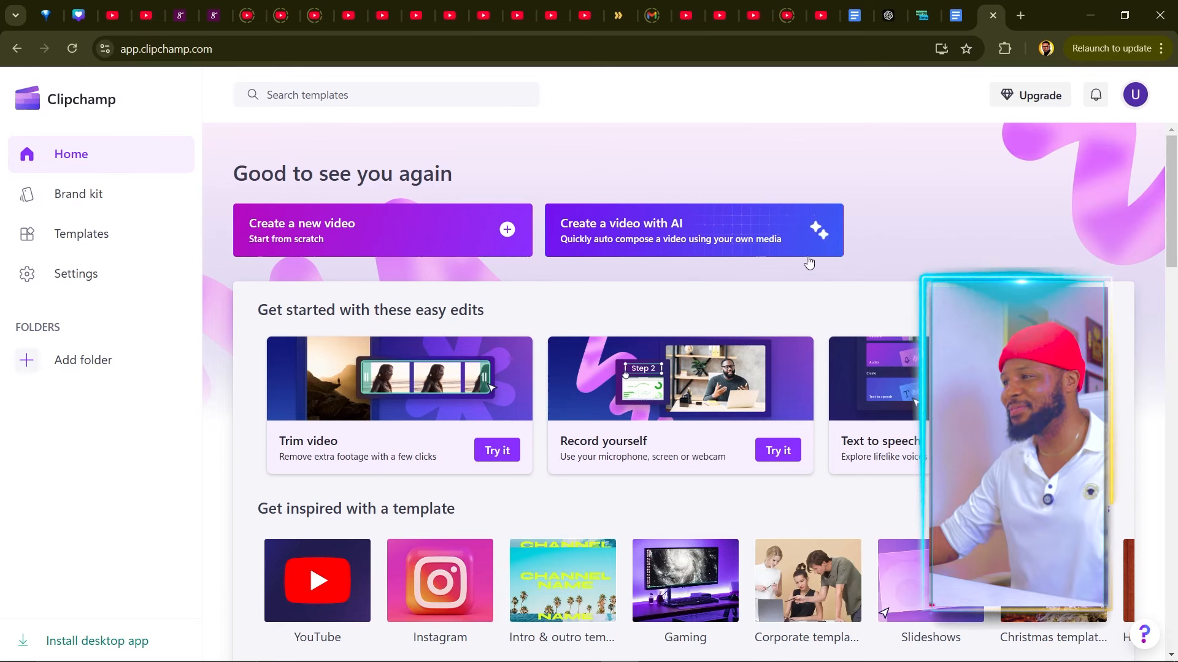
click(303, 228)
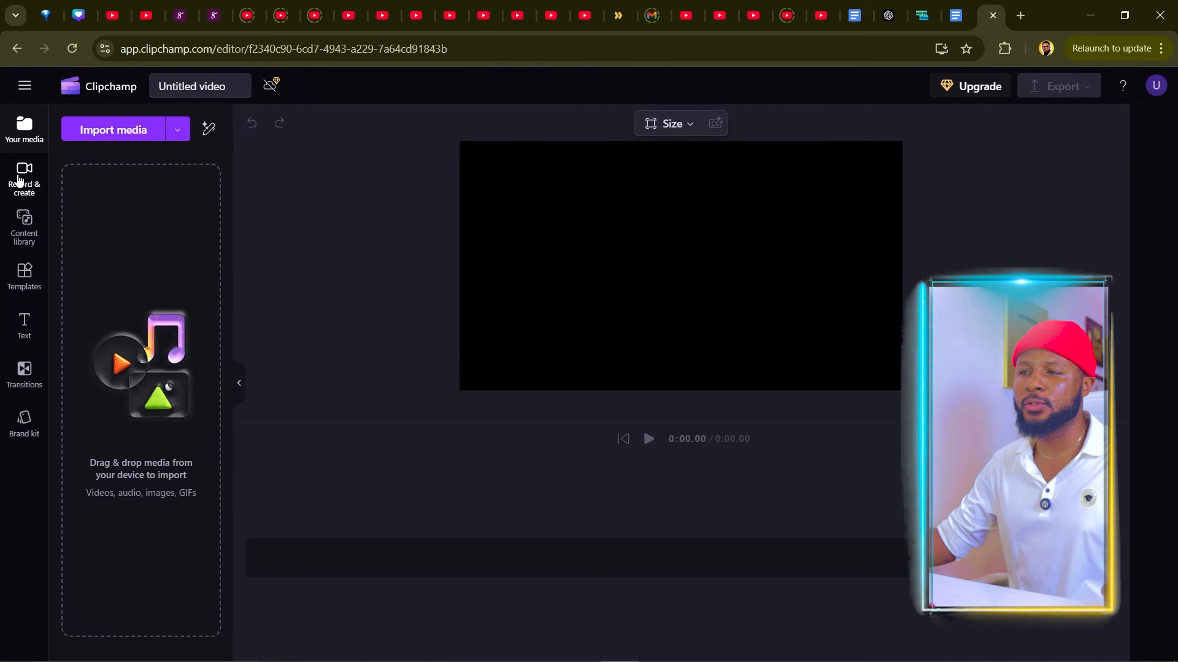
Add a text-to-speech clip to the video and keep its language at English (United States).
click(29, 180)
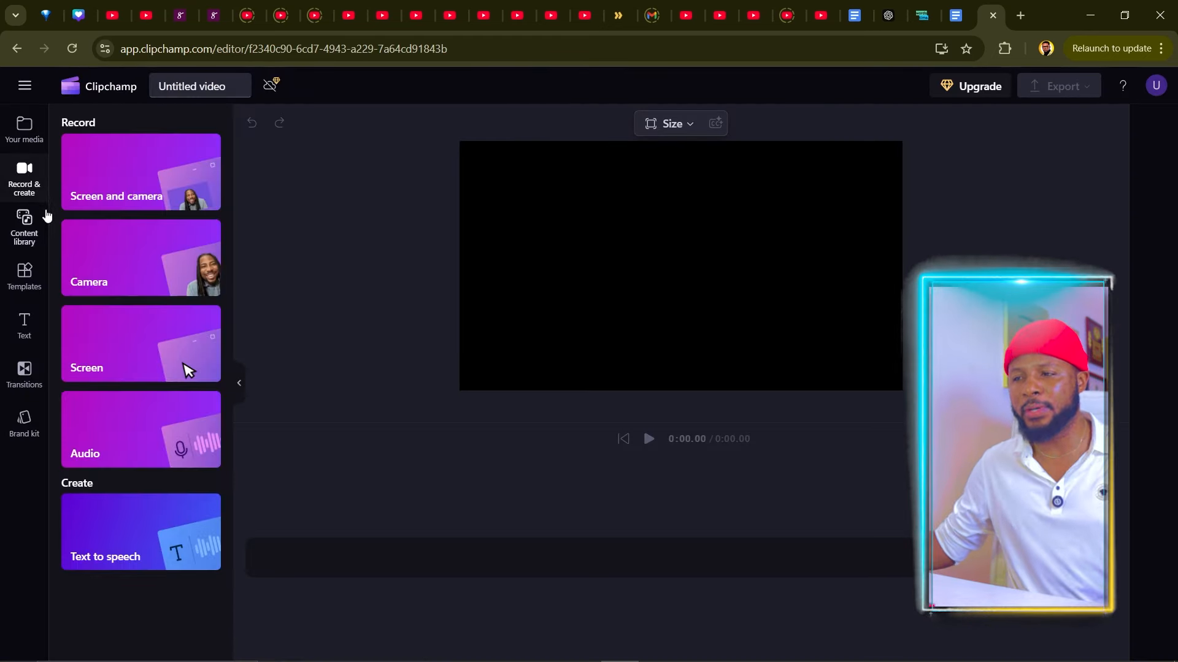
click(123, 548)
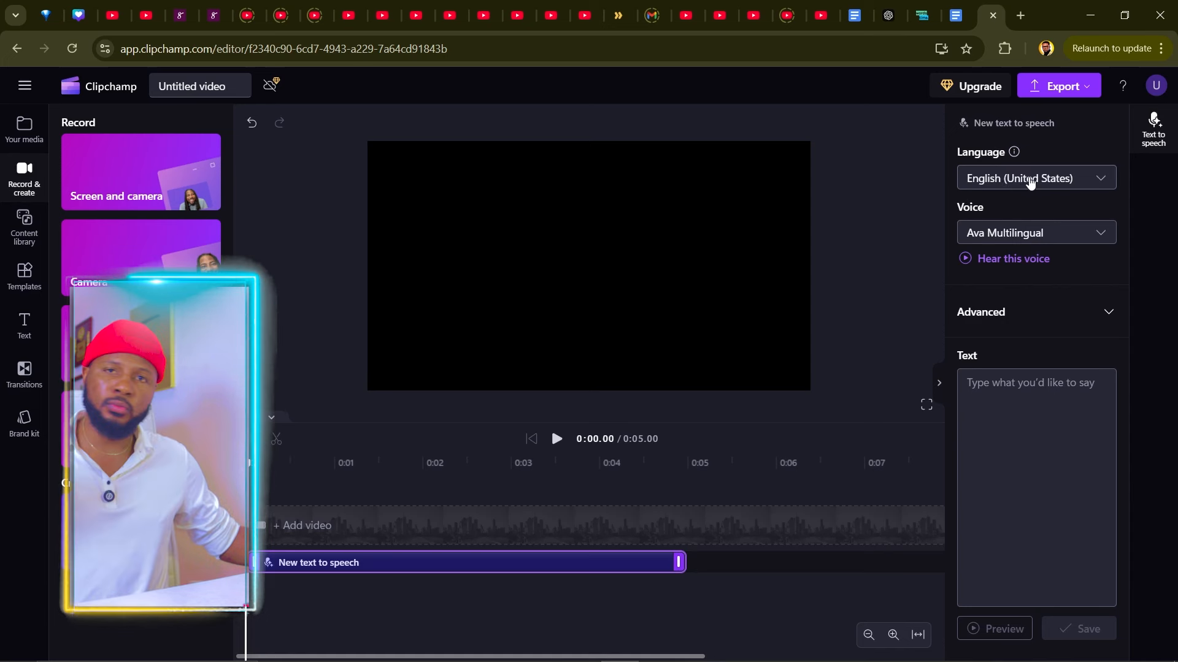
click(1009, 182)
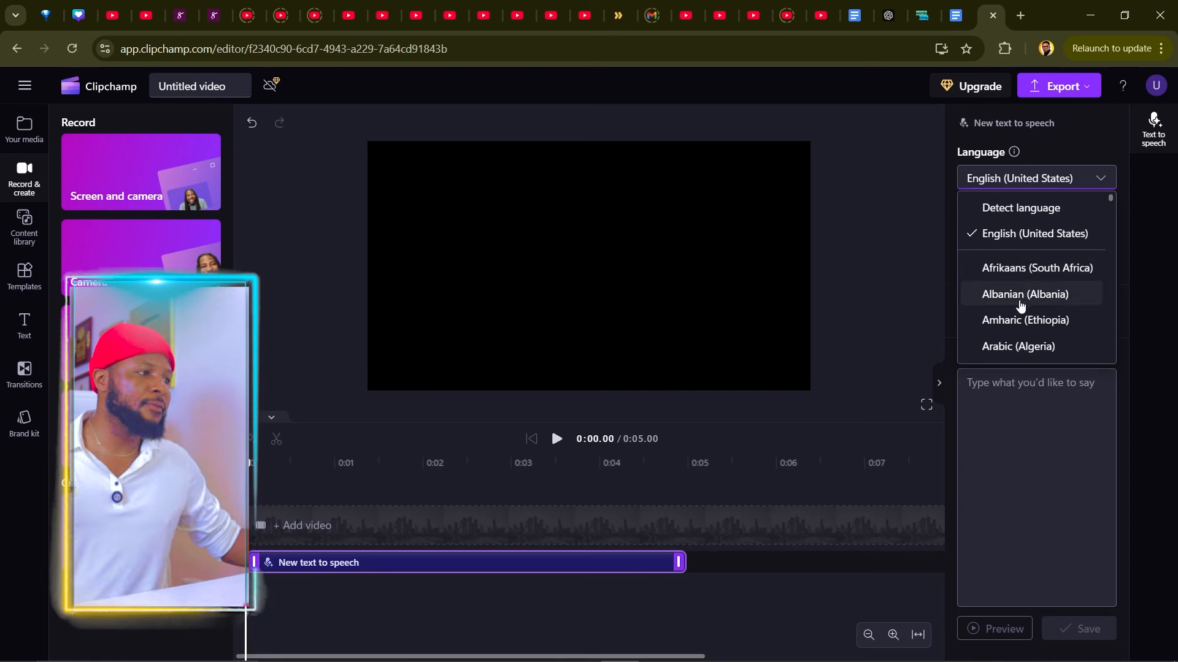
scroll(1020, 305, down, 9)
scroll(1022, 298, down, 5)
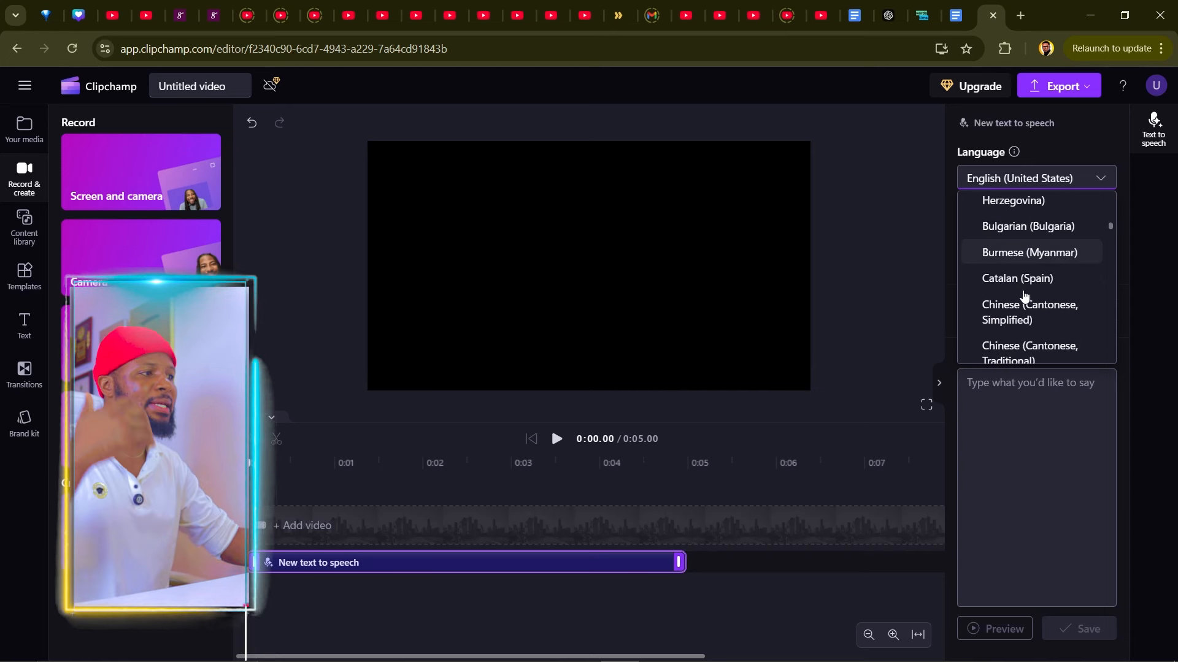
scroll(1028, 292, up, 7)
click(1027, 181)
click(1029, 183)
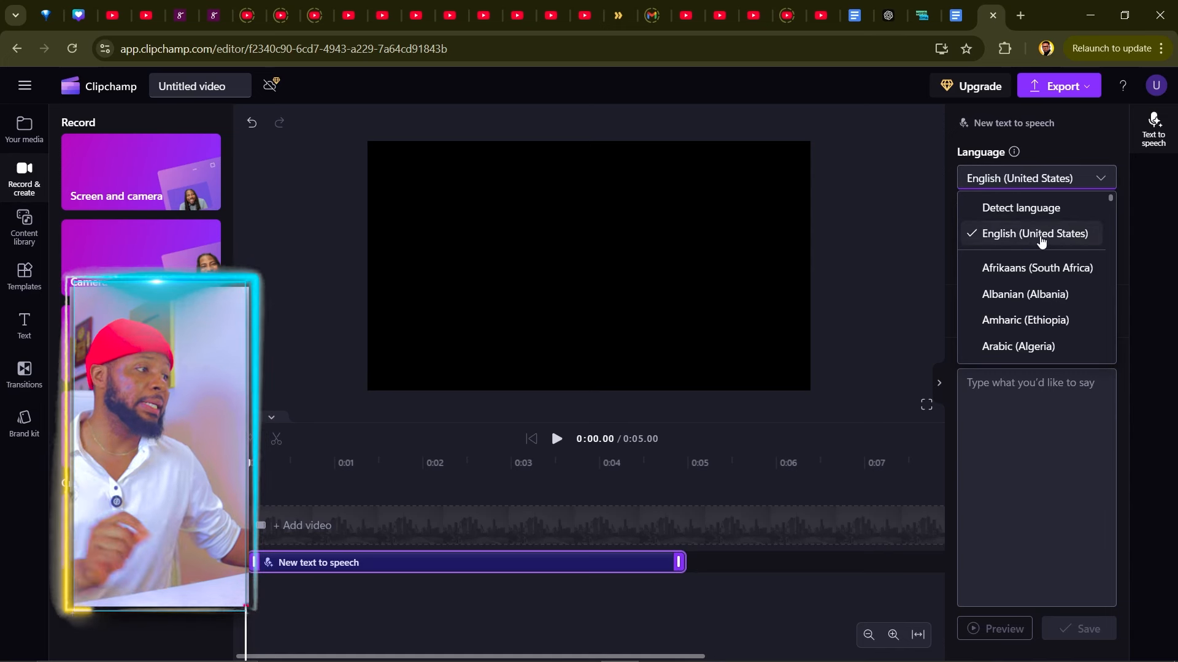
click(1040, 241)
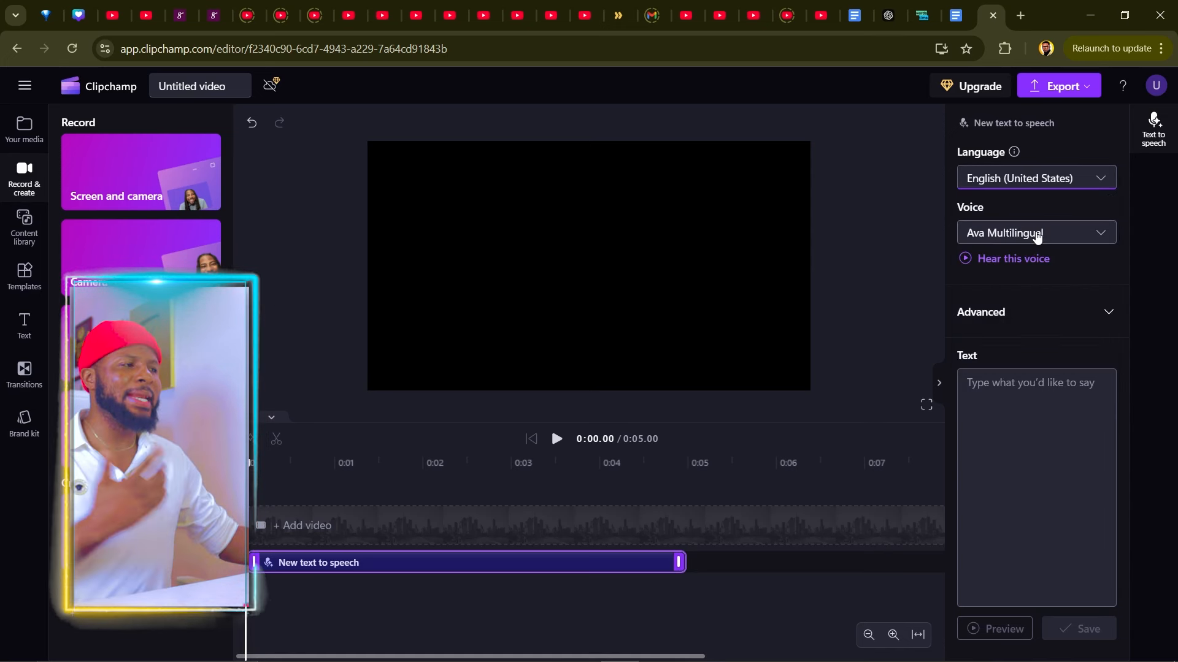
Set the text-to-speech voice to Michelle.
click(1036, 235)
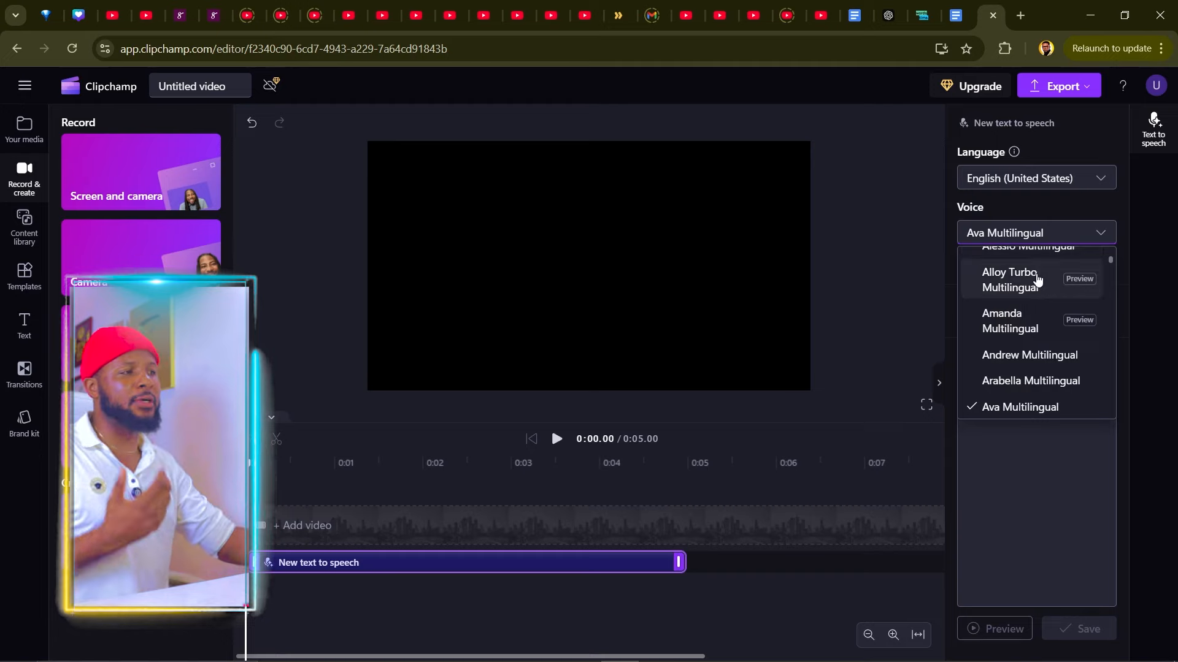
scroll(1035, 276, down, 10)
scroll(1011, 308, down, 10)
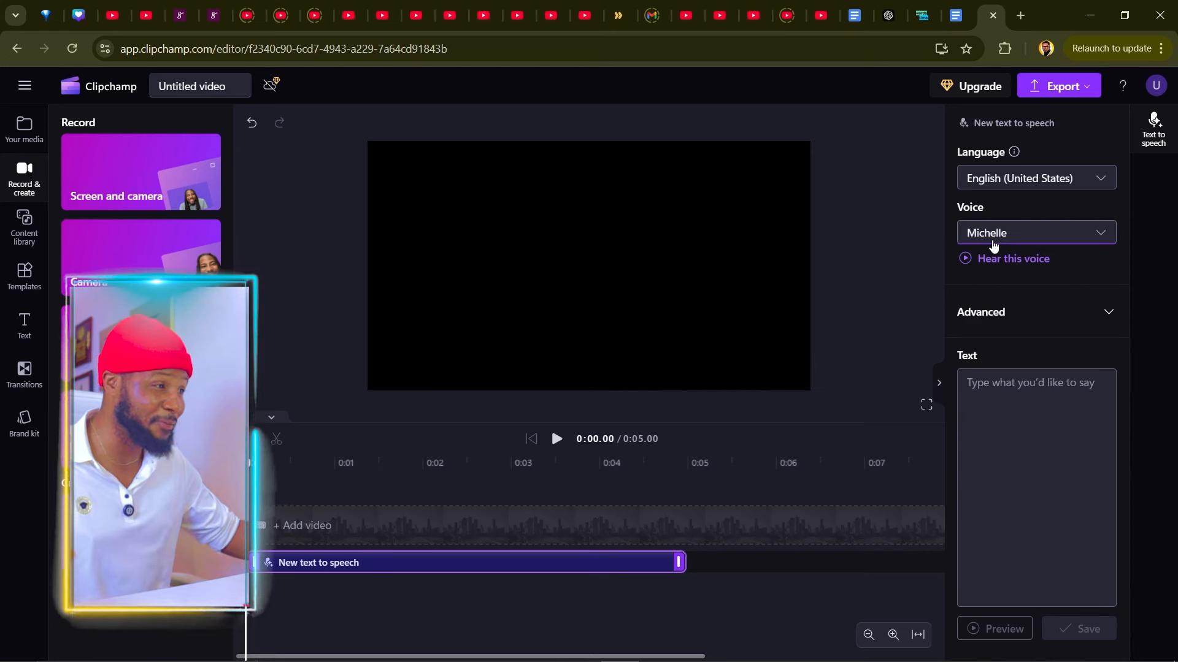
click(1027, 233)
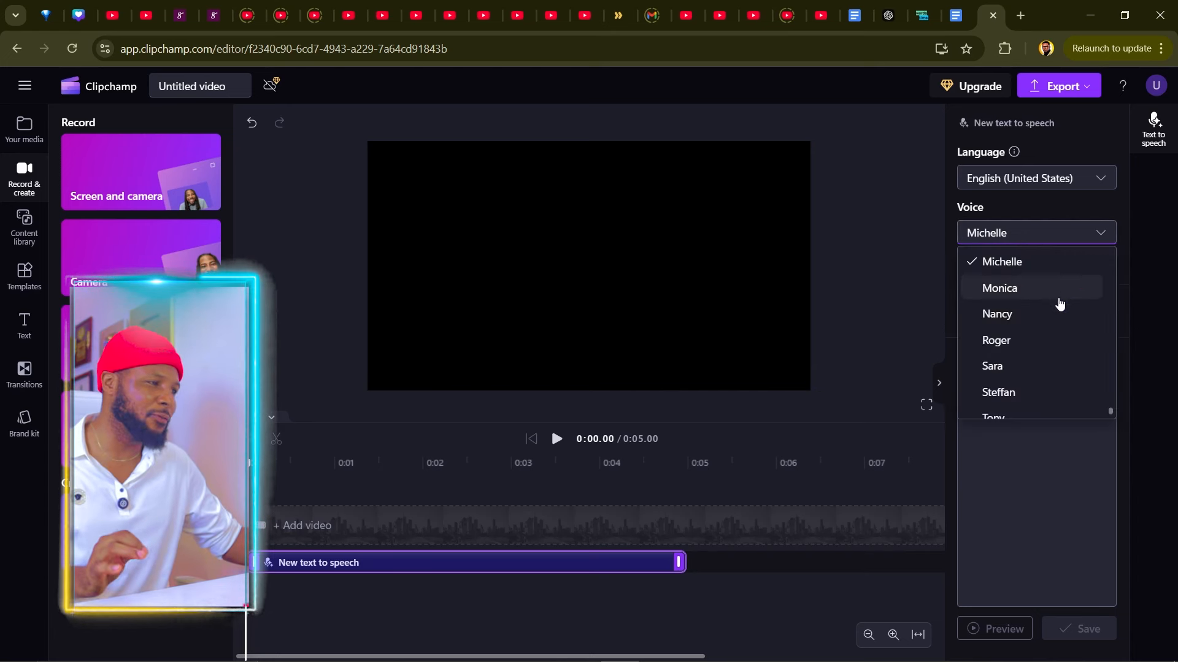
click(1142, 295)
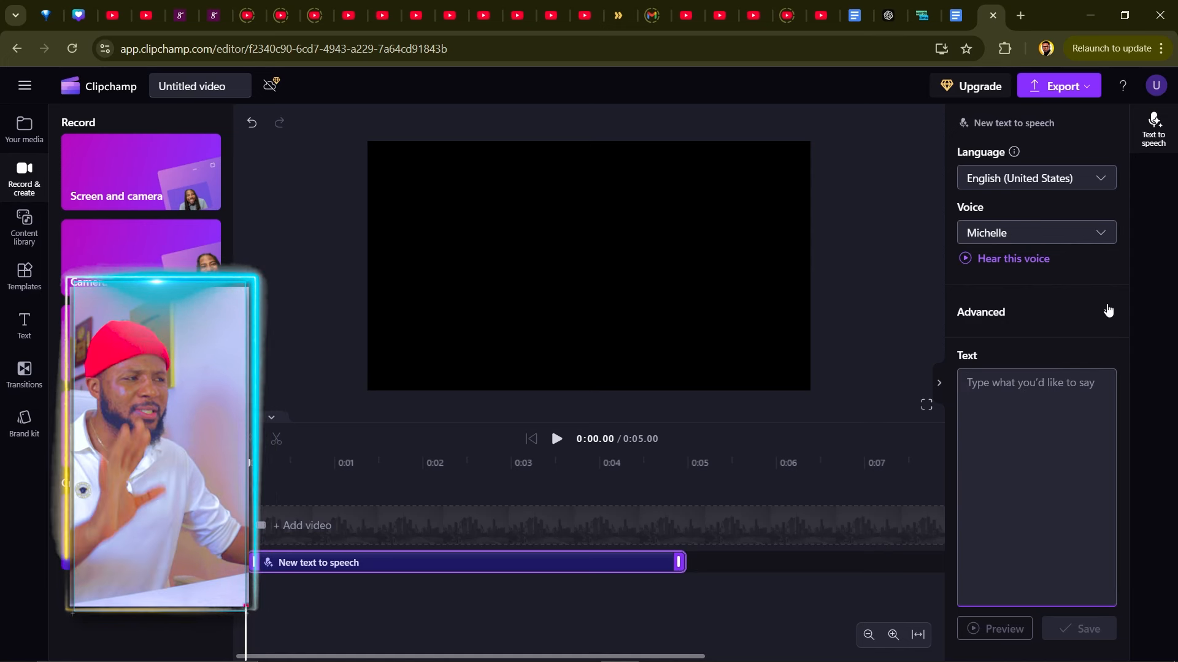
Listen to the Michelle voice sample and look through the advanced vocal pitch options.
click(1108, 311)
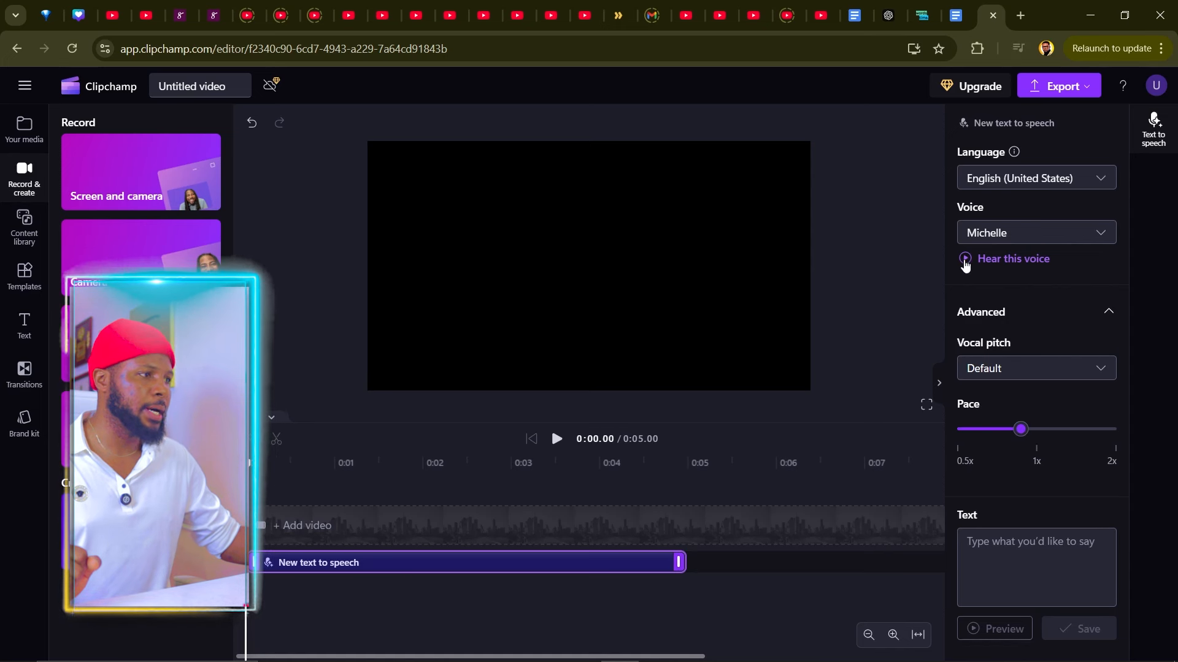
click(961, 263)
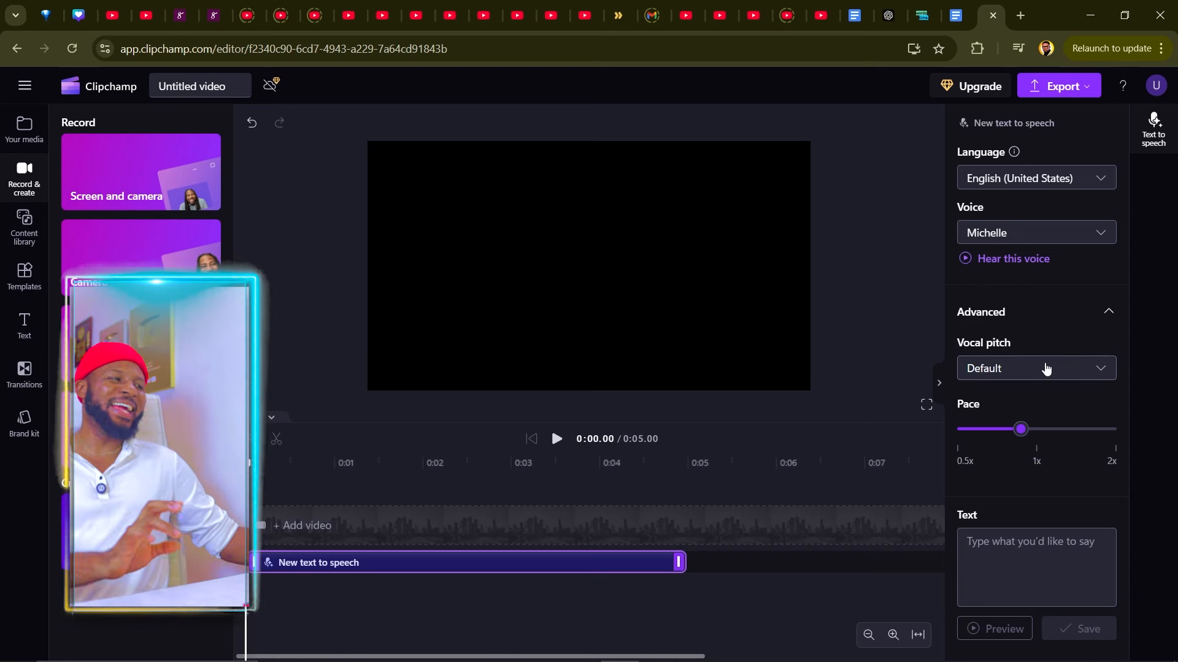
click(1054, 367)
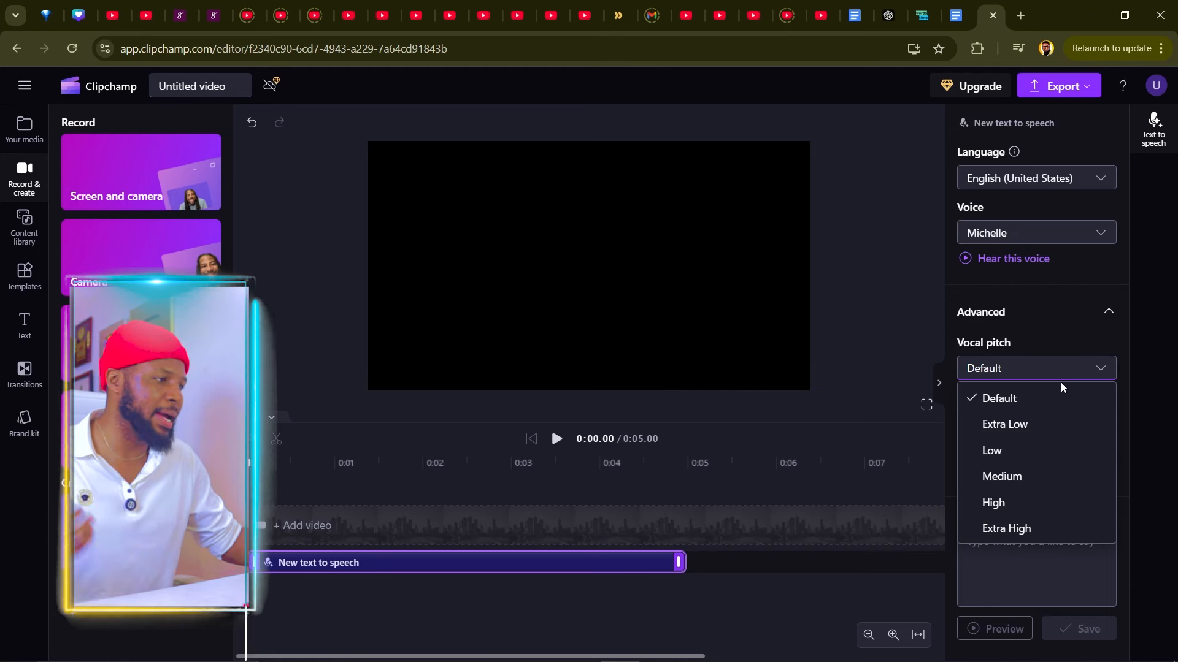
click(1138, 313)
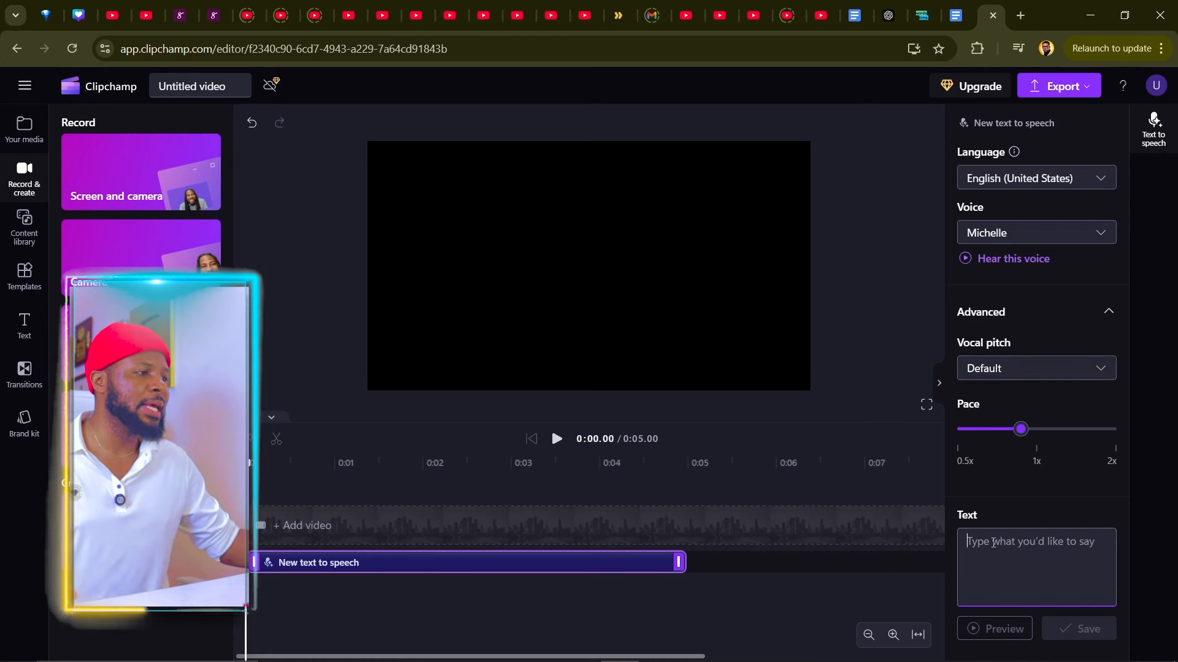
click(1109, 315)
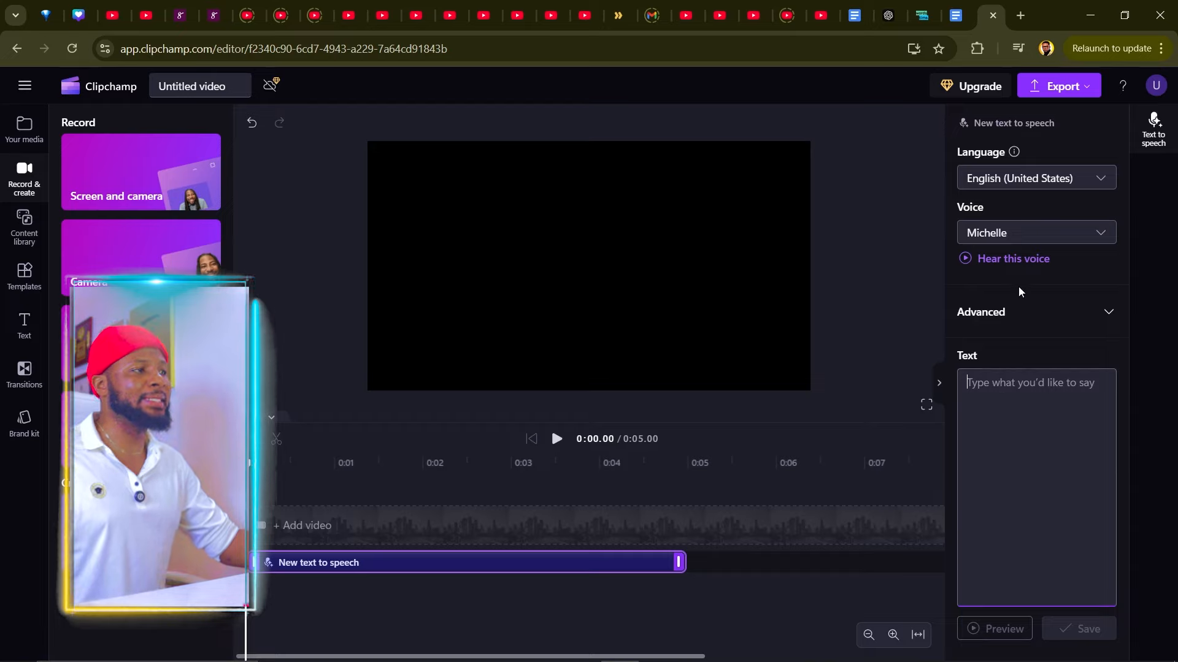
Switch to the Google Docs prayer document and copy the text from its beginning through the Jeremiah 30:17 paragraph.
click(956, 15)
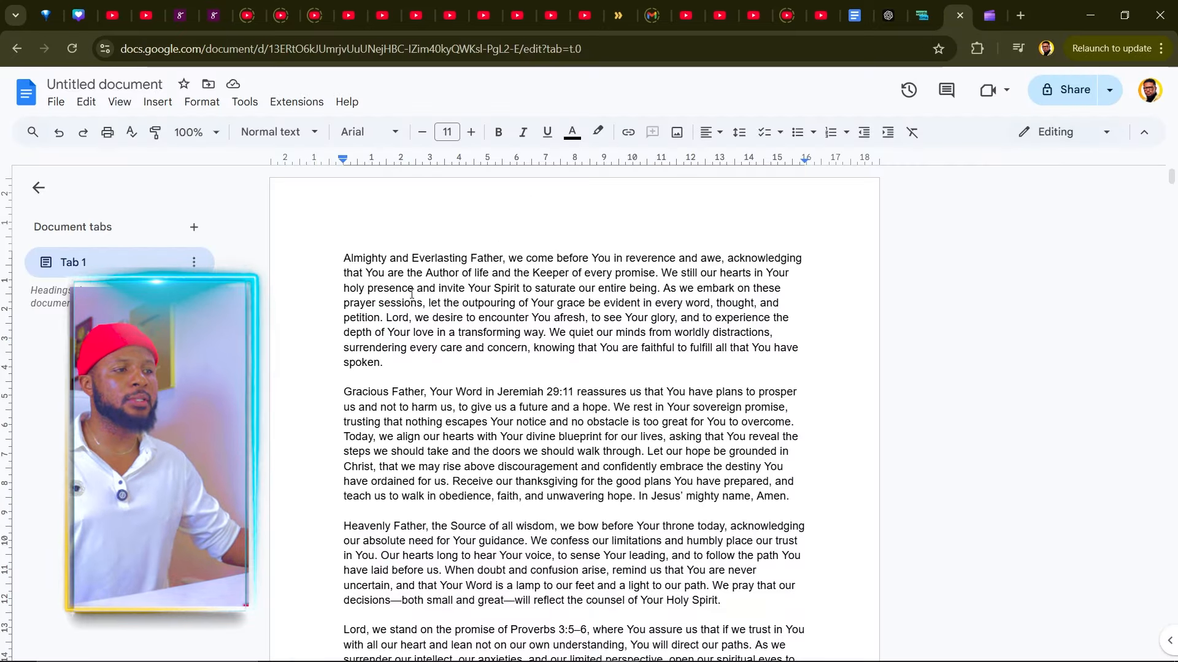
drag(342, 253, 583, 570)
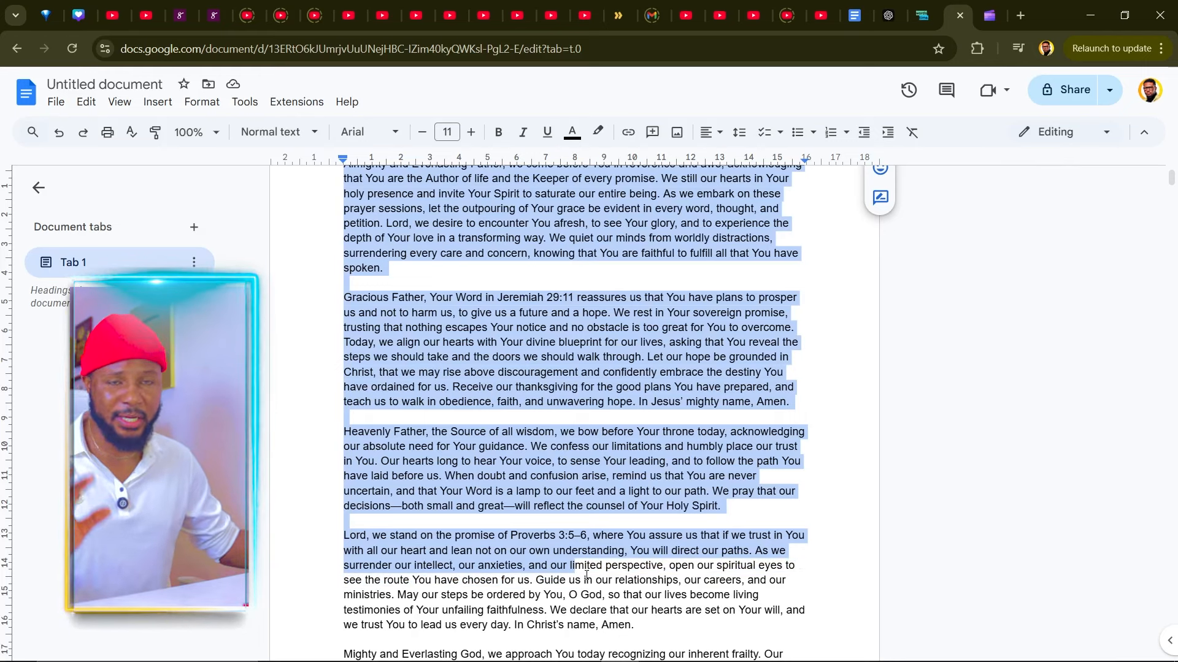
scroll(577, 555, up, 2)
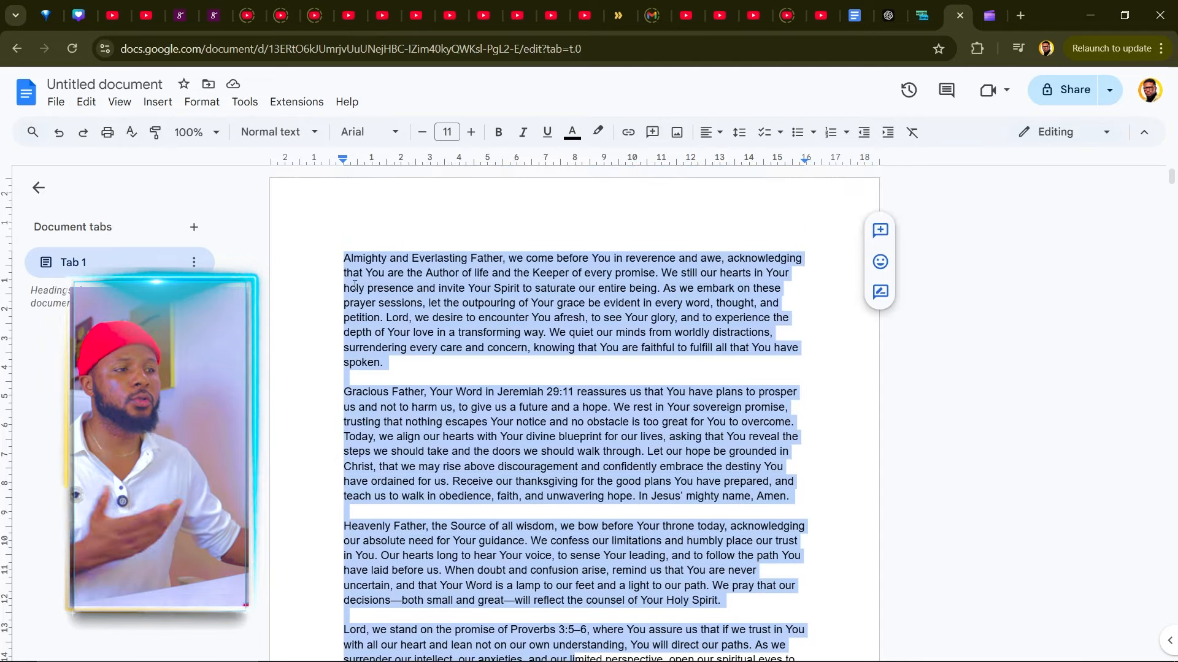
click(345, 258)
drag(341, 258, 578, 563)
scroll(578, 563, down, 1)
drag(615, 476, 728, 541)
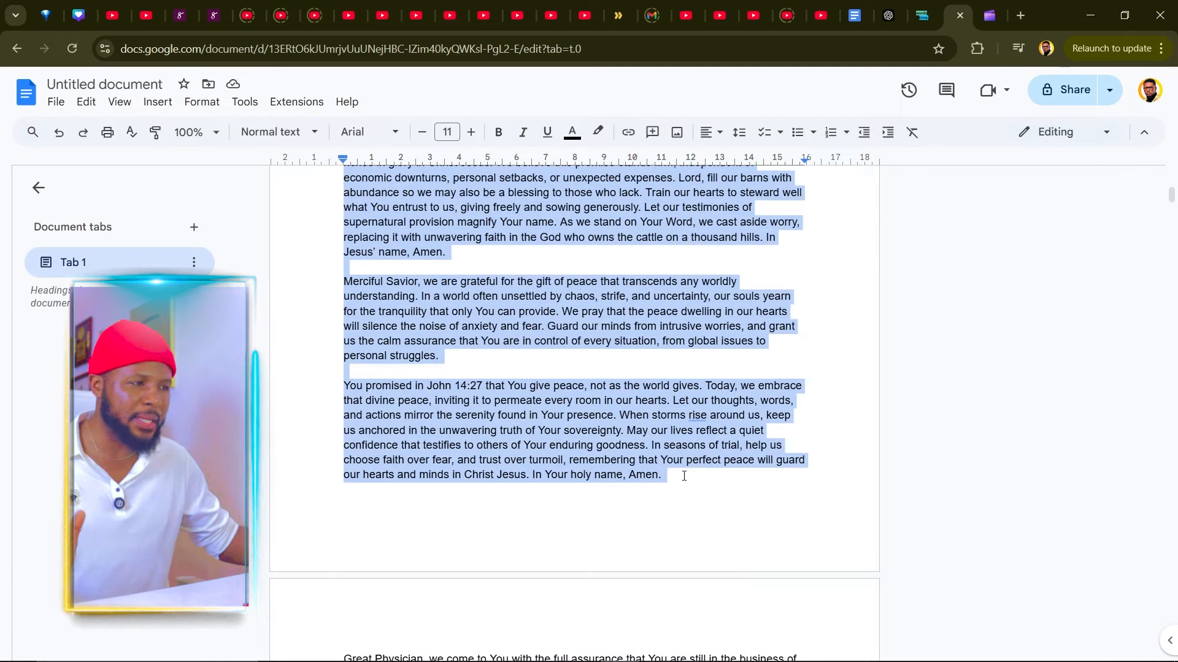
scroll(683, 480, down, 5)
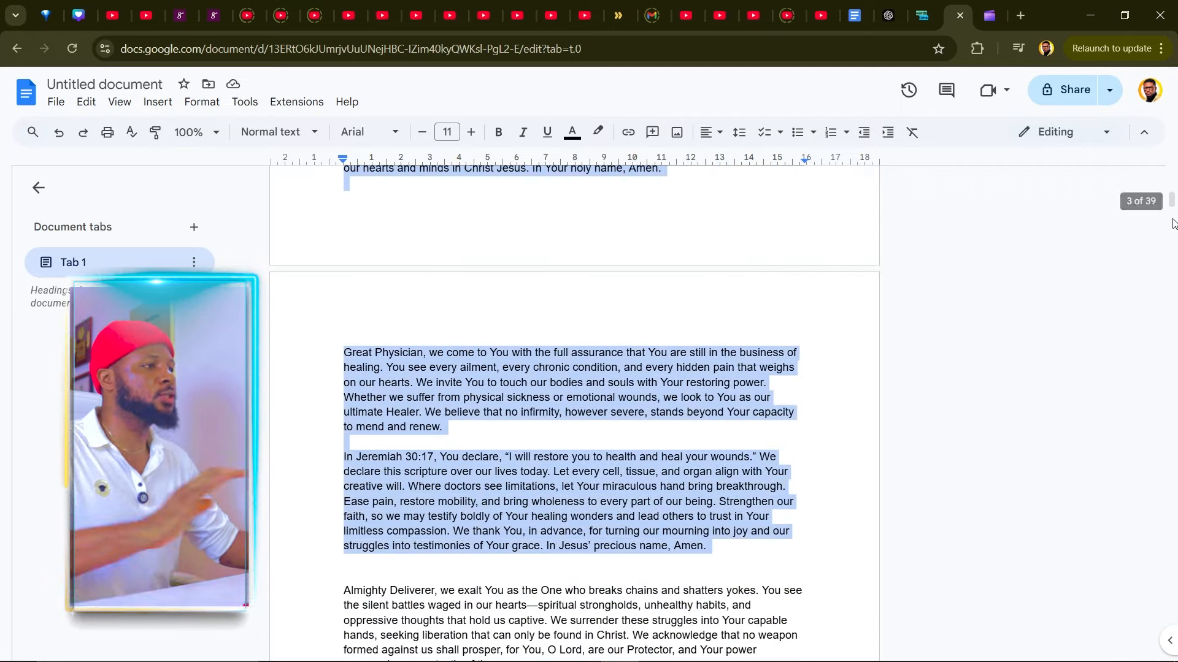
Try using the copied prayers as the text-to-speech script in Clipchamp, and clear the pasted text.
click(989, 16)
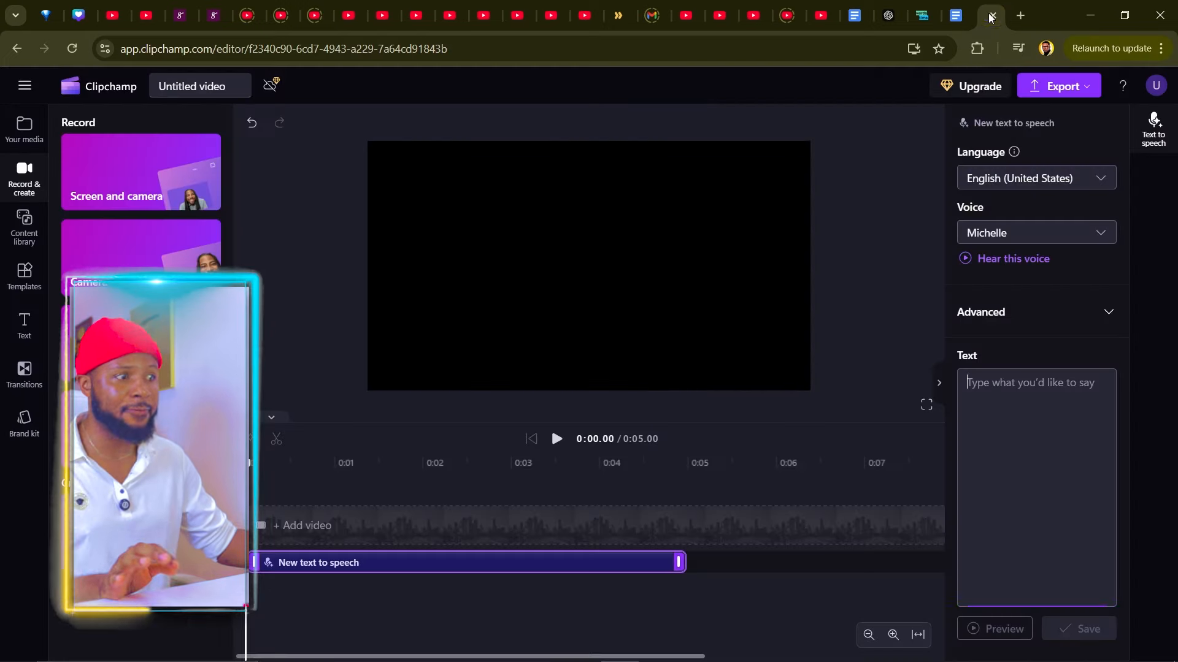
click(1059, 397)
key(ctrl+v)
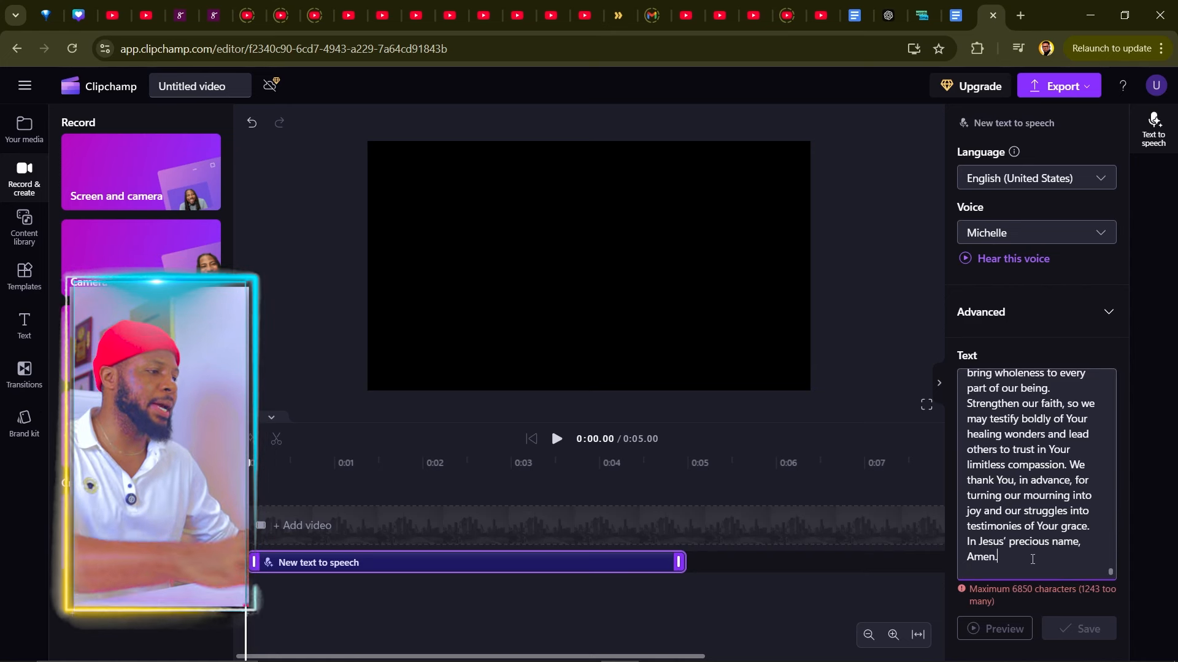
key(ctrl+a)
key(BackSpace)
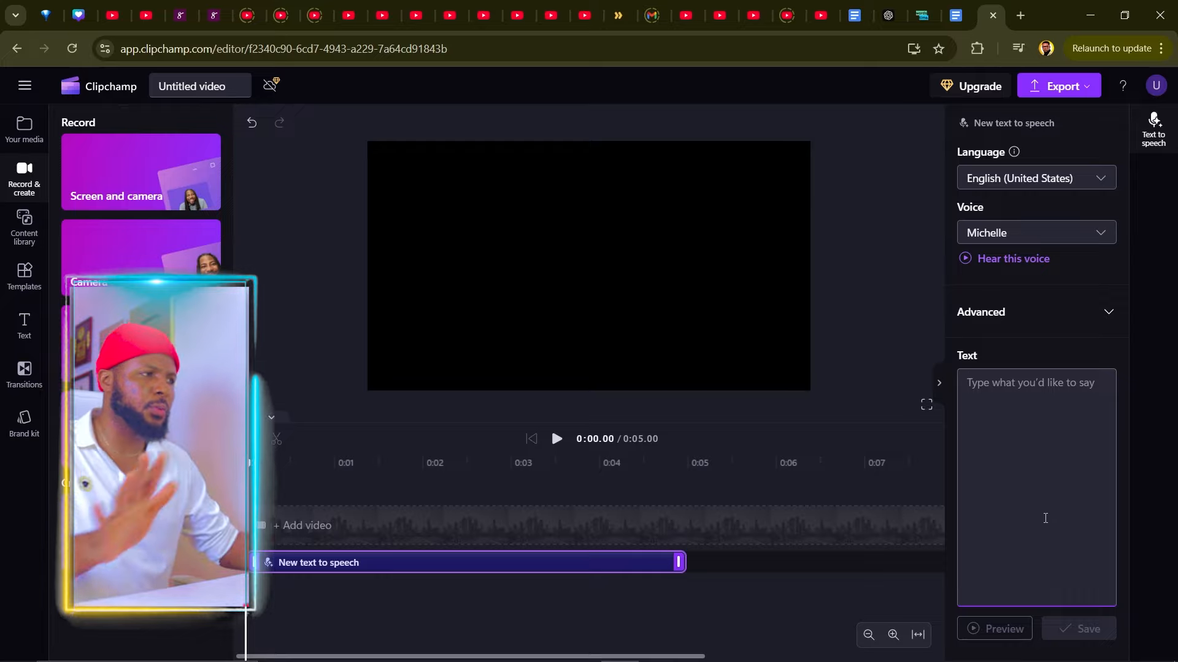
Return to the Google Docs document and select a shorter passage, from its beginning through the John 14:27 paragraph.
click(954, 13)
scroll(545, 318, up, 20)
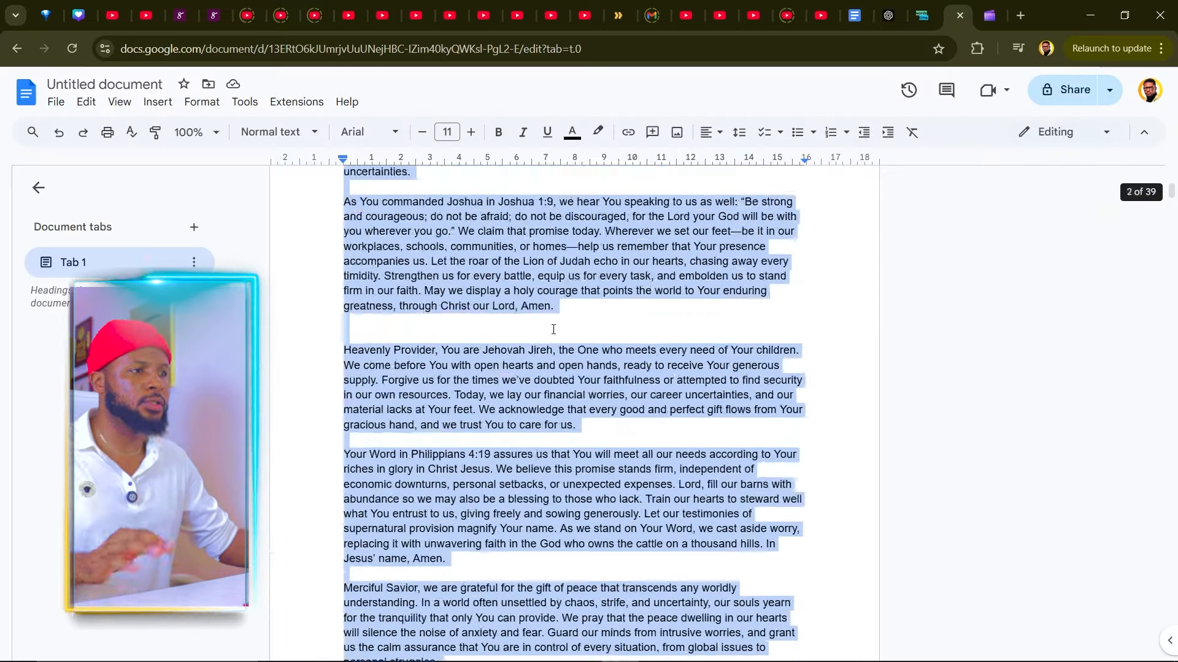
drag(346, 253, 668, 339)
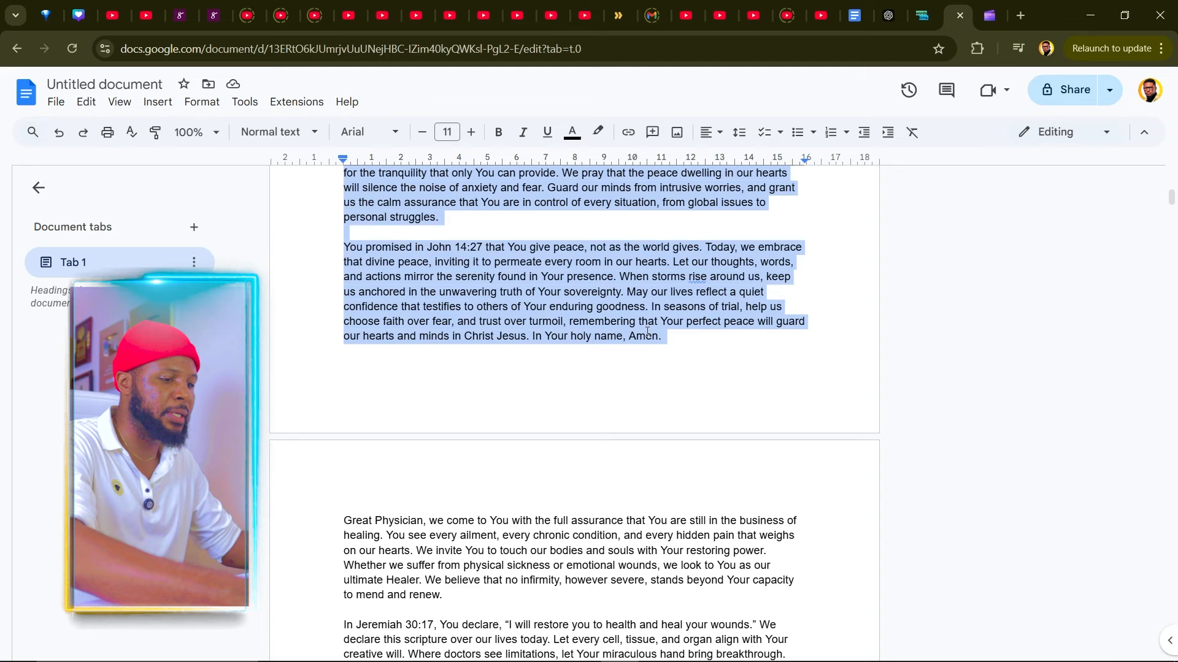
Try the shorter passage ending with the John 14:27 paragraph as Clipchamp's text-to-speech script, and clear it again.
click(988, 15)
click(1045, 400)
key(ctrl+v)
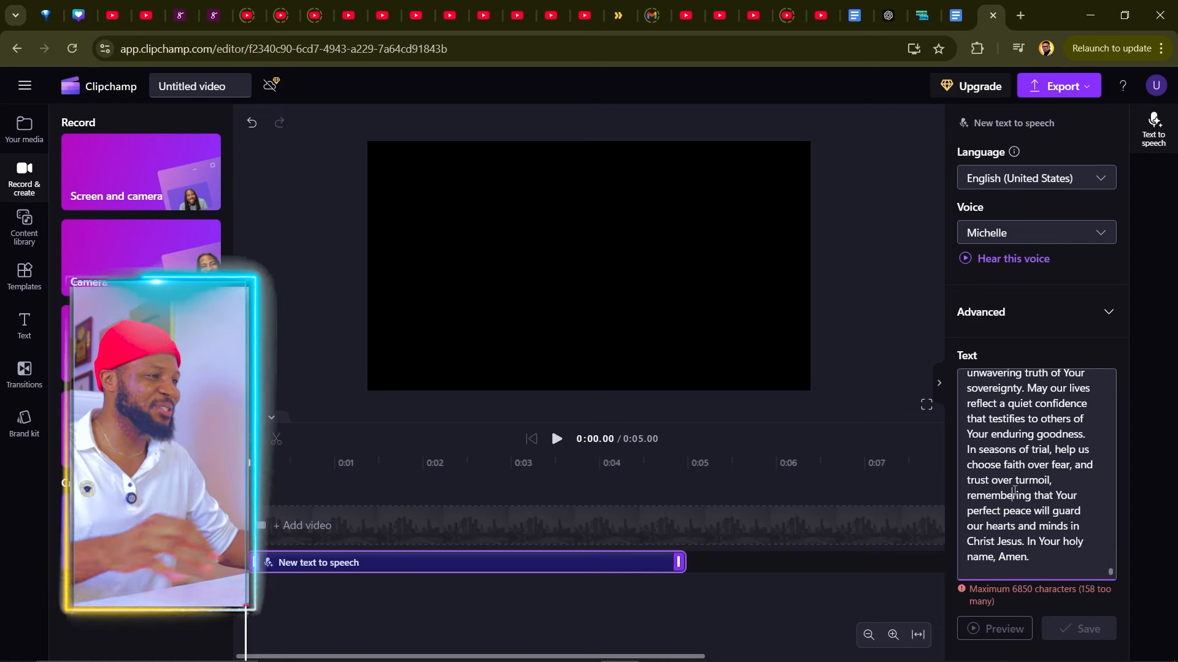
key(ctrl+a)
key(BackSpace)
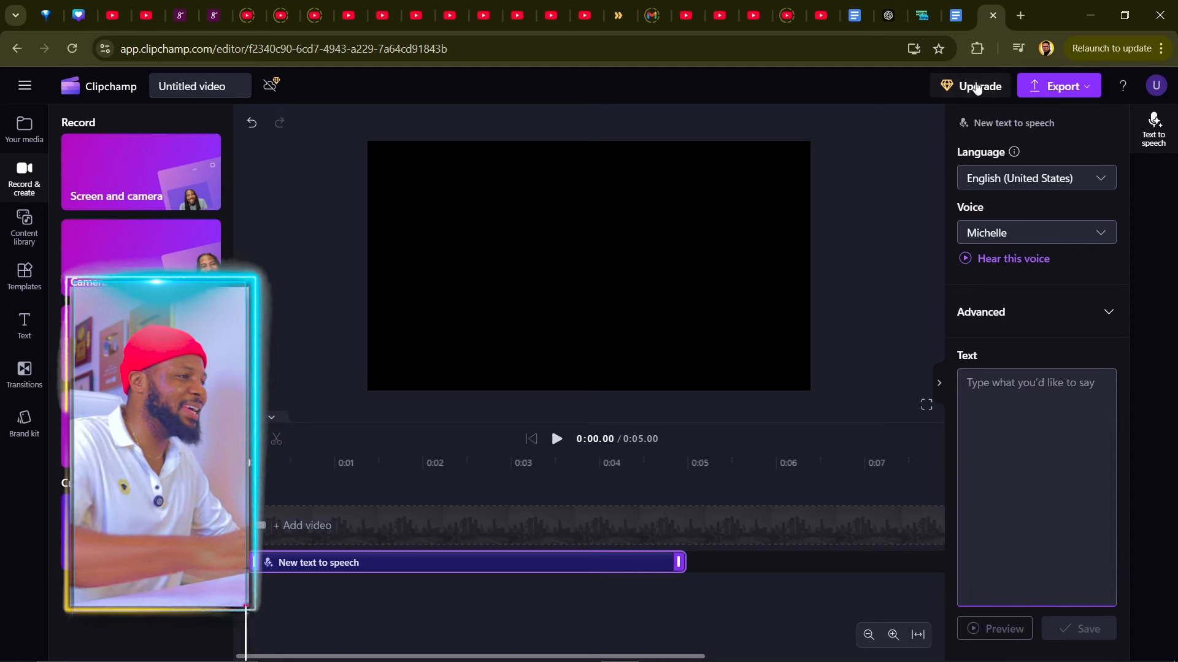
In the Google Docs document, copy the text from the beginning through the "Merciful Savior" paragraph ending in "personal struggles.".
click(955, 15)
scroll(440, 365, up, 2)
scroll(440, 366, up, 3)
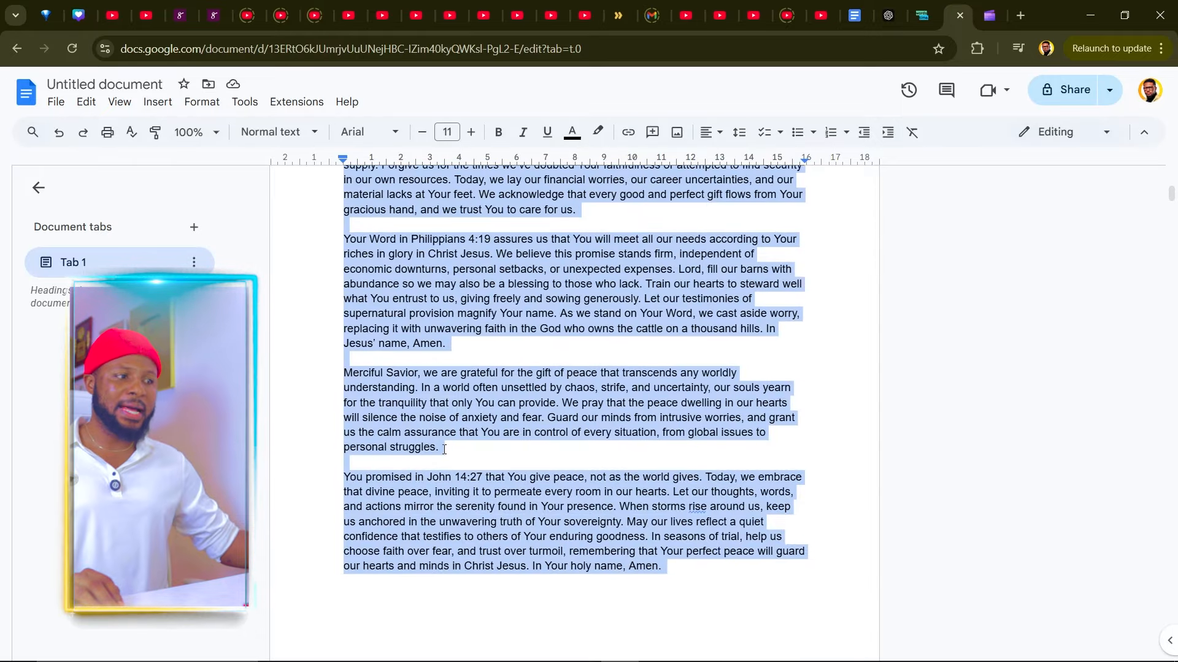
click(444, 449)
scroll(341, 252, up, 10)
drag(341, 252, 468, 238)
key(ctrl+c)
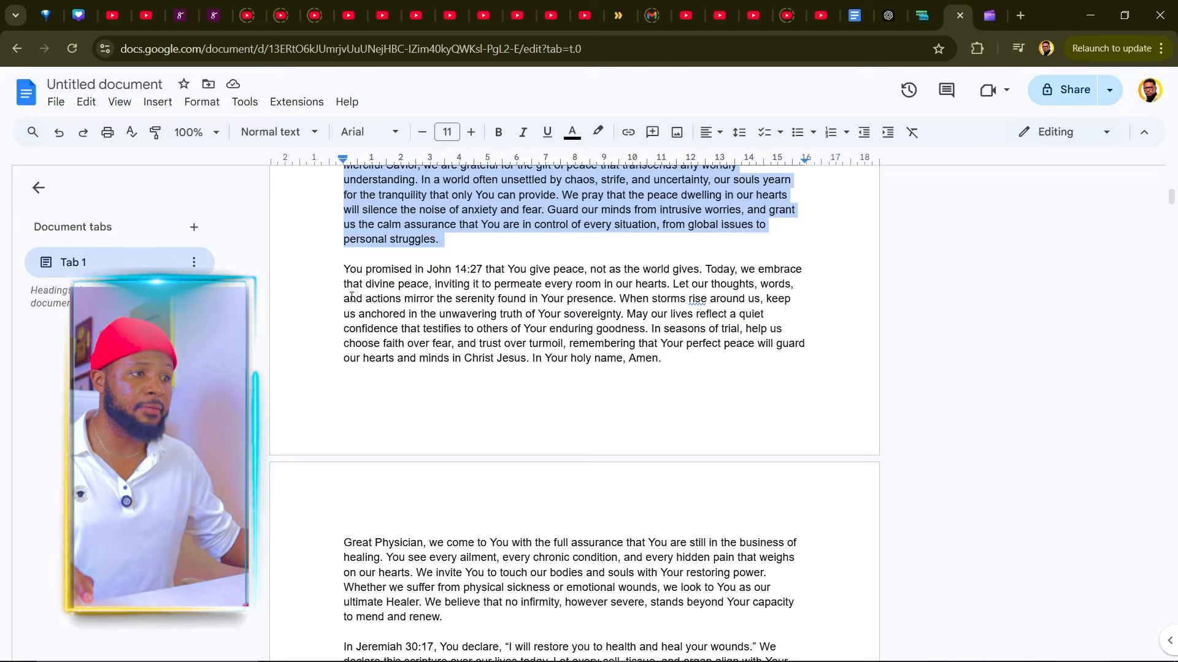
scroll(396, 388, up, 2)
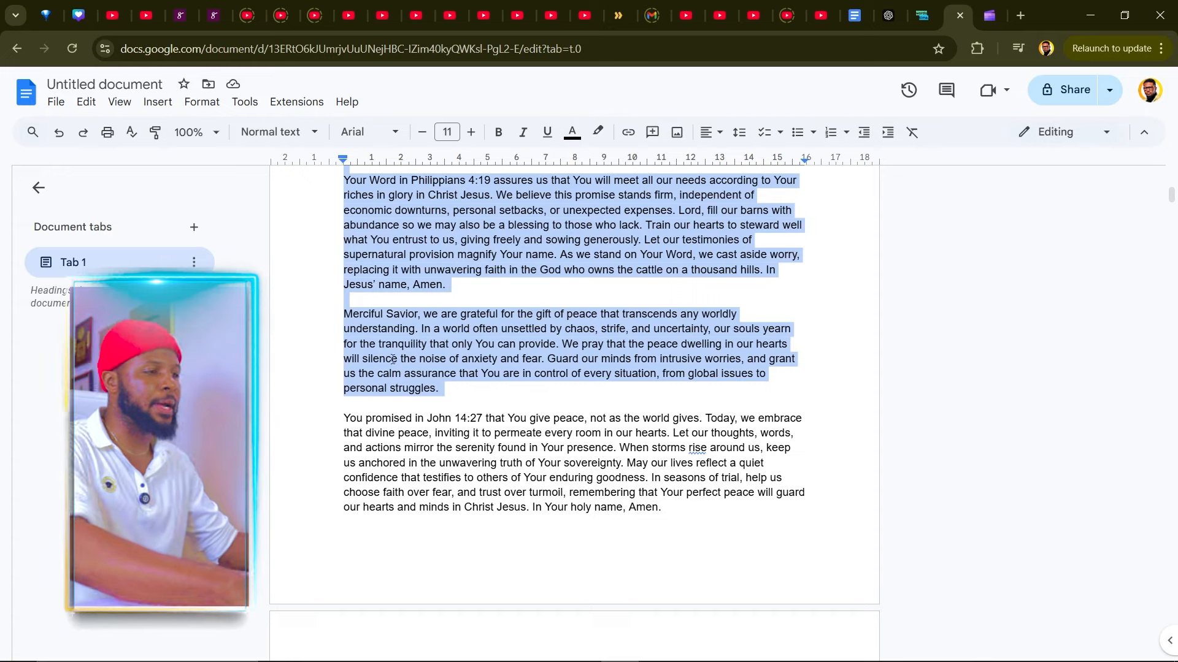
Switch to Clipchamp, use the copied prayer passage as the text-to-speech script with the Michelle voice, and save the voiceover.
scroll(392, 359, down, 5)
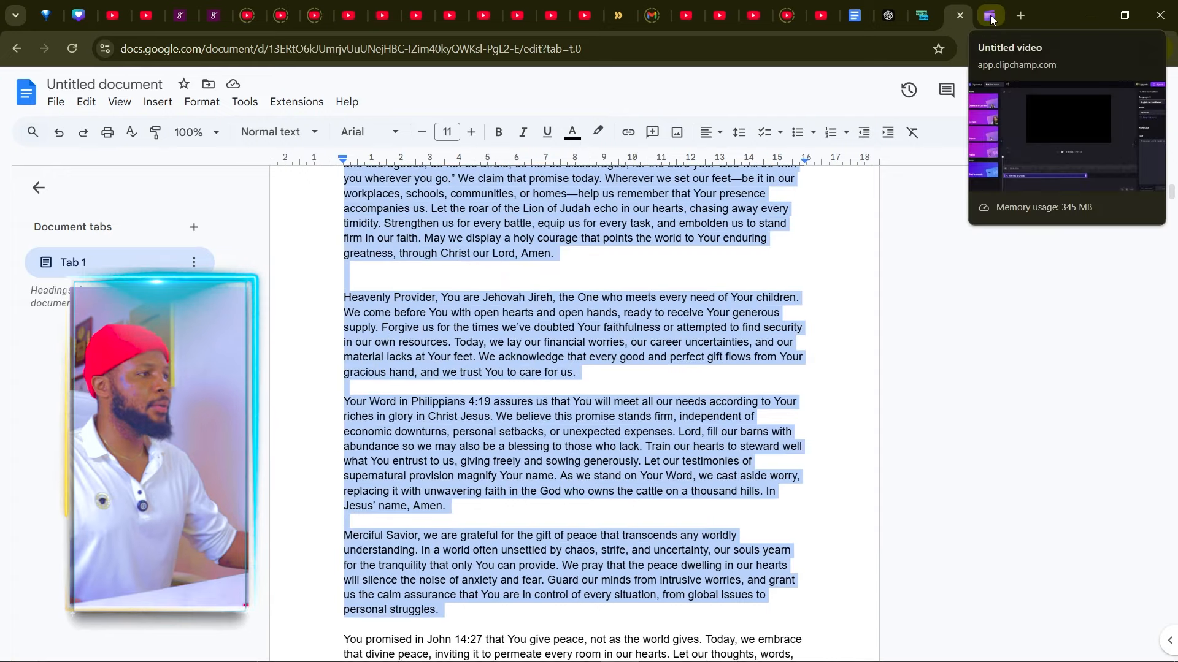
click(989, 16)
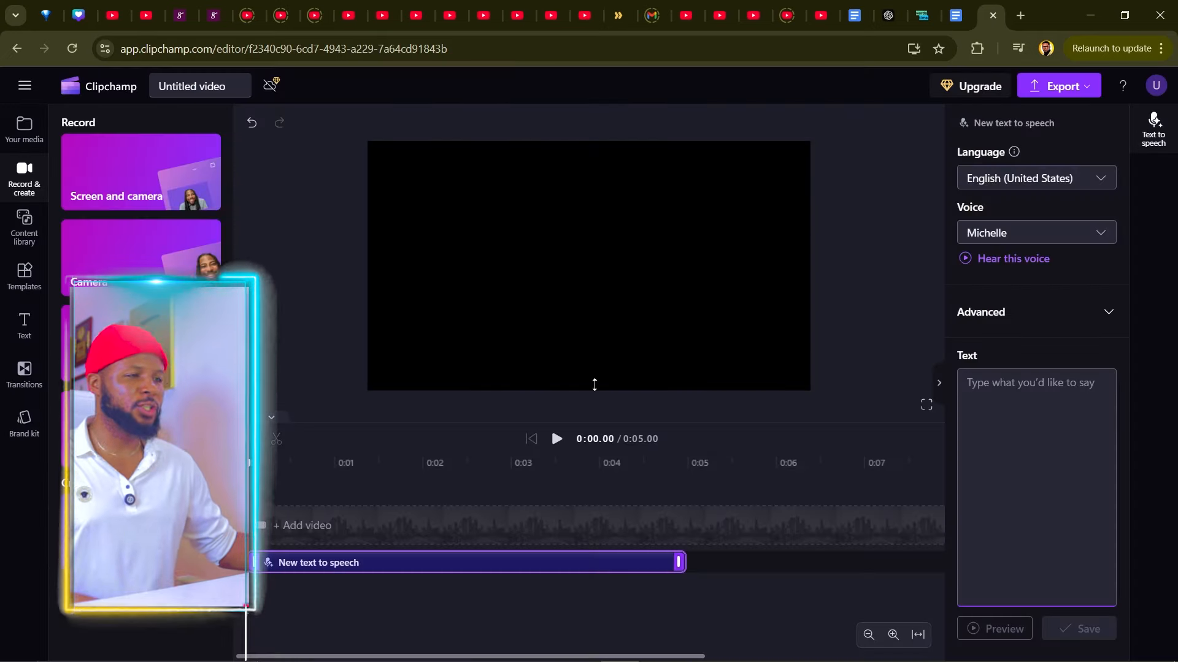
click(1003, 396)
key(ctrl+v)
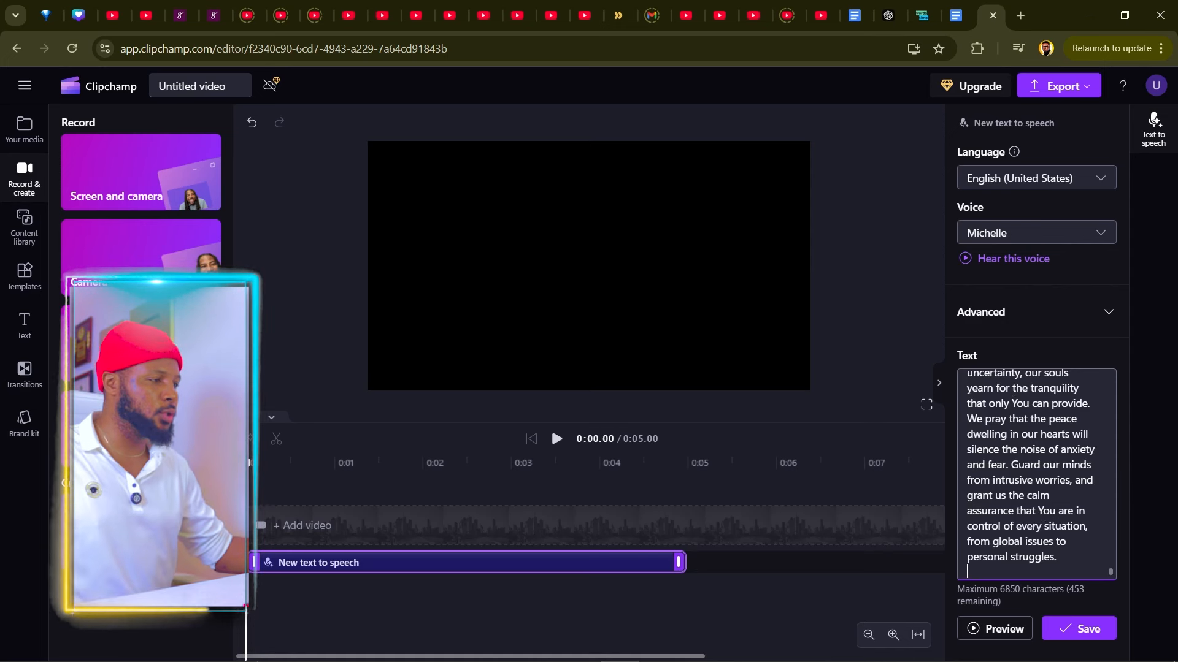
click(1087, 629)
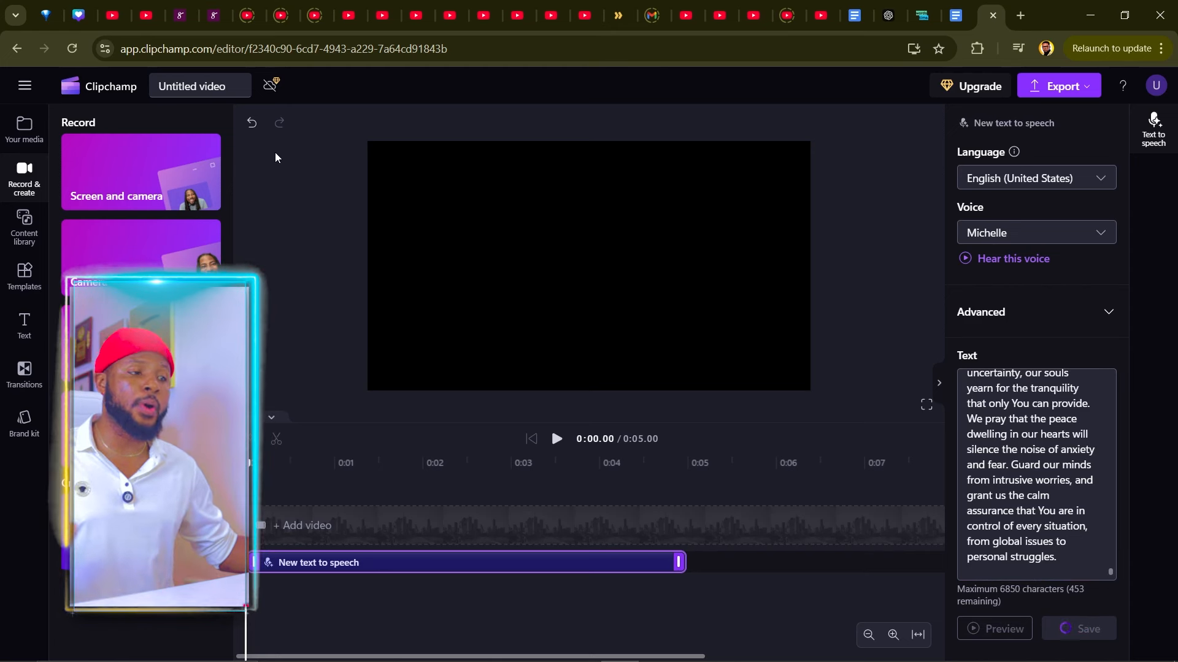
Rename the Clipchamp project as "Promises of God Part".
click(190, 90)
key(BackSpace)
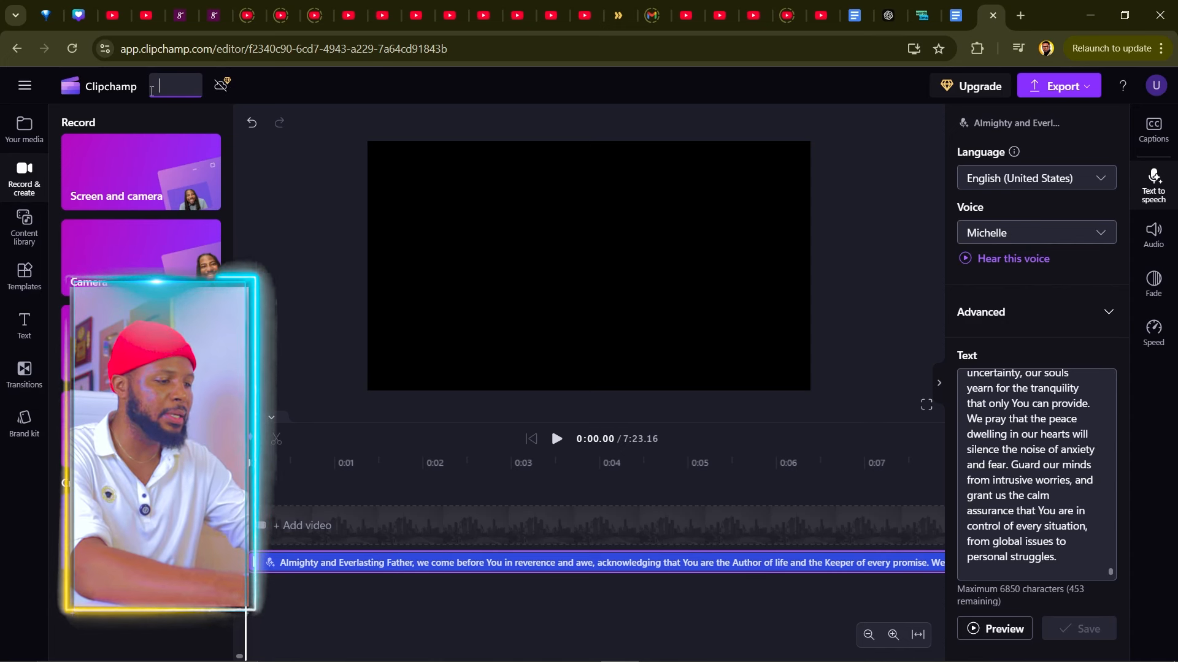
text(Promi)
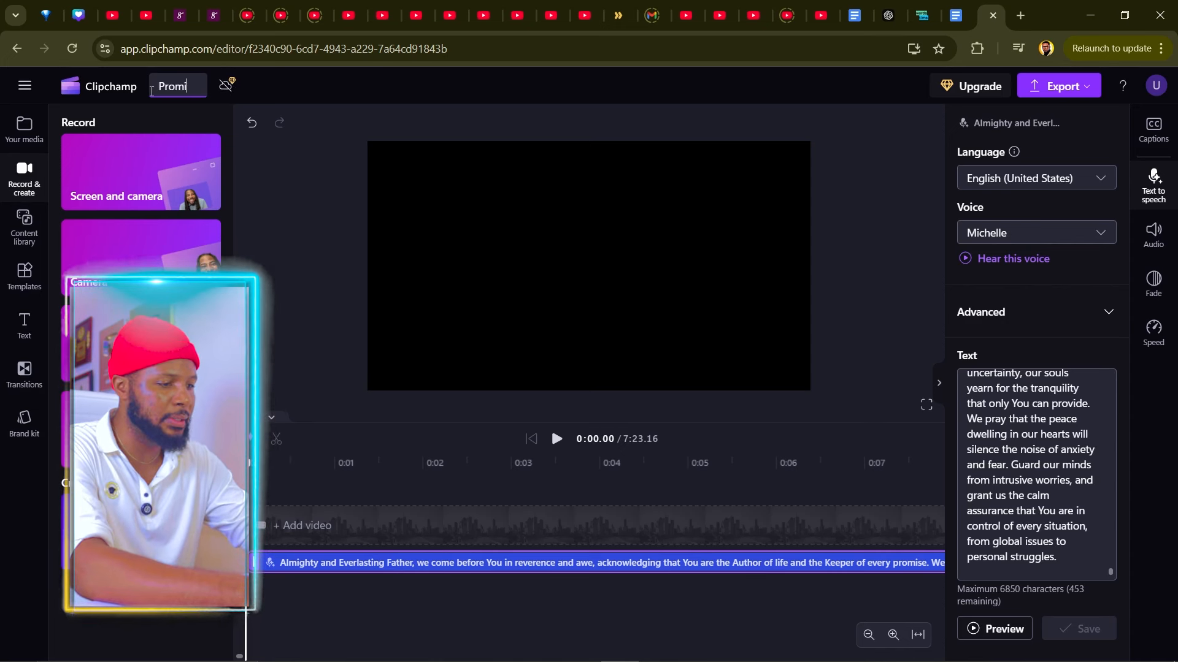
text(ses of G)
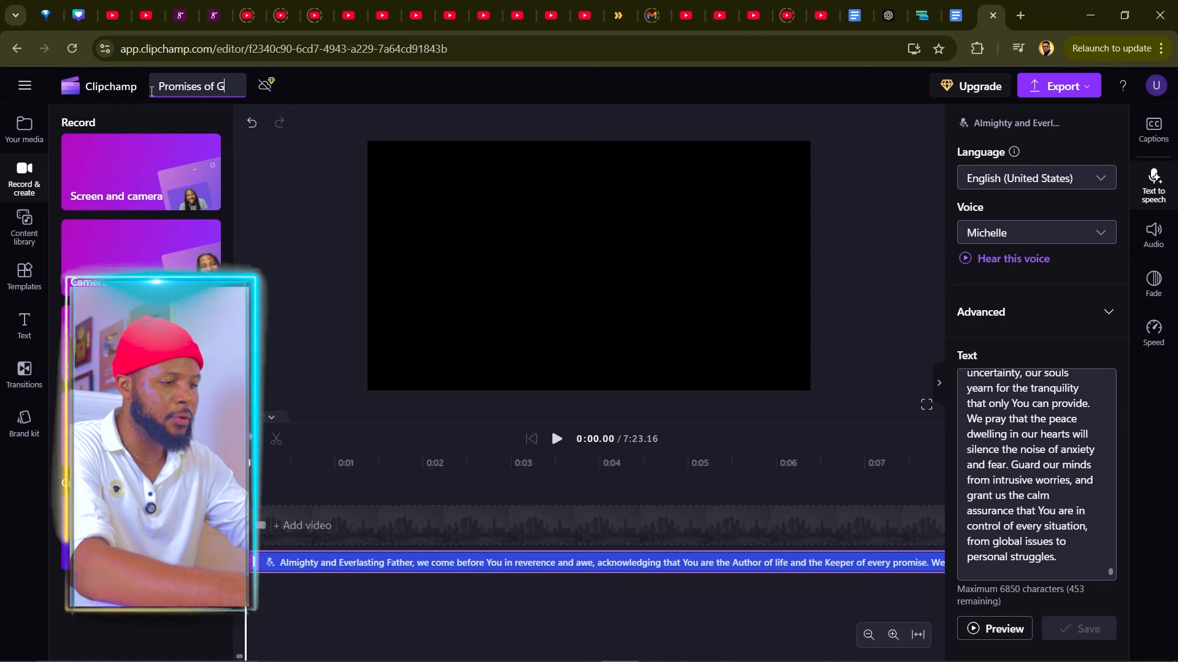
text(od Part)
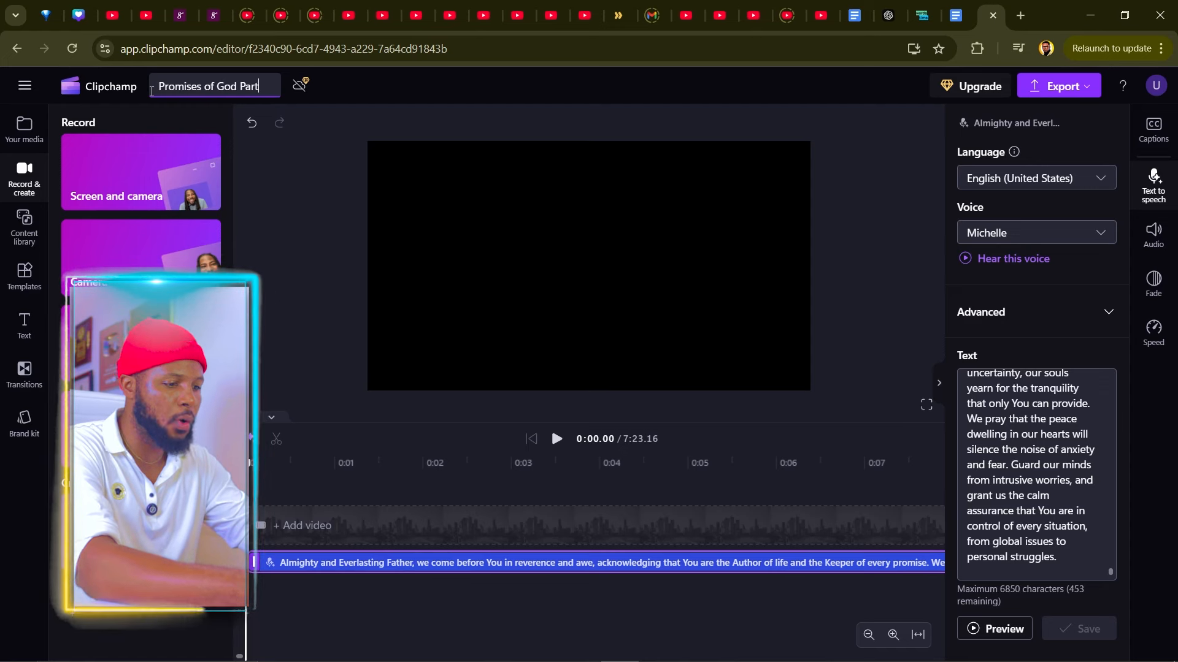
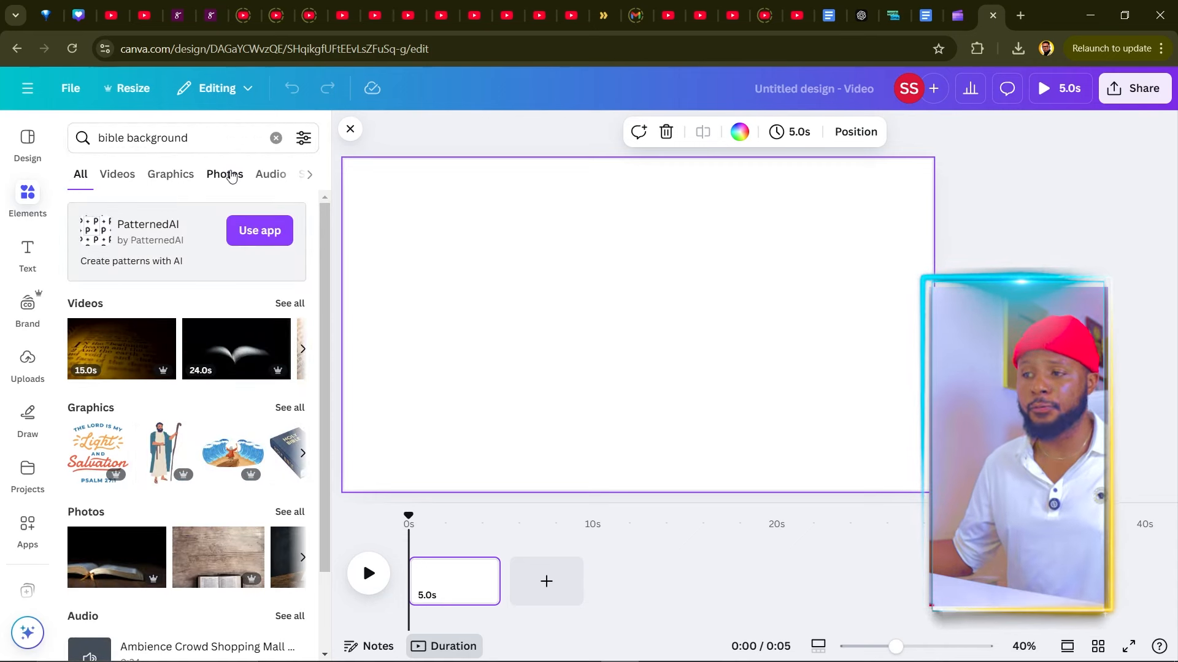
In Canva, add the photo of hands on an open Bible from the "bible background" photo results and set it as the page background.
click(231, 176)
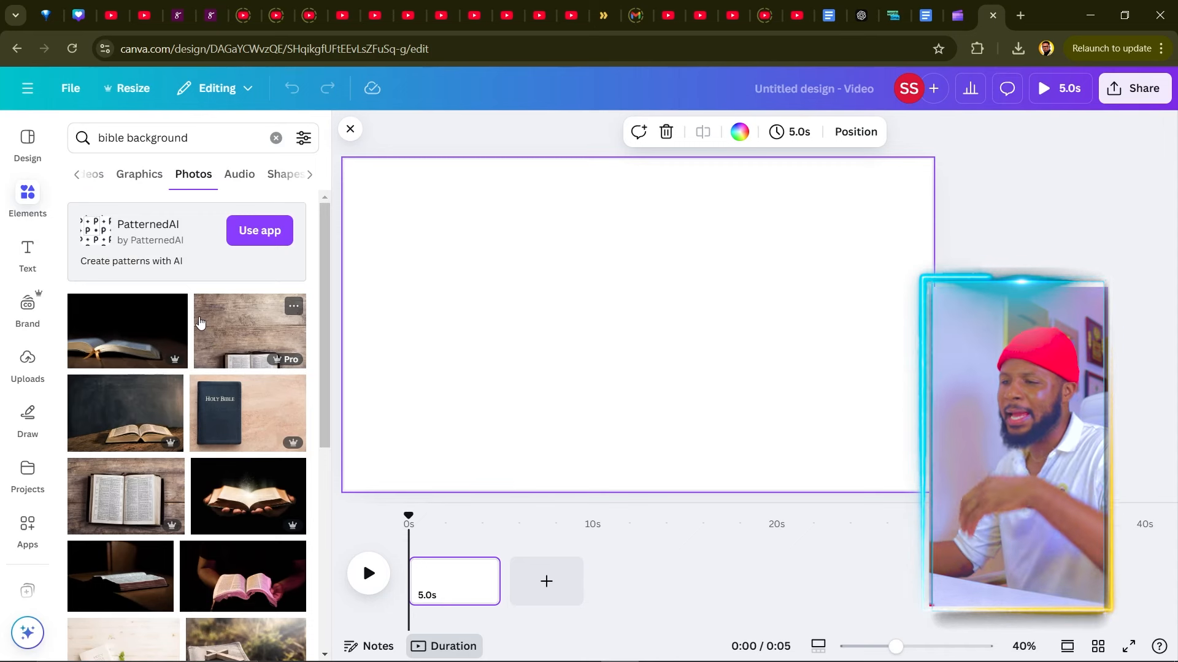
scroll(202, 322, down, 4)
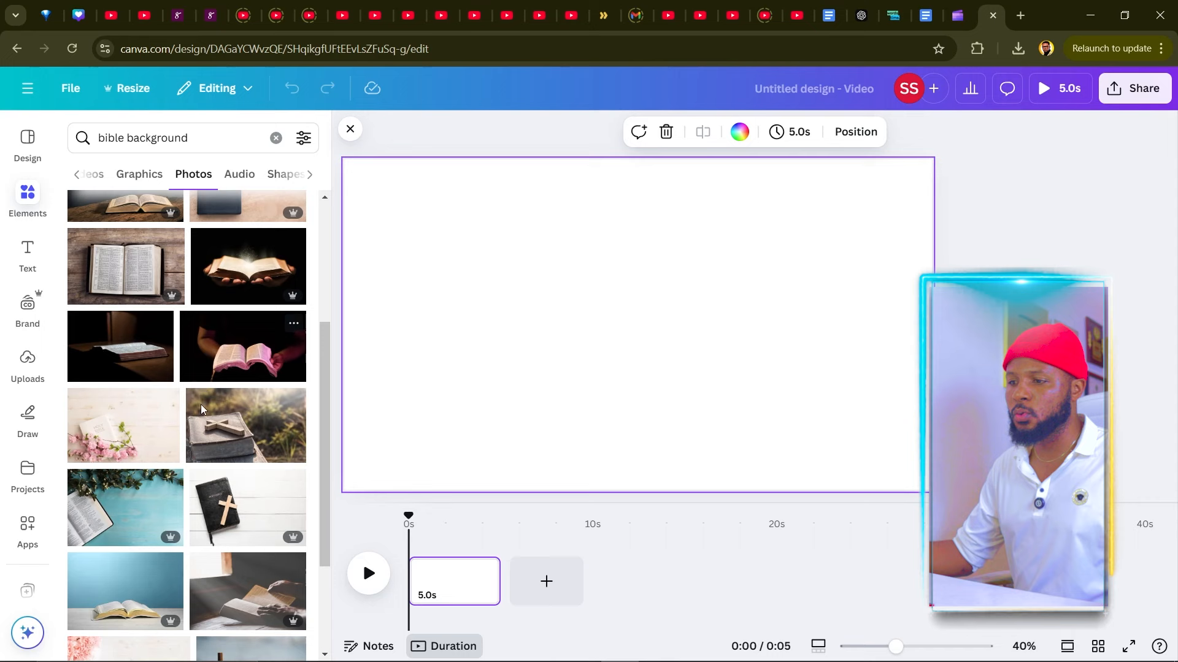
scroll(203, 393, down, 3)
click(246, 436)
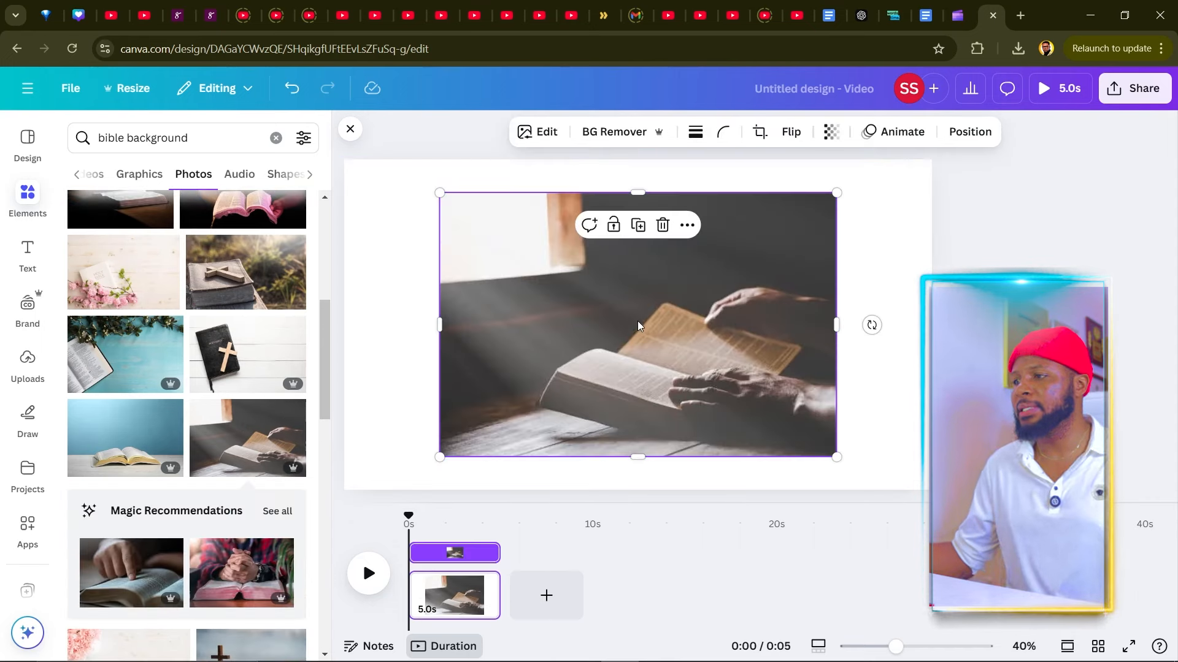
right_click(616, 279)
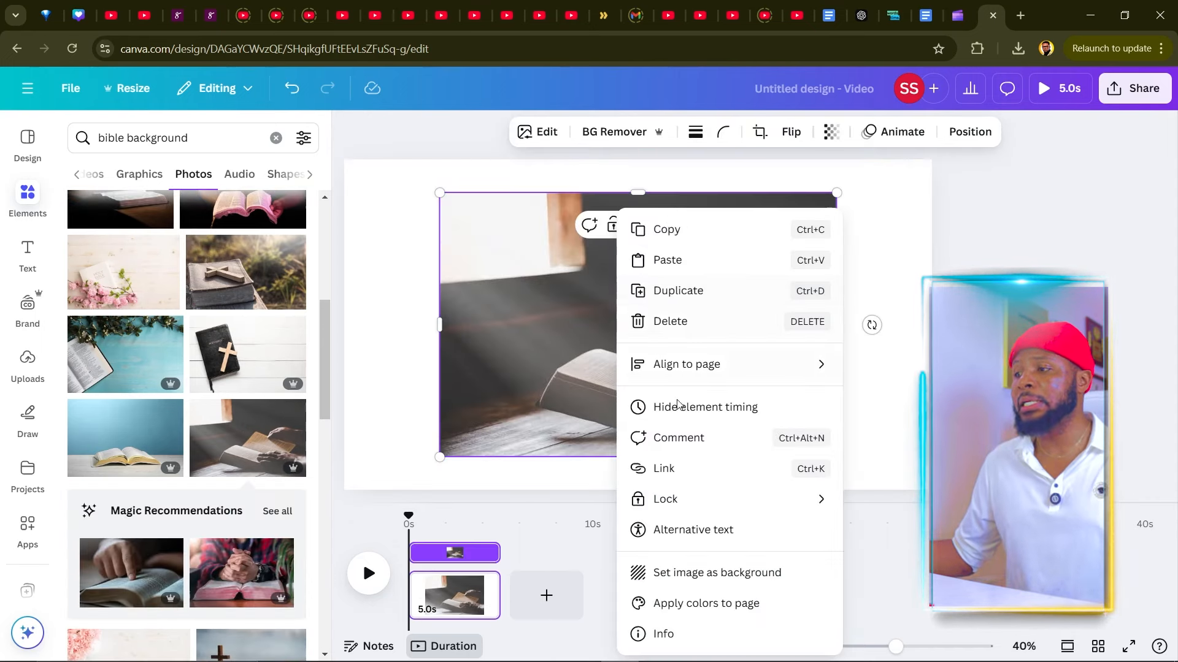
click(672, 573)
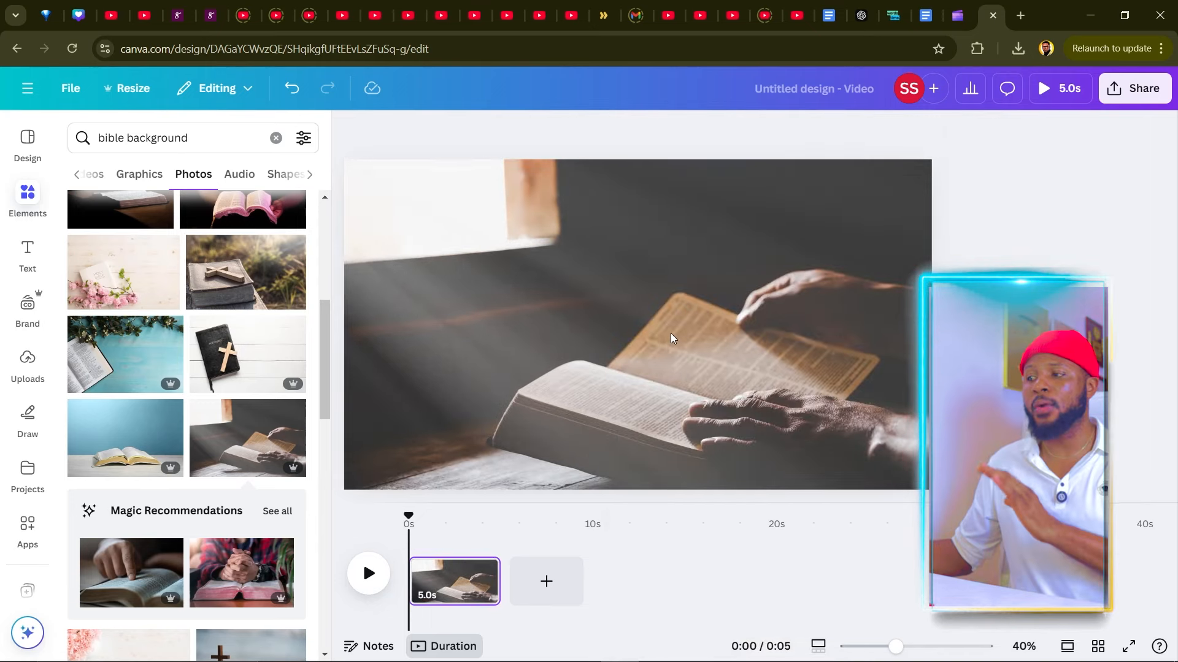
Darken the background photo by setting its Shadows to -100 and its Blacks to 77.
click(555, 246)
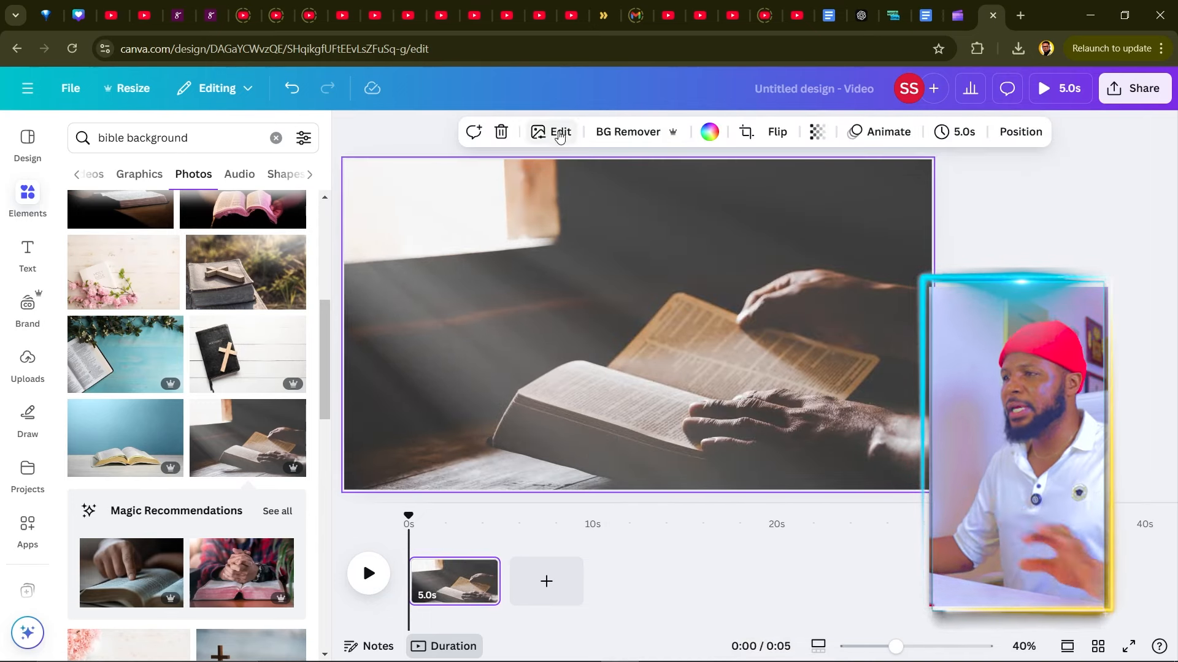
click(560, 135)
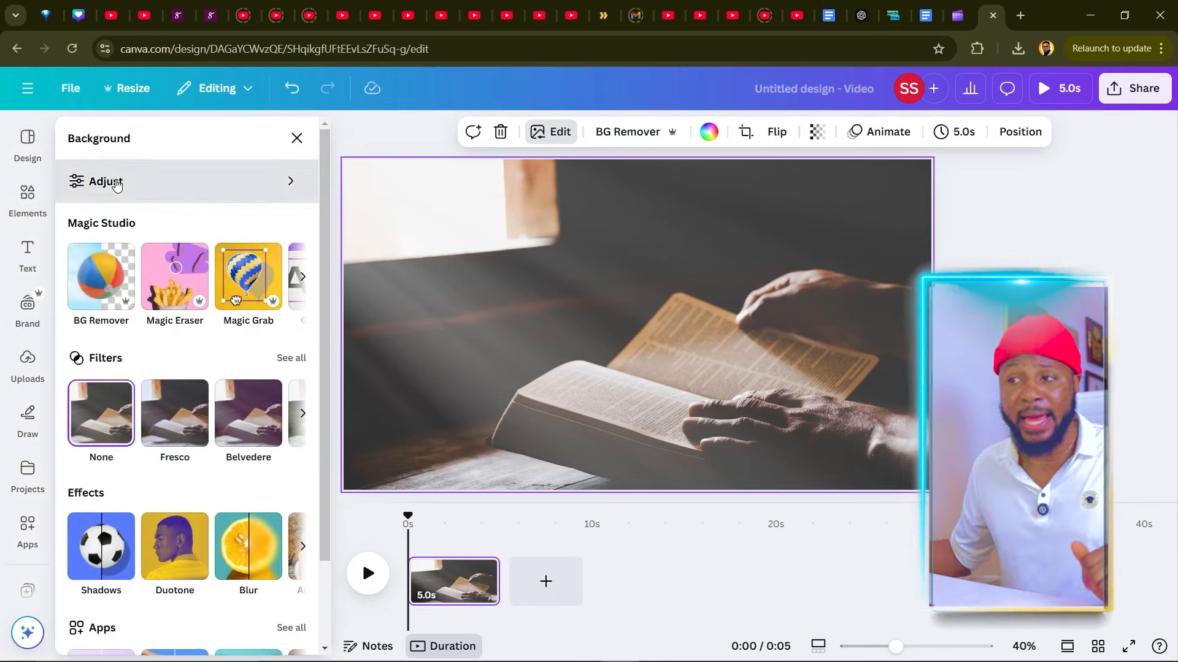
click(116, 183)
scroll(141, 317, down, 3)
scroll(145, 319, down, 3)
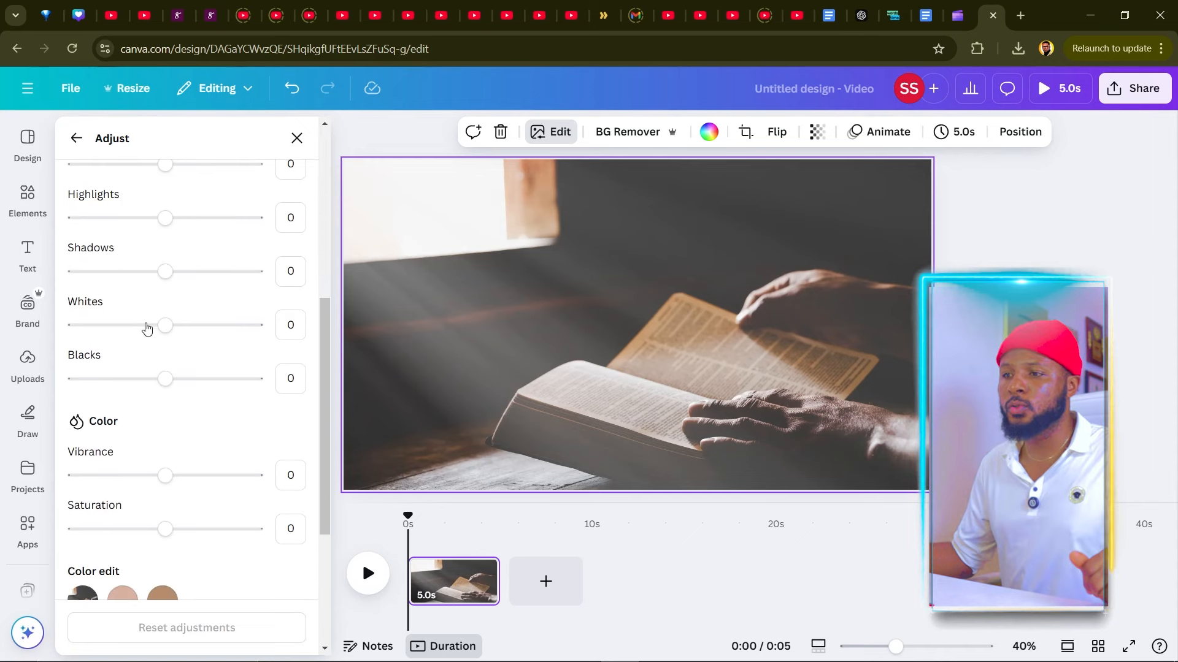
drag(168, 271, 46, 293)
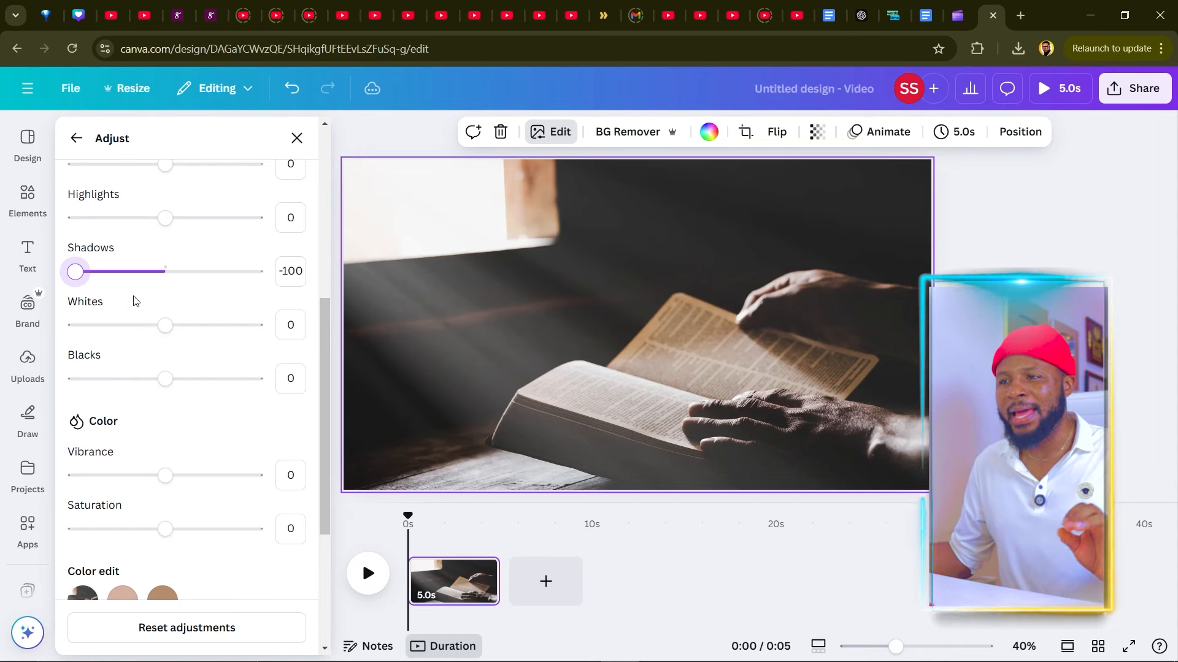
drag(167, 380, 237, 375)
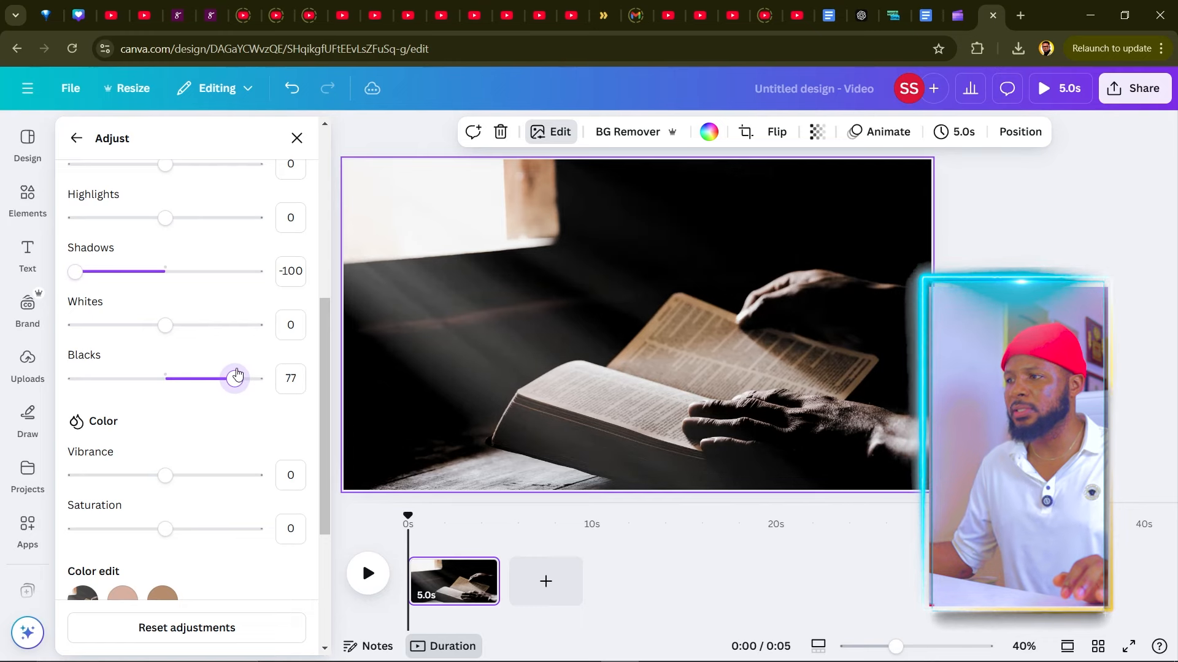
click(978, 247)
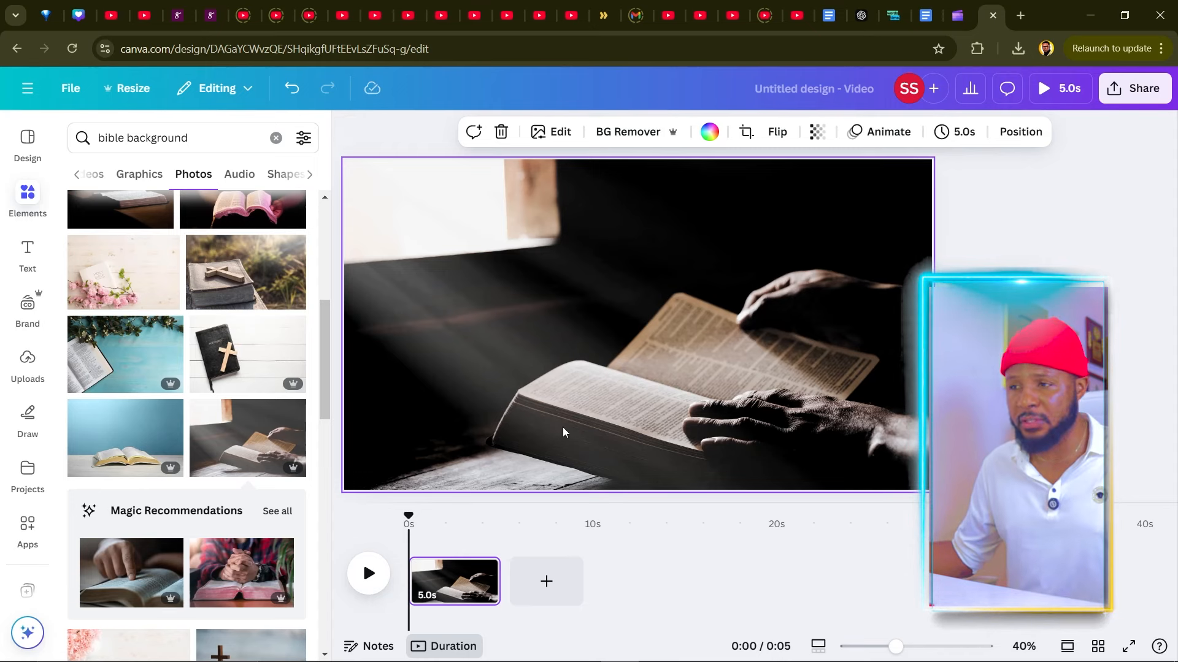
click(247, 438)
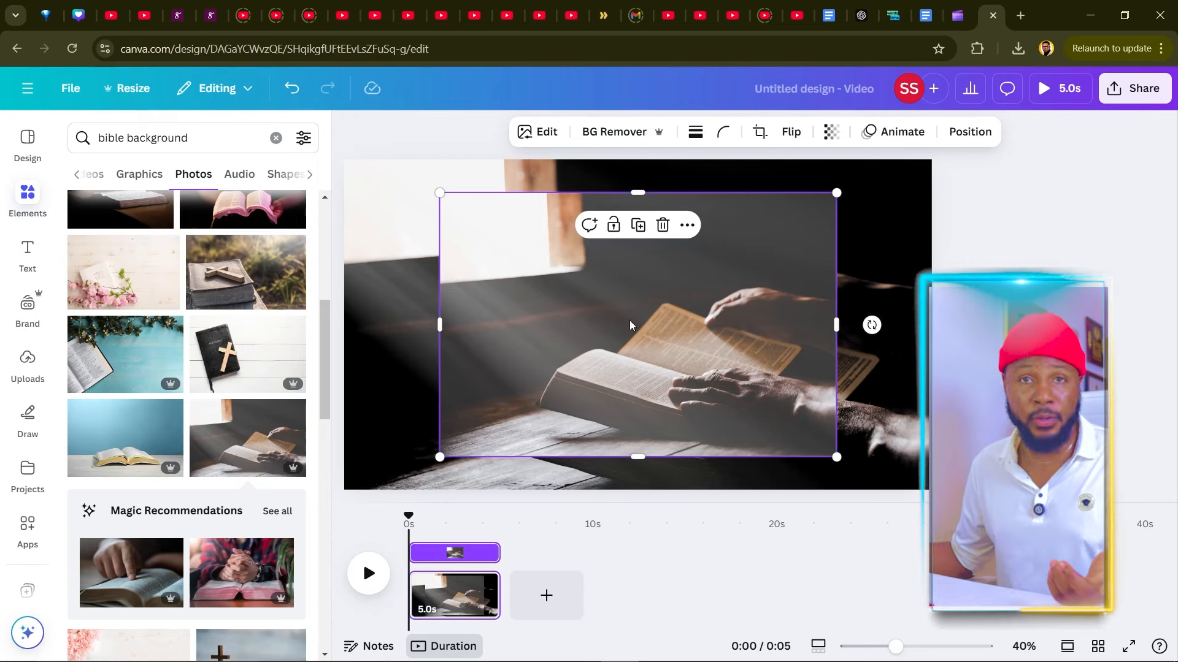
click(662, 225)
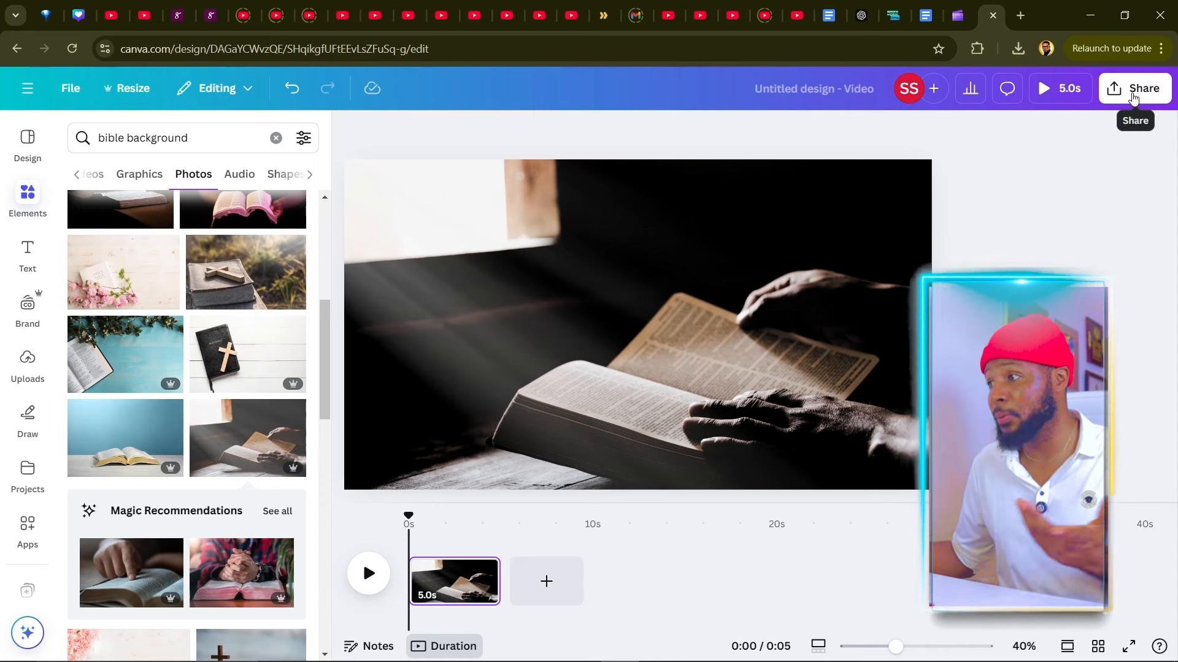
Download the Canva design as a PNG and save it in Downloads as "Untitled design (20).png".
click(1133, 92)
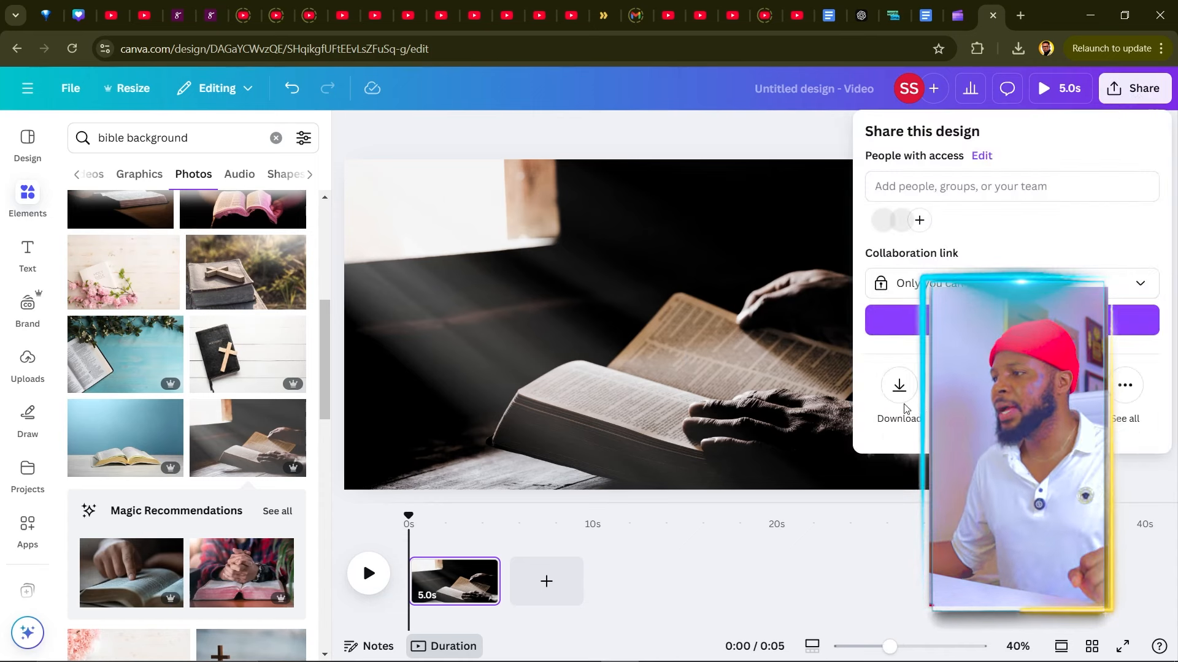
click(898, 387)
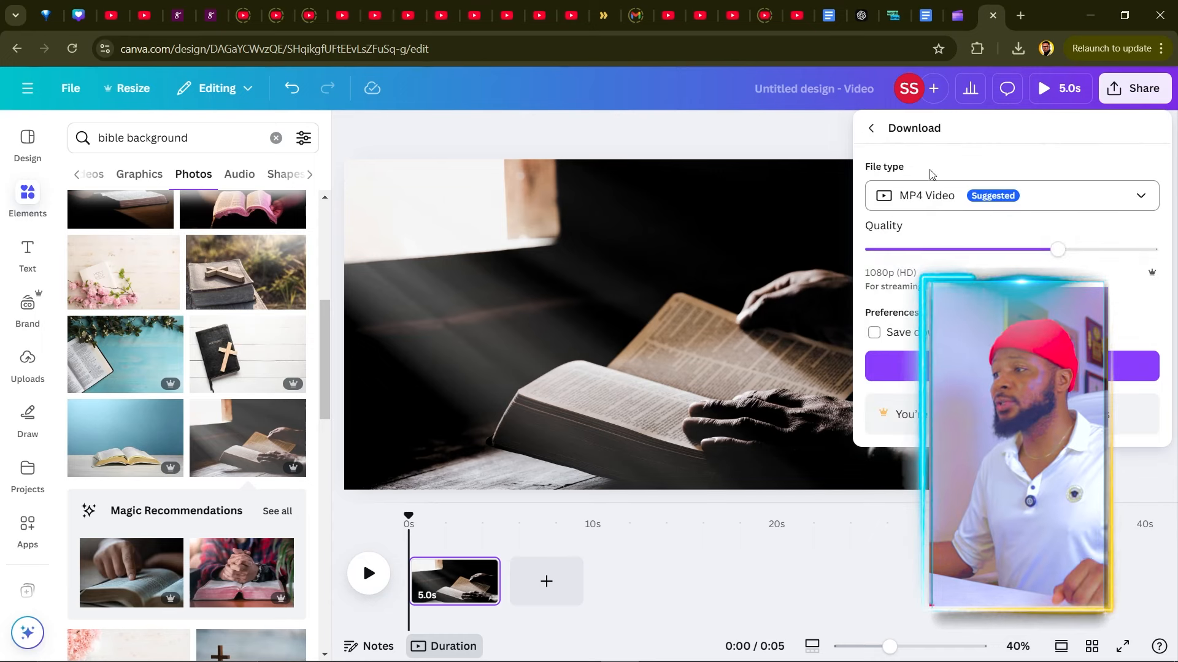
click(1024, 193)
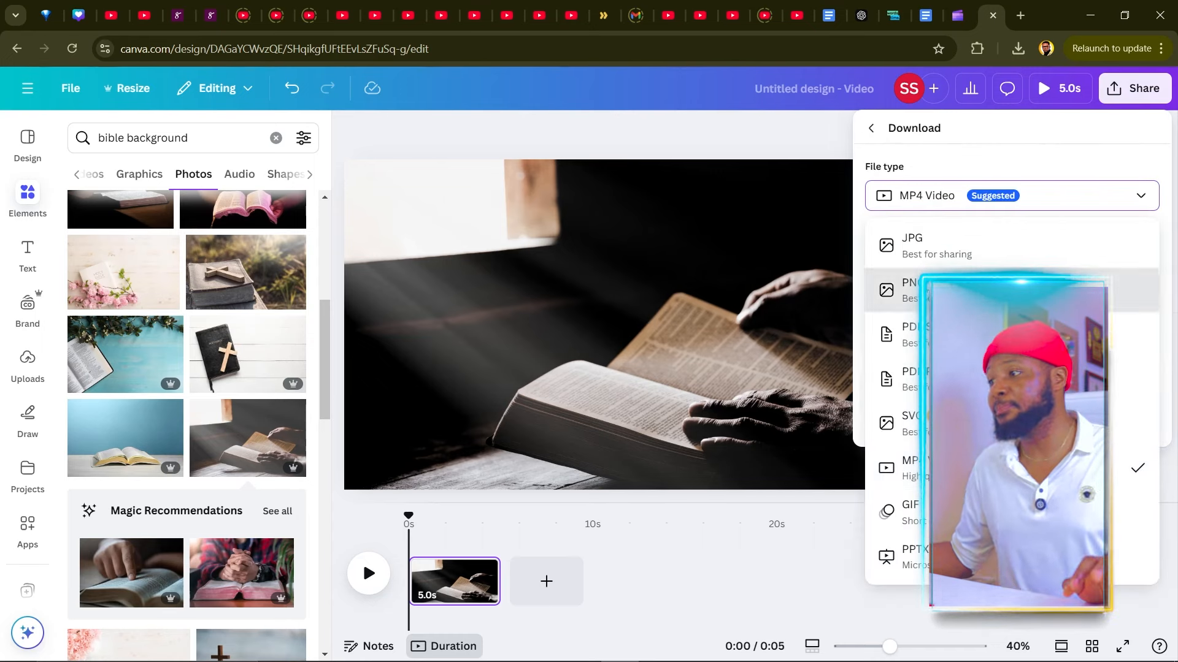
click(920, 284)
click(1012, 433)
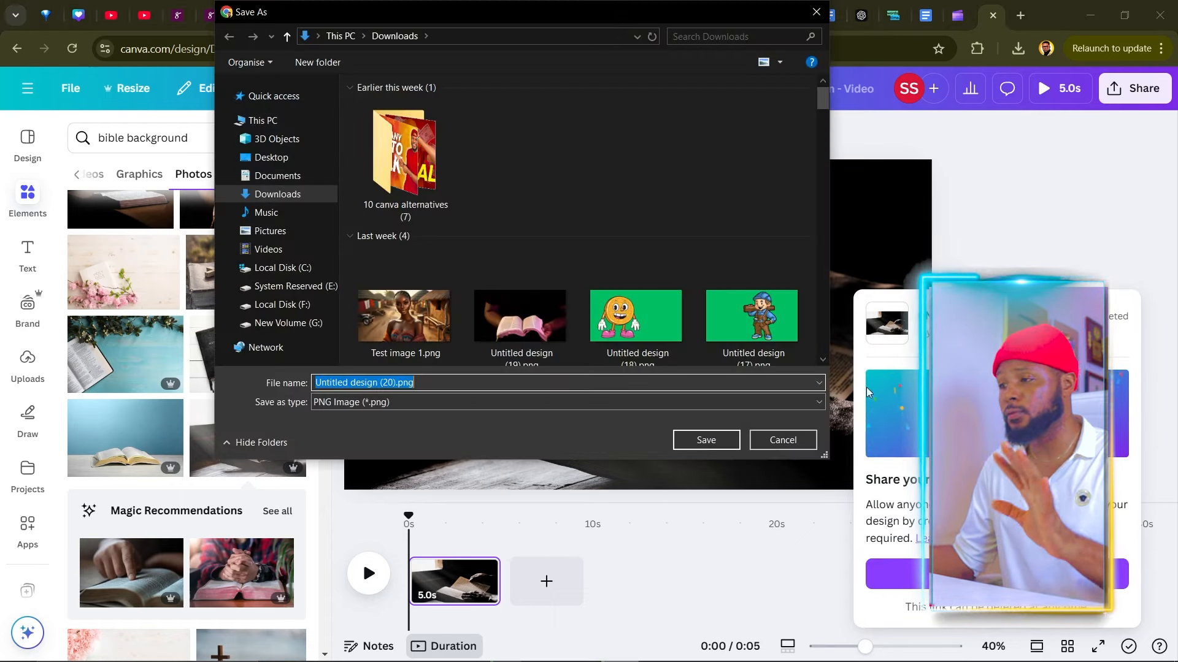
click(705, 442)
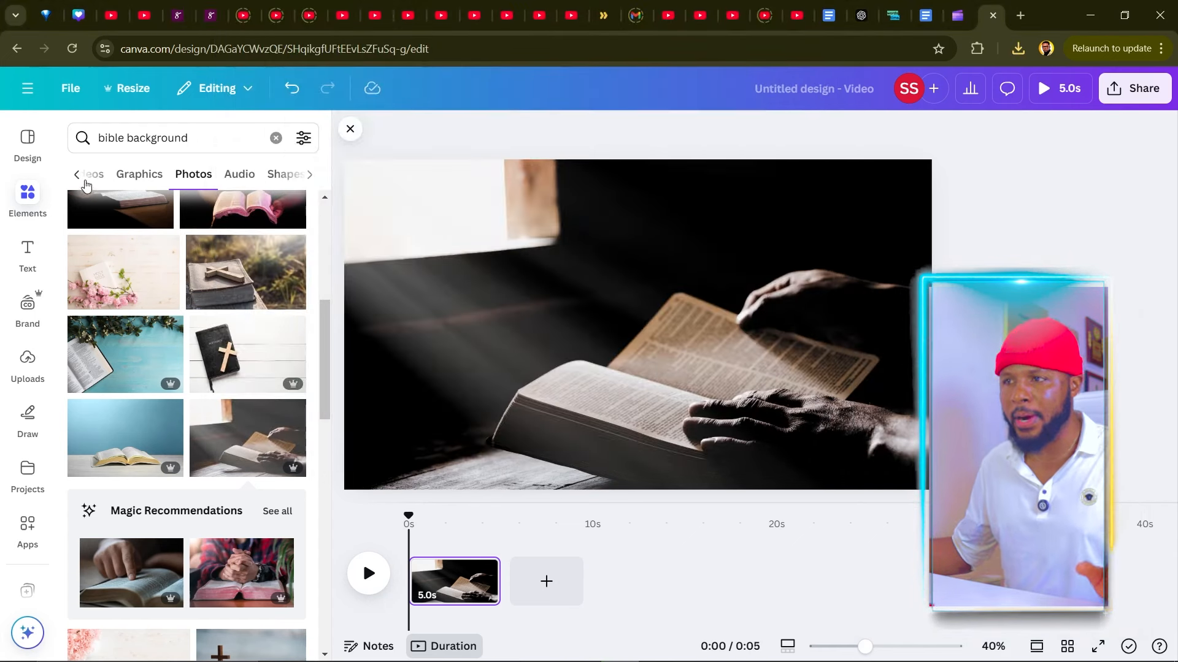
Add a second page and insert the 10-second clip of a candle beside an open Bible from the "bible background" videos.
click(79, 176)
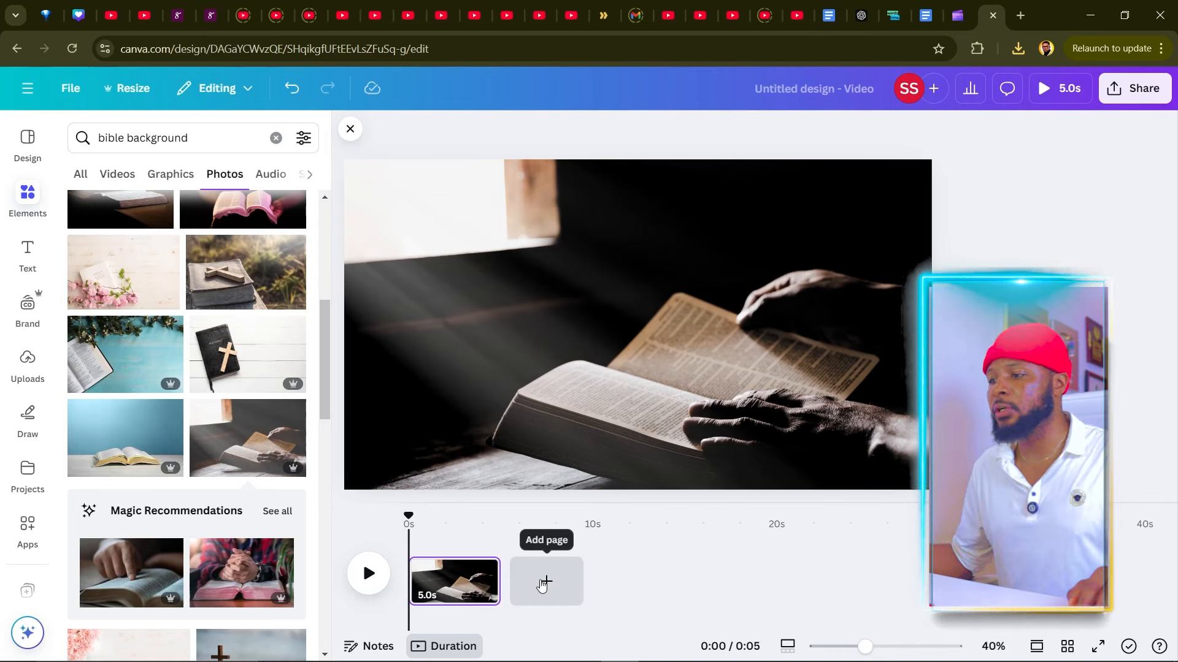
click(542, 582)
scroll(174, 258, up, 2)
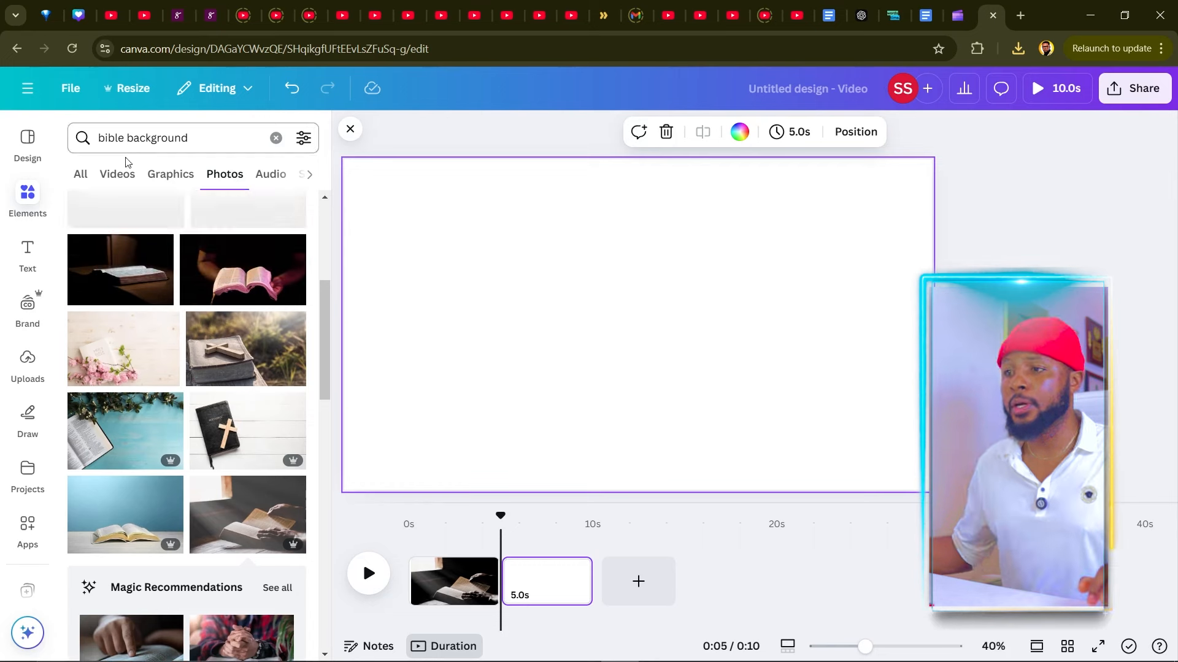
click(117, 176)
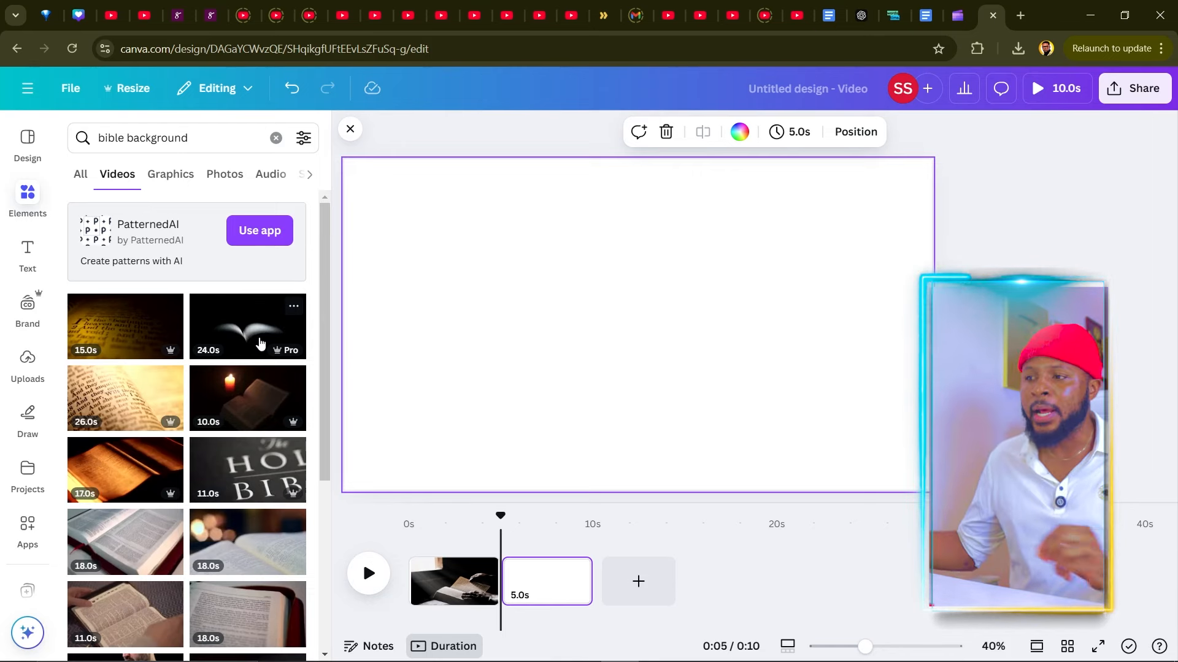
click(248, 398)
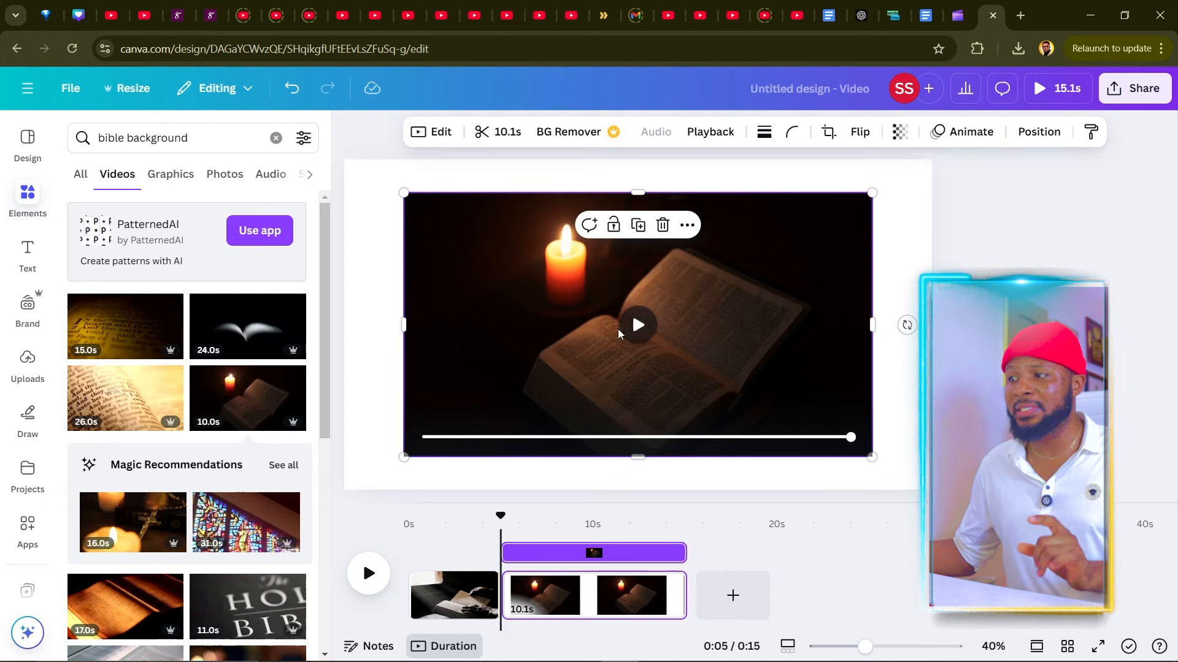
Preview the candle and Bible clip, and set it as the second page's background.
click(632, 330)
click(849, 438)
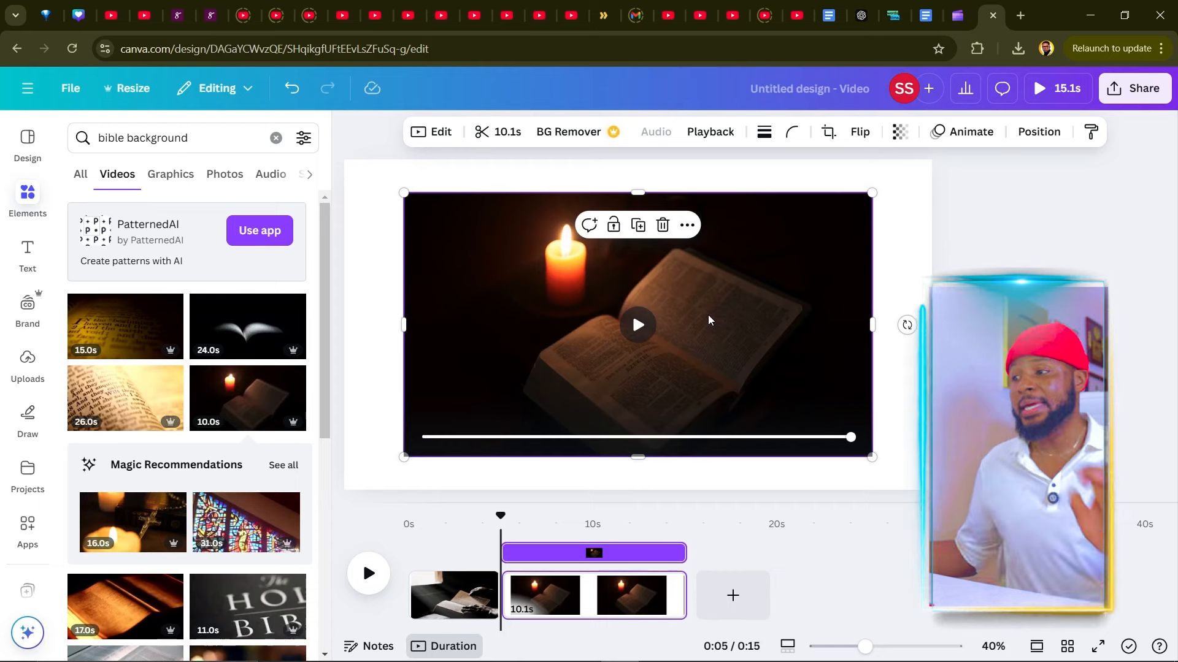
right_click(708, 315)
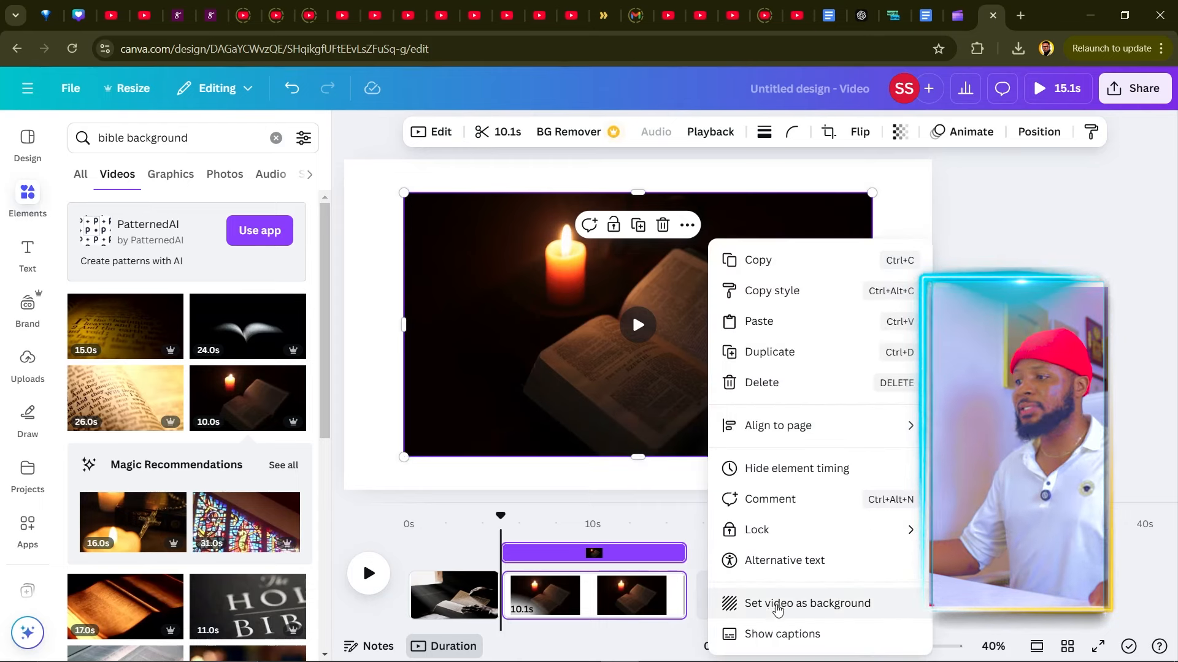
click(778, 604)
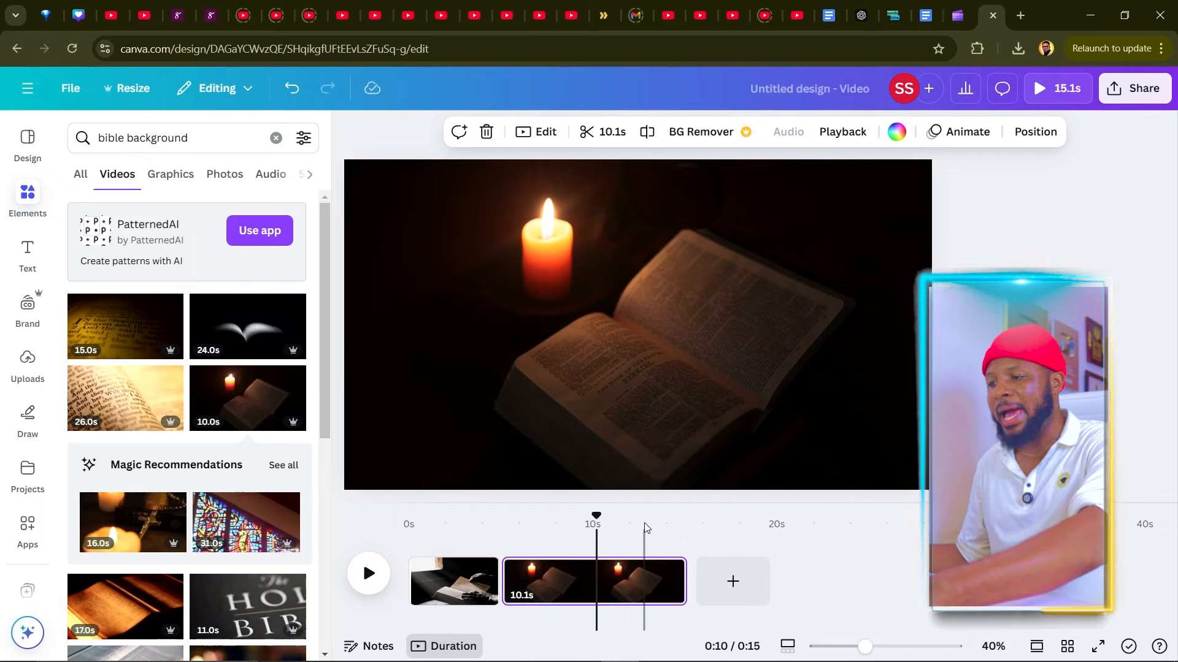
Duplicate the candle video page three times to lengthen the video.
key(ctrl+d)
key(ctrl+d)
key(ctrl+d)
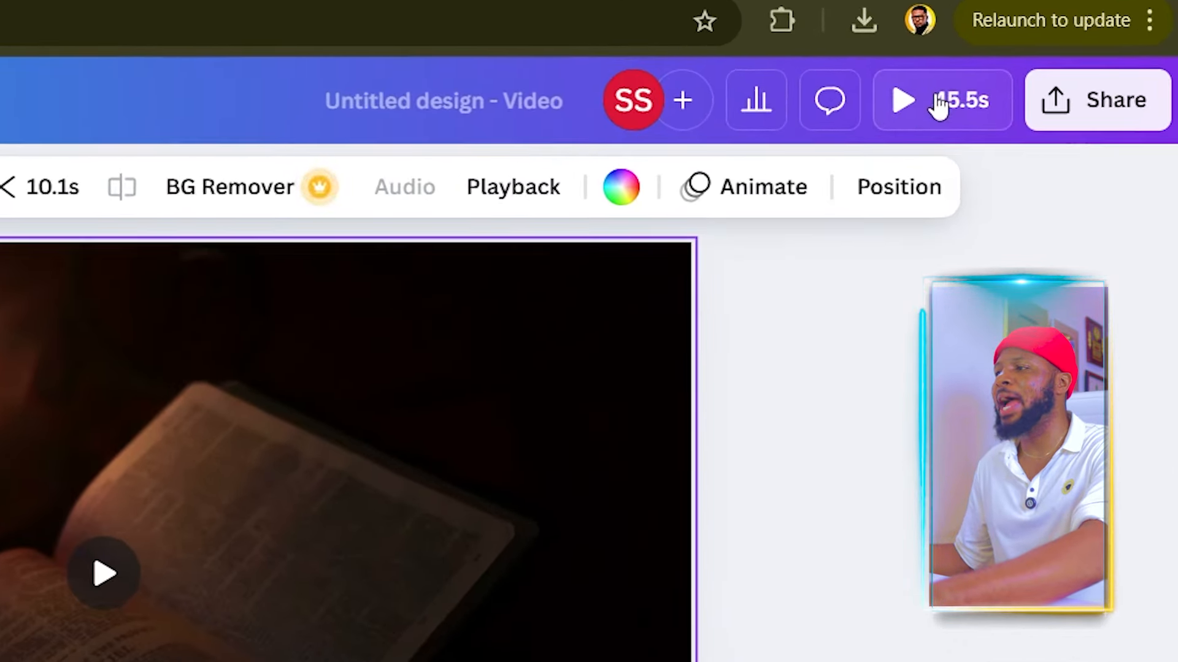
Keep duplicating the candle and Bible video page until the video's total length reaches about 17:18.
key(ctrl+d)
key(ctrl+d)
key(ctrl+d)
key(ctrl+d)
key(ctrl+d)
key(ctrl+d)
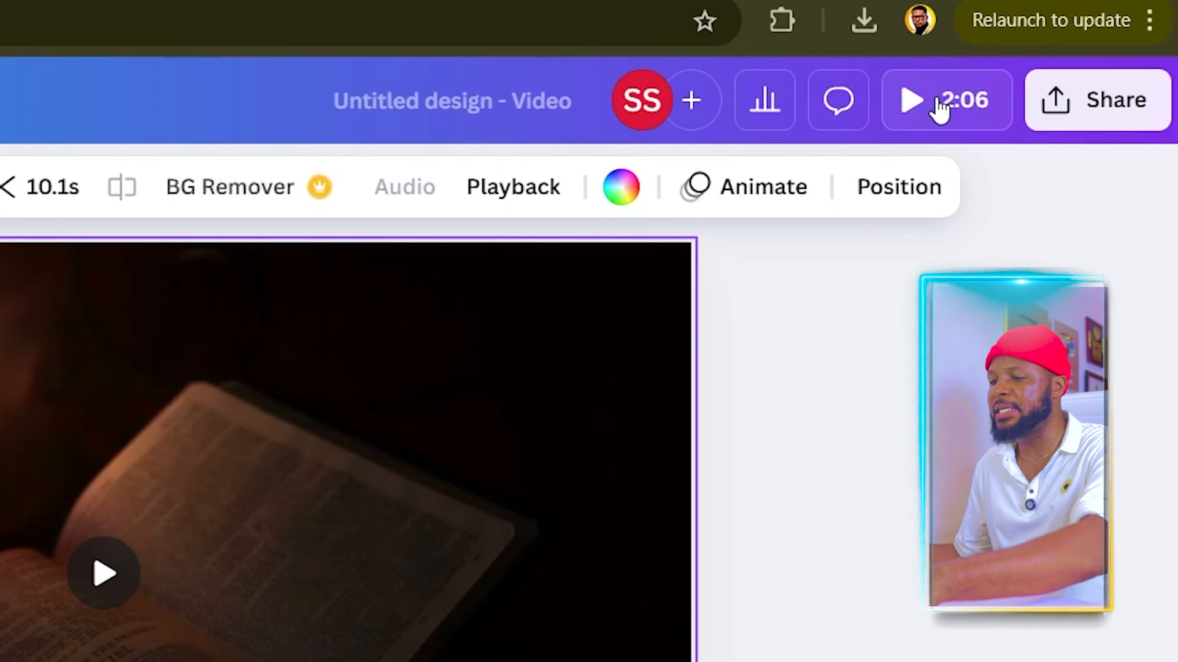
key(ctrl+d)
key(ctrl+d)
key(ctrl+d)
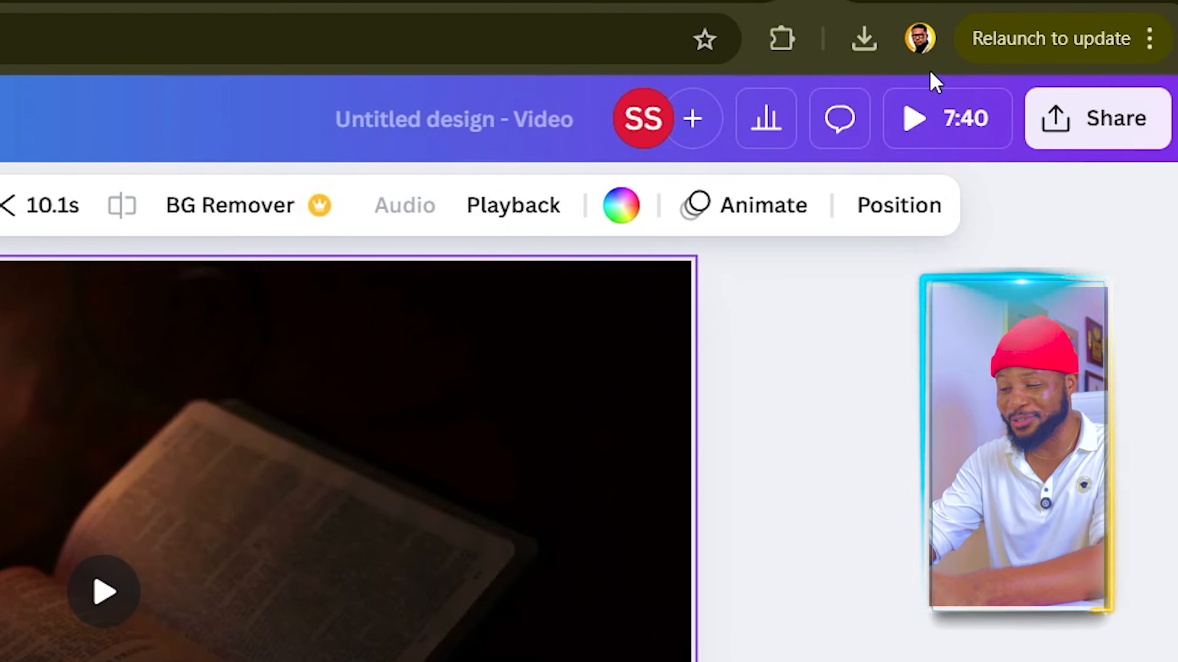
key(ctrl+d)
key(ctrl+d)
key(ctrl+d)
key(ctrl+d)
key(ctrl+d)
key(ctrl+d)
key(ctrl+d)
key(ctrl+d)
key(ctrl+d)
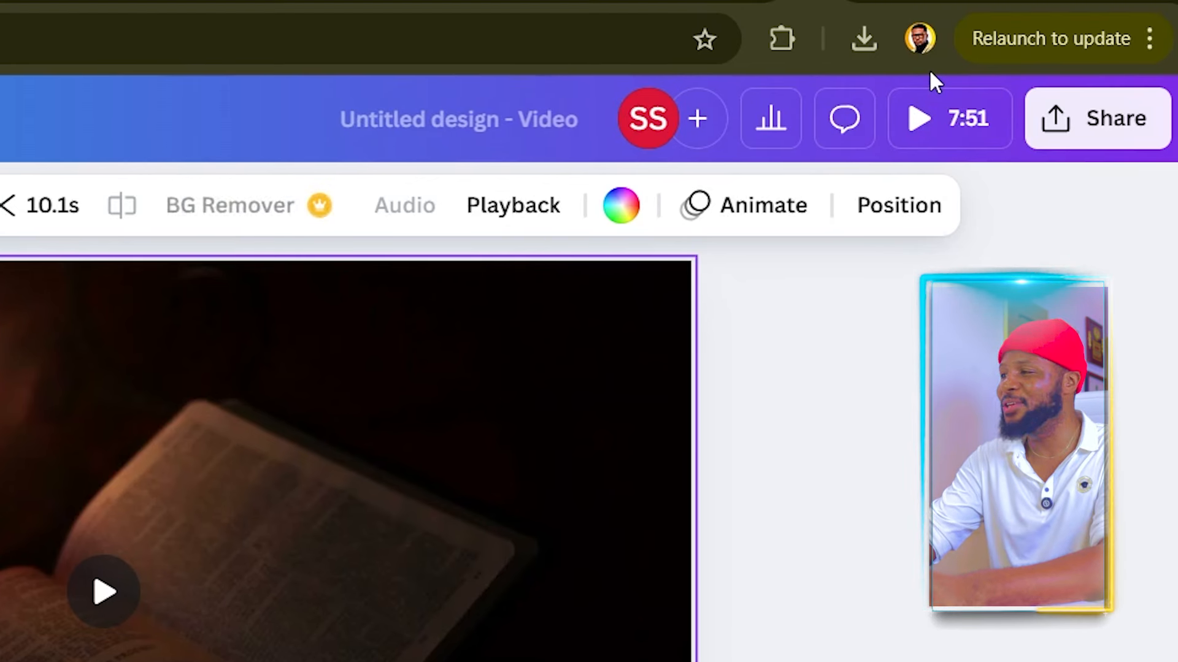
key(ctrl+d)
key(ctrl+d)
key(ctrl+d)
key(ctrl+d)
key(ctrl+d)
key(ctrl+d)
key(ctrl+d)
key(ctrl+d)
key(ctrl+d)
key(ctrl+d)
key(ctrl+d)
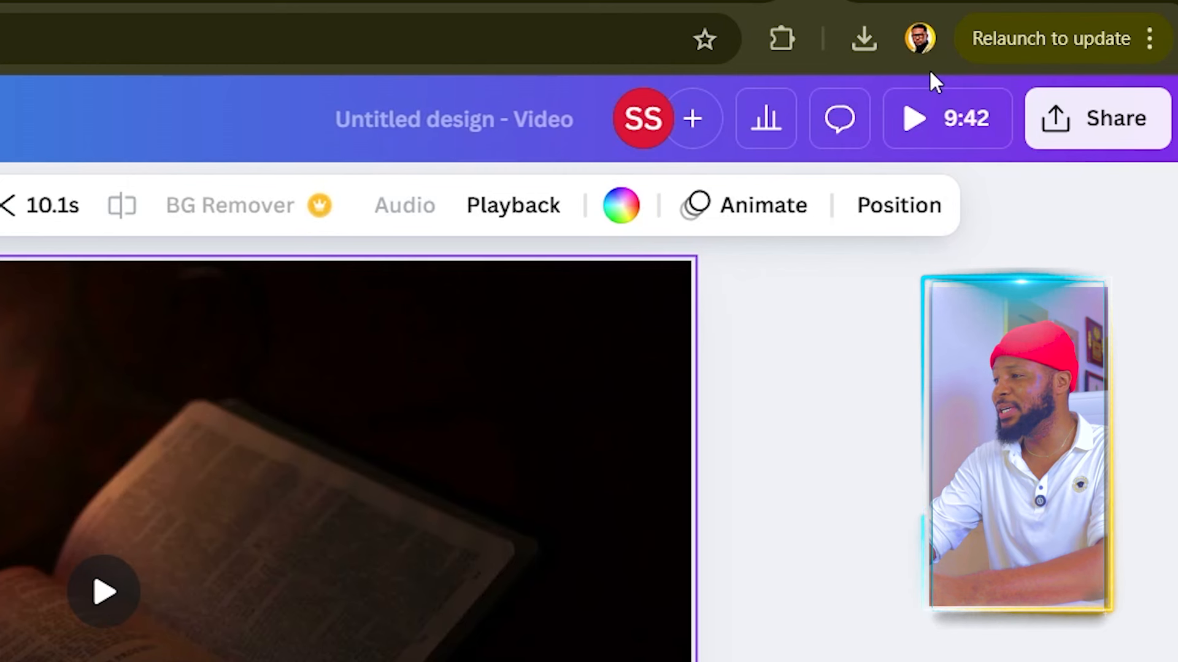
key(ctrl+d)
key(ctrl+d)
key(ctrl+d)
key(ctrl+d)
key(ctrl+d)
key(ctrl+d)
key(ctrl+d)
key(ctrl+d)
key(ctrl+d)
key(ctrl+d)
key(ctrl+d)
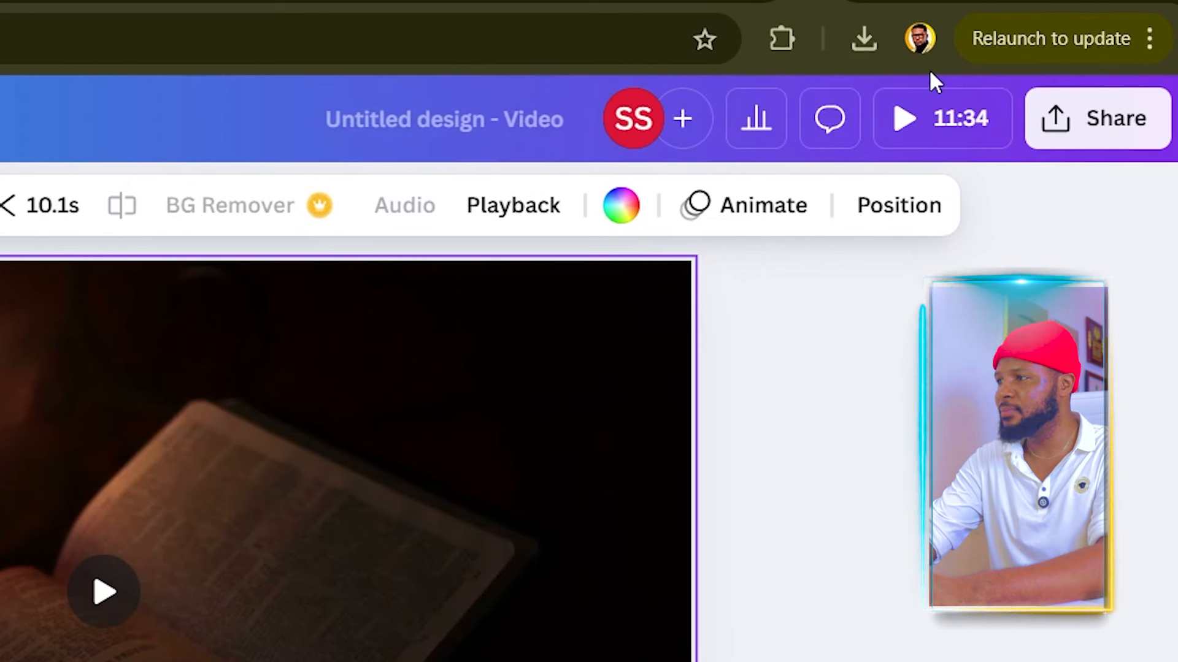
key(ctrl+d)
key(ctrl+d)
key(ctrl+d)
key(ctrl+d)
key(ctrl+d)
key(ctrl+d)
key(ctrl+d)
key(ctrl+d)
key(ctrl+d)
key(ctrl+d)
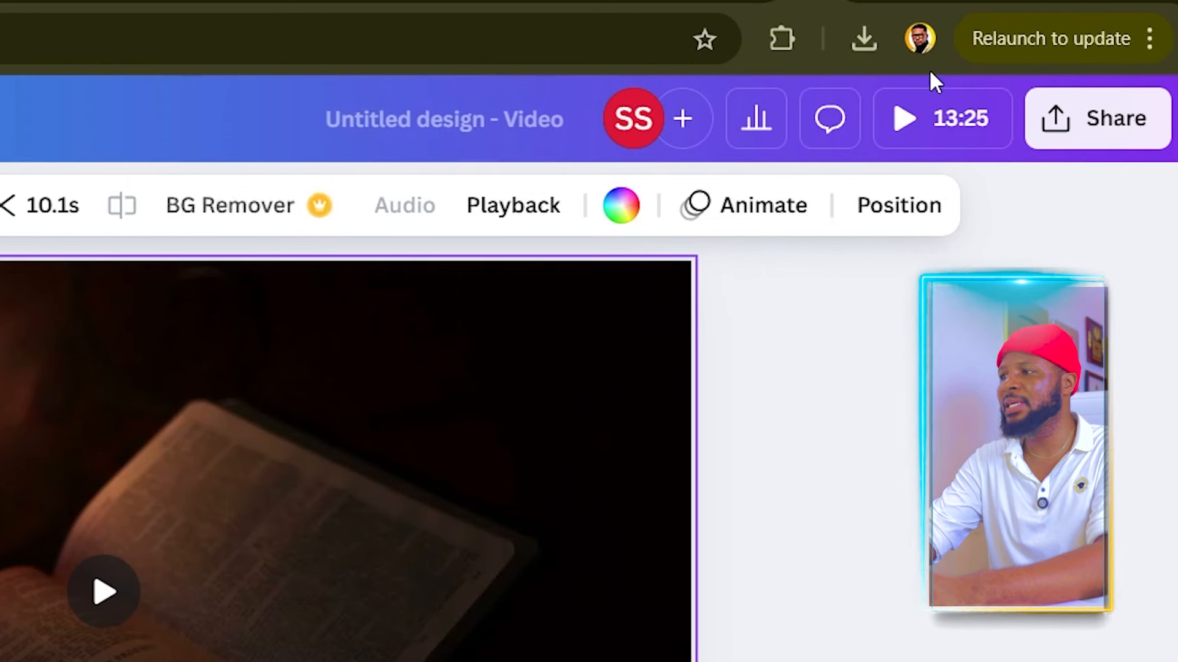
key(ctrl+d)
key(ctrl+d)
key(ctrl+d)
key(ctrl+d)
key(ctrl+d)
key(ctrl+d)
key(ctrl+d)
key(ctrl+d)
key(ctrl+d)
key(ctrl+d)
key(ctrl+d)
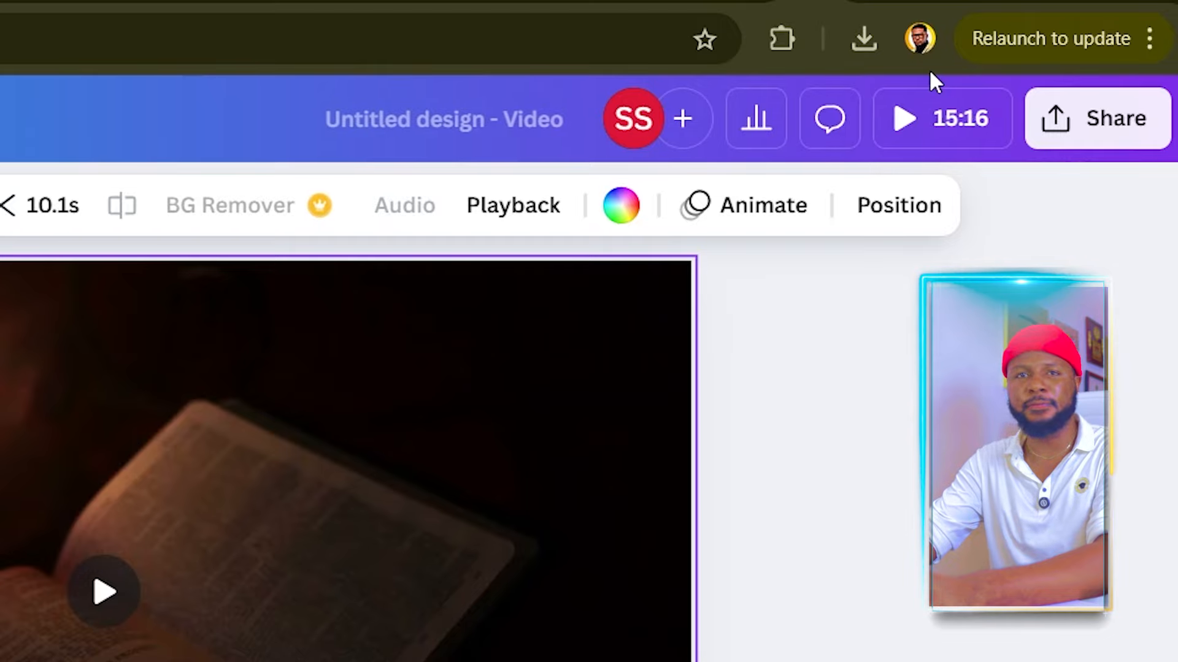
key(ctrl+d)
key(ctrl+d)
key(ctrl+d)
key(ctrl+d)
key(ctrl+d)
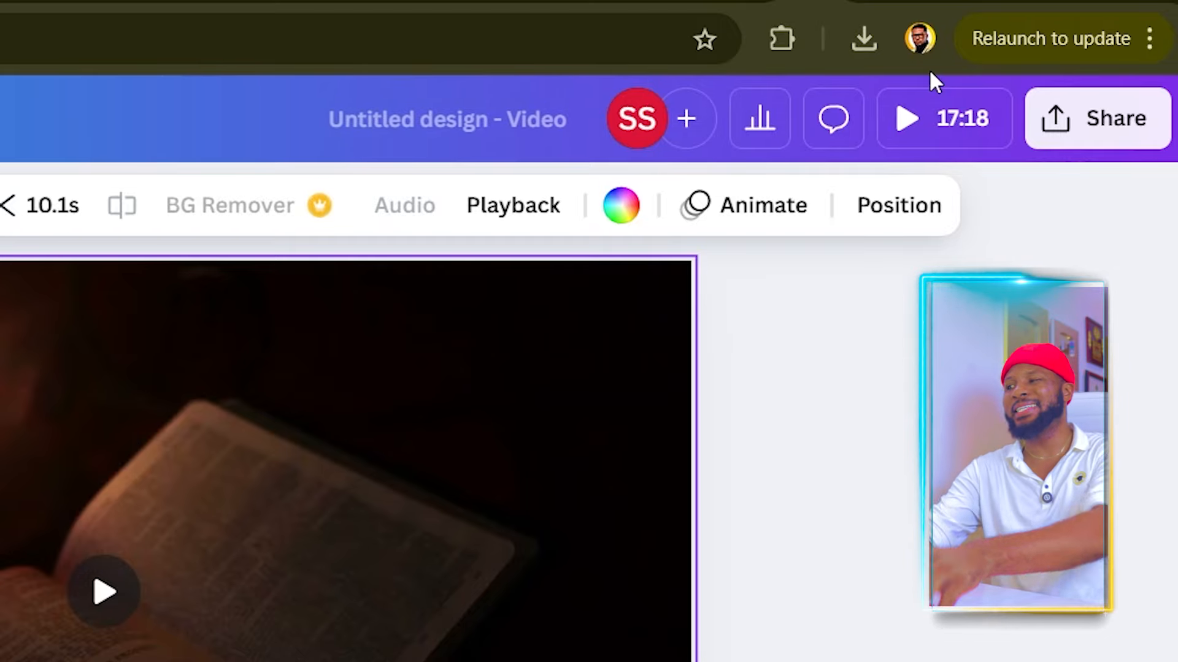
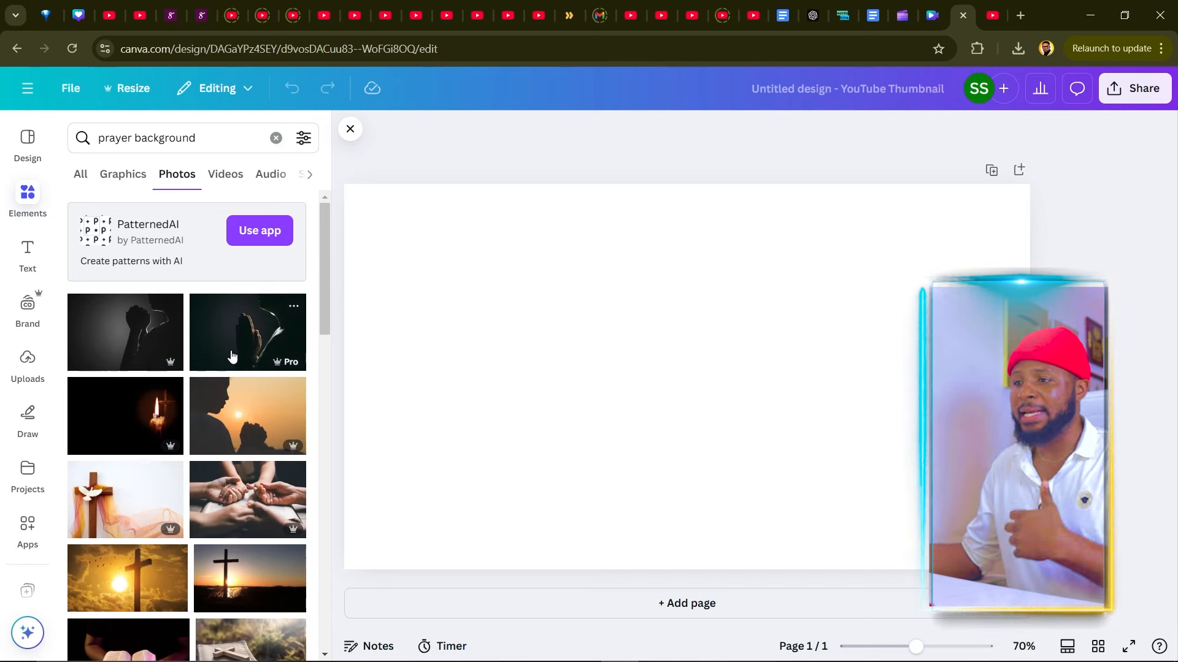
Insert the photo of a silhouetted person praying at sunset into the YouTube thumbnail and set it as the page background.
click(234, 421)
right_click(740, 368)
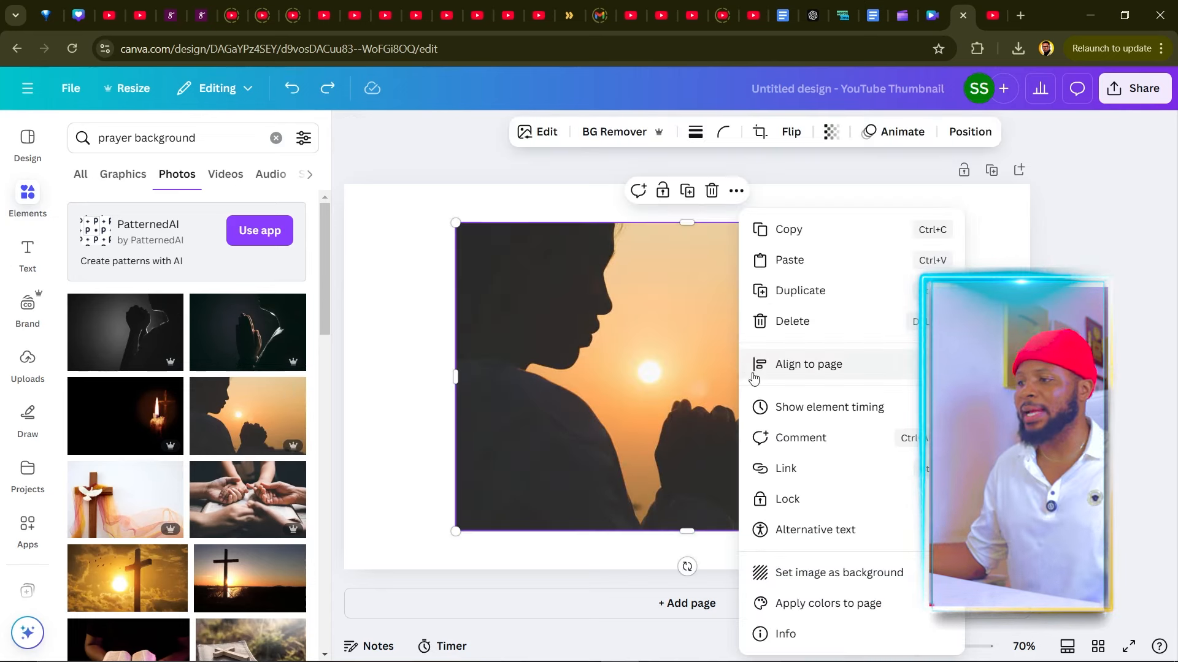
click(818, 572)
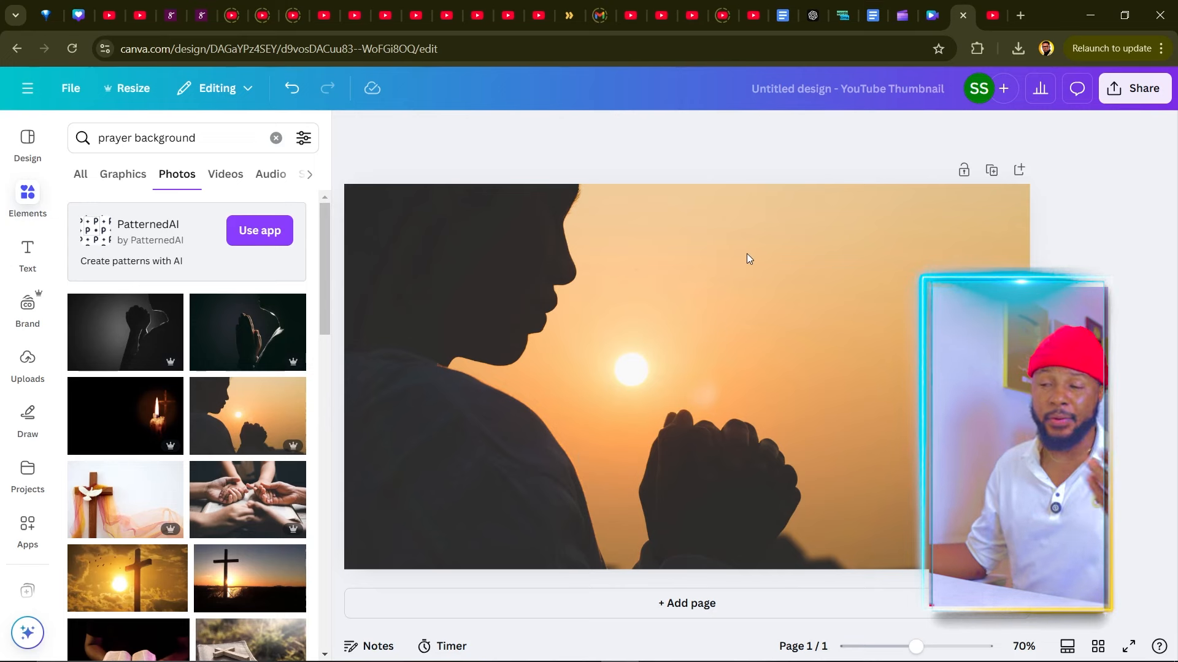
Browse the text styles and the YouTube thumbnail templates for a heading style to reuse.
click(26, 252)
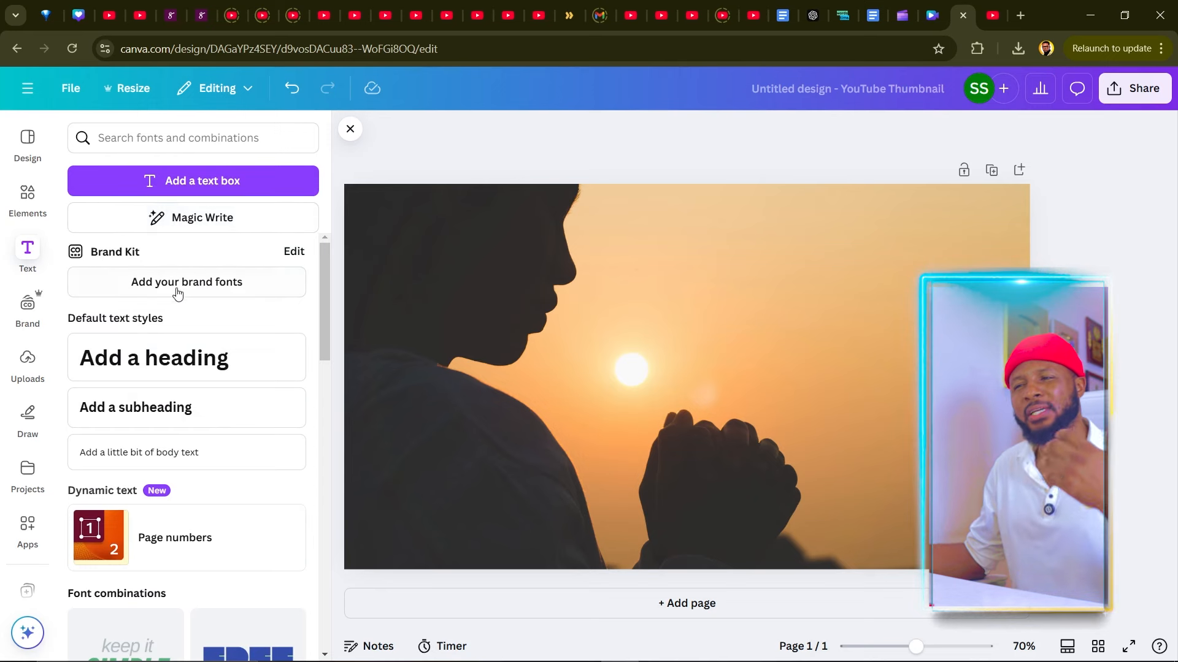
scroll(157, 390, down, 2)
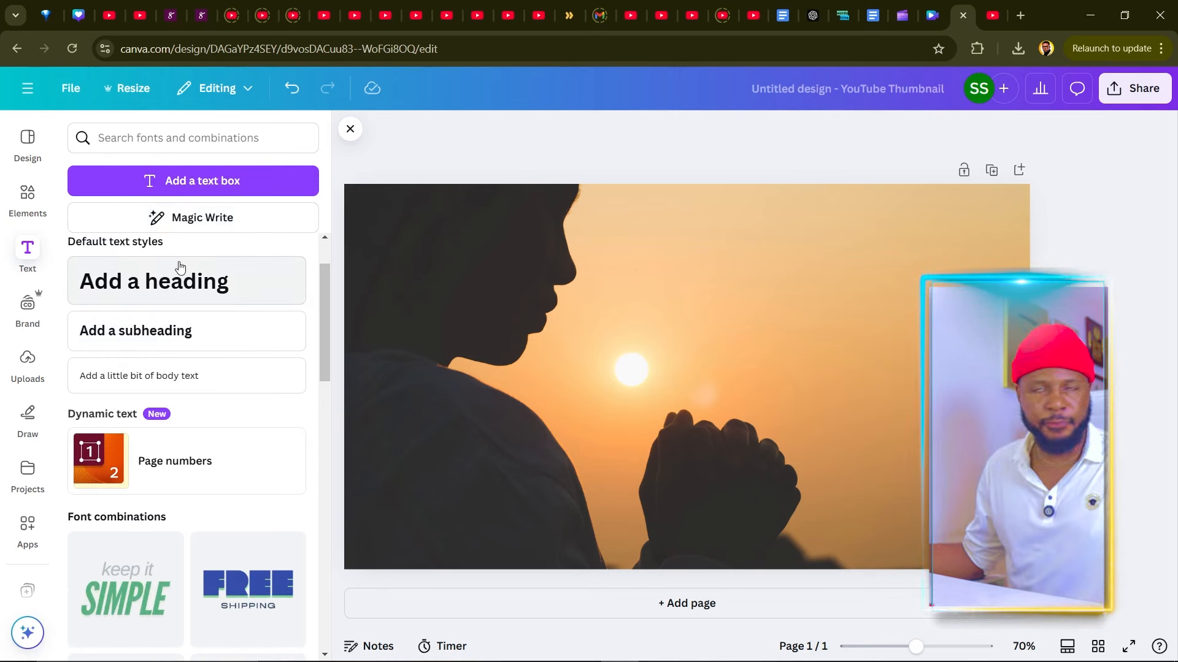
scroll(180, 264, up, 2)
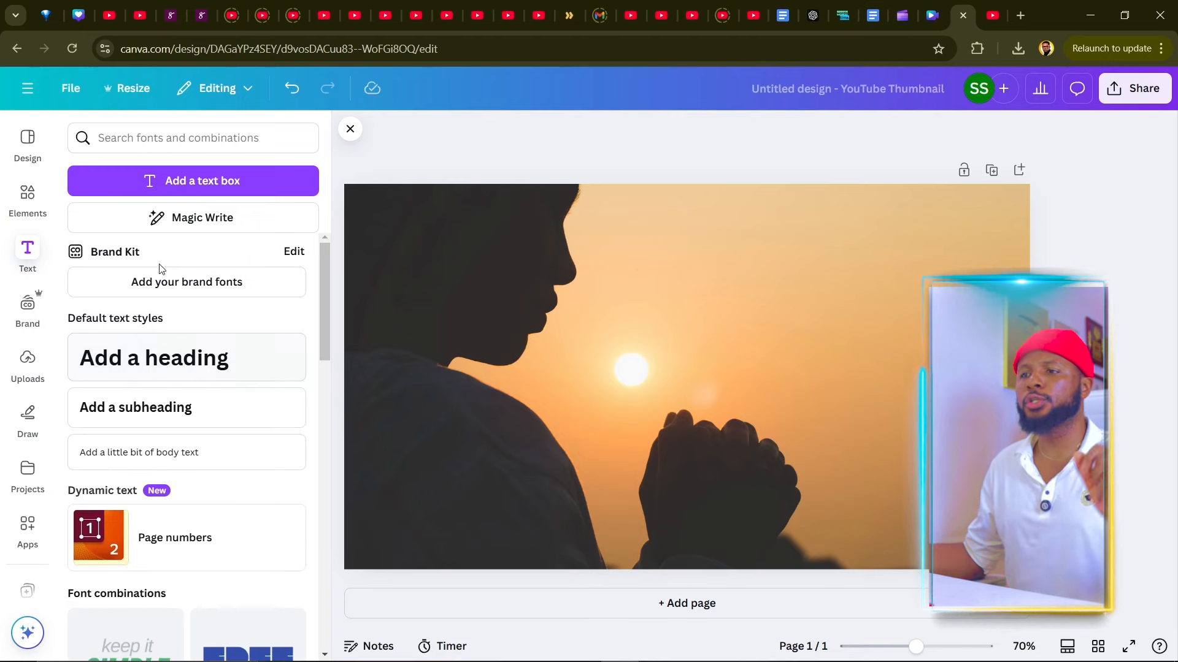
click(24, 140)
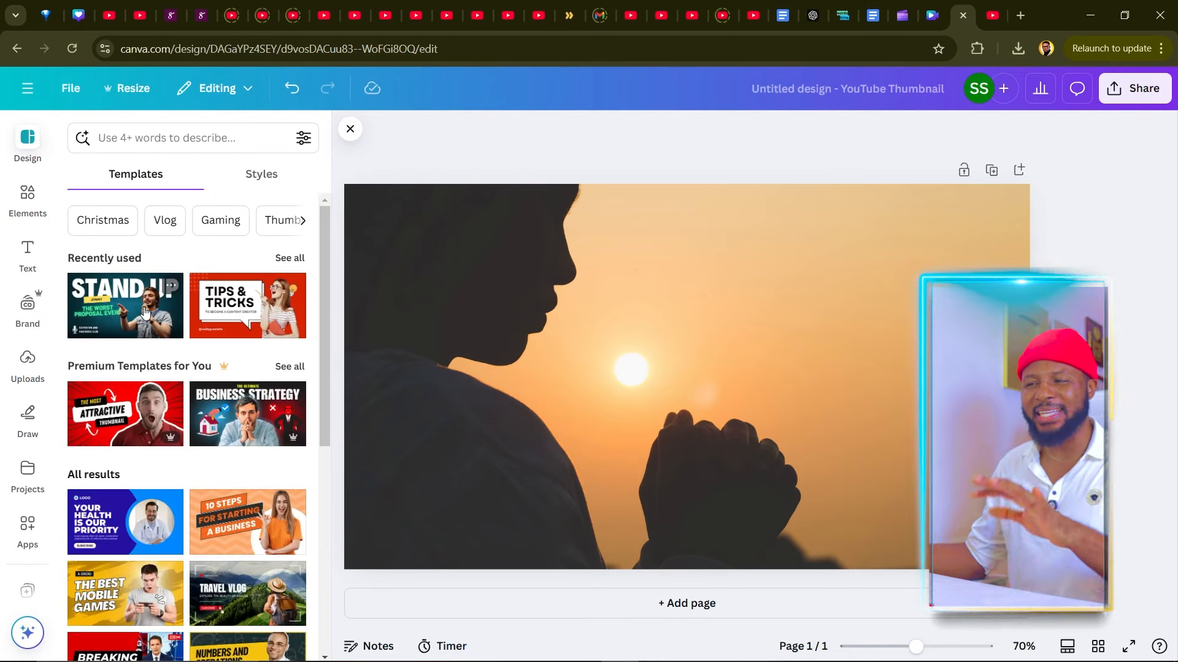
scroll(151, 313, down, 4)
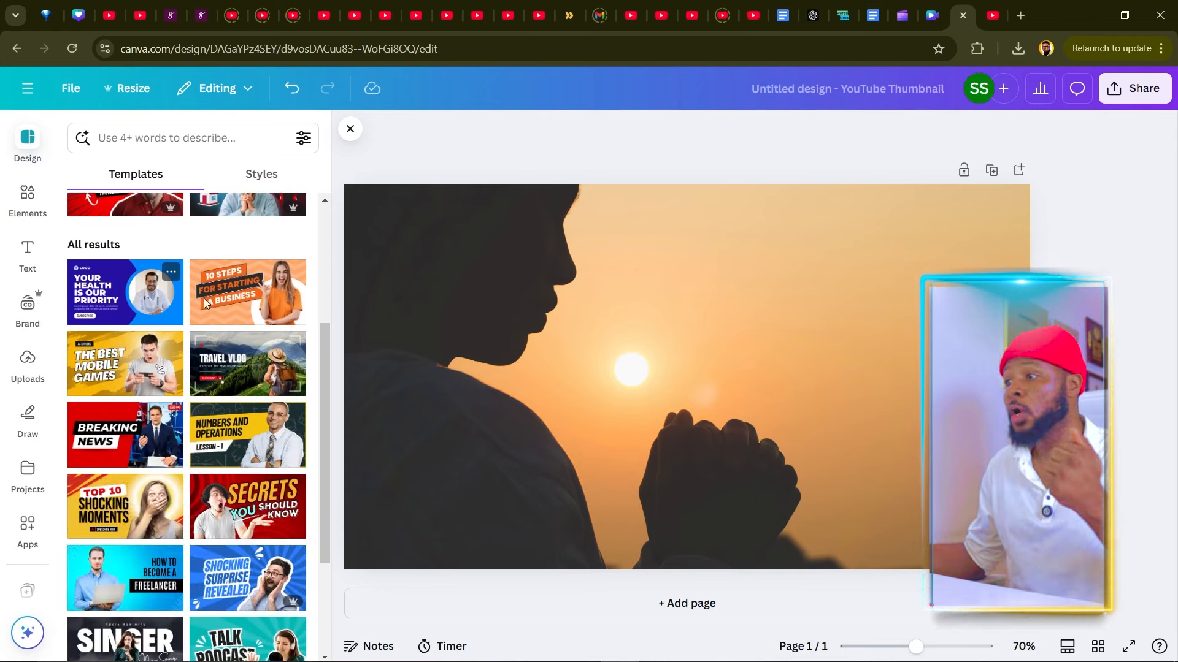
scroll(213, 382, up, 4)
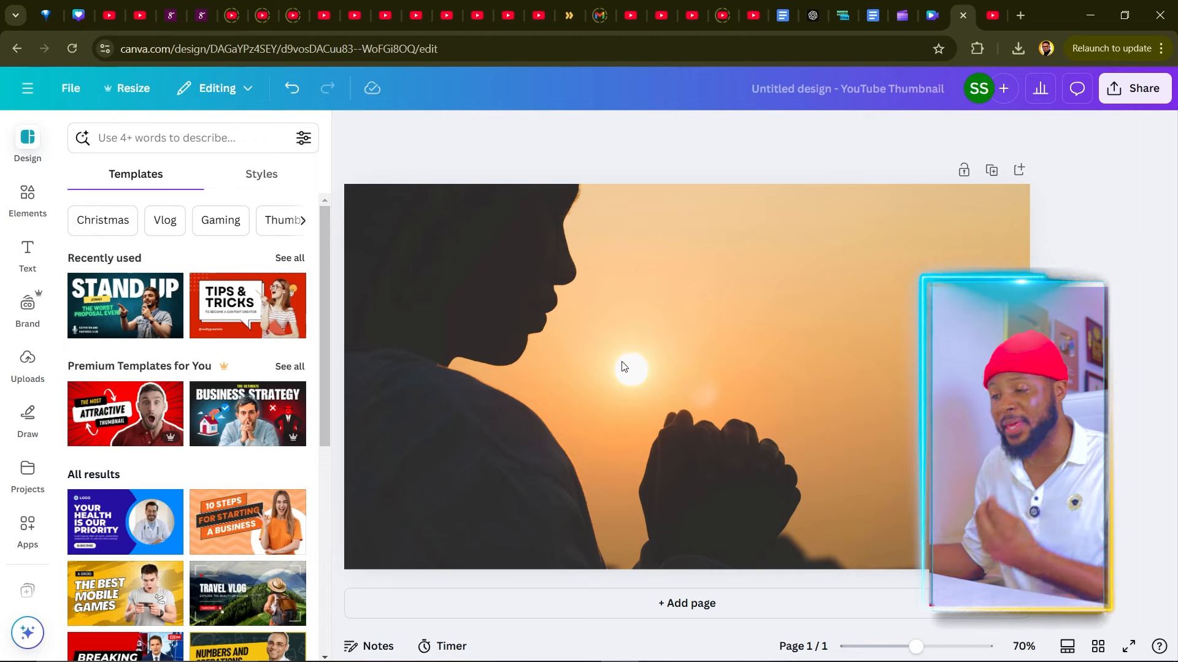
scroll(199, 417, down, 7)
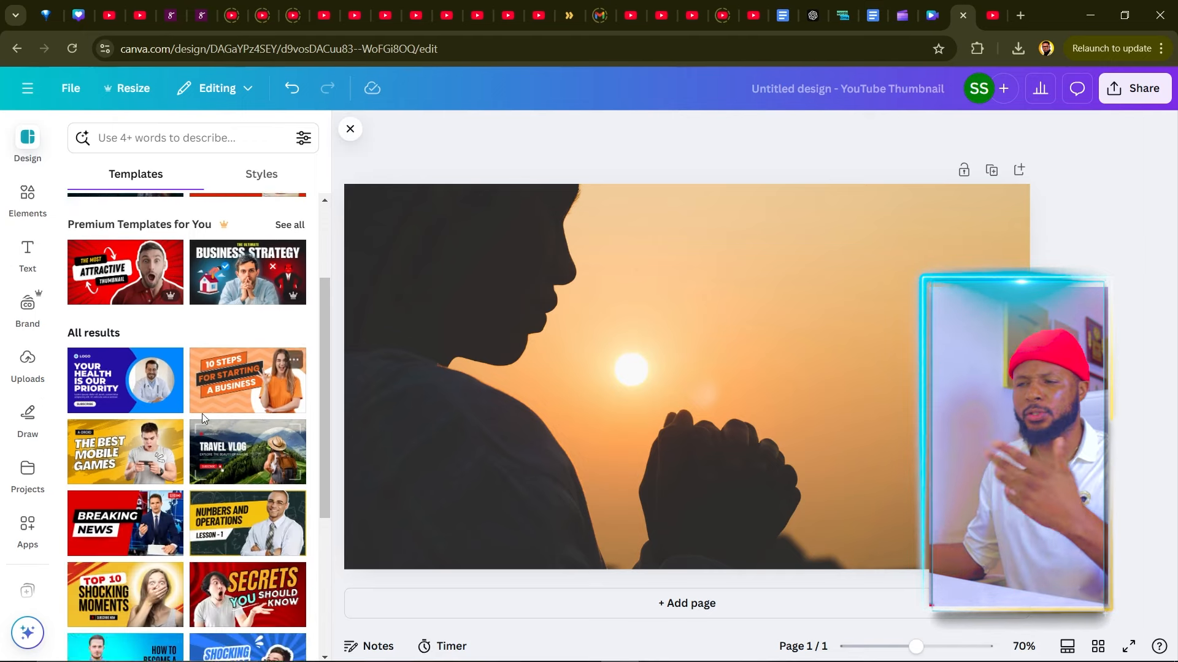
scroll(190, 420, down, 1)
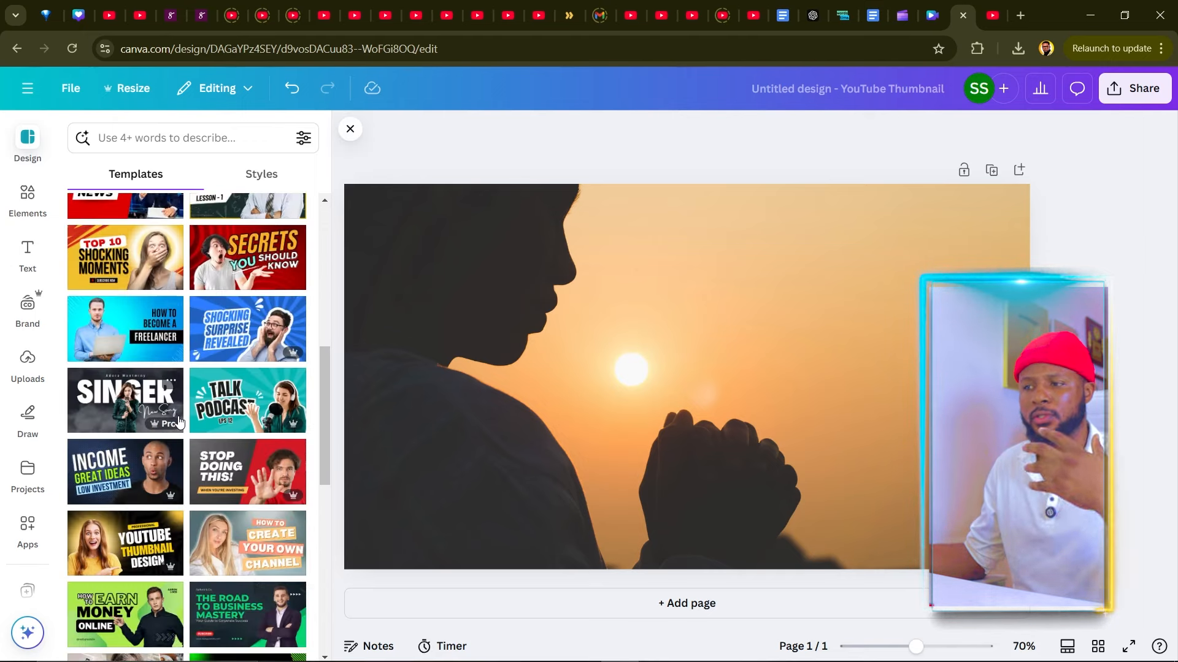
scroll(178, 422, down, 4)
scroll(140, 495, down, 5)
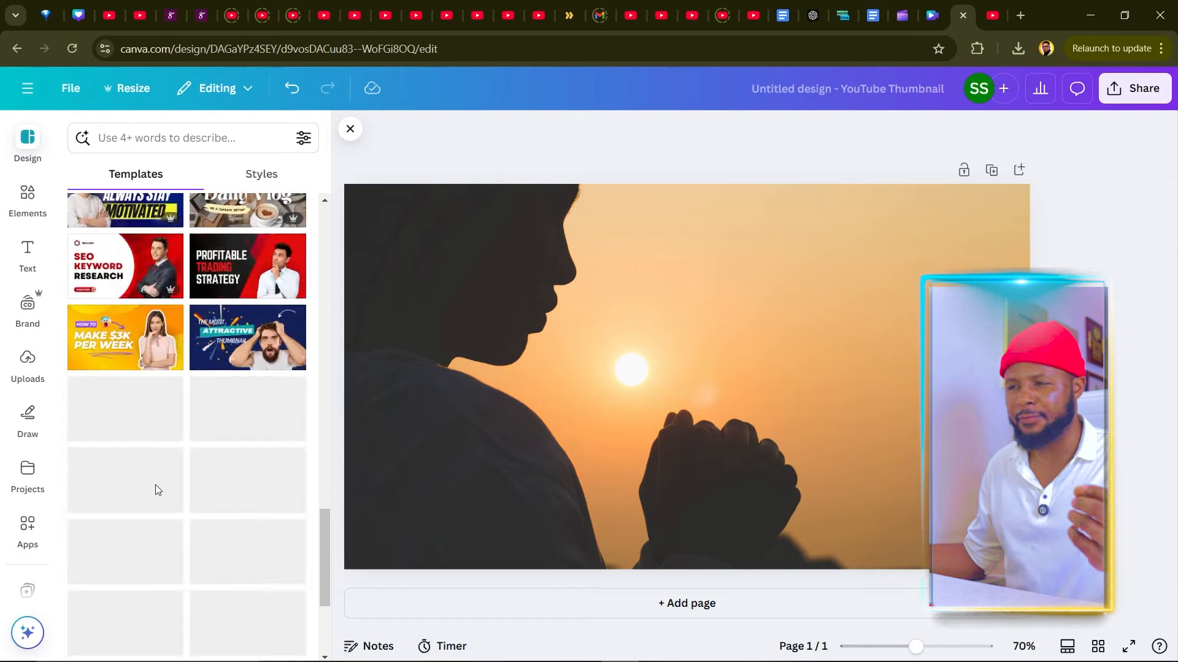
scroll(153, 489, up, 15)
scroll(165, 449, up, 1)
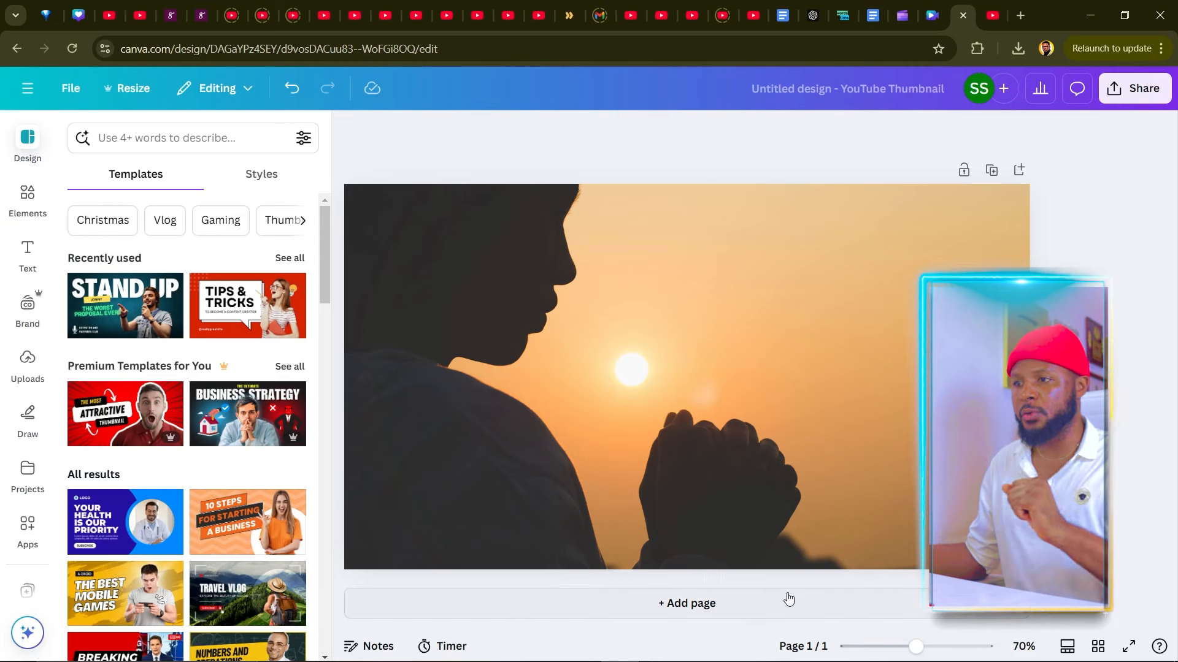
Add a second page to the thumbnail design and apply the recently used "Stand Up" comedy show template to it.
click(675, 607)
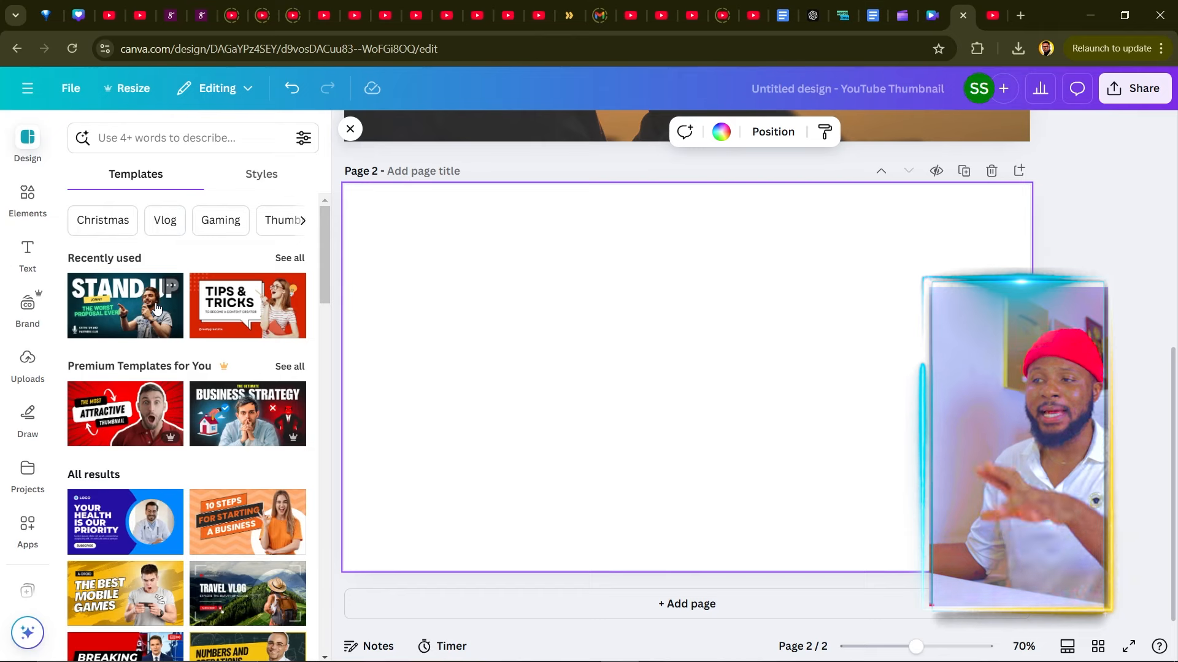
scroll(149, 280, down, 3)
scroll(160, 331, up, 3)
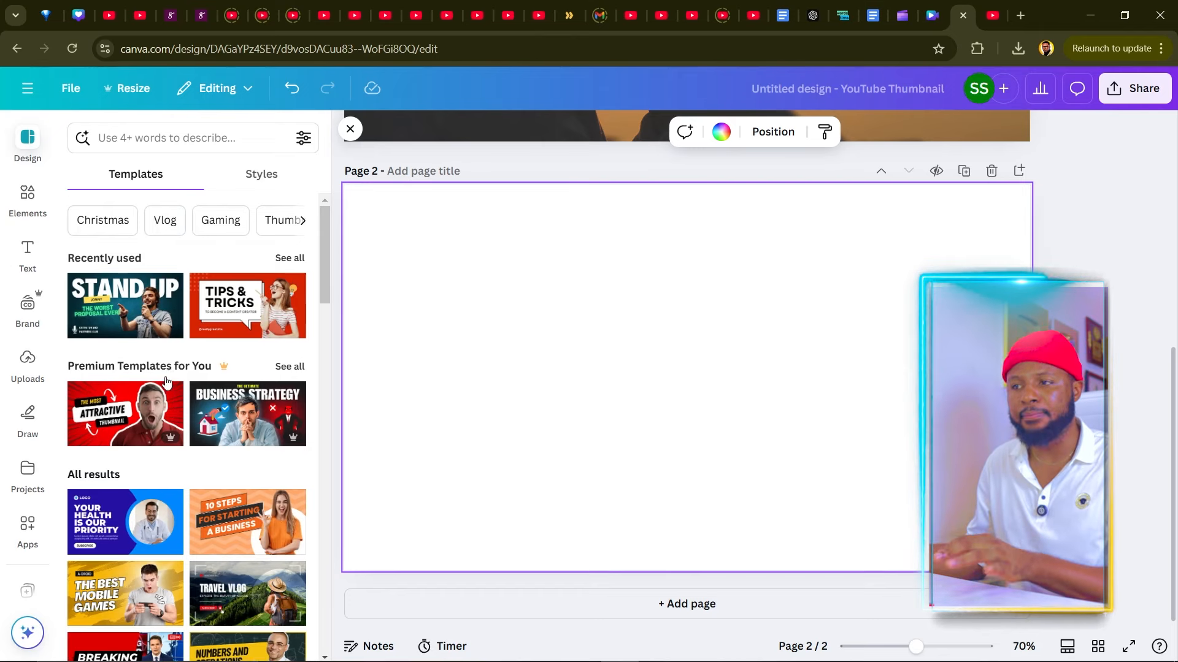
click(128, 309)
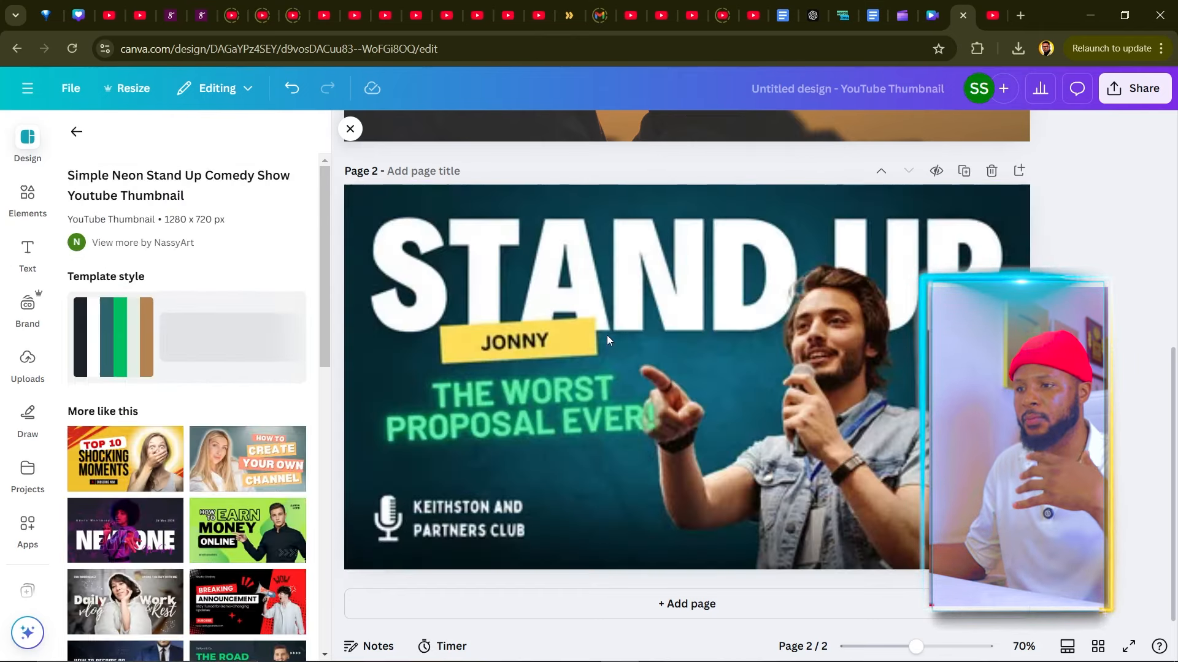
scroll(185, 417, down, 6)
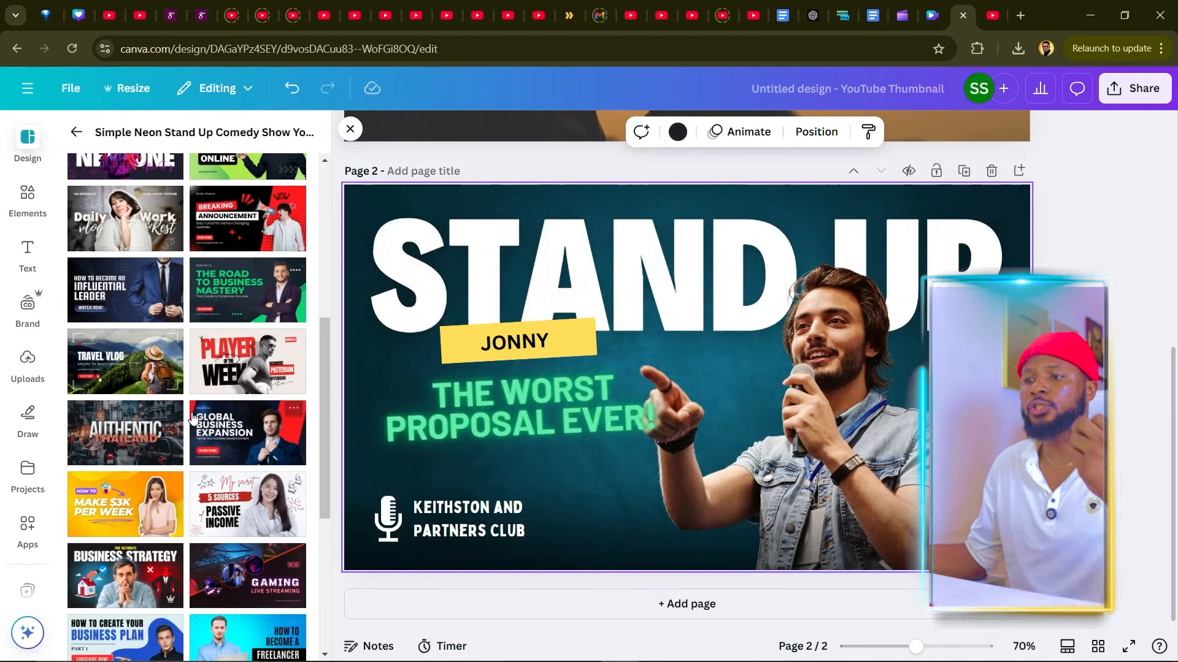
scroll(189, 427, down, 2)
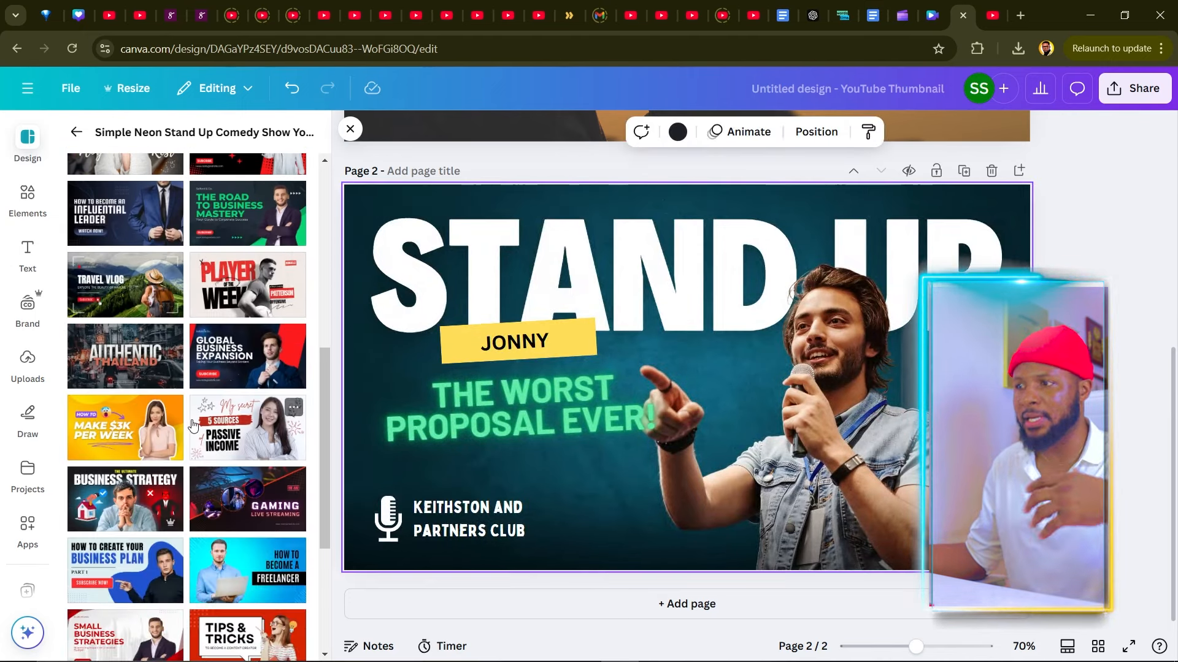
Copy the "STAND UP" heading from page 2 and paste it onto the praying silhouette on page 1.
click(416, 261)
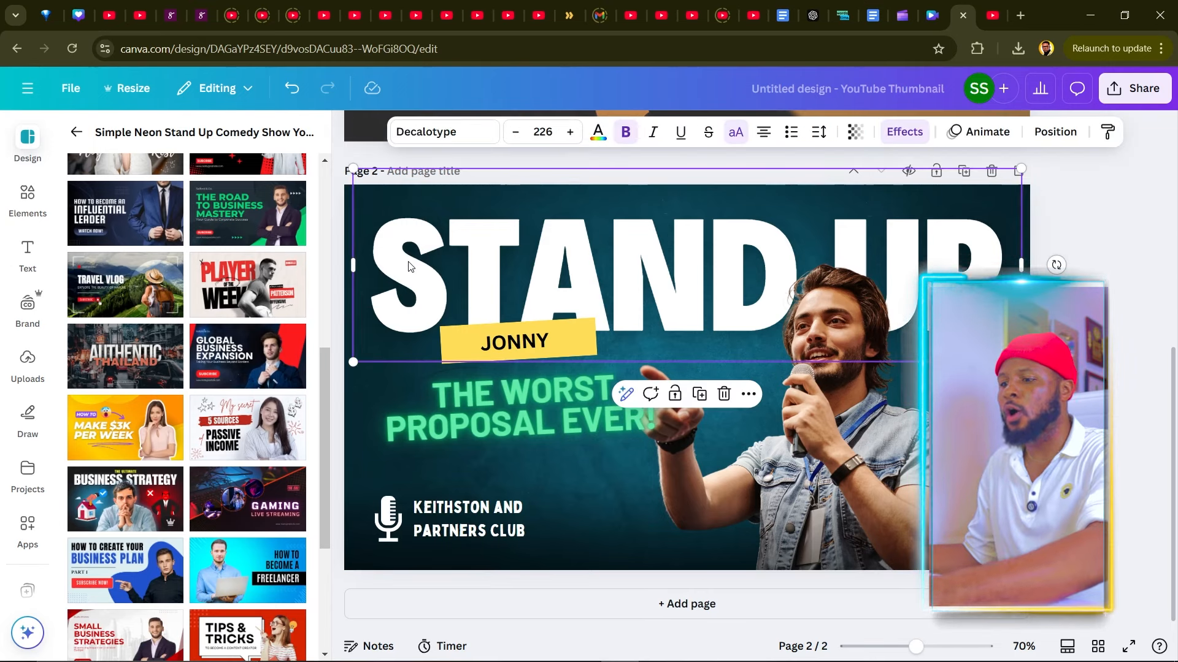
scroll(642, 266, up, 7)
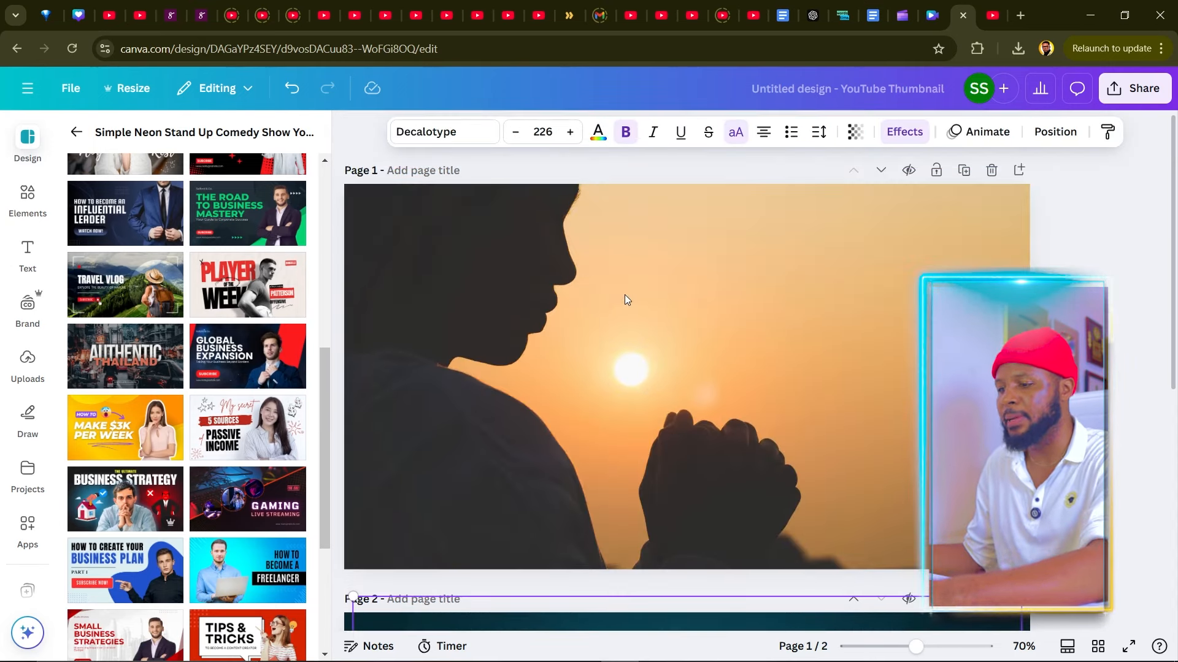
key(ctrl+v)
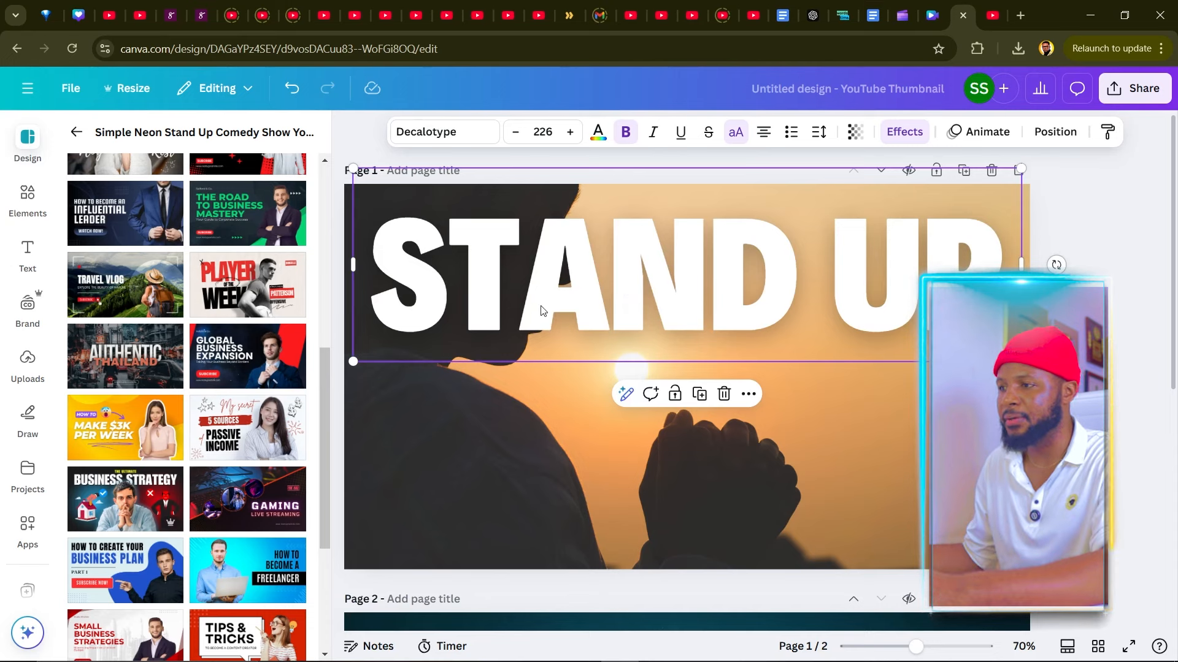
Shrink the pasted heading to font size 143 and place it over the sky above the praying hands.
drag(541, 309, 550, 414)
drag(408, 281, 654, 296)
drag(916, 467, 889, 318)
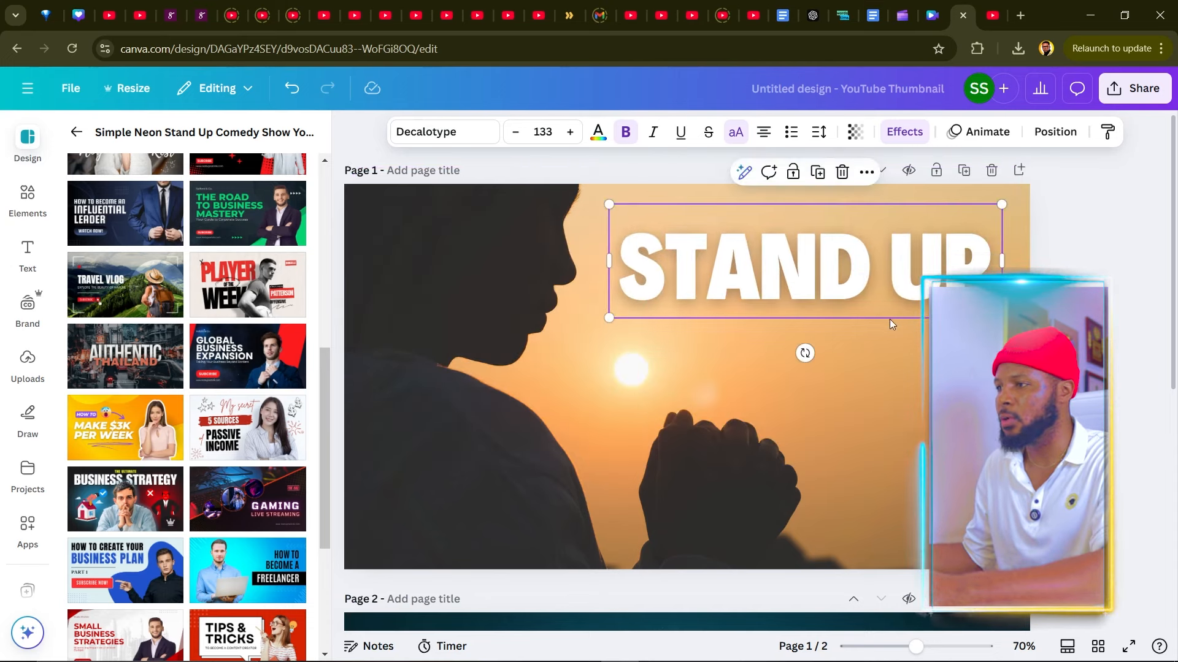
drag(609, 322, 582, 324)
Replace the heading text on page 1 with "GOD'S PROMISE".
double_click(596, 251)
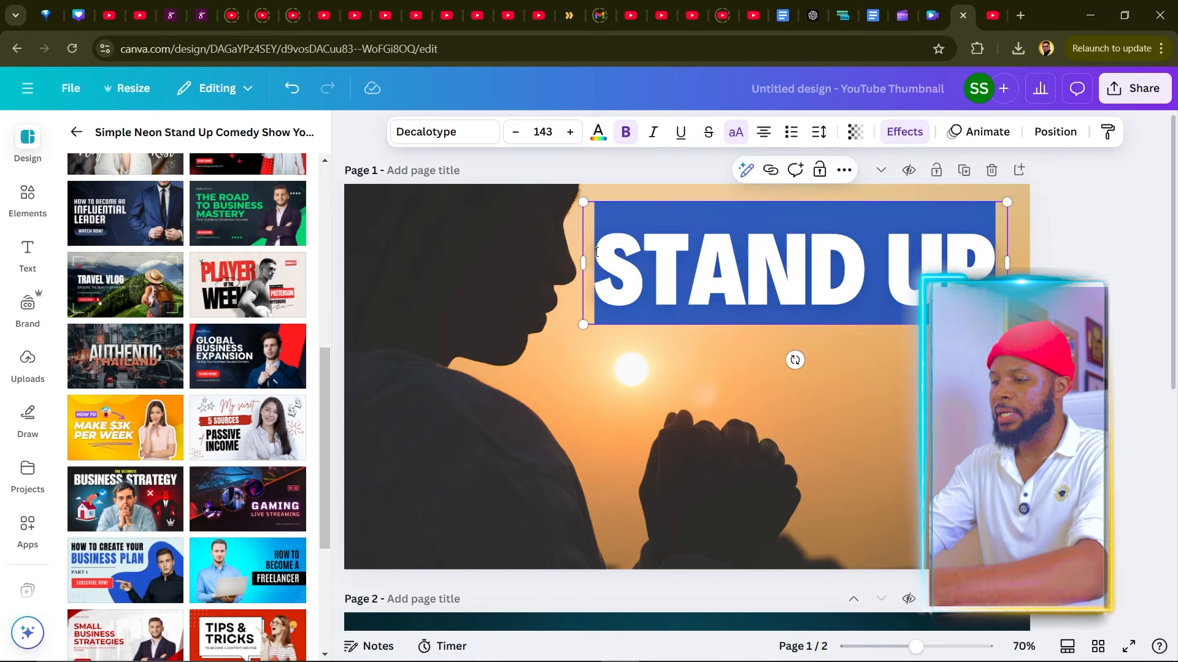
text(GOD)
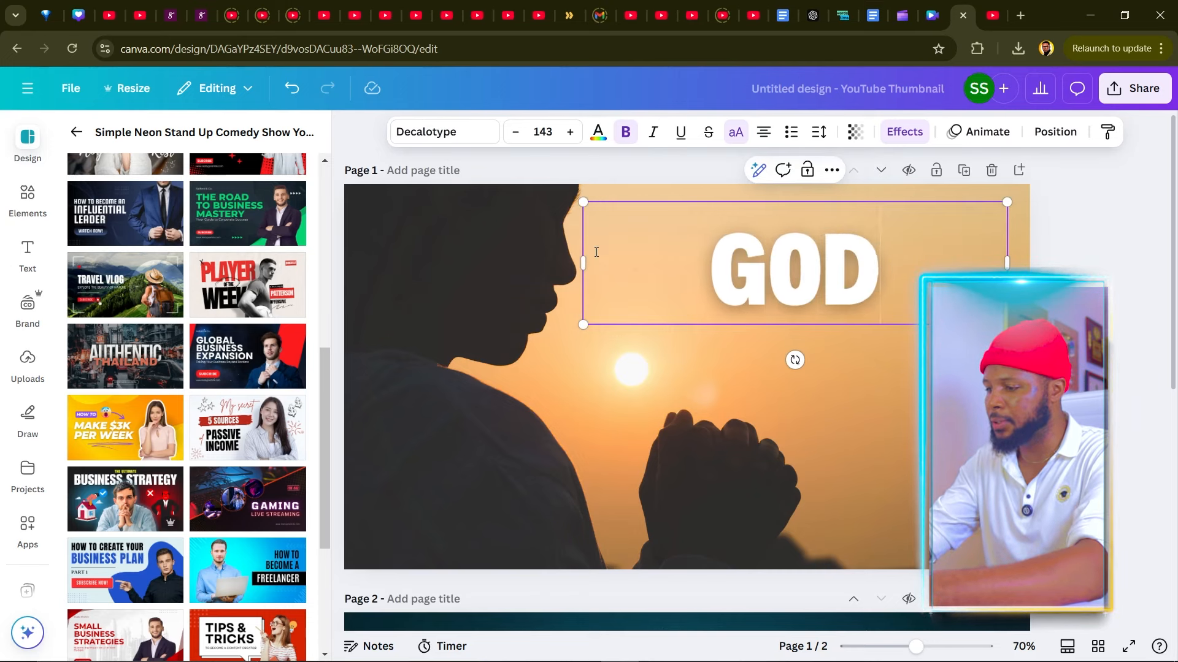
text('S PROMISE)
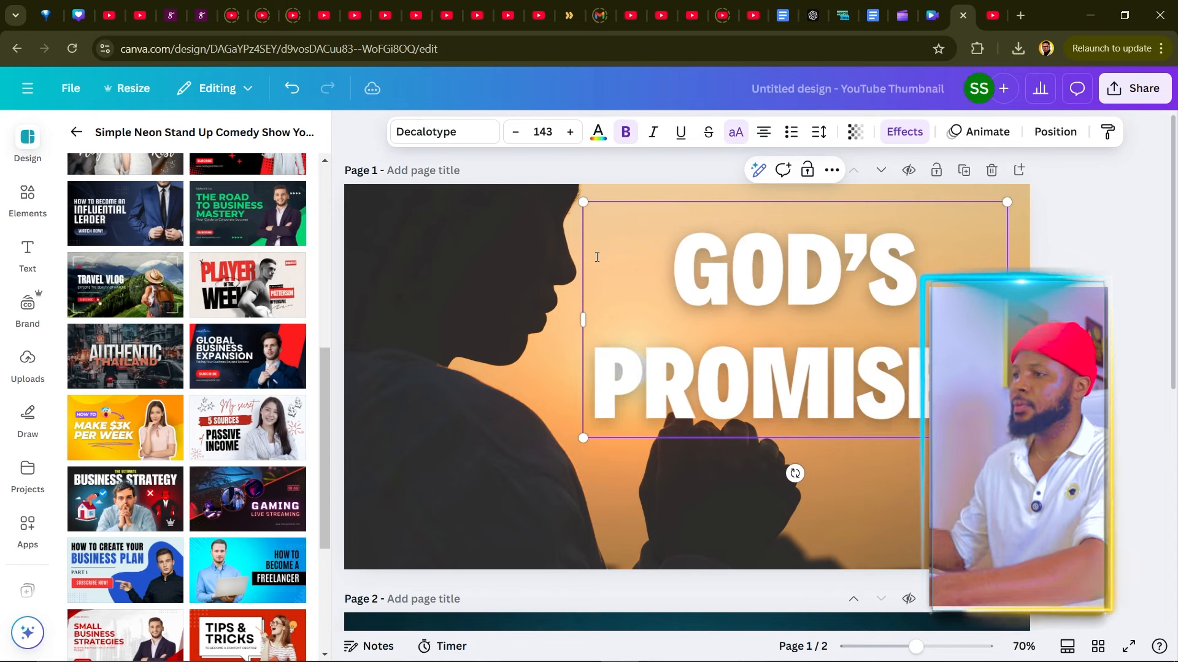
Widen the heading's text box slightly toward the silhouetted face and reduce its line spacing to 0.79.
drag(582, 322, 556, 322)
click(819, 132)
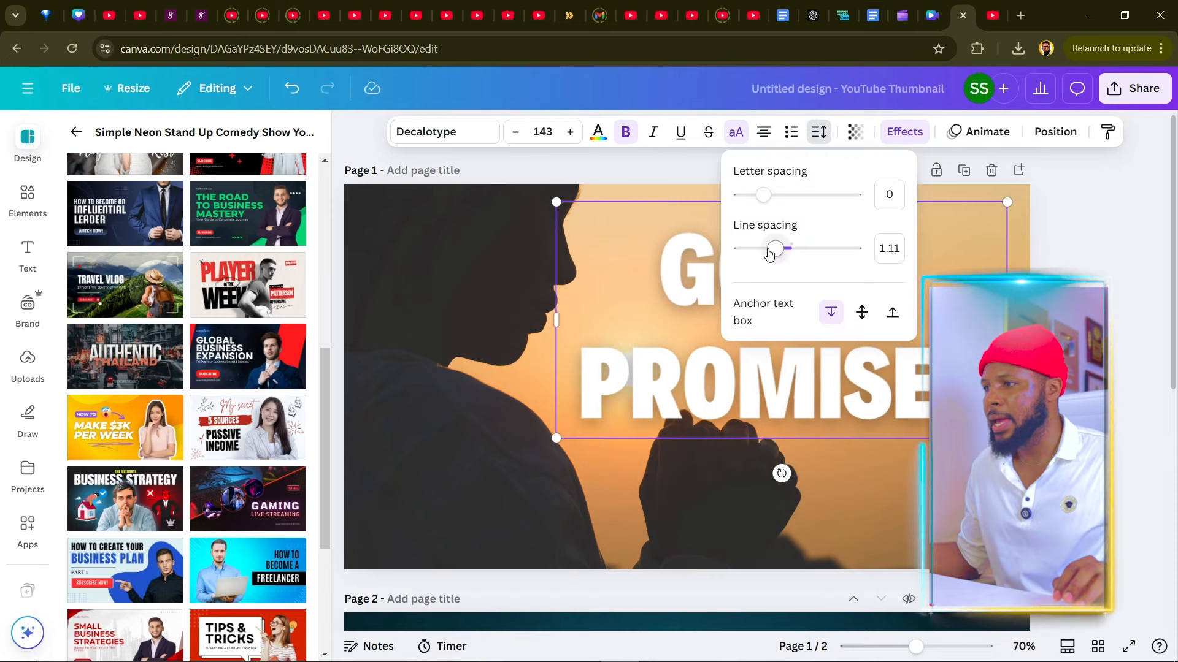
drag(768, 251, 758, 263)
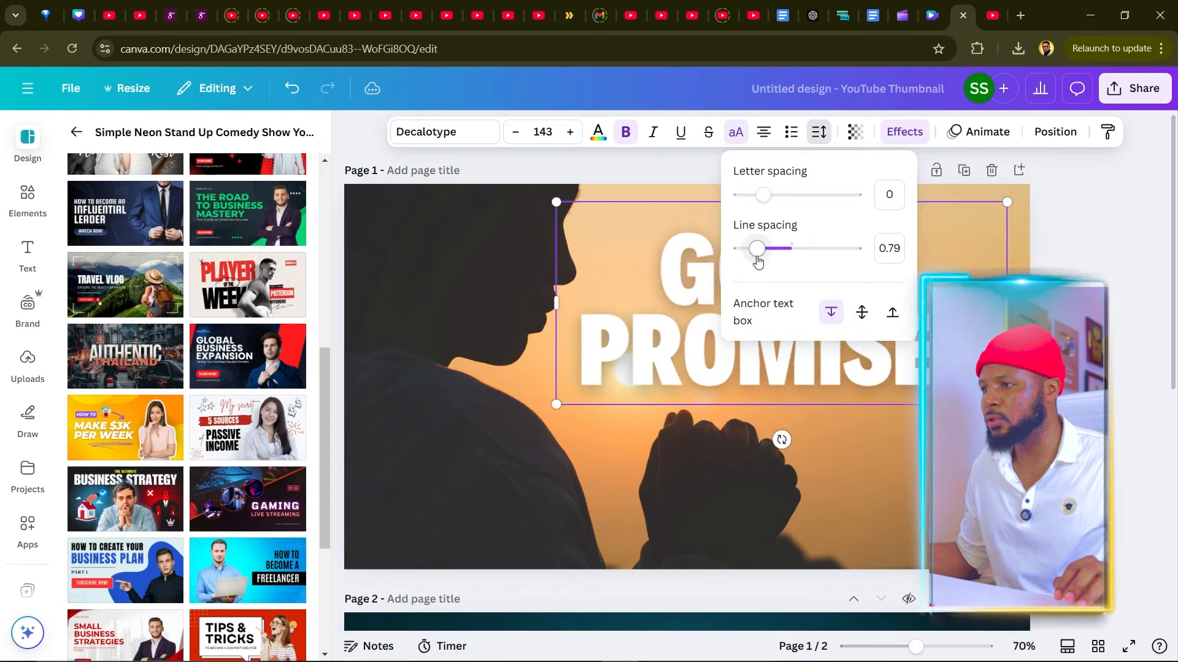
Move the "GOD'S PROMISES" heading higher in the sky on page 1.
click(1023, 231)
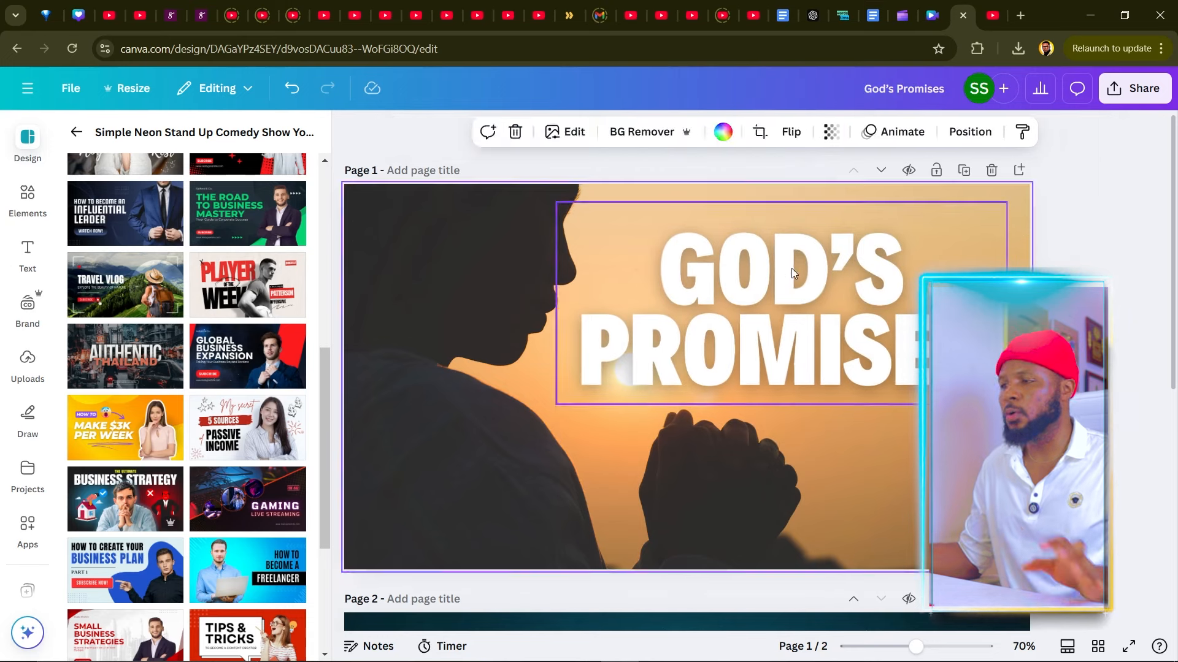
click(798, 247)
drag(798, 248, 802, 237)
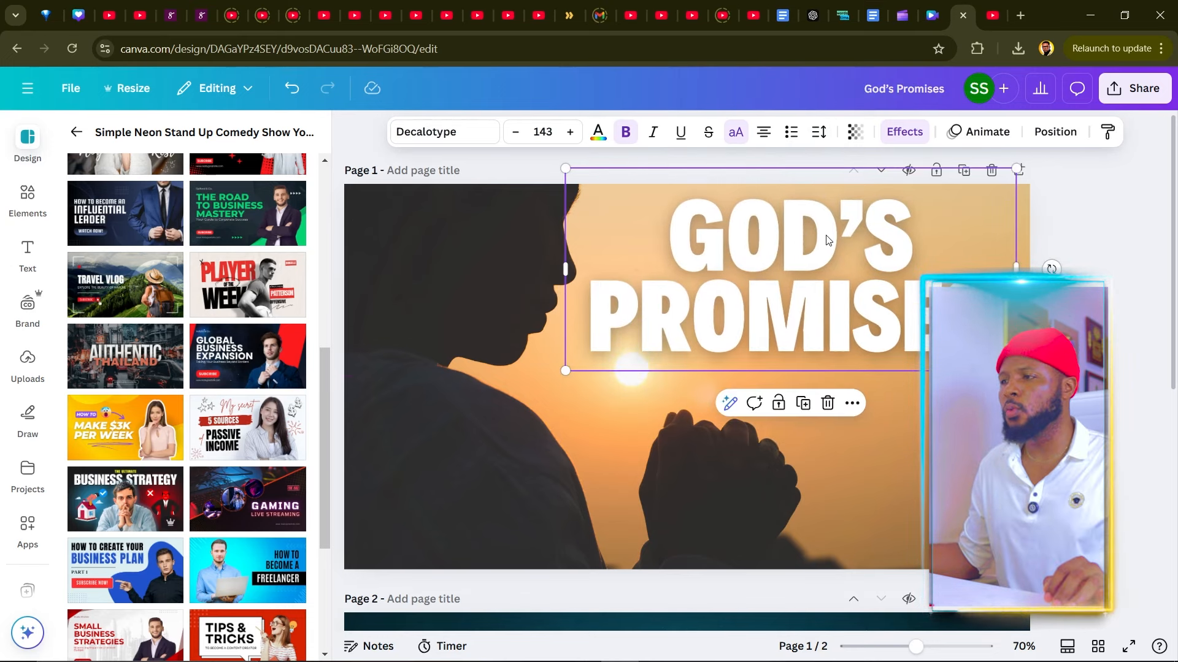
click(832, 243)
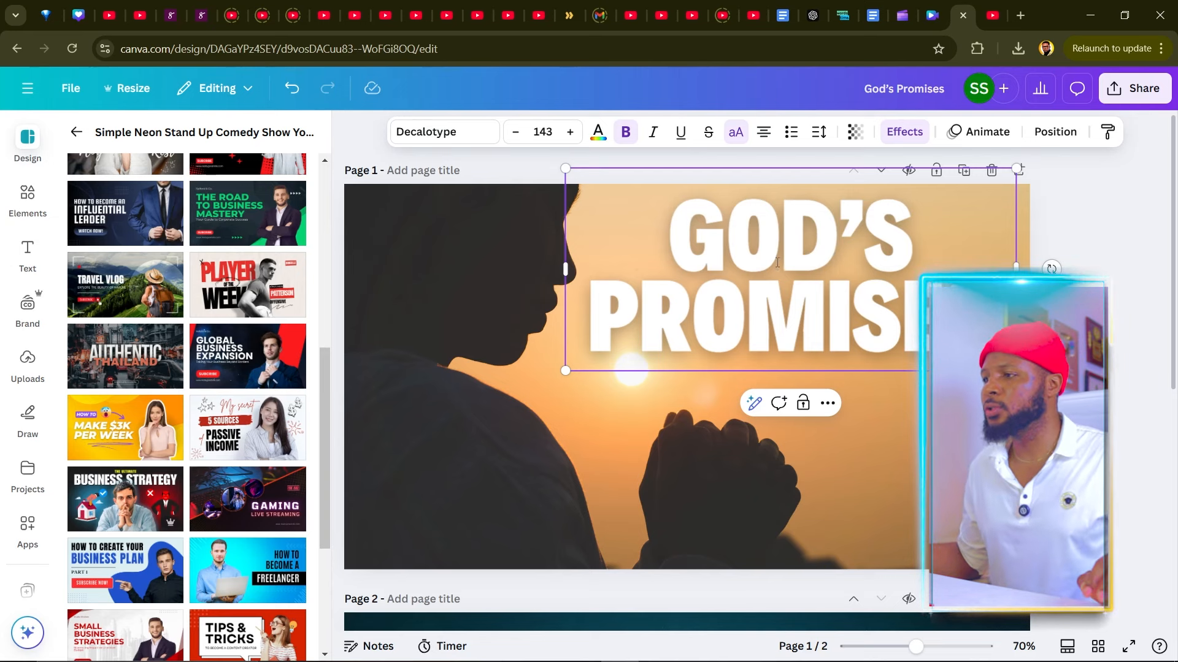
click(1096, 243)
Remove the second word from the page 1 heading, leaving only "GOD'S".
click(834, 297)
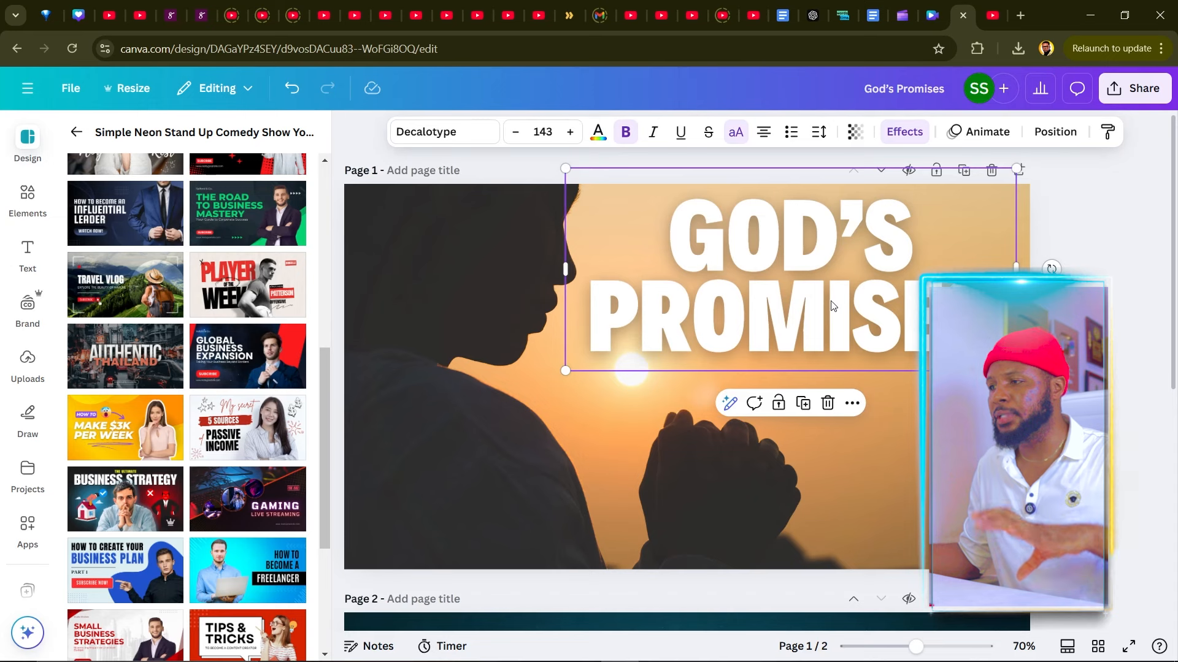
click(692, 315)
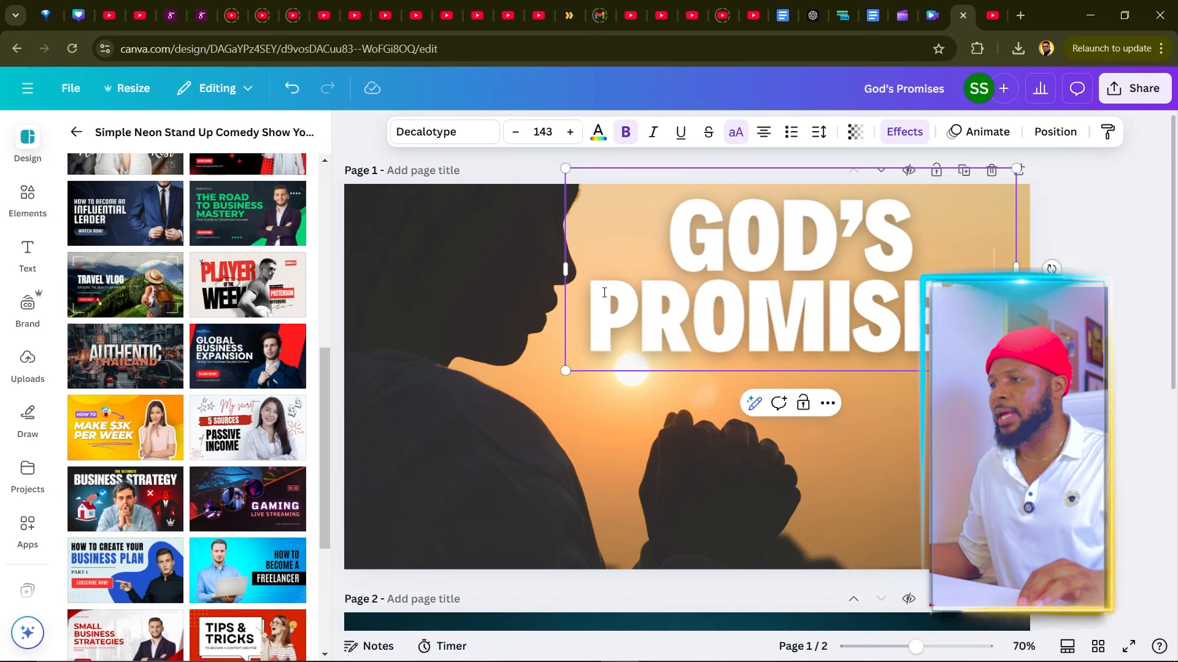
key(ctrl+a)
key(BackSpace)
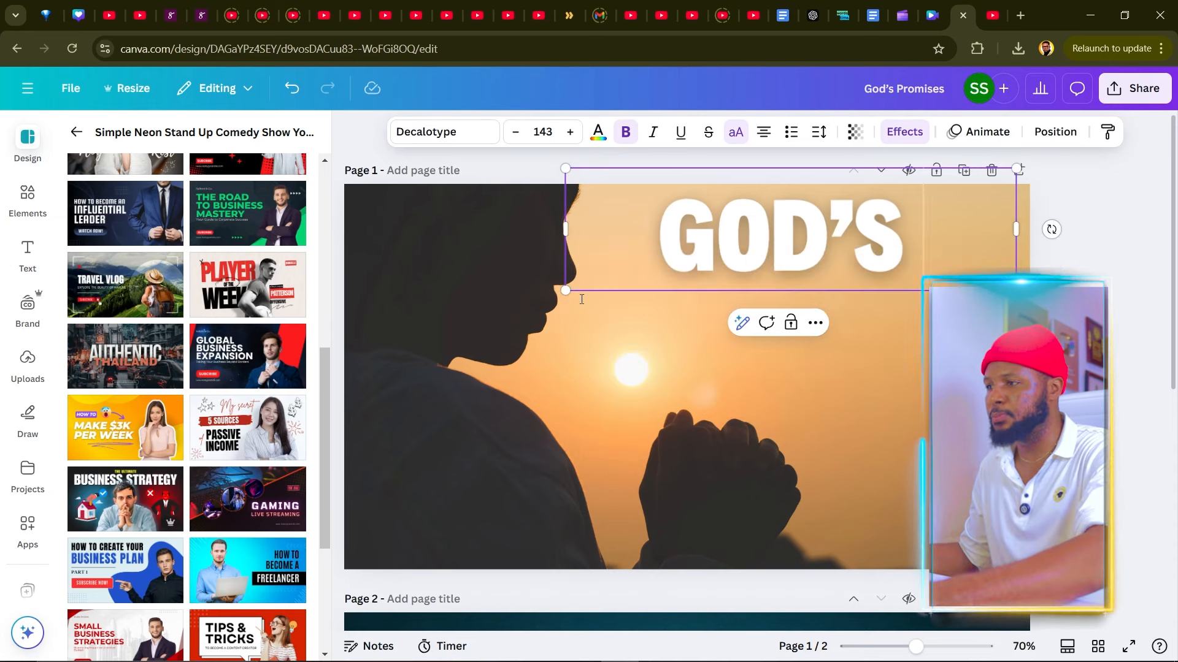
click(1106, 226)
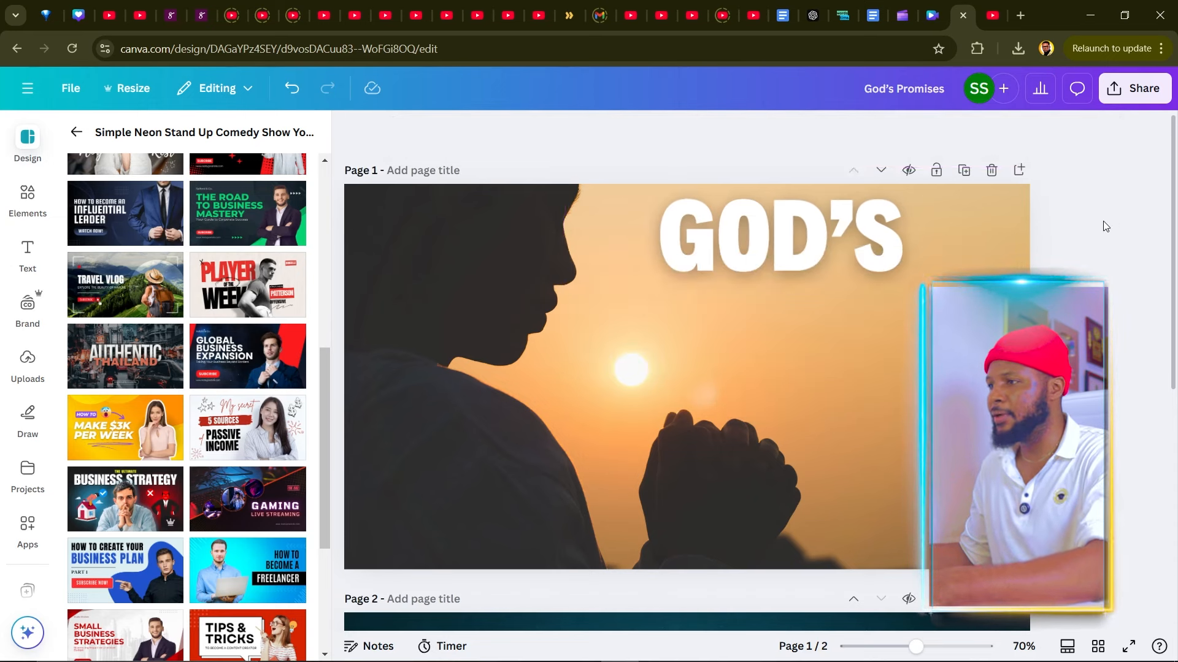
Duplicate the "GOD'S" heading and place the copy directly beneath the original.
click(787, 247)
key(ctrl+d)
key(ctrl+z)
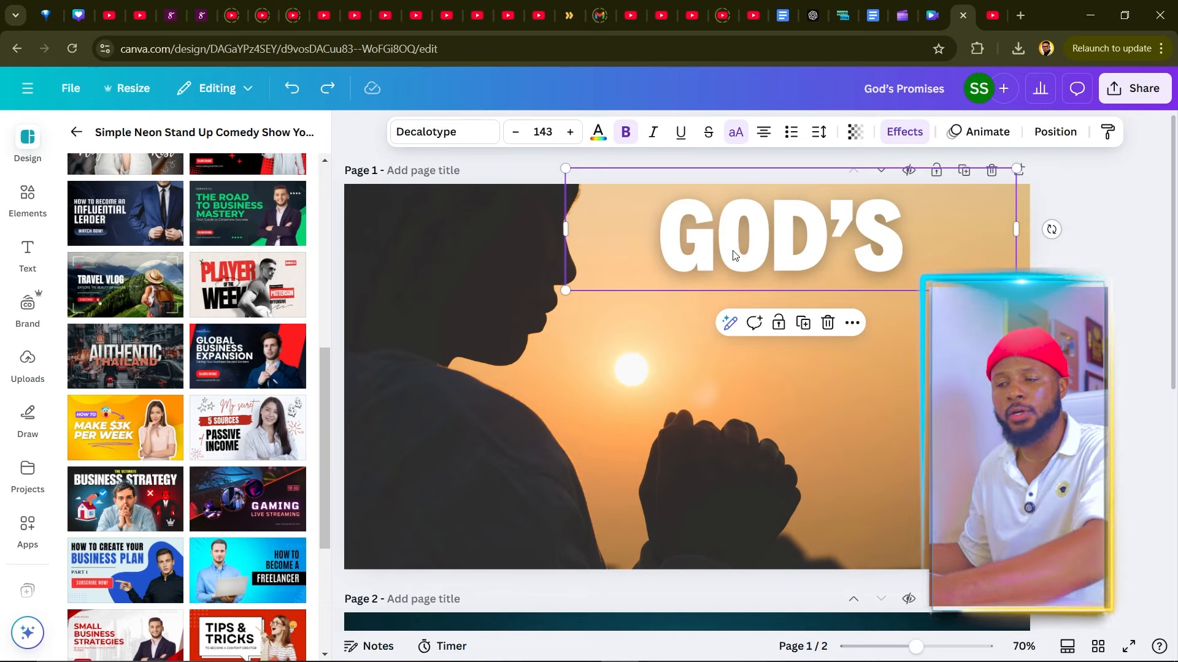
key(ctrl+d)
drag(787, 247, 781, 318)
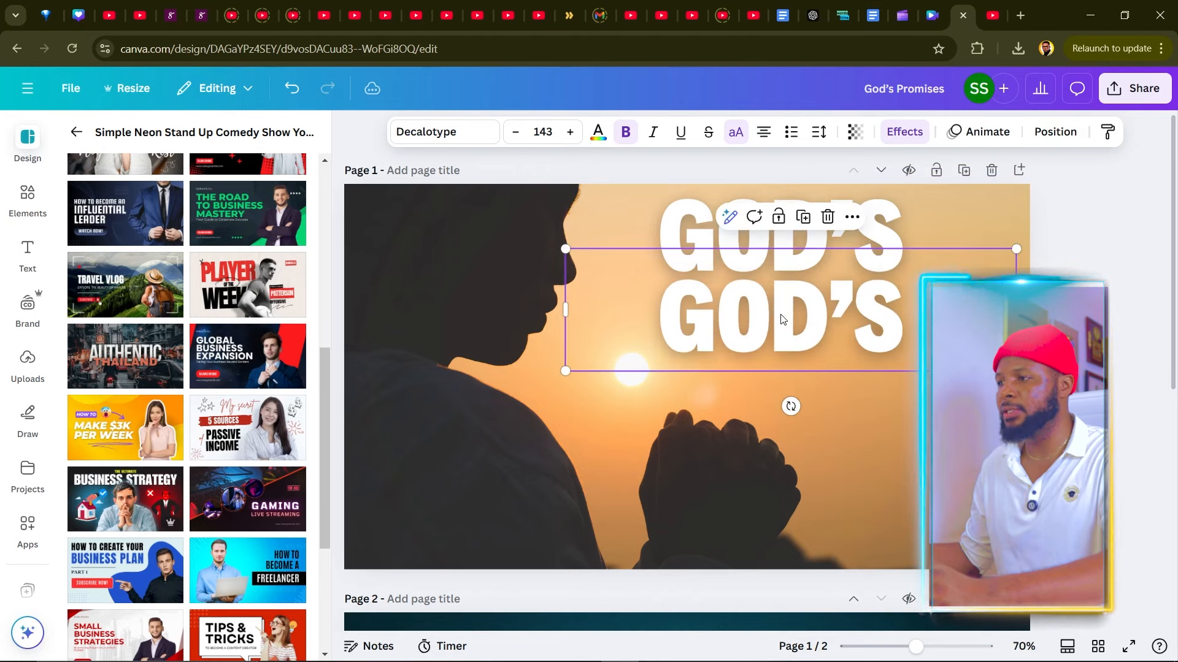
Replace the duplicated heading's text with "PROMISES".
double_click(782, 318)
text(PROMISES)
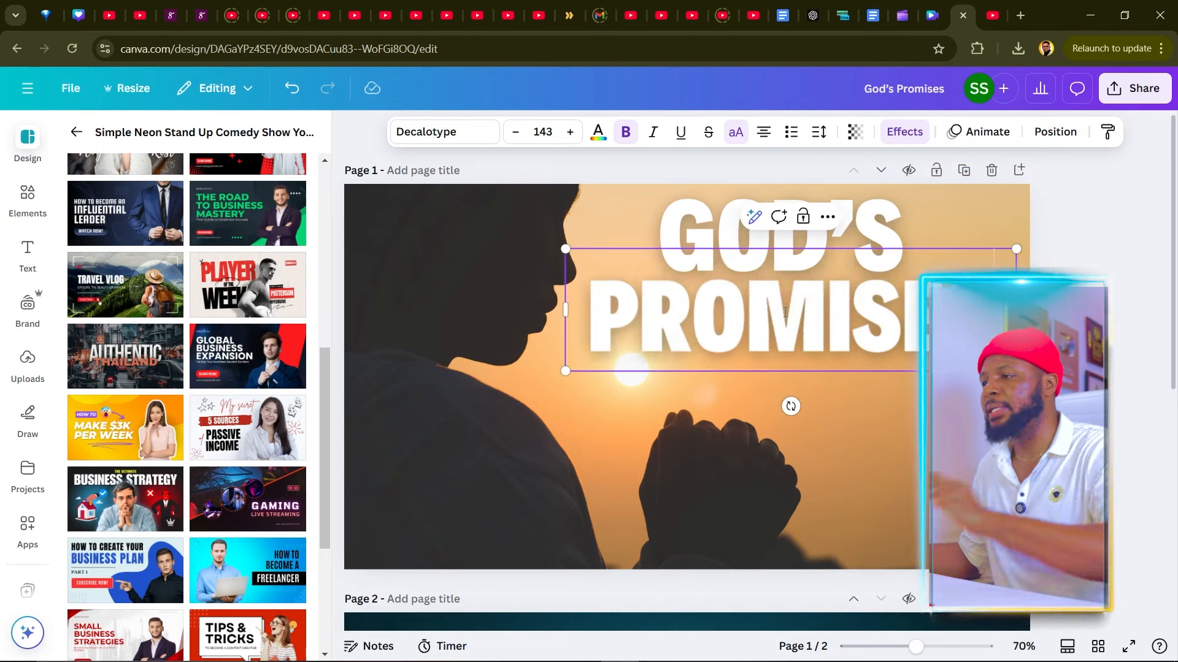
key(Escape)
key(Escape)
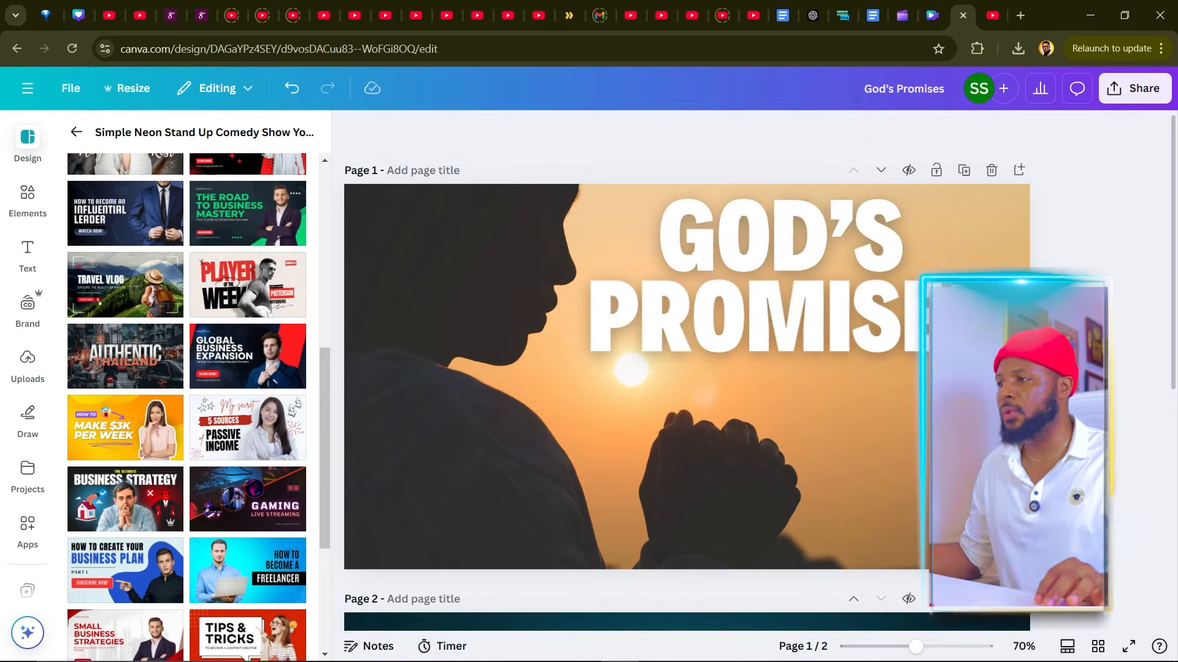
Enlarge "GOD'S", shrink "PROMISES", and stack the two lines tightly with matching widths.
click(818, 236)
drag(819, 336, 827, 415)
drag(750, 222, 702, 238)
drag(516, 245, 623, 246)
drag(622, 308, 491, 393)
drag(710, 272, 789, 263)
drag(819, 402, 820, 371)
drag(1025, 419, 943, 396)
drag(790, 365, 826, 371)
Scale both heading lines together, bringing "GOD'S" to font size 186, and place them just above the praying hands.
click(1092, 232)
drag(1085, 231, 629, 397)
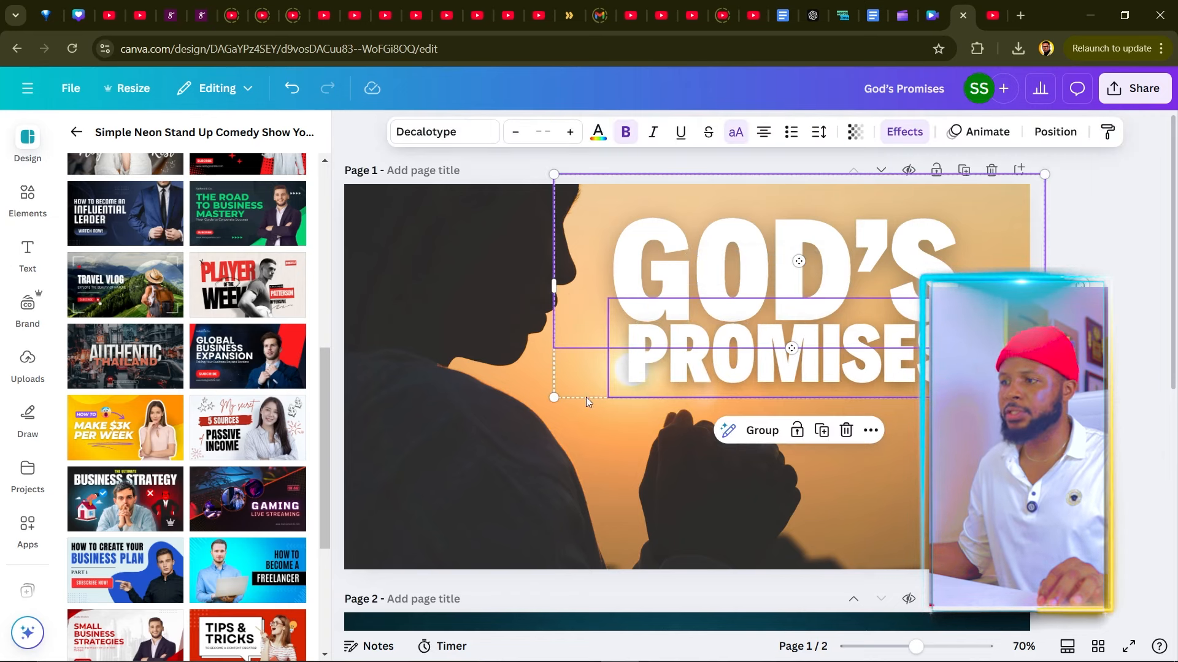
drag(554, 398, 599, 365)
drag(812, 272, 830, 318)
drag(625, 417, 614, 420)
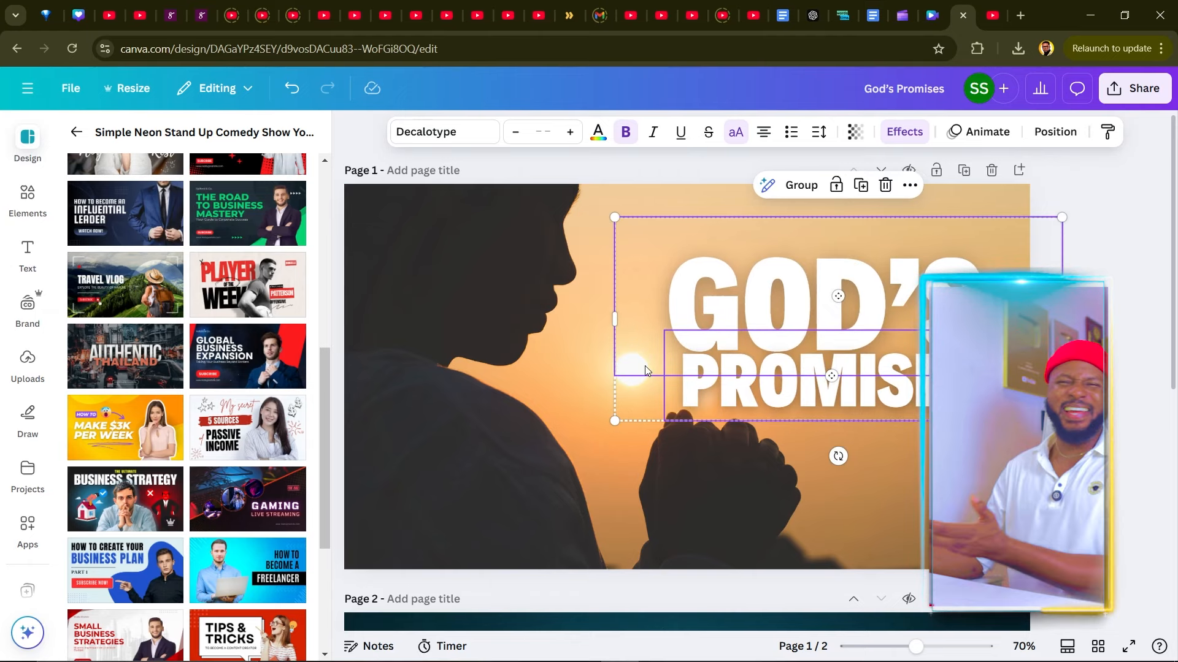
click(1144, 225)
click(856, 301)
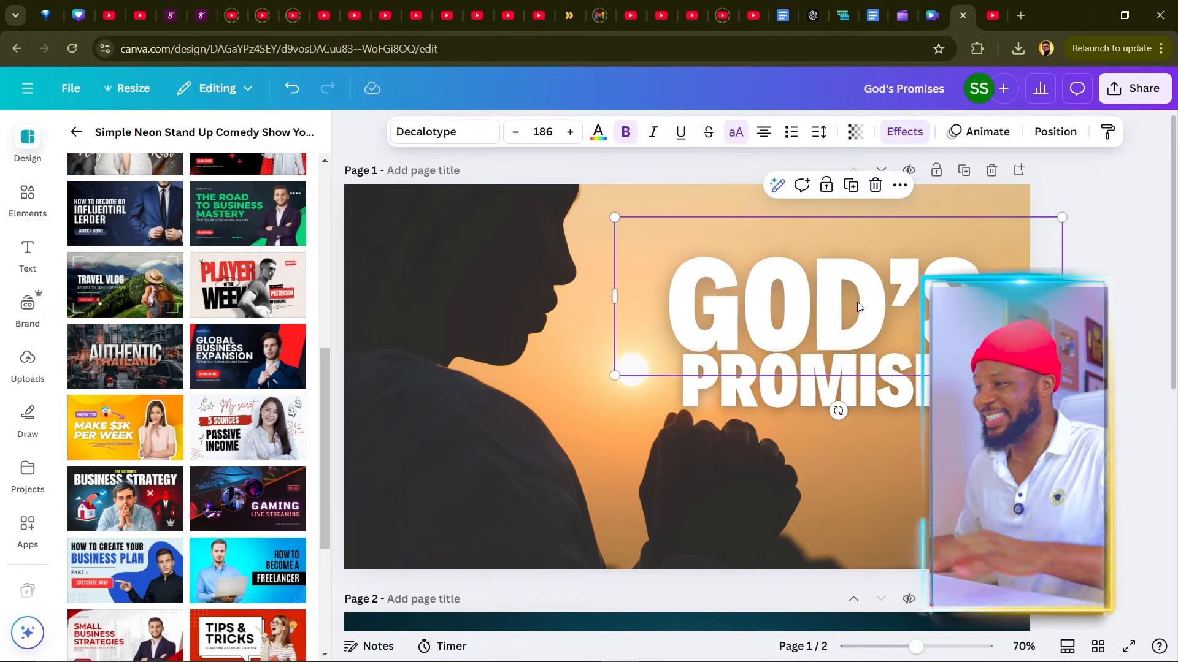
drag(859, 300, 860, 300)
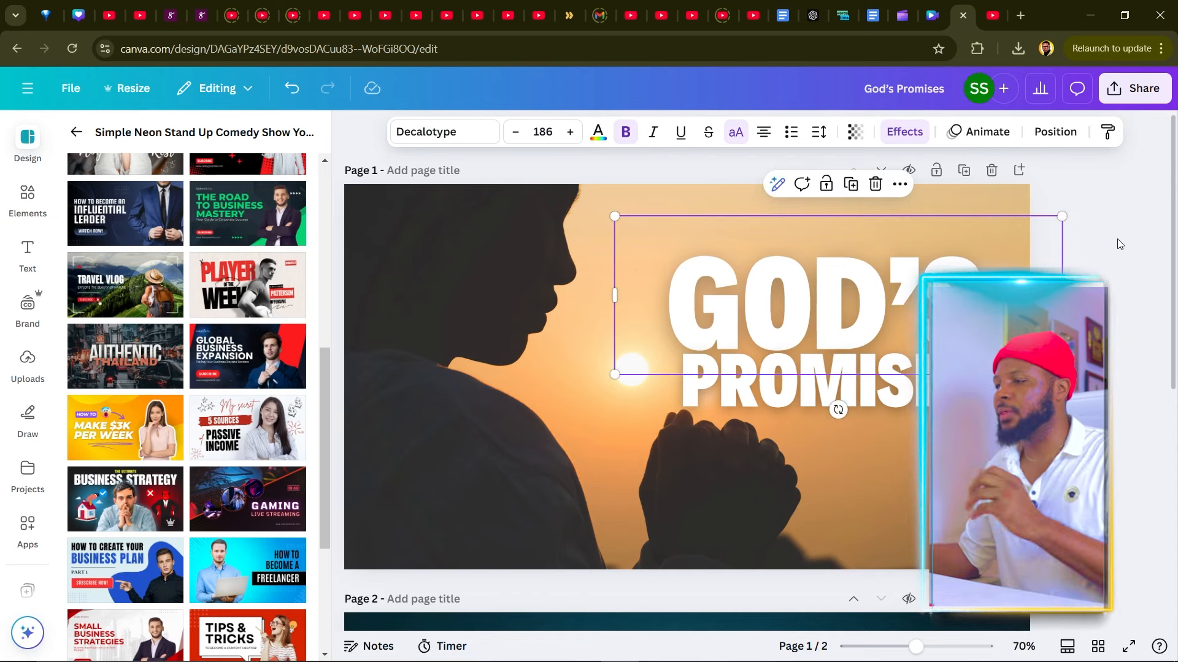
click(1130, 249)
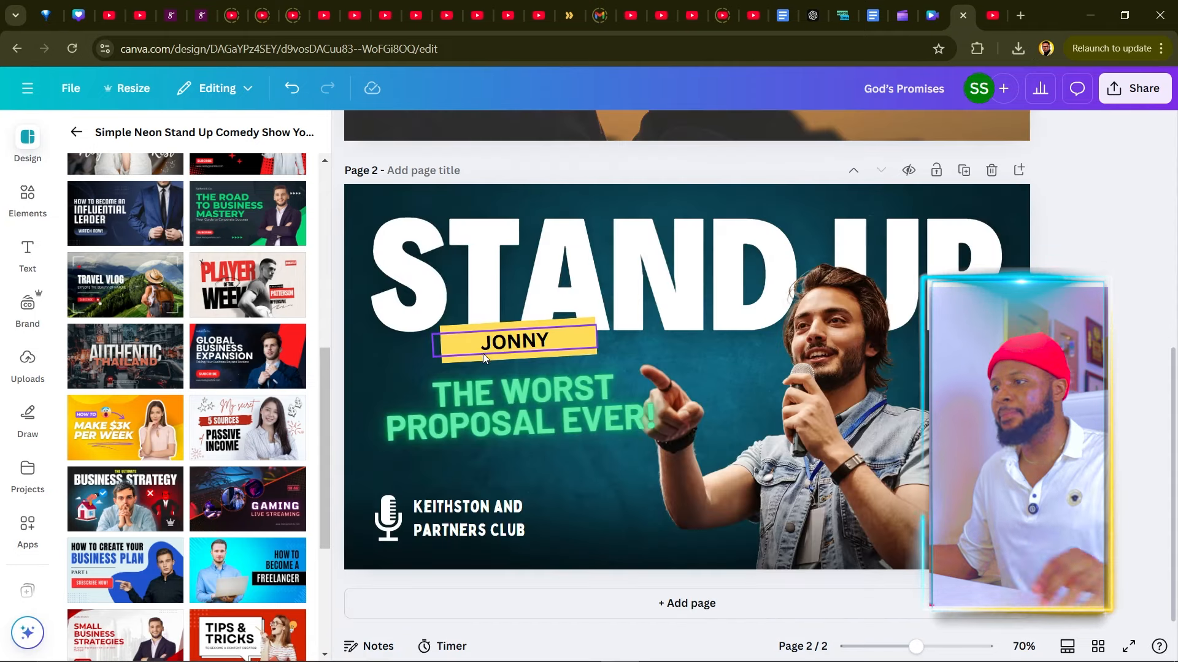
Copy the yellow name banner with its text from page 2 and paste it beneath "PROMISES" on page 1.
click(481, 353)
click(457, 336)
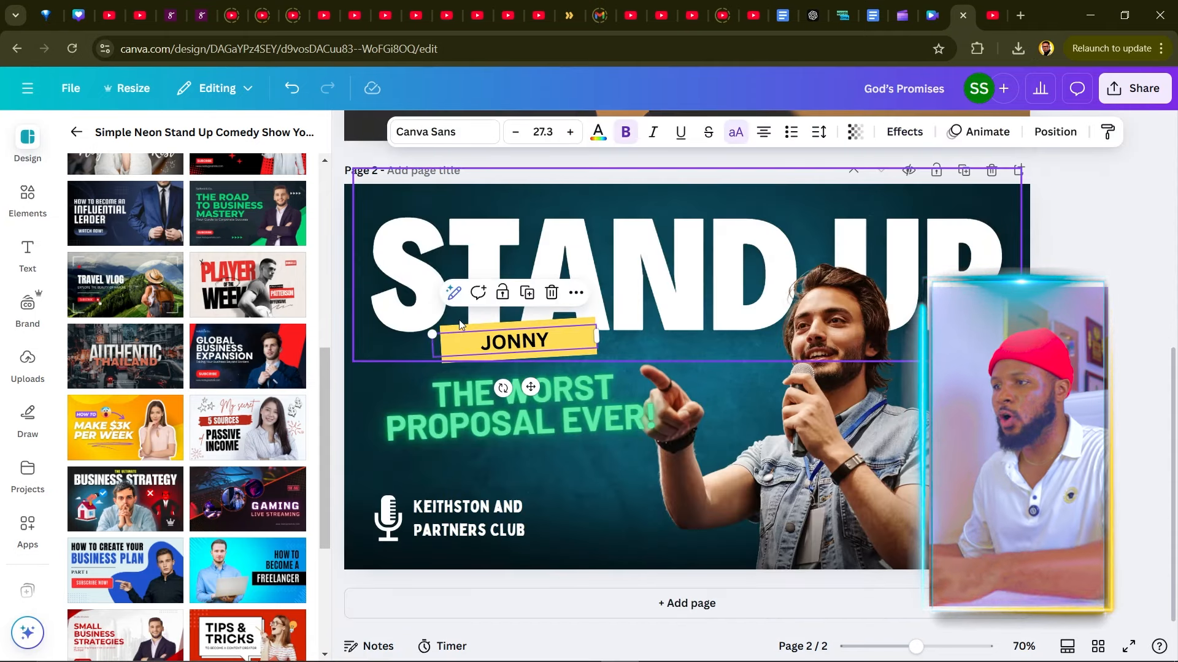
shift+click(455, 327)
key(ctrl+c)
scroll(557, 383, up, 5)
key(ctrl+v)
drag(531, 264, 929, 351)
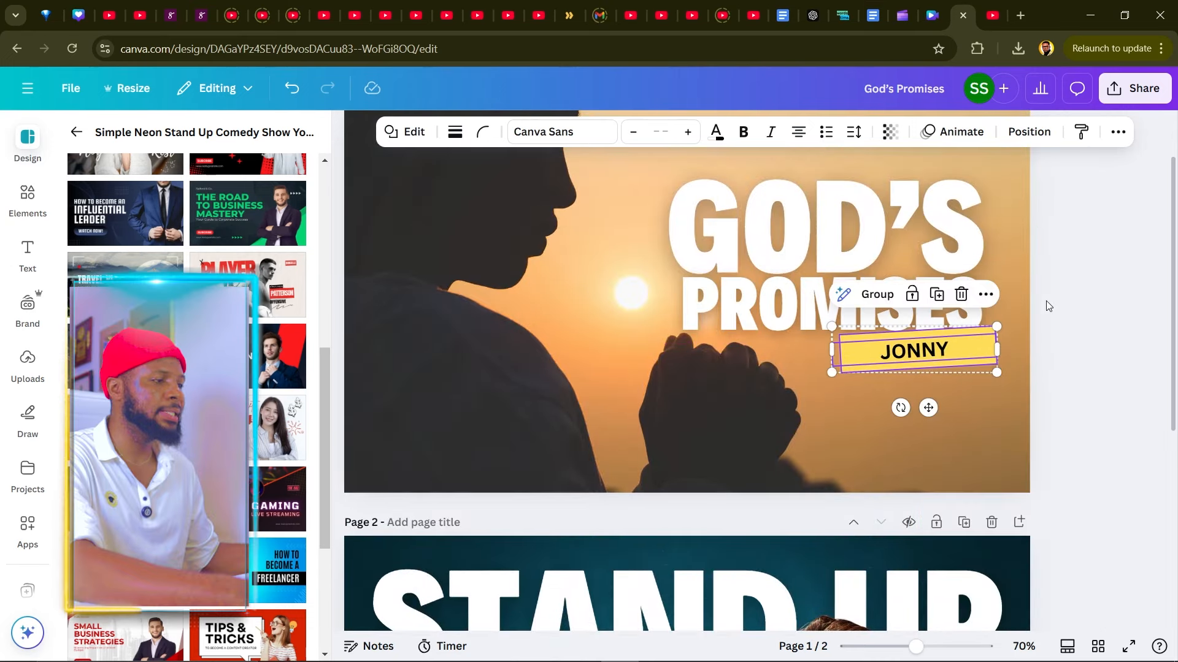
Replace the yellow banner's text on page 1 with "PRAYERS".
click(1114, 278)
click(883, 354)
click(883, 355)
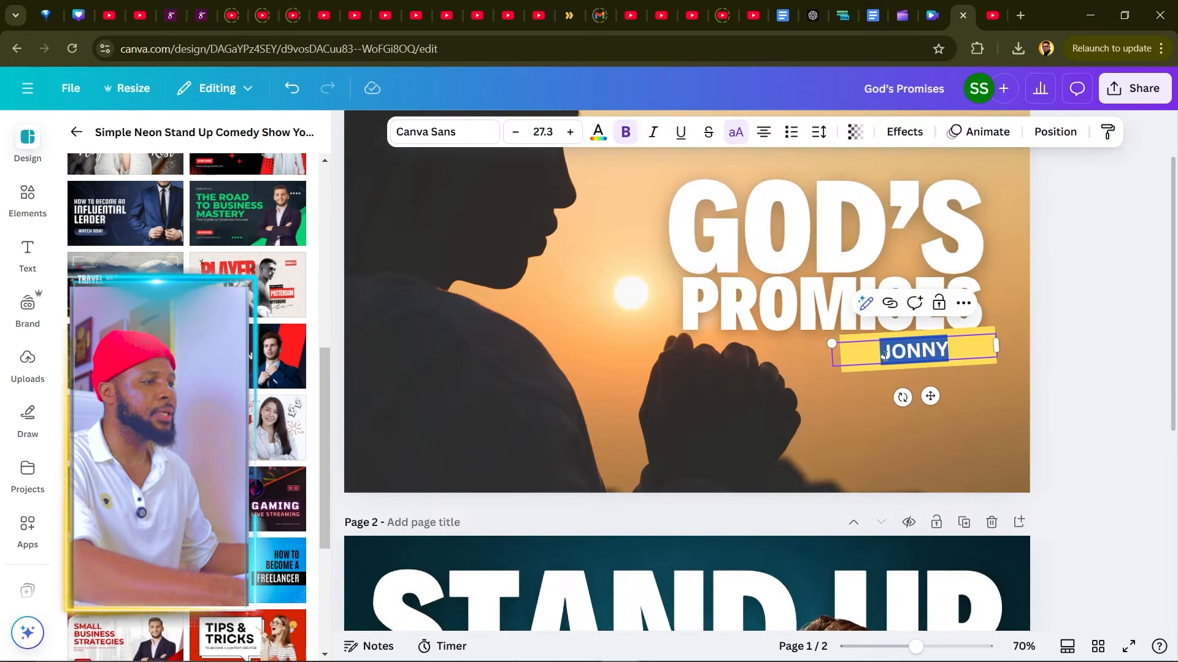
text(PRAYER)
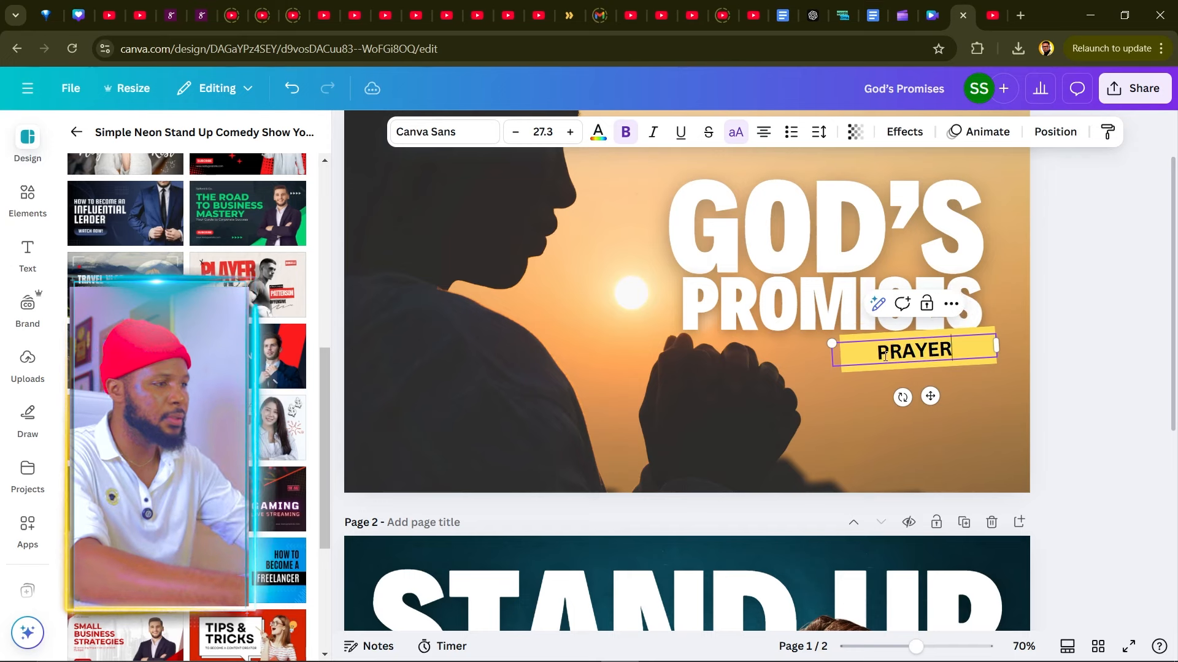
text(S)
click(1111, 335)
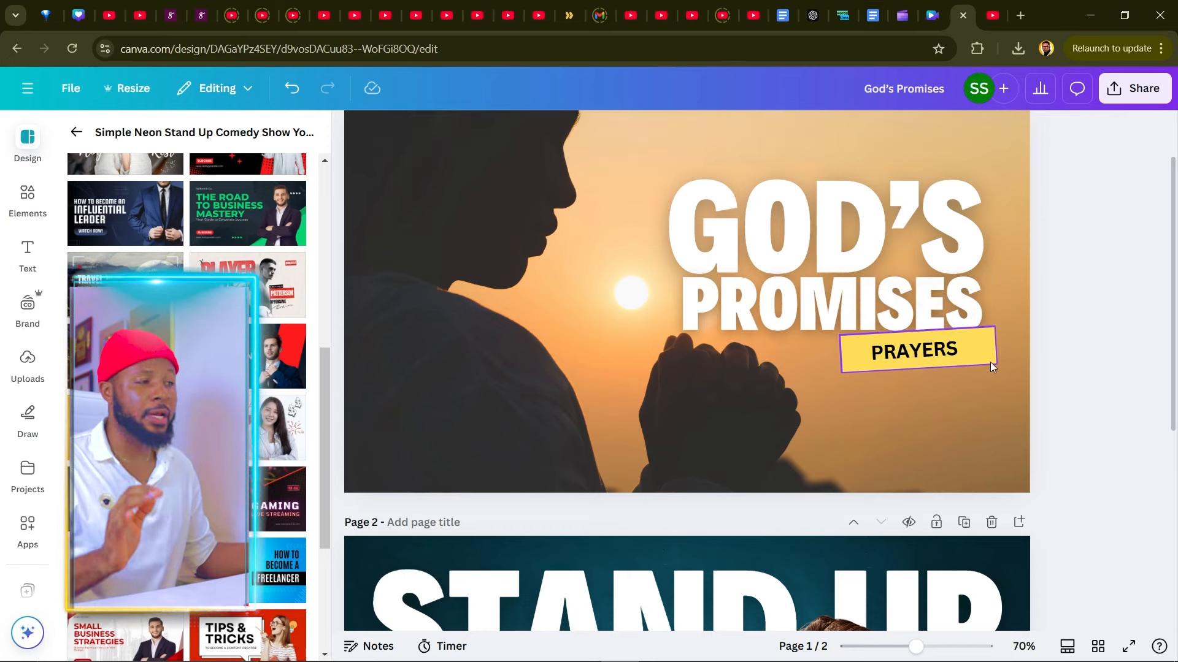
Try light brown, red, white and beige fills on the "PRAYERS" banner.
click(991, 365)
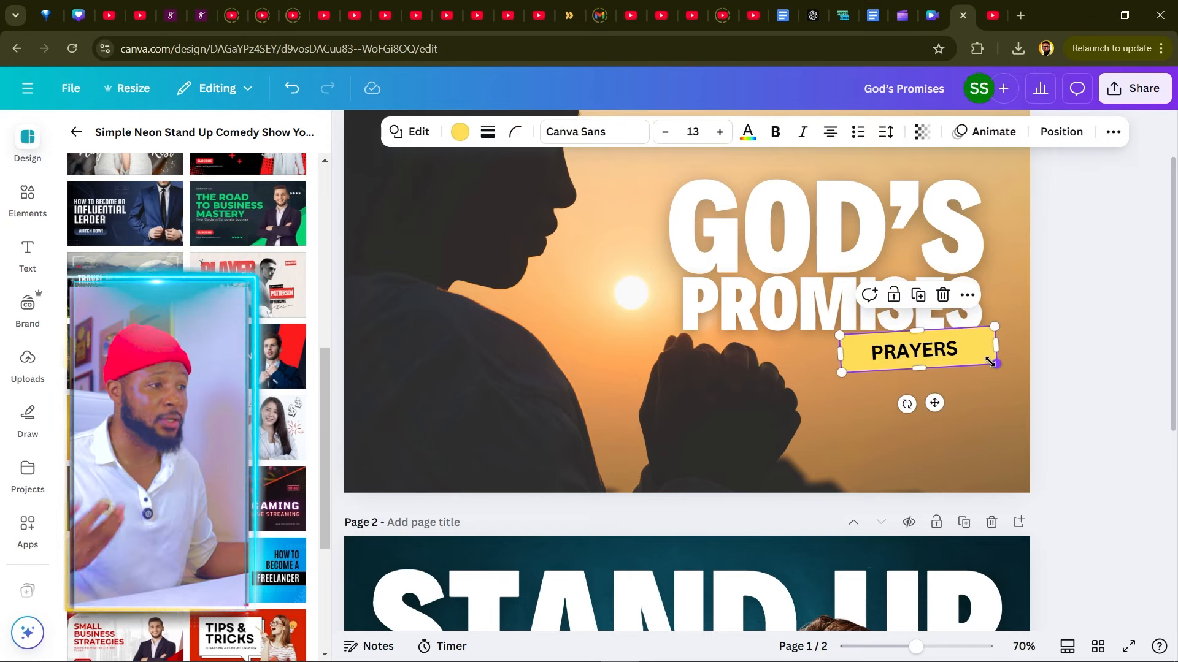
click(460, 132)
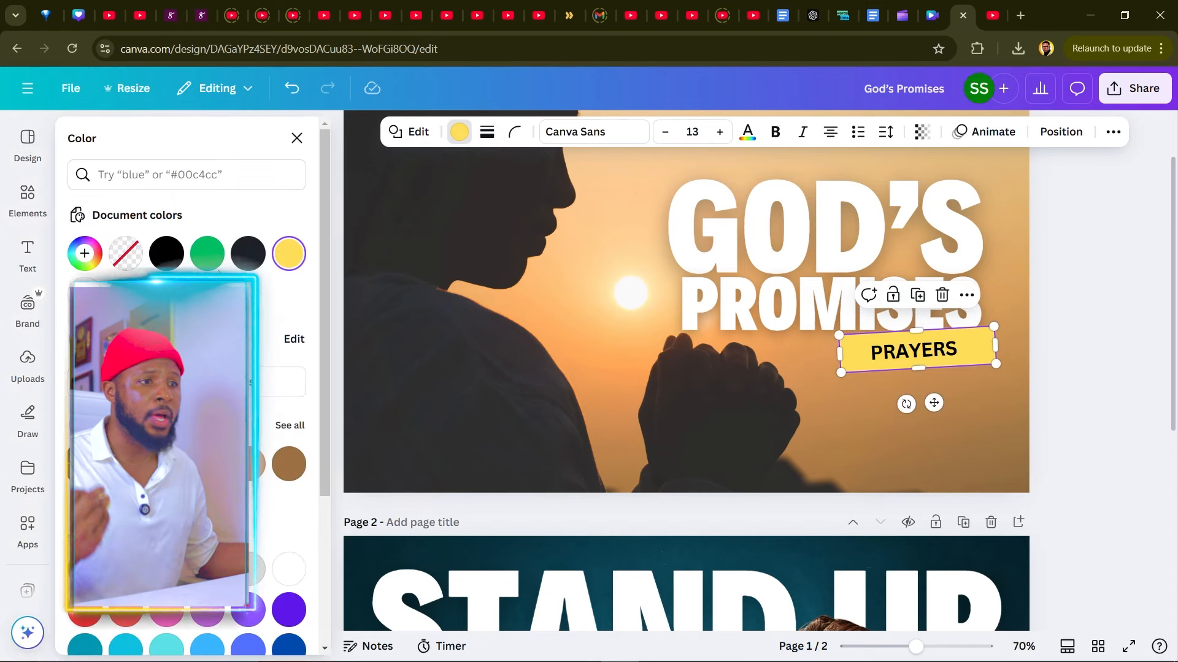
click(248, 388)
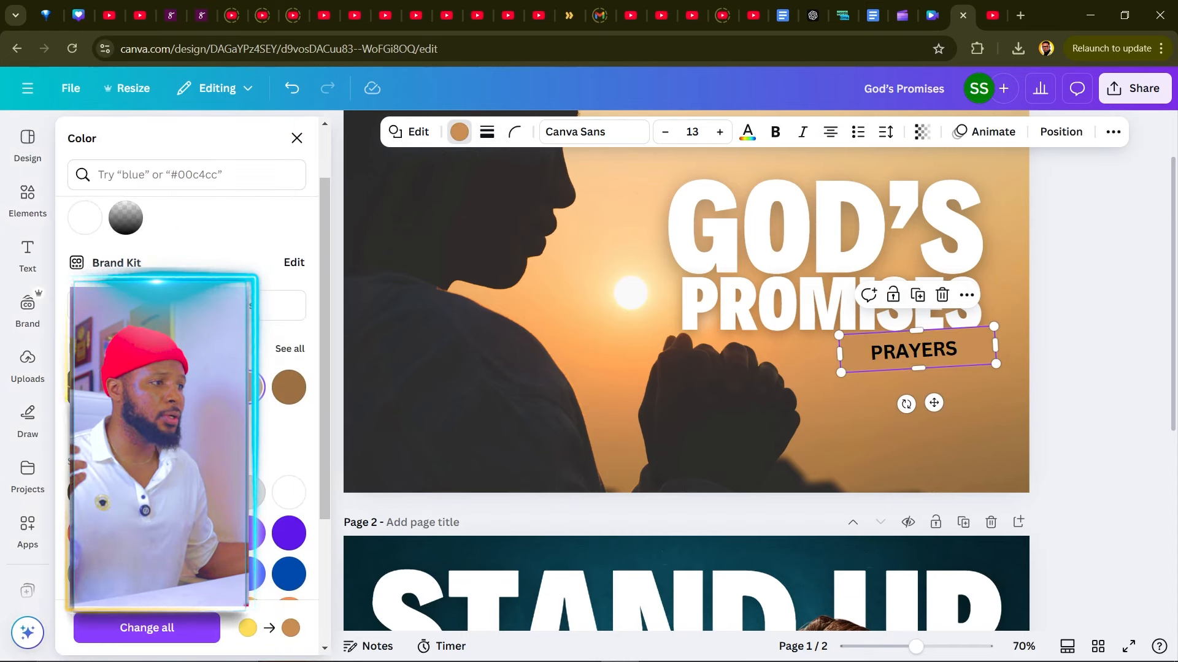
click(84, 533)
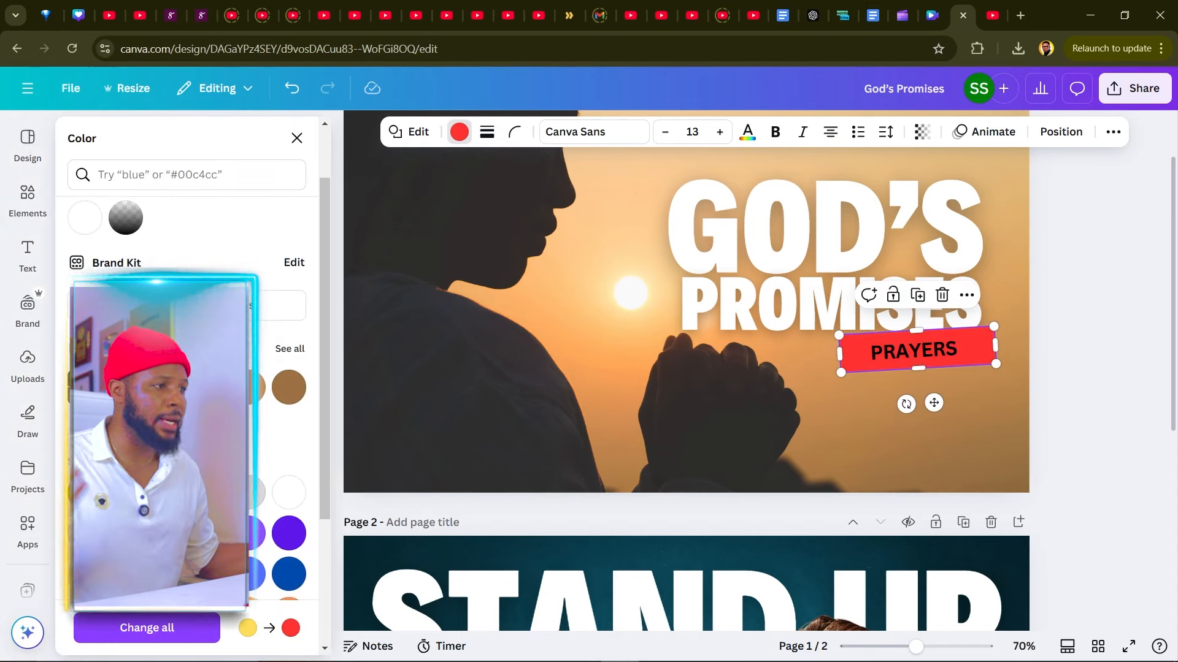
click(285, 495)
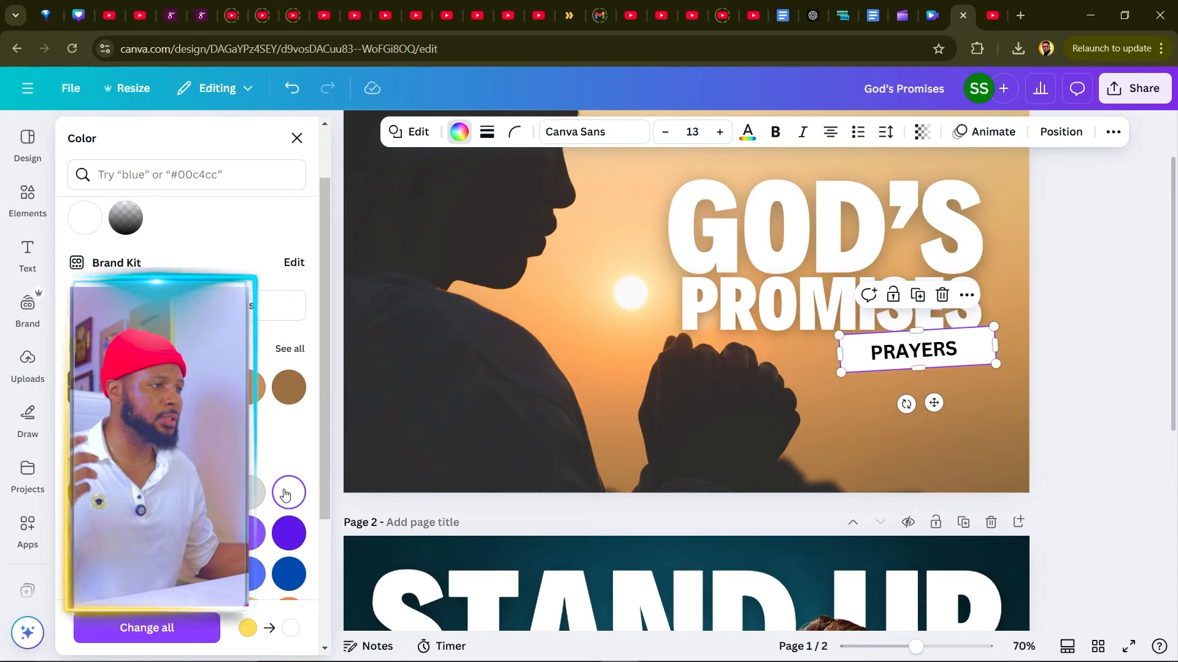
click(208, 388)
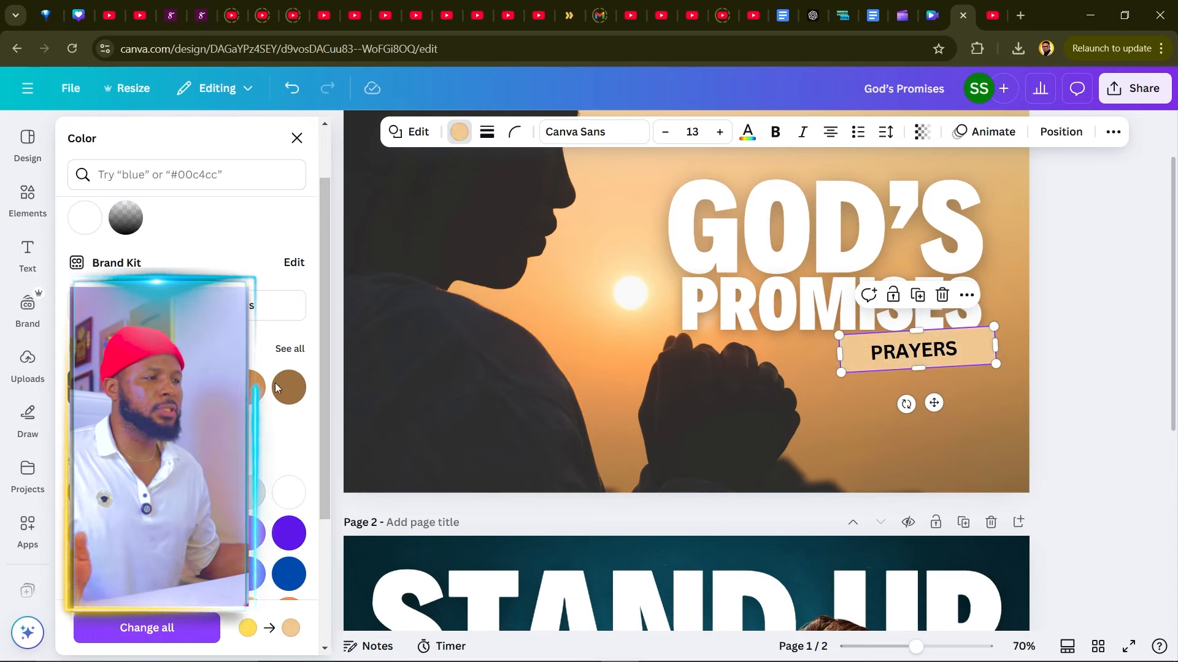
Undo the fill colour changes on the "PRAYERS" banner.
click(1145, 299)
key(ctrl+z)
key(ctrl+z)
key(ctrl+z)
key(ctrl+z)
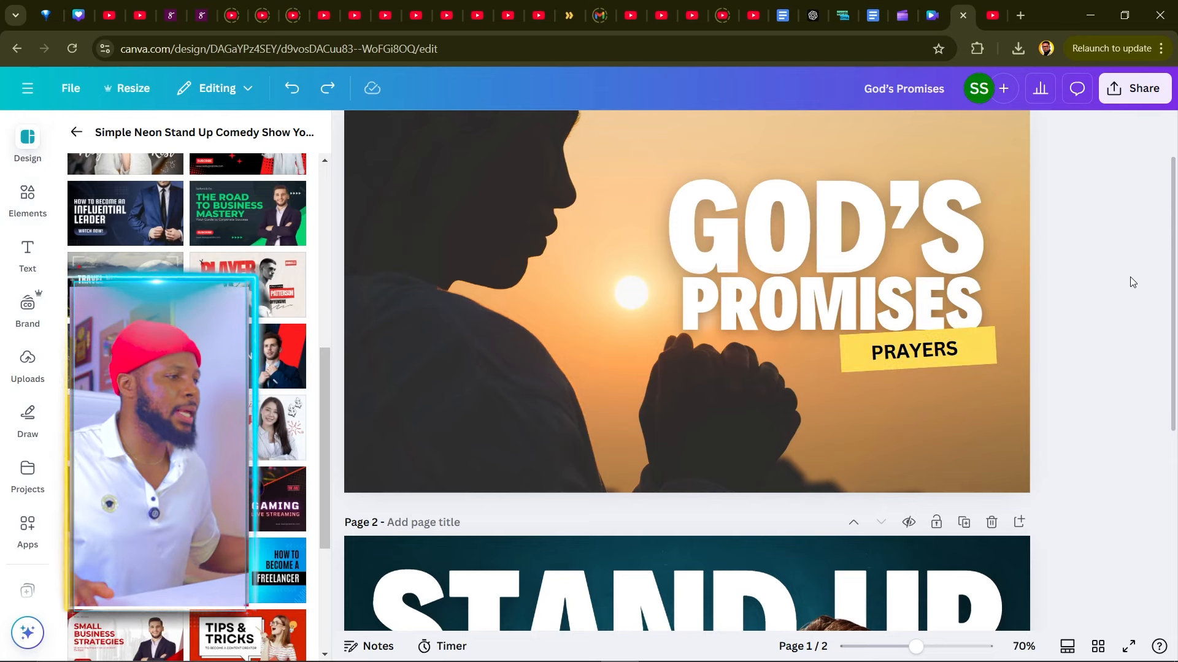
Set the Lift effect on both the "GOD'S" and "PROMISES" lines to intensity 82.
scroll(1130, 277, up, 2)
click(882, 293)
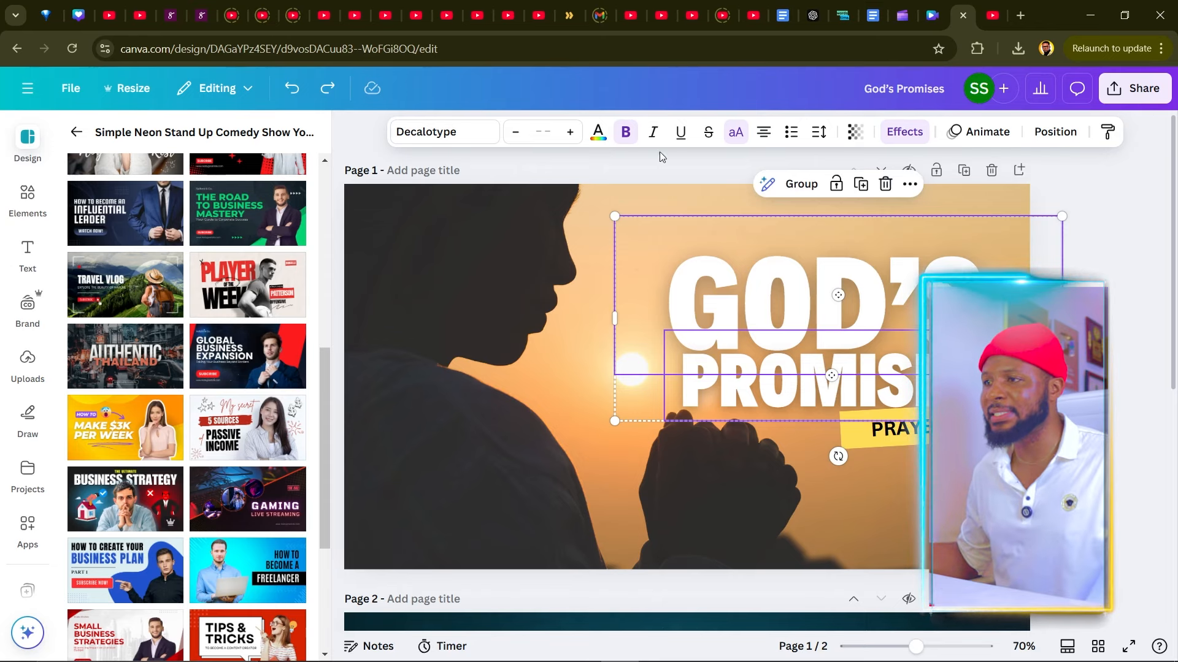
click(904, 133)
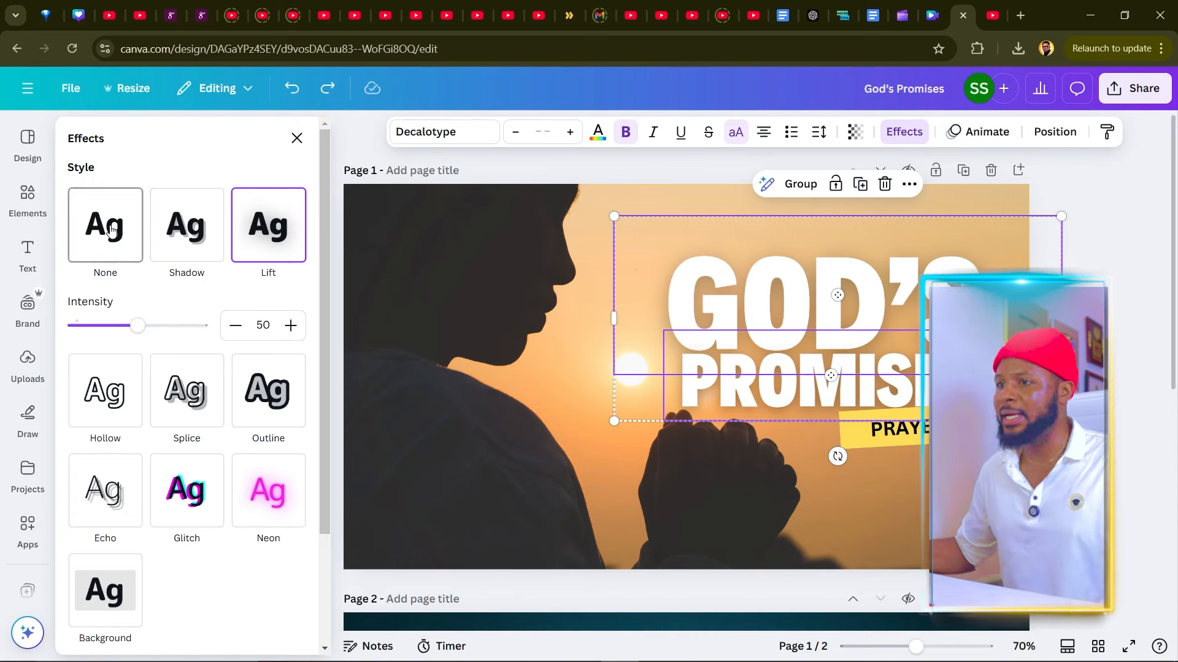
click(196, 239)
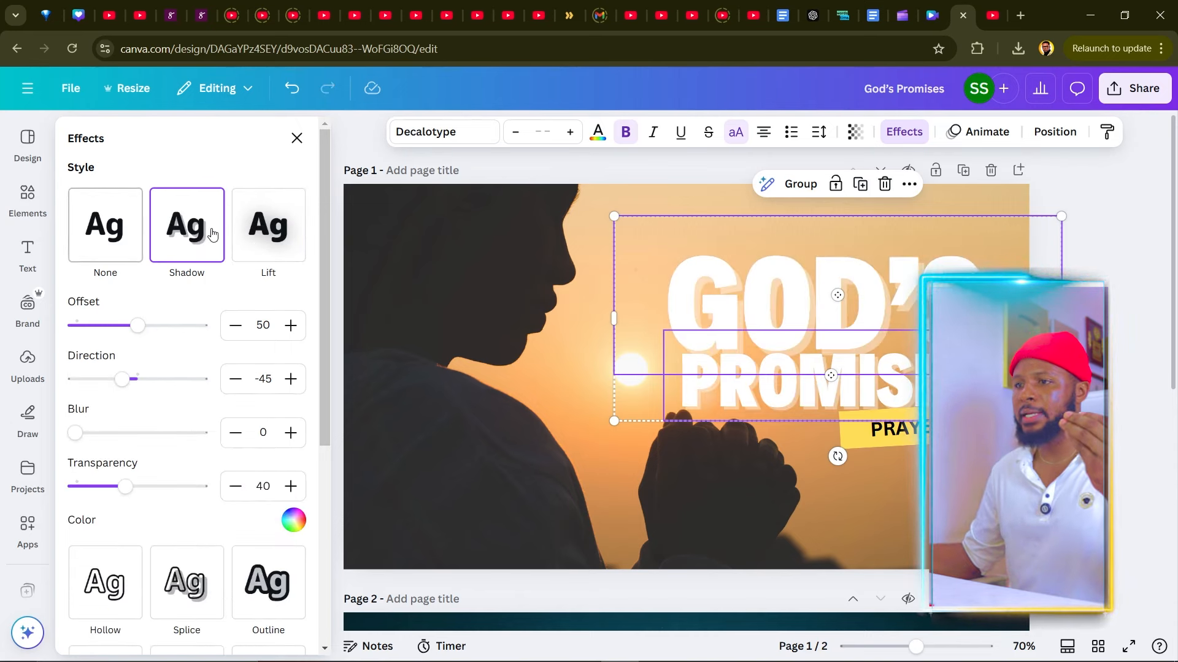
click(252, 239)
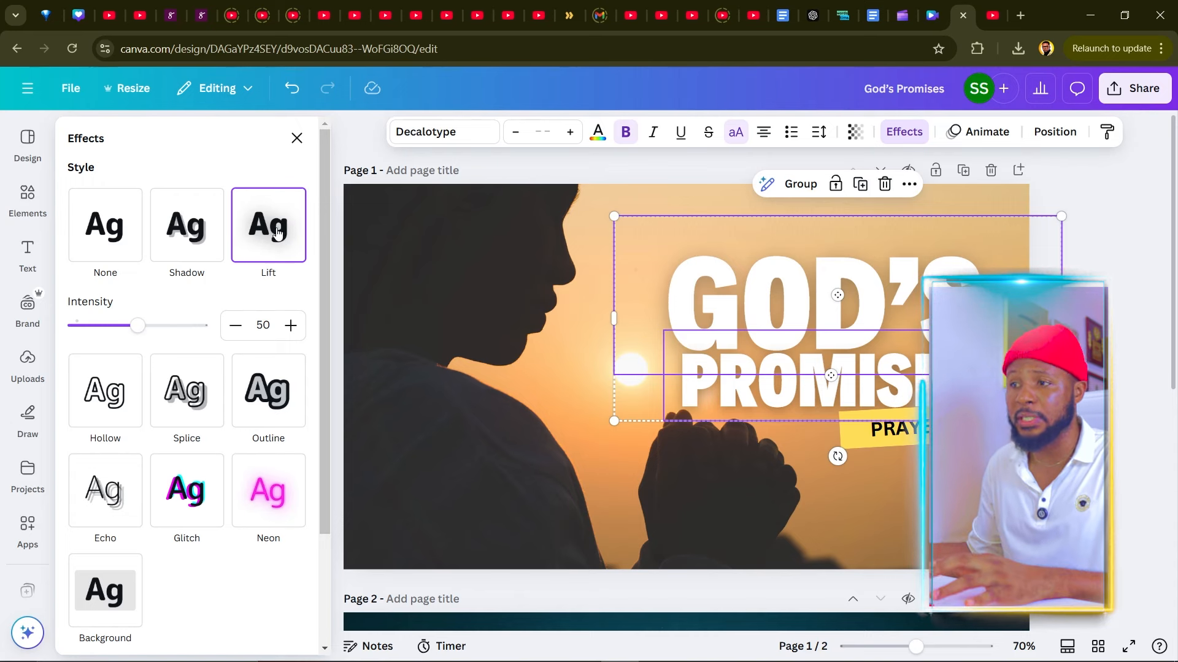
drag(137, 325, 208, 349)
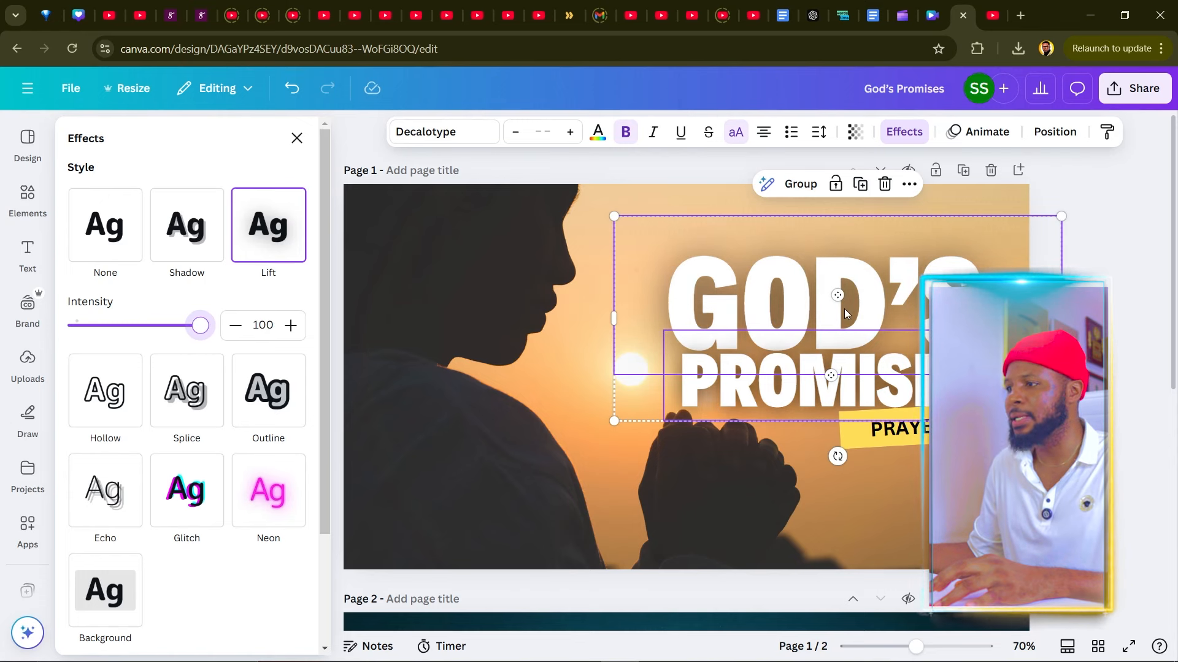
drag(215, 325, 180, 334)
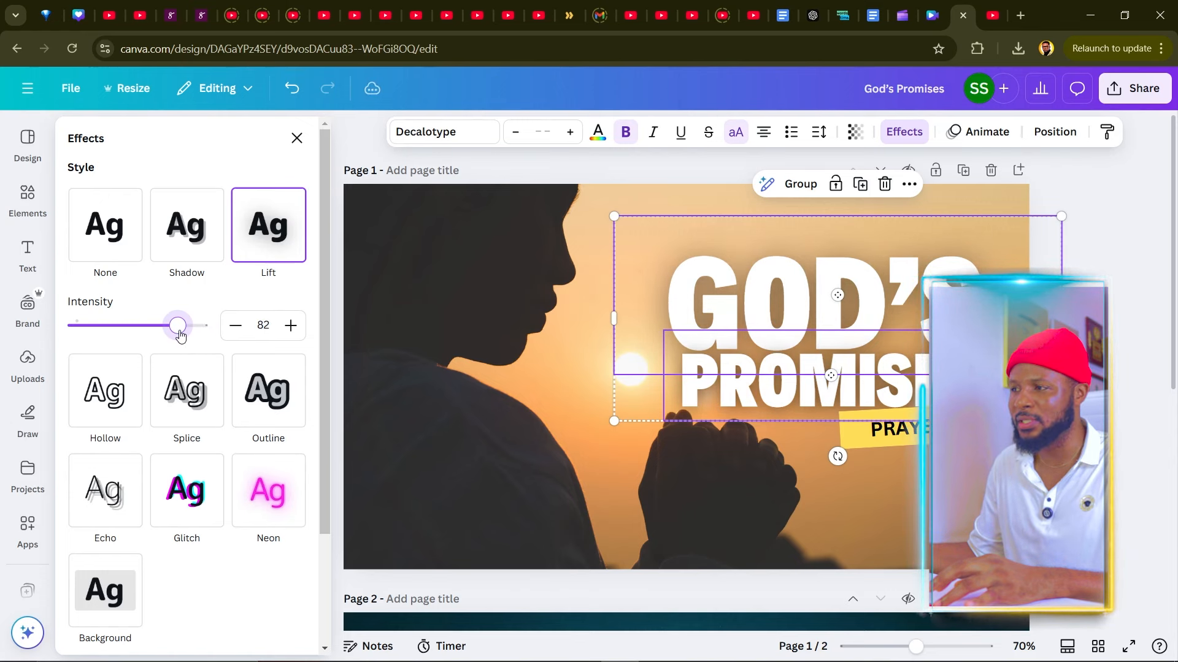
click(1091, 202)
click(1091, 206)
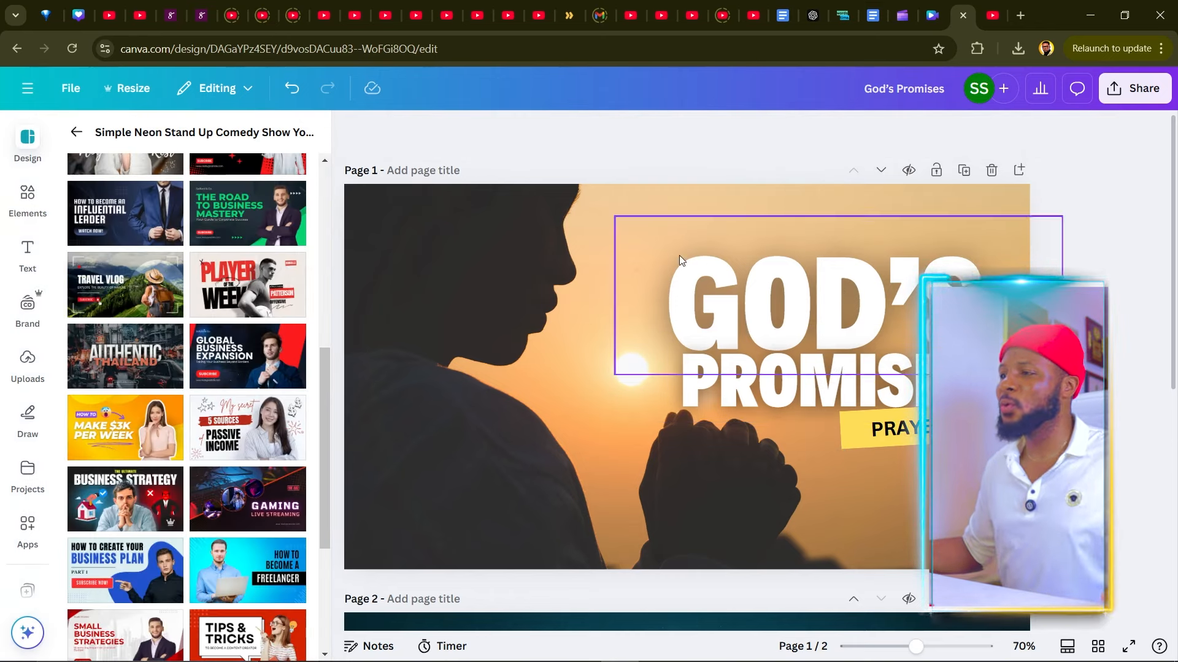
Recolour the background photo's orange tone to blue with hue 96, saturation 100 and brightness -33.
click(484, 280)
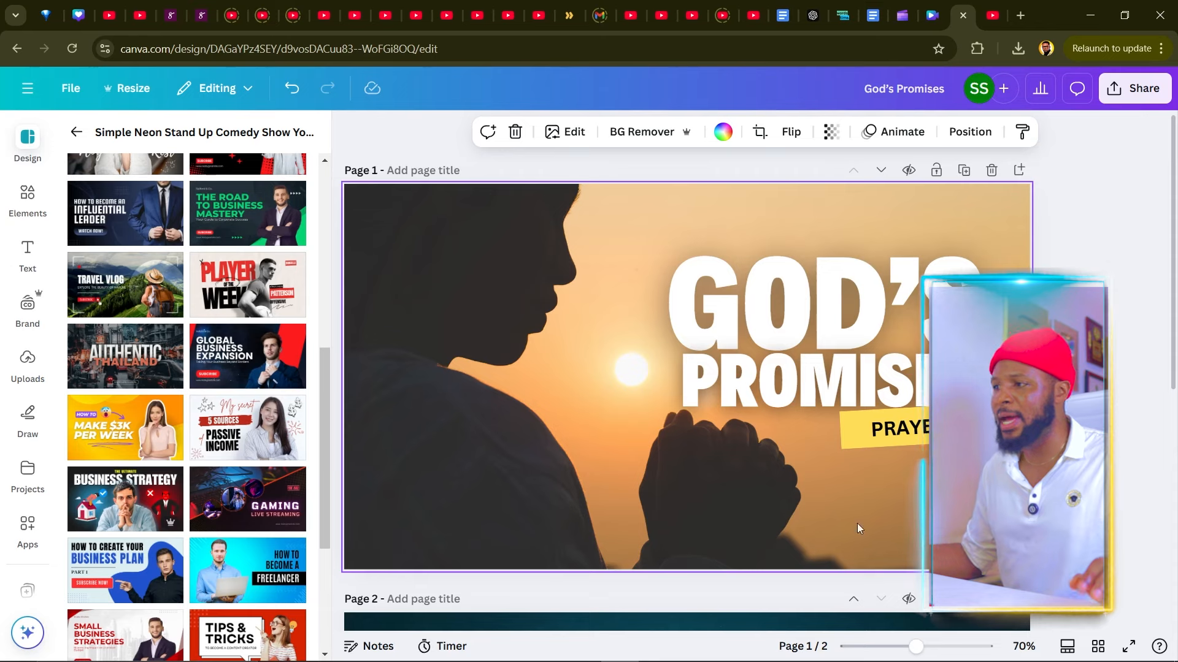
click(575, 131)
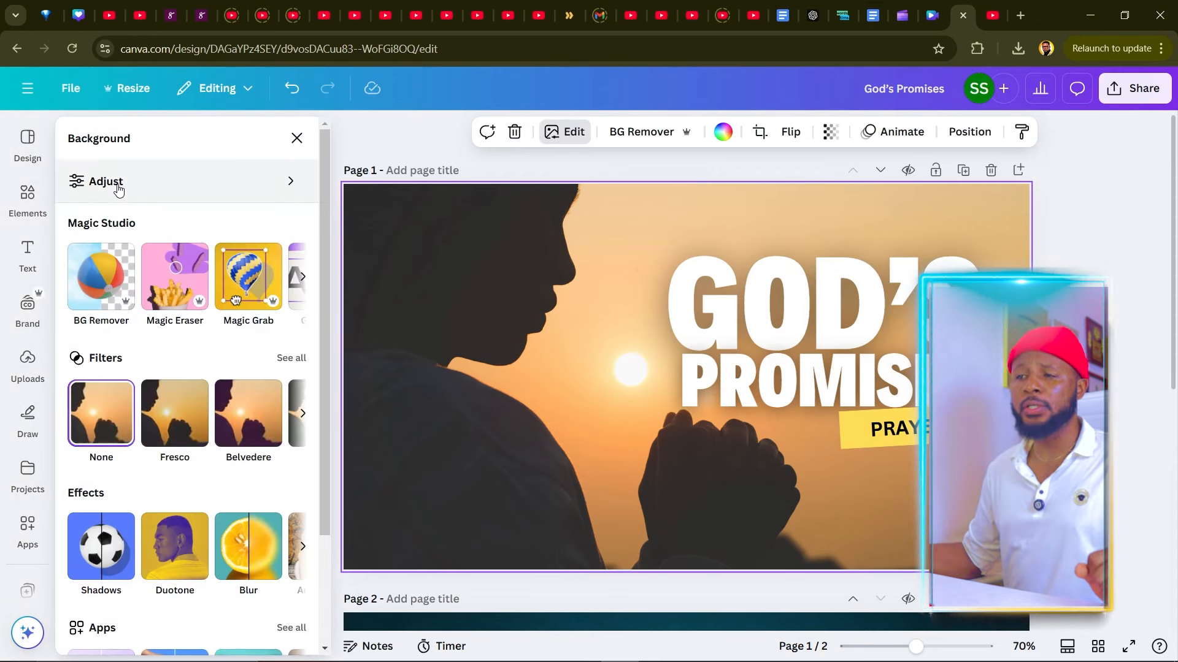
click(119, 187)
scroll(204, 368, down, 10)
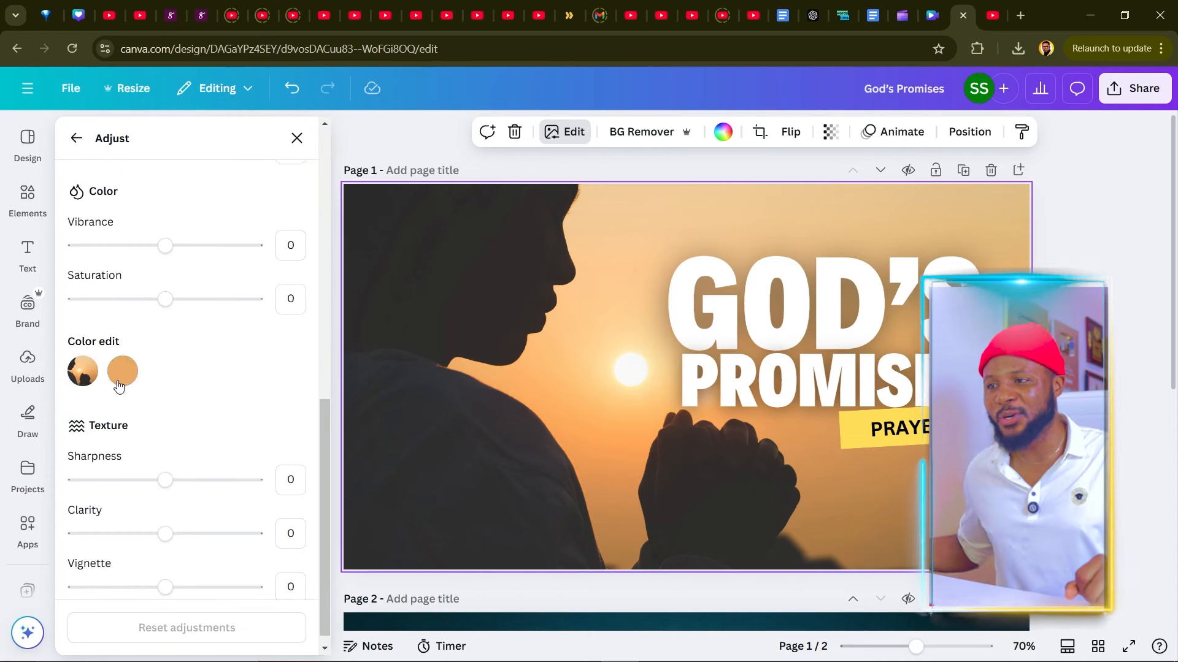
click(123, 373)
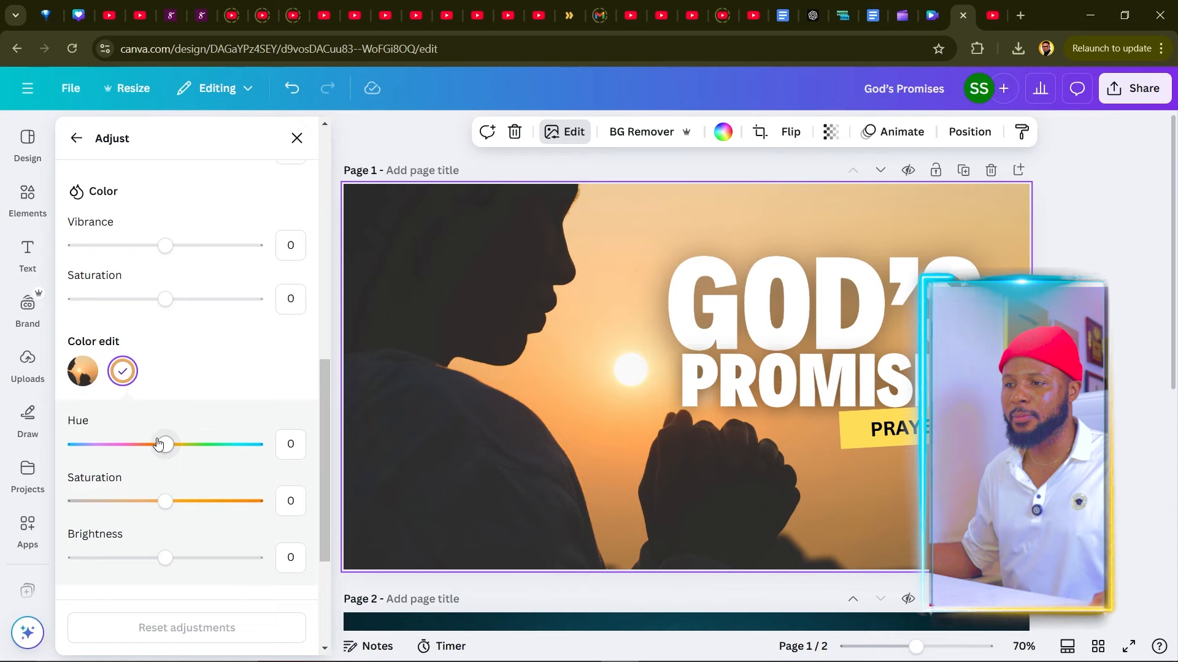
drag(164, 447, 233, 450)
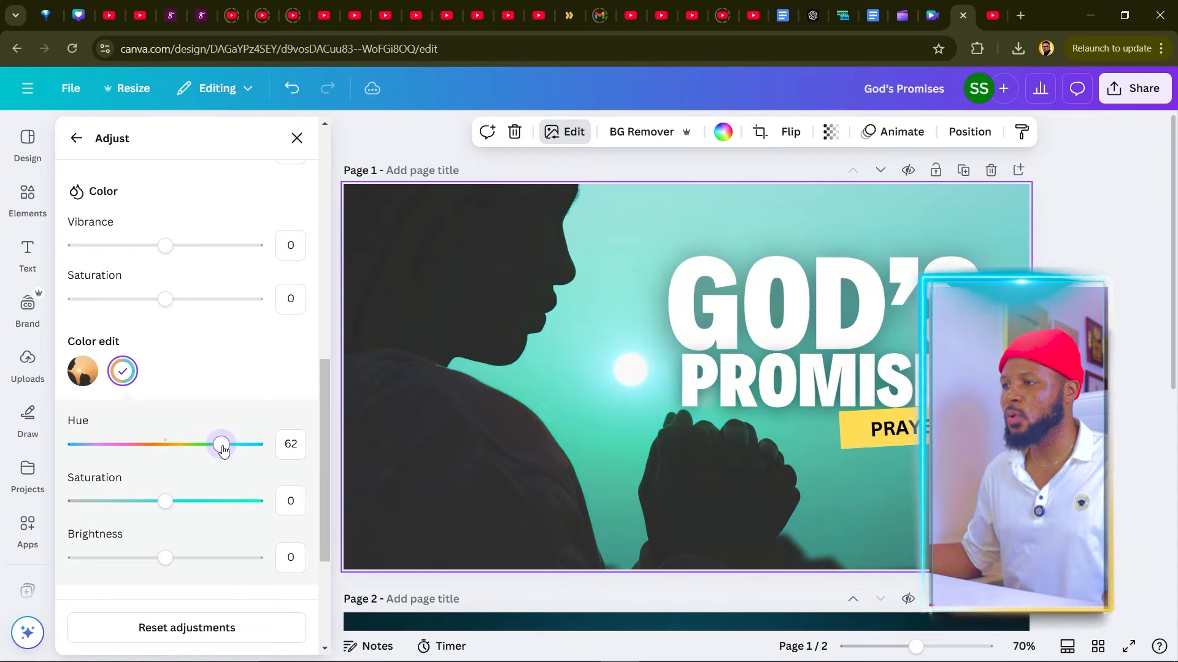
mouse_move(246, 451)
mouse_down()
mouse_move(57, 461)
mouse_move(215, 454)
mouse_move(117, 457)
mouse_move(145, 476)
mouse_move(254, 464)
mouse_up()
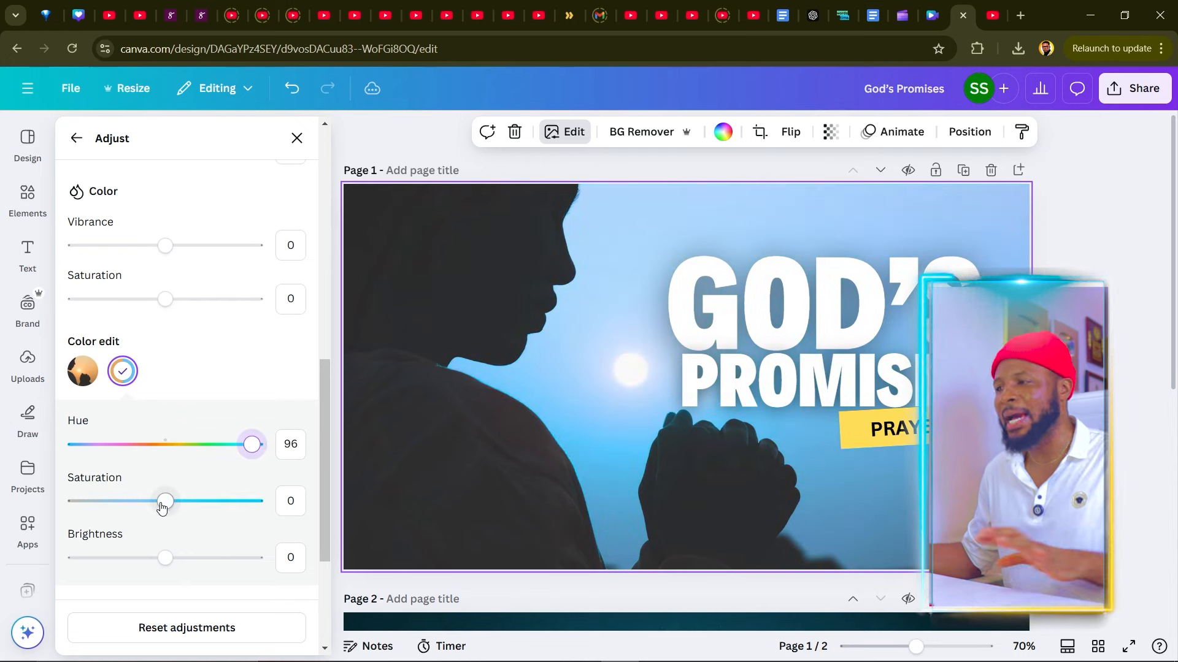
drag(165, 502, 273, 515)
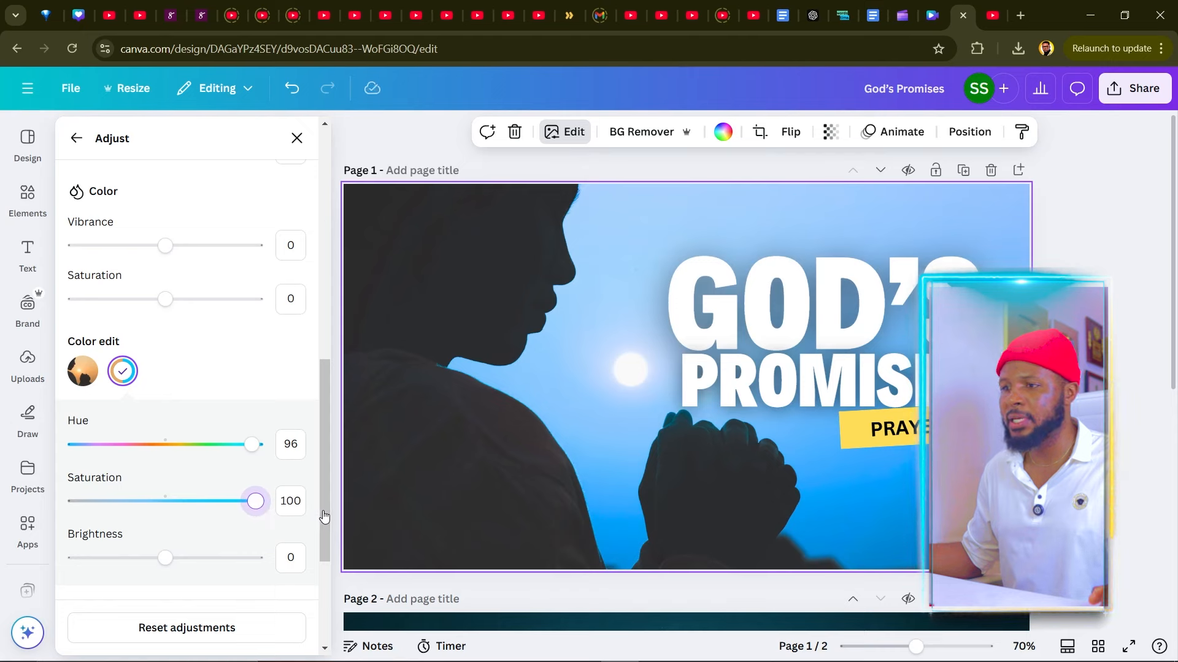
drag(165, 559, 136, 557)
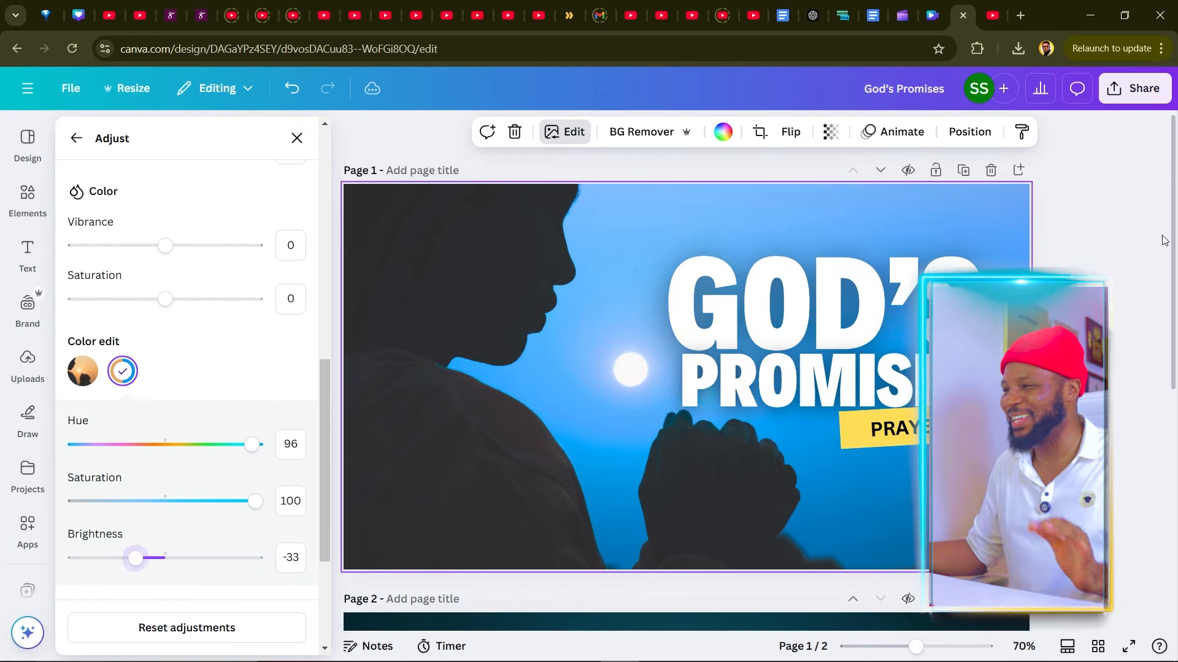
Move the "GOD'S PROMISES" title group with its banner slightly higher on page 1.
click(881, 396)
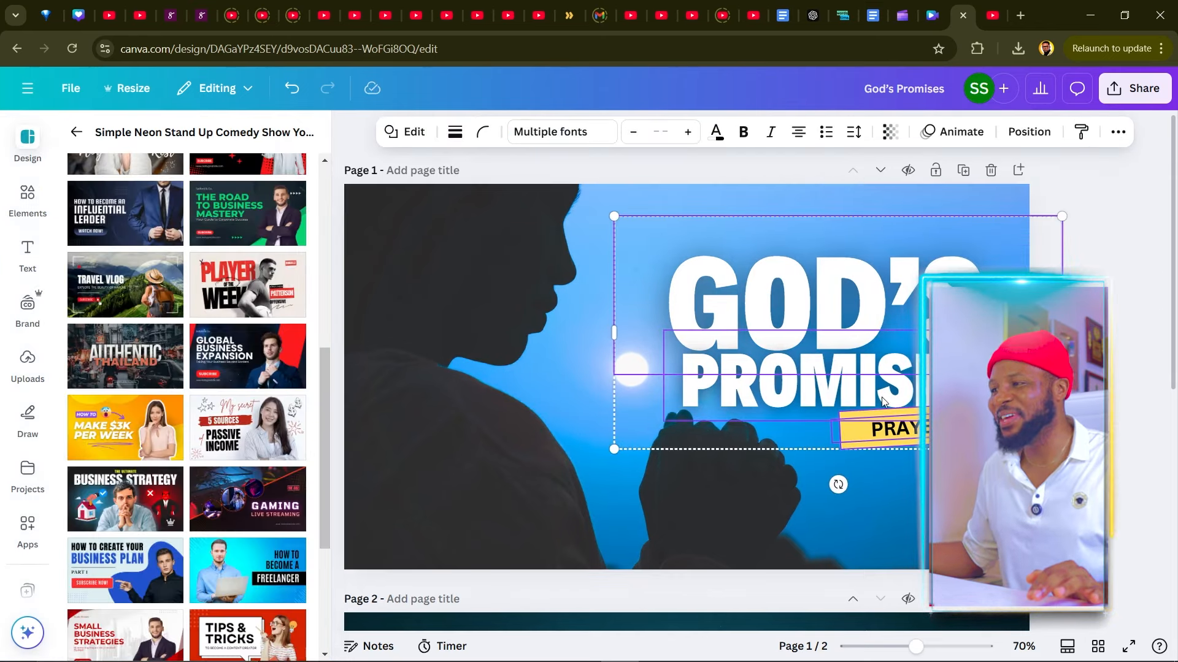
drag(881, 397, 879, 383)
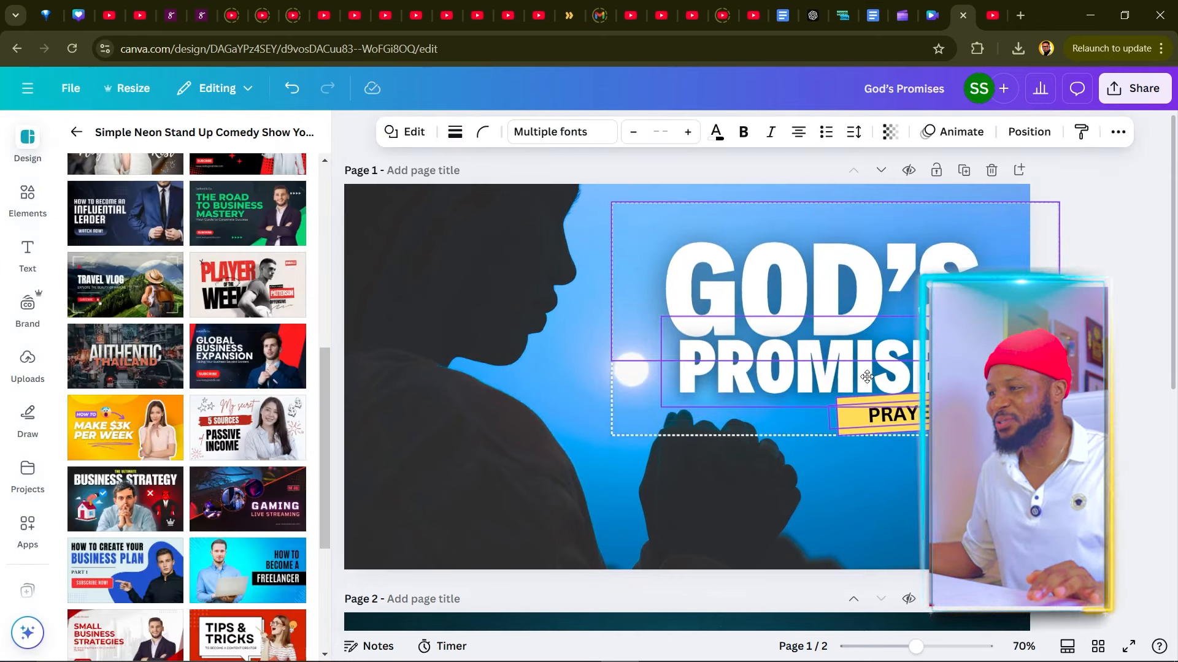
click(1094, 212)
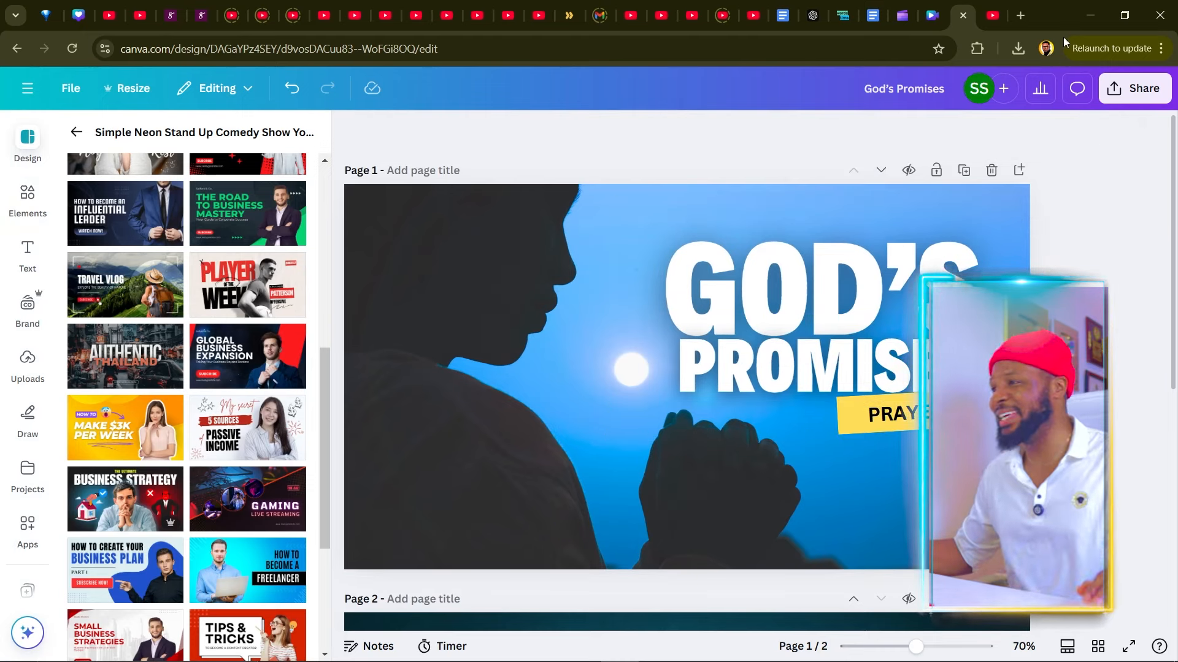
Switch to YouTube and examine the thumbnail designs in the "bible inspirational prayers" results.
click(994, 15)
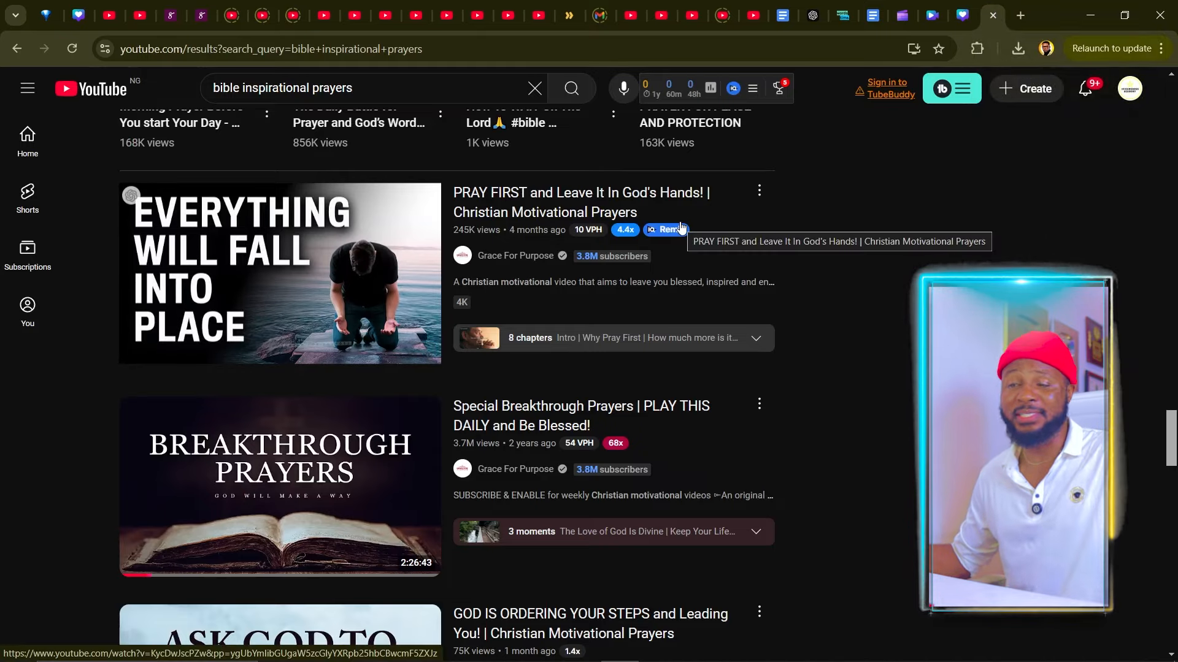
scroll(823, 383, down, 7)
scroll(842, 382, down, 7)
scroll(540, 275, up, 20)
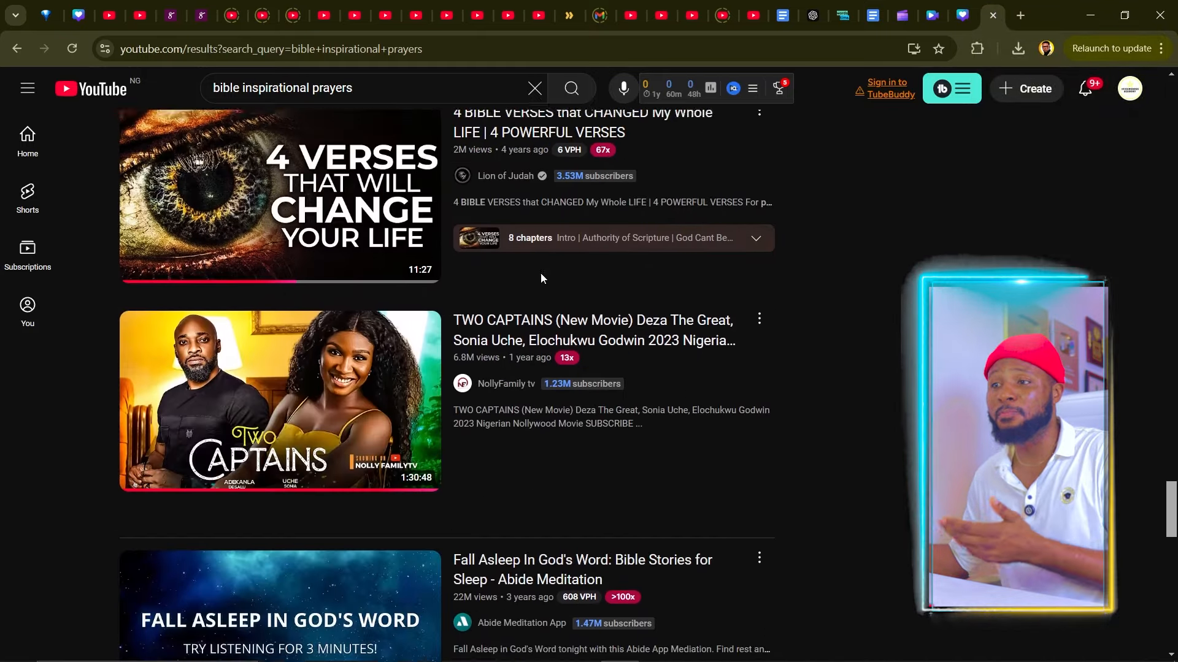
scroll(326, 300, up, 15)
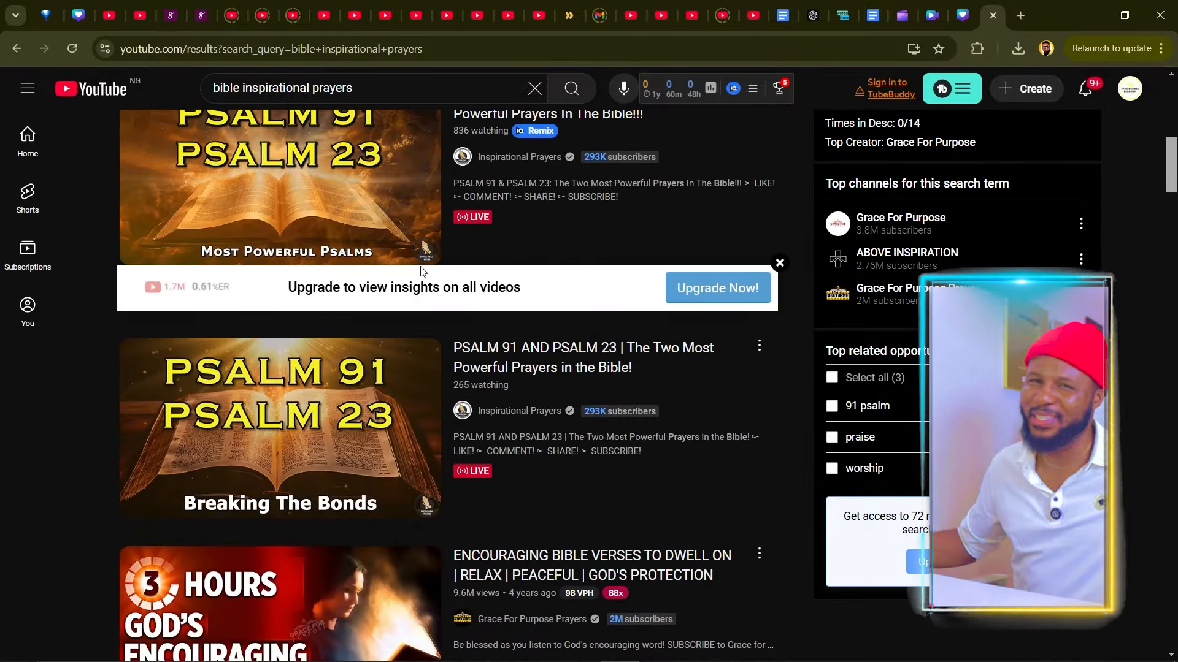
Back in Canva, delete the "STAND UP" template page and the yellow "PRAYERS" banner on page 1.
click(962, 15)
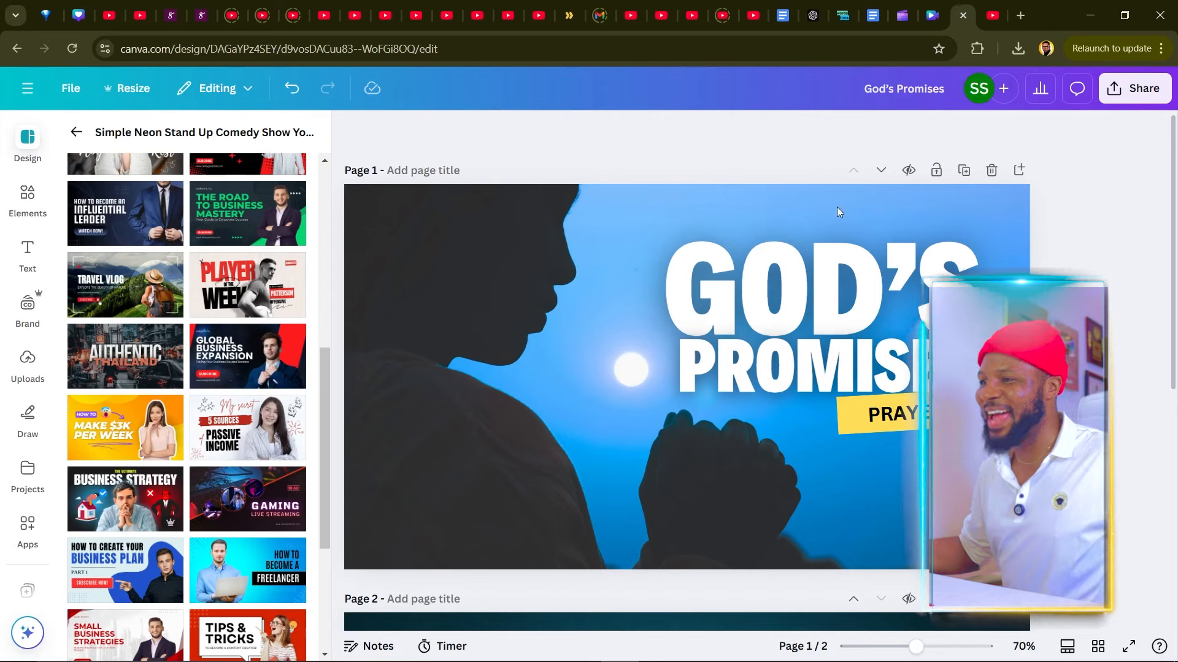
scroll(1113, 267, down, 2)
scroll(1090, 244, up, 2)
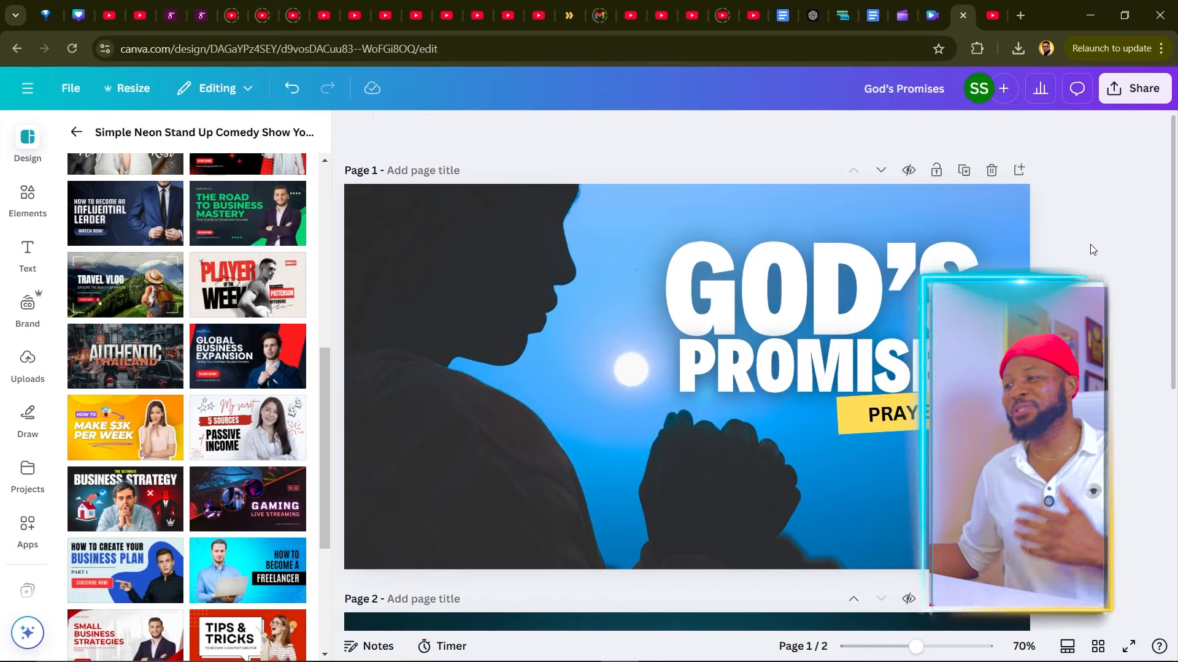
scroll(1084, 221, down, 10)
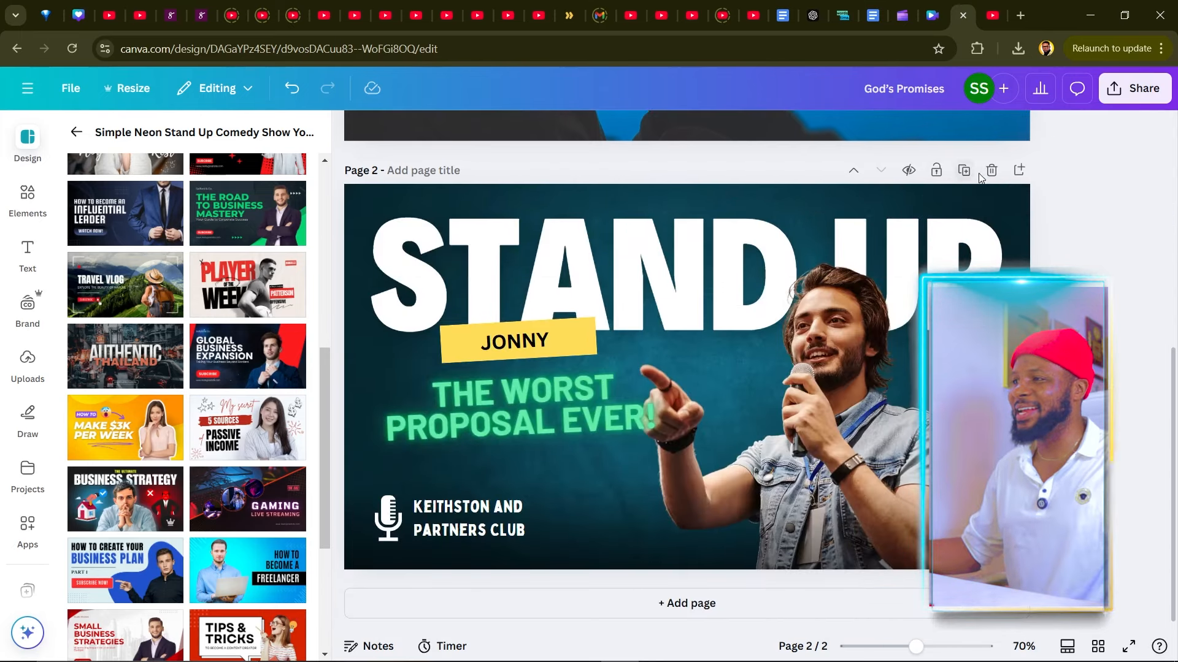
click(997, 169)
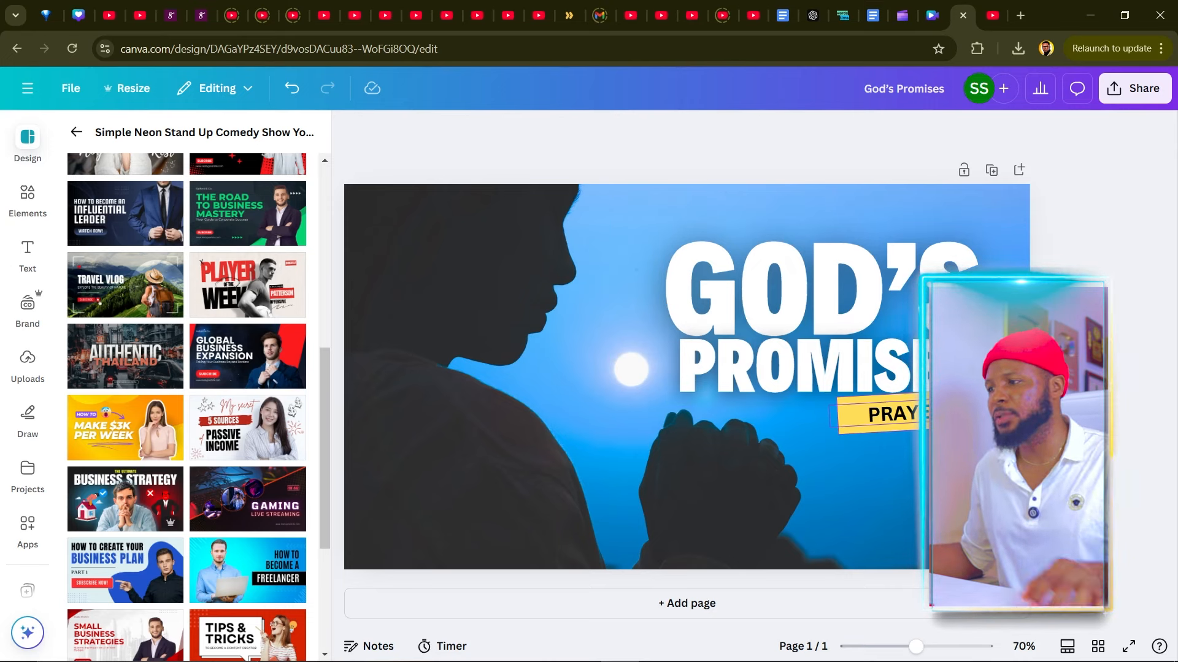
click(923, 419)
key(Delete)
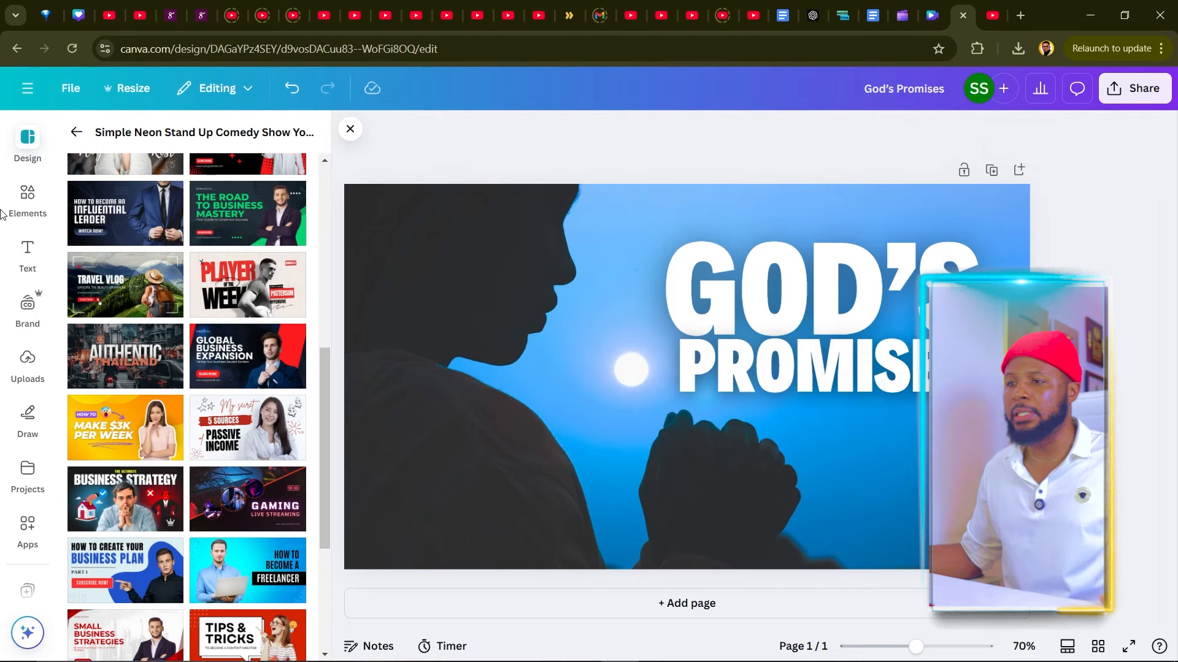
Search the graphics elements for "line" and find a suitable underline stroke.
click(27, 195)
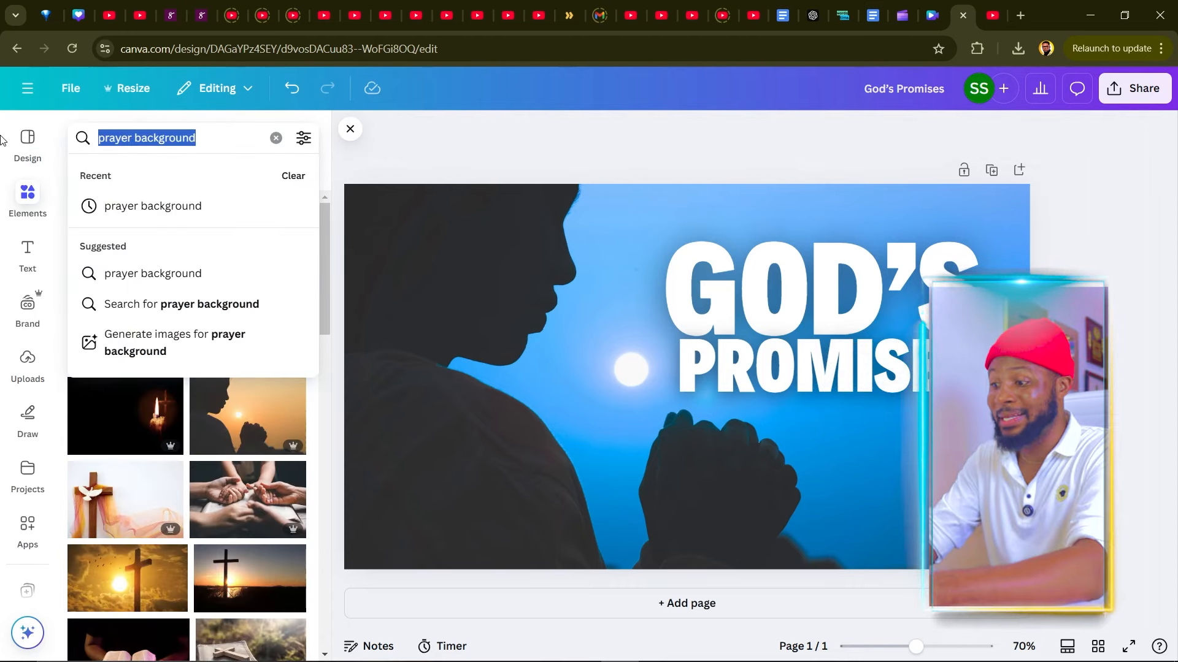
text(line)
key(Return)
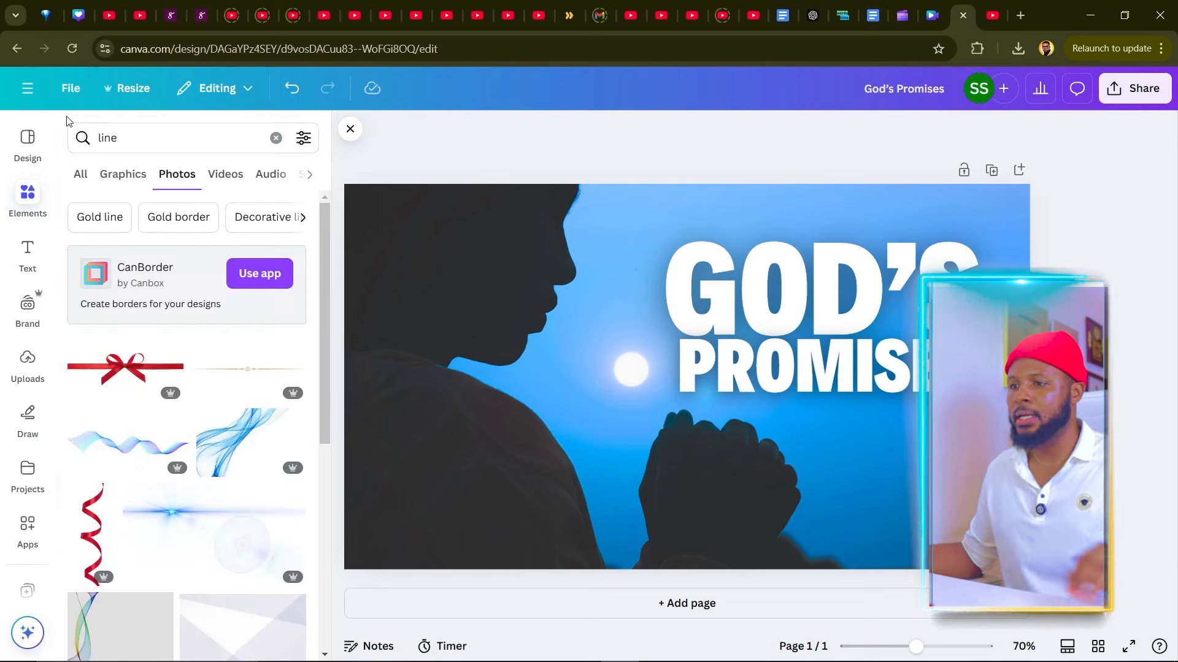
click(123, 175)
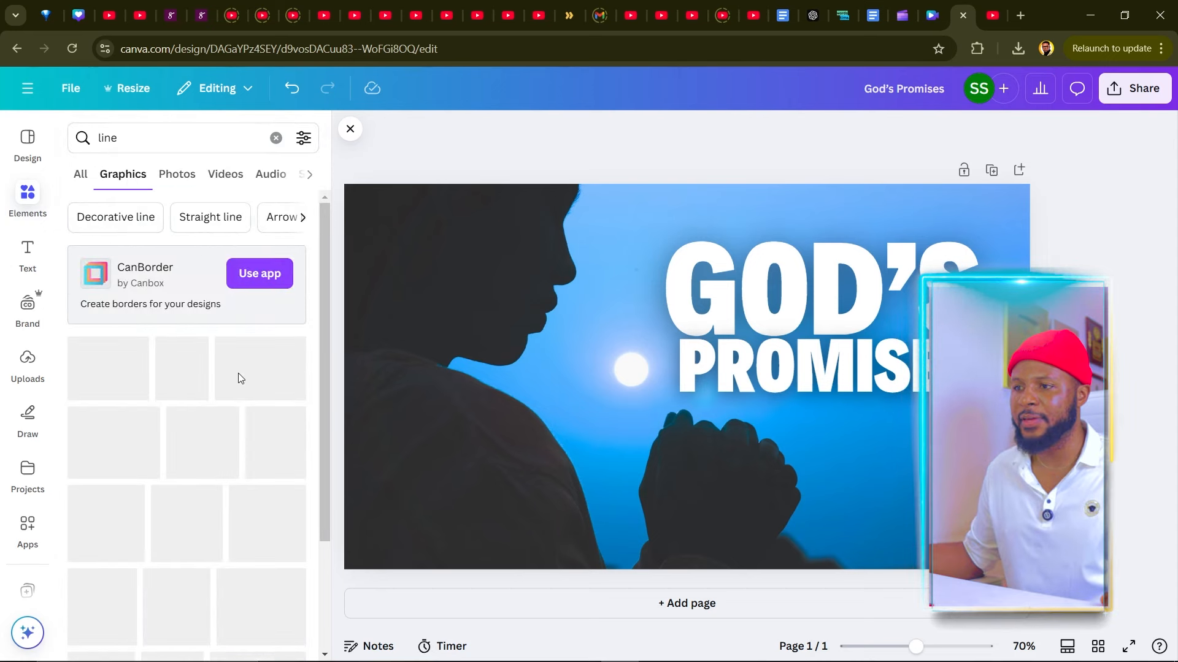
scroll(233, 420, down, 5)
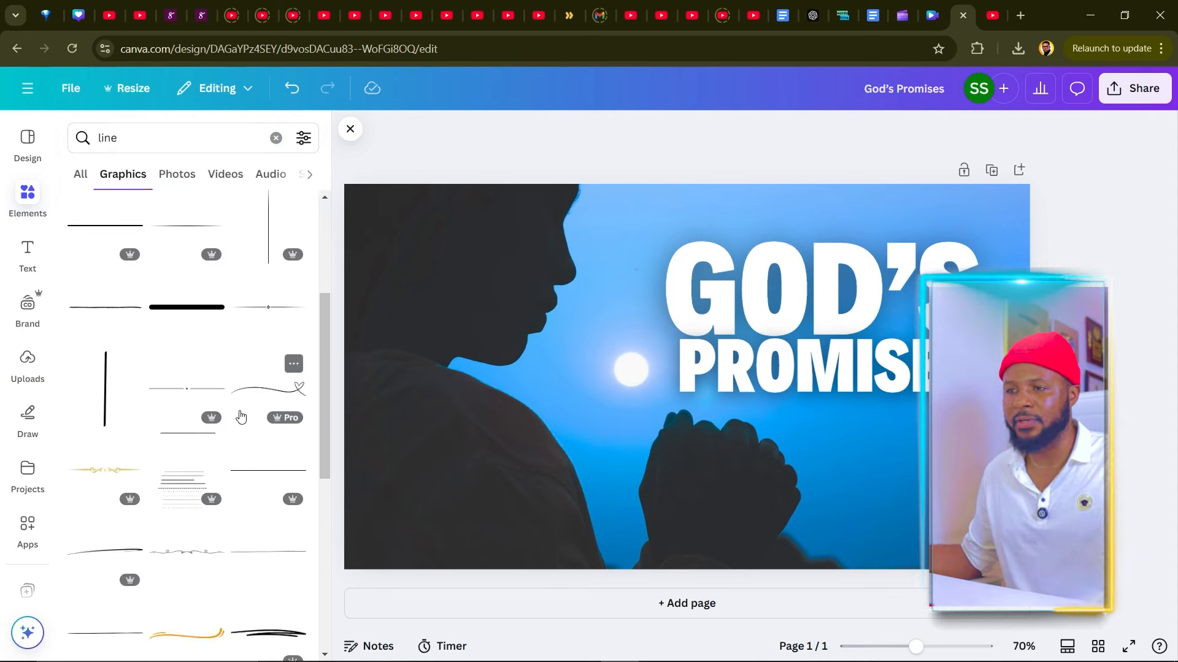
scroll(239, 420, down, 3)
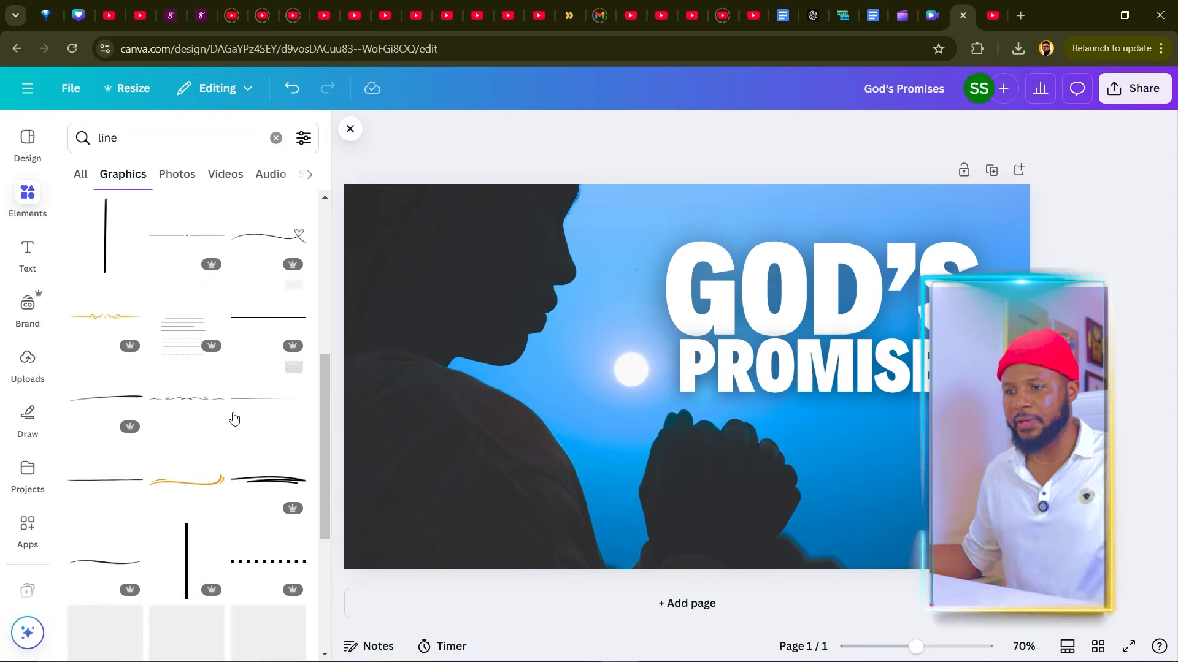
Try the tapered black brush line as an underline beneath "PROMISES".
click(105, 403)
drag(674, 382, 760, 413)
Switch to YouTube and examine how reference thumbnails underline their titles in the prayer video results.
click(989, 9)
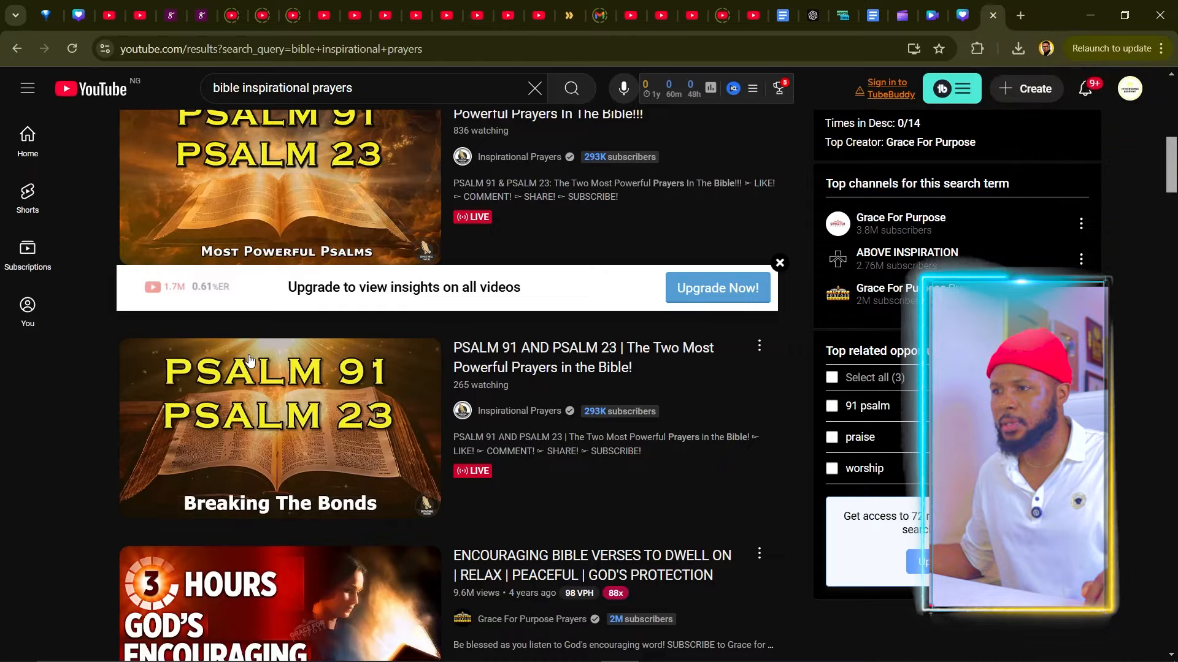
scroll(258, 343, down, 15)
scroll(271, 350, down, 5)
scroll(262, 174, up, 3)
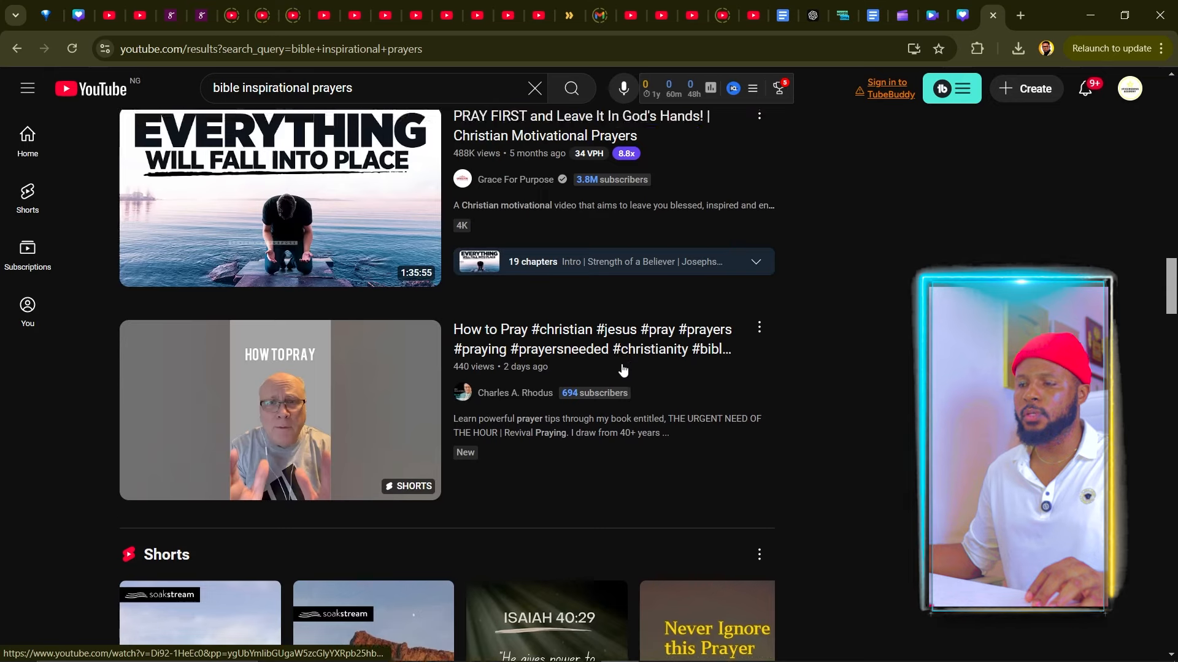
scroll(622, 371, up, 6)
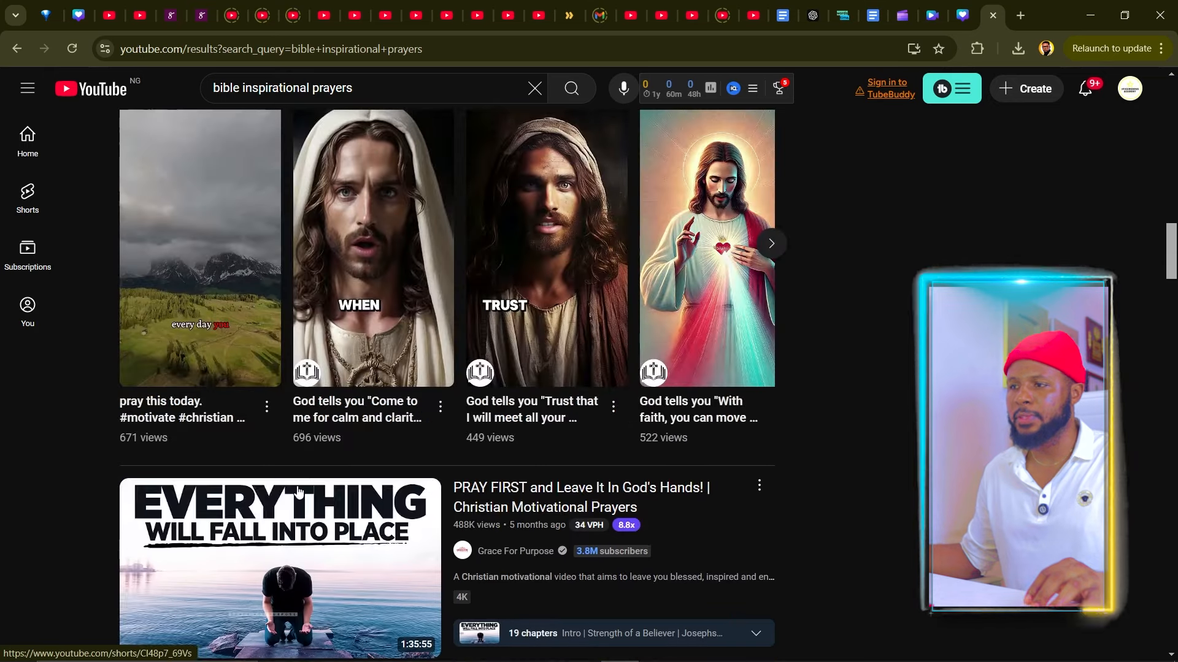
Back in Canva, try flipping the tapered line beneath "PROMISES" horizontally, and delete the line.
click(962, 15)
click(732, 132)
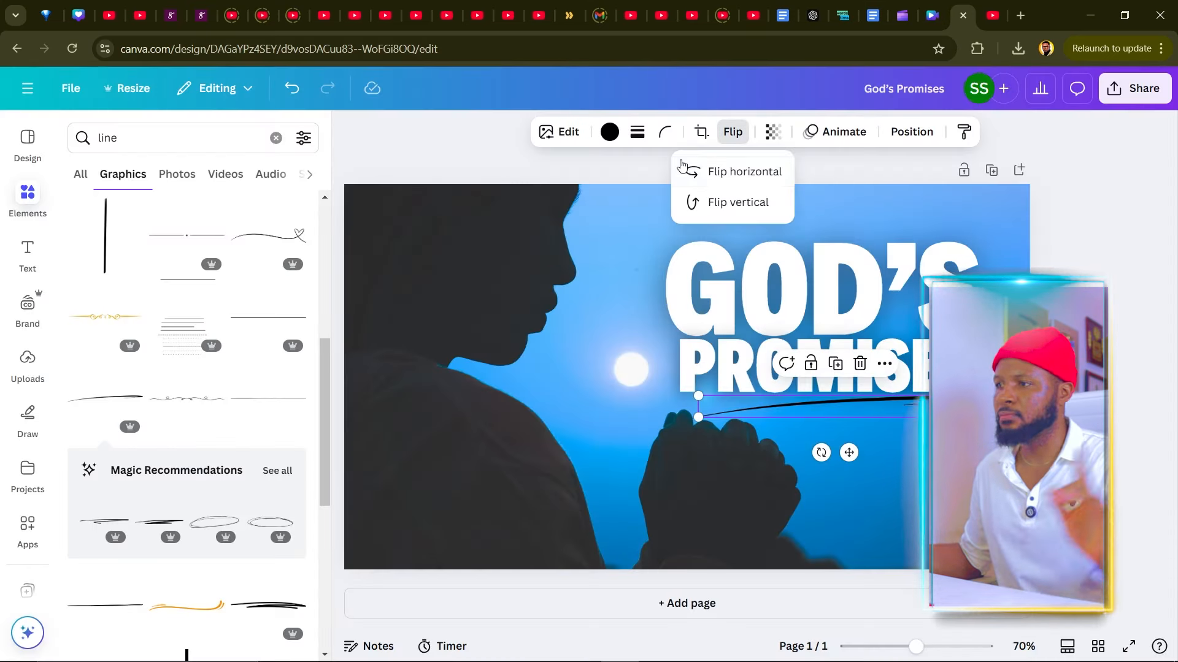
click(715, 174)
click(715, 175)
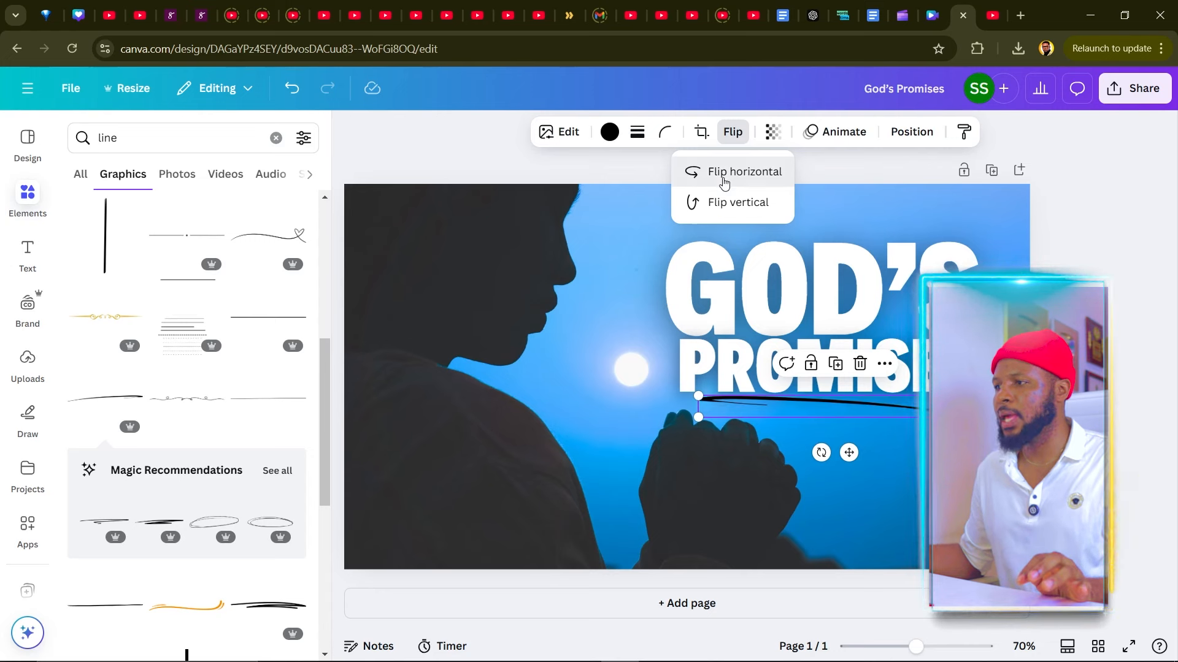
click(723, 180)
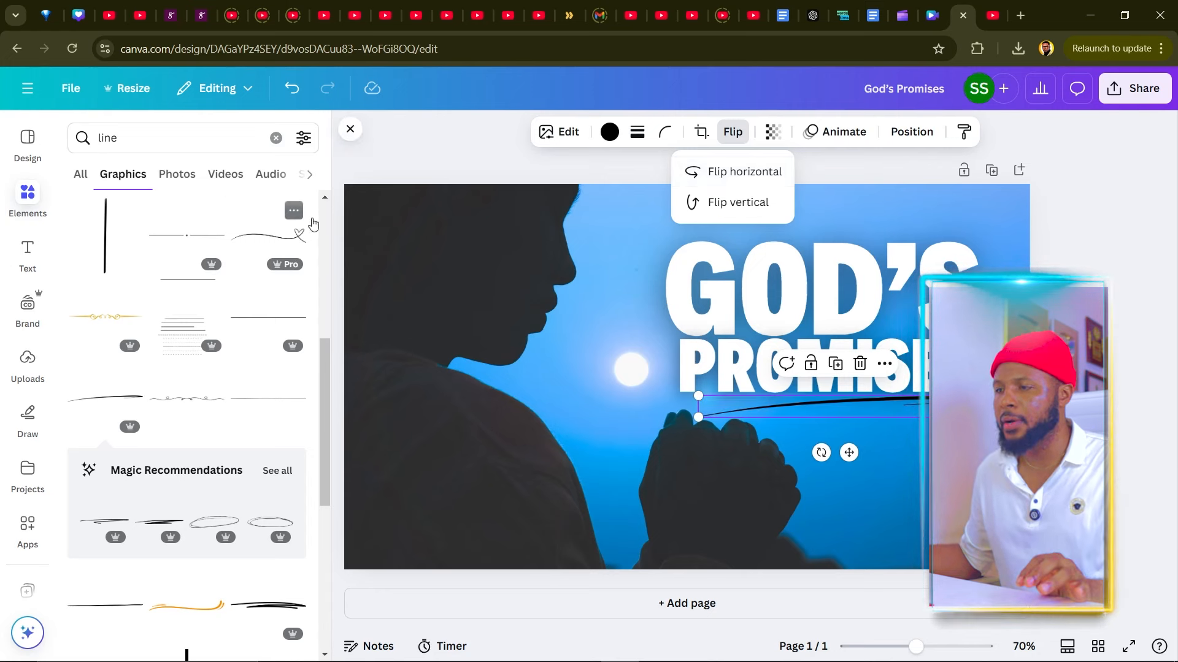
key(Delete)
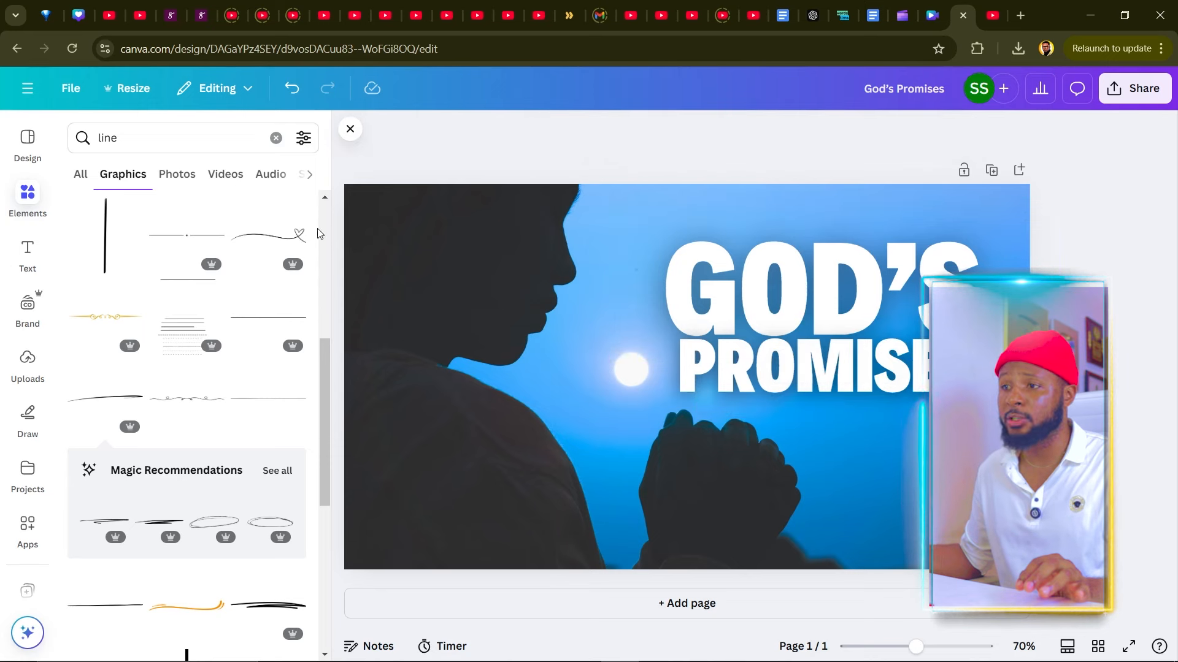
Insert the curved line graphic with the heart end, try it beneath "PROMISES" and undo that move.
click(280, 245)
drag(570, 393, 714, 424)
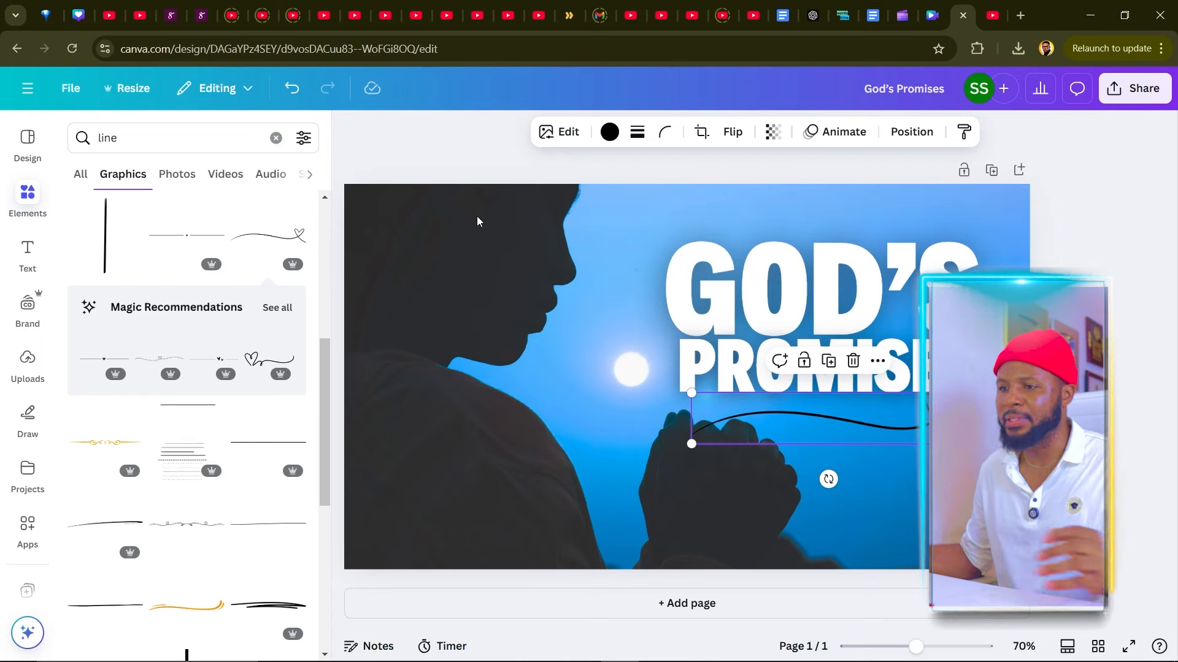
key(ctrl+z)
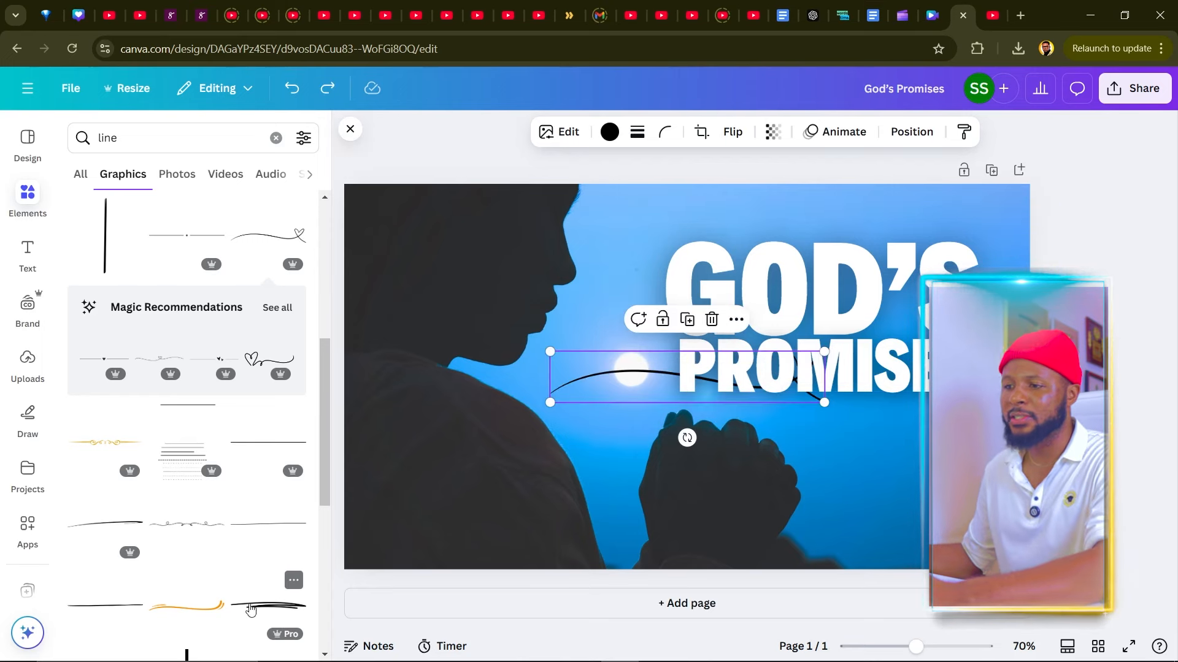
Add the multi-stroke black brush underline graphic and place it directly beneath "PROMISES".
scroll(229, 450, down, 5)
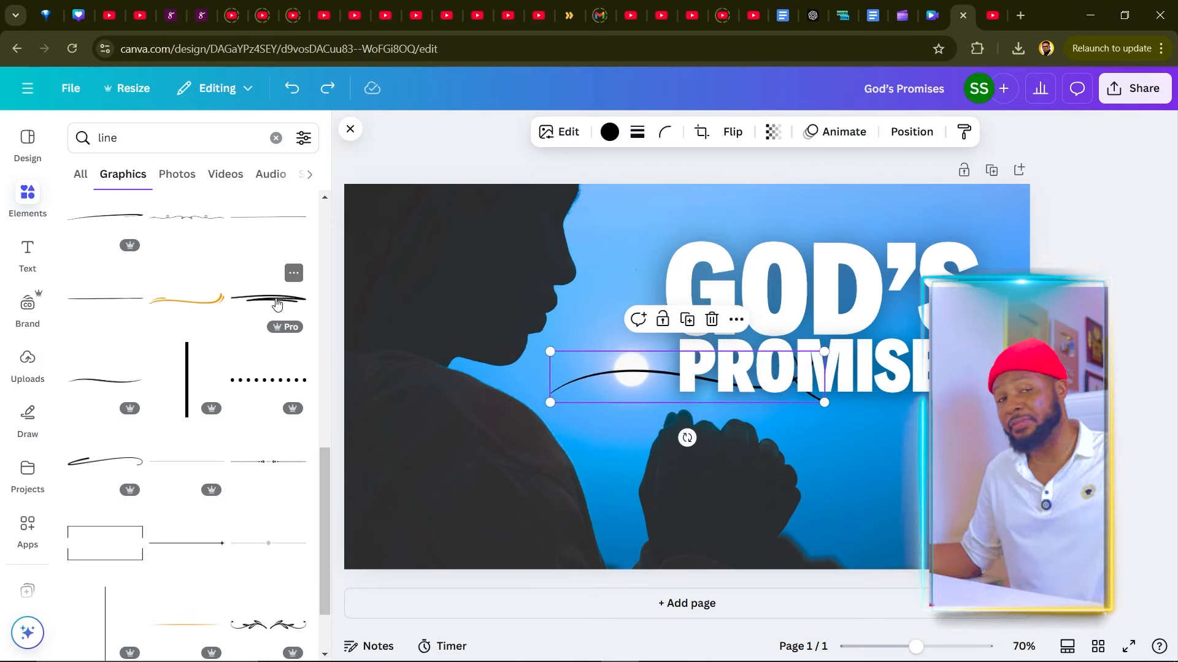
mouse_move(278, 306)
mouse_down()
mouse_move(392, 331)
mouse_move(797, 282)
mouse_move(769, 440)
mouse_move(776, 411)
mouse_move(767, 421)
mouse_up()
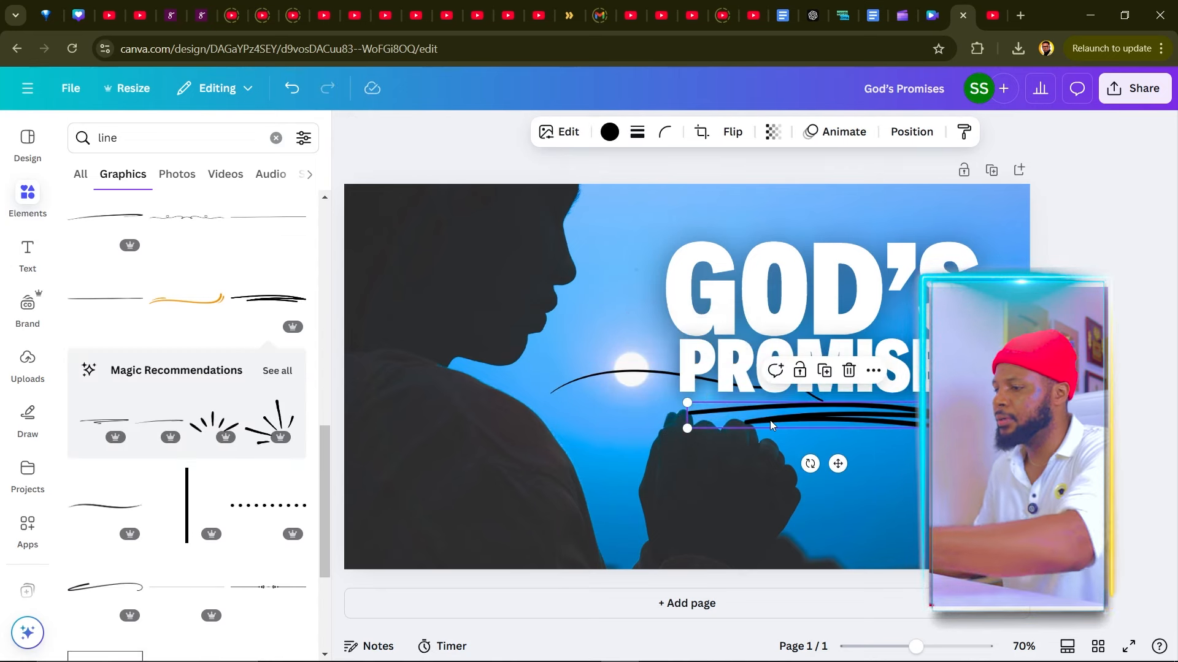
Delete the curved heart-end line and recolour the brush underline beneath "PROMISES" white (#ffffff).
click(613, 376)
key(Delete)
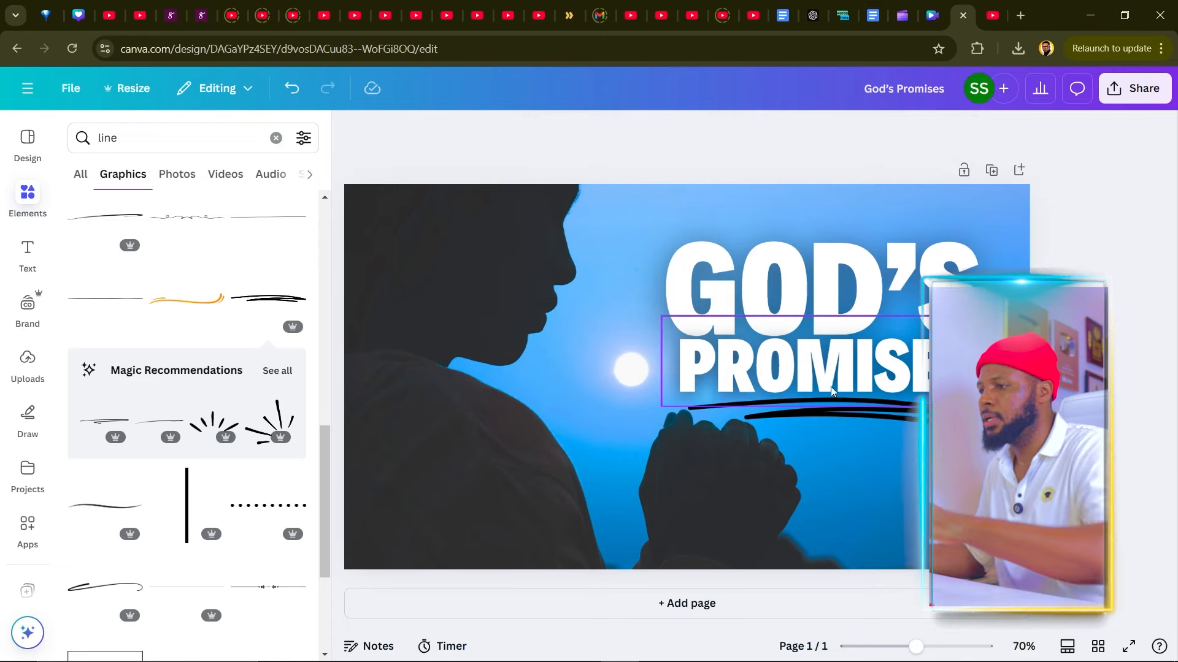
click(937, 412)
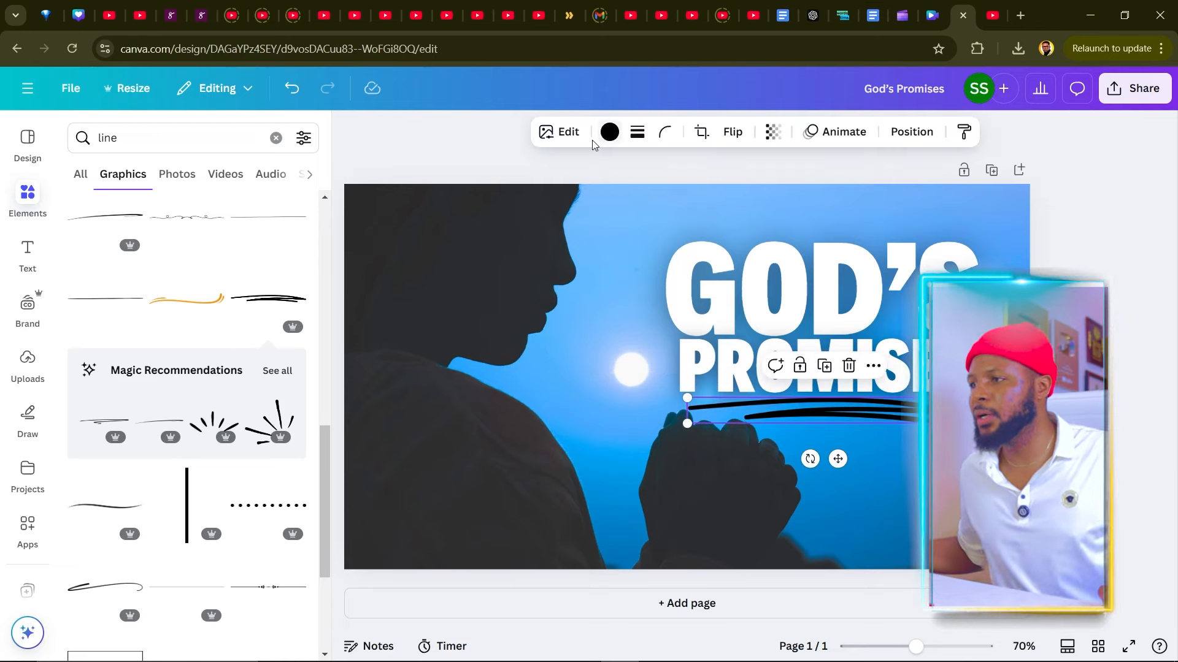
click(609, 132)
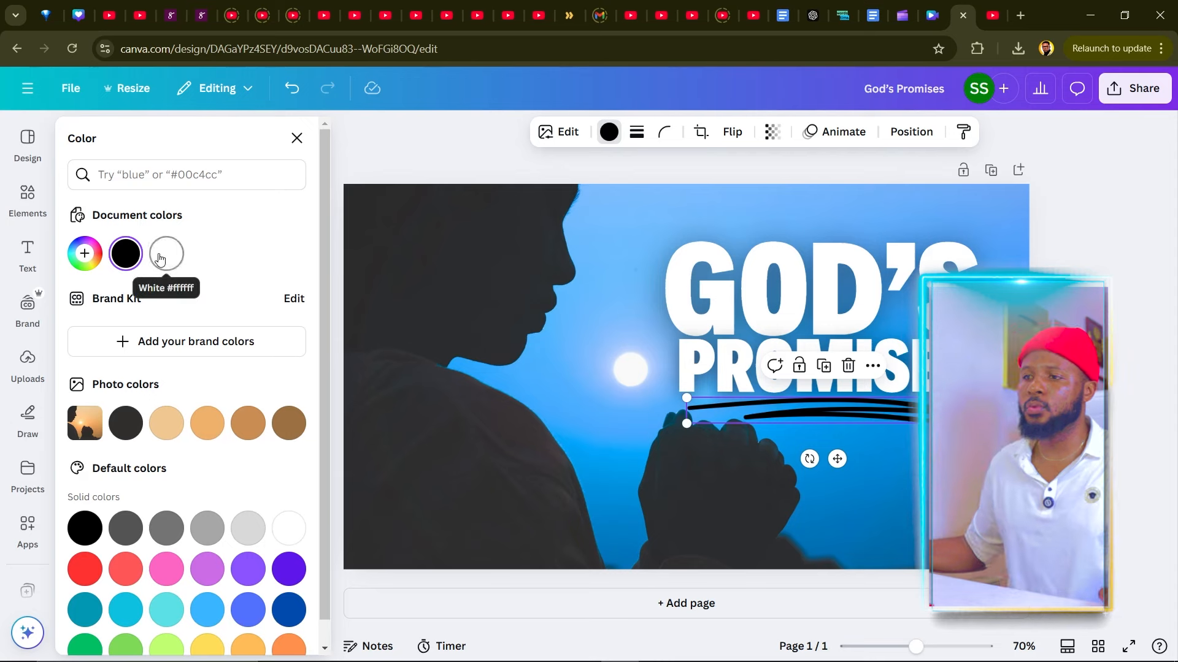
click(159, 257)
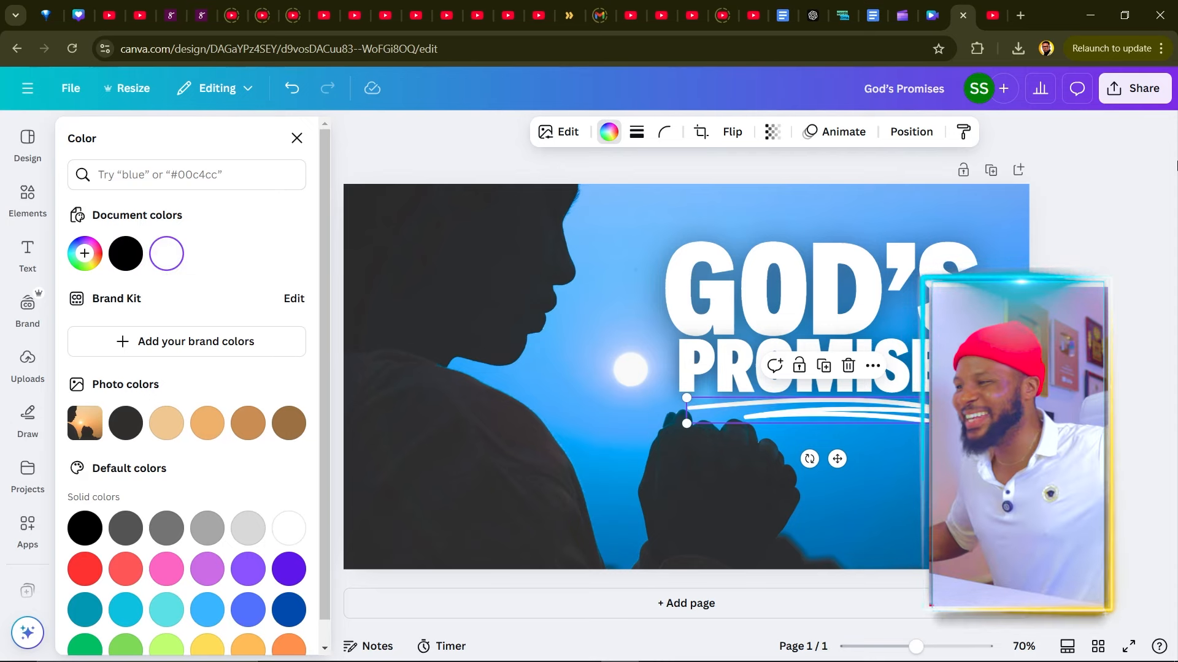
click(1114, 223)
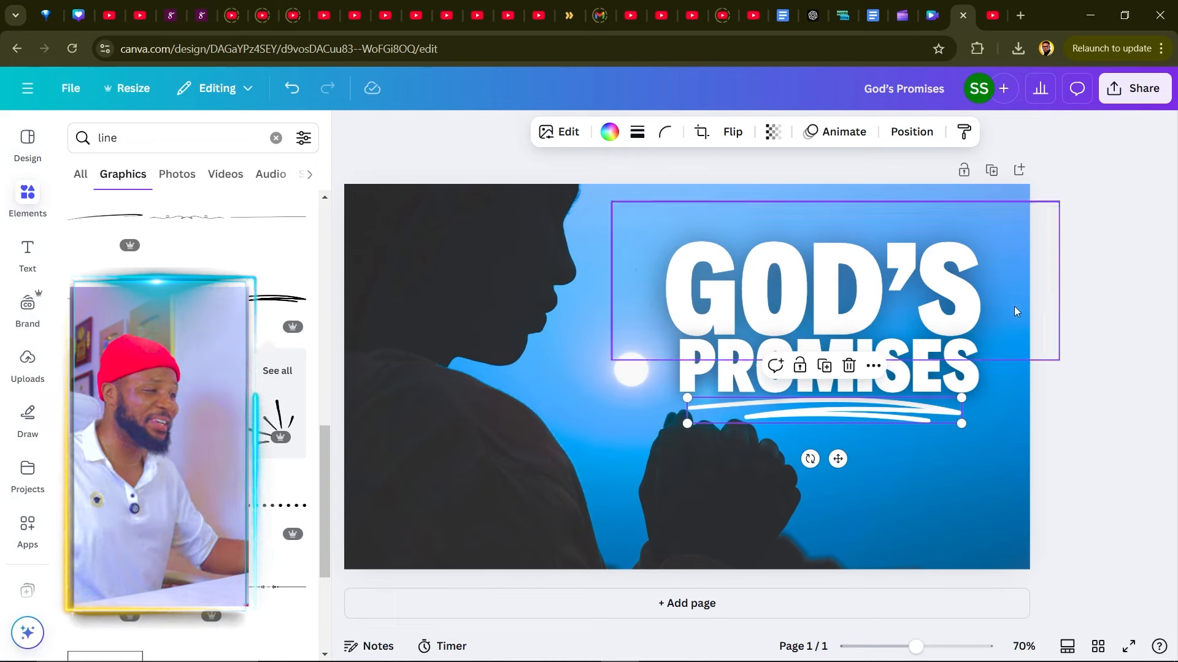
click(1034, 367)
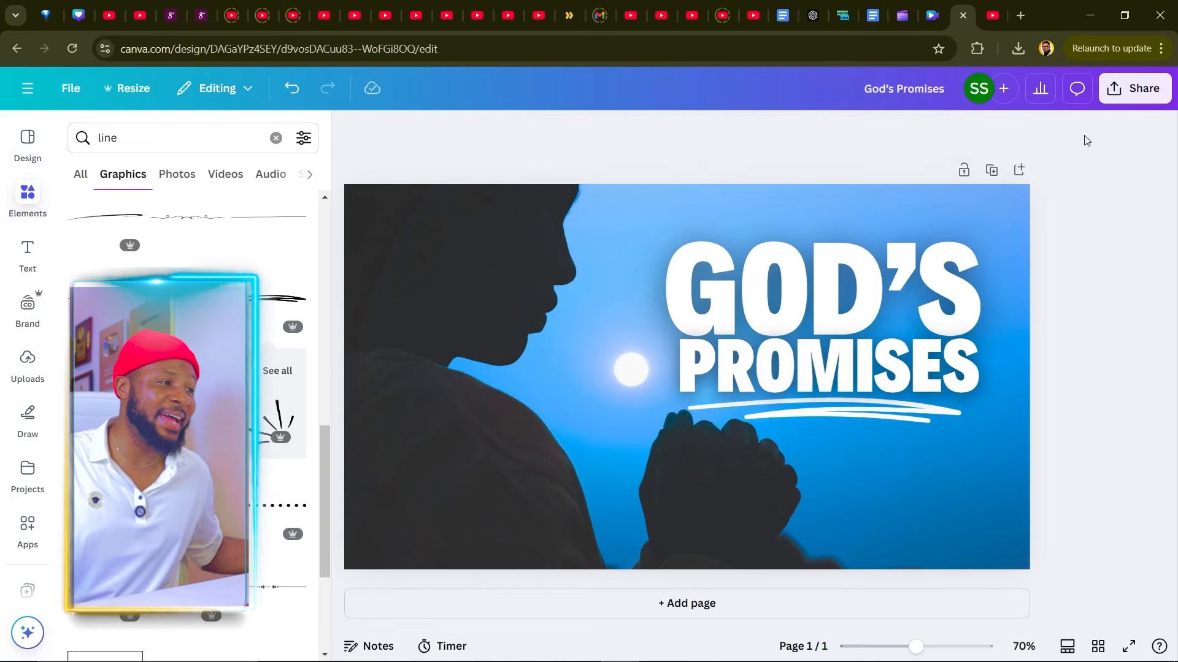
Download the finished thumbnail design as a PNG at 1,280 × 720 px.
click(1110, 97)
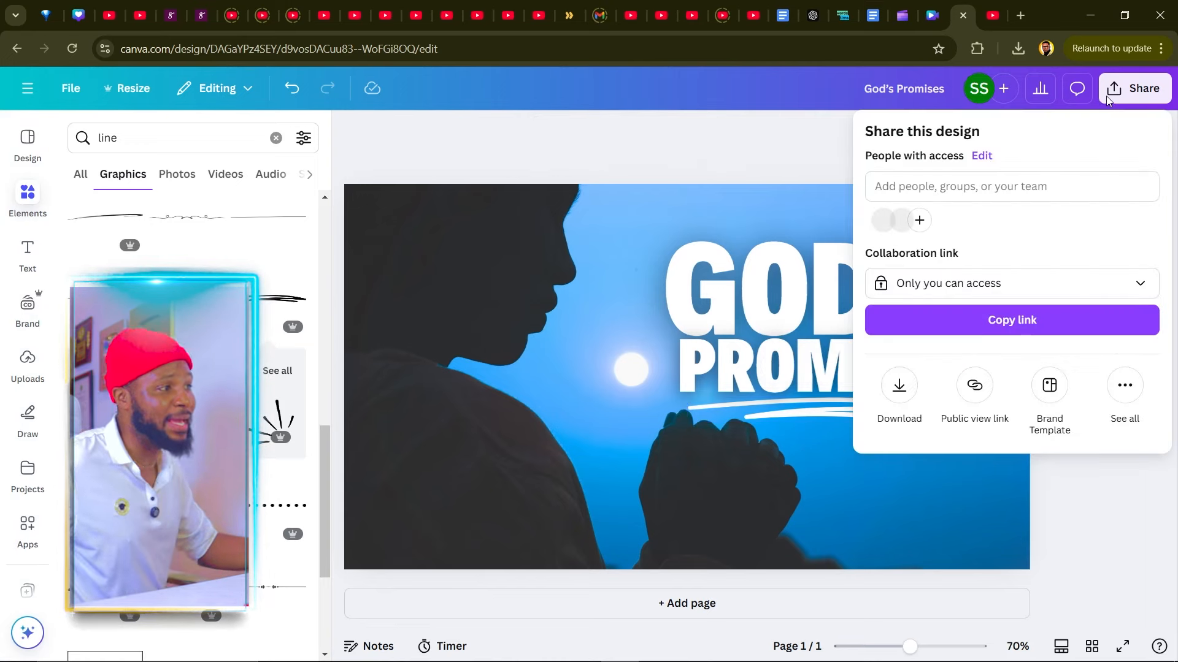
click(901, 386)
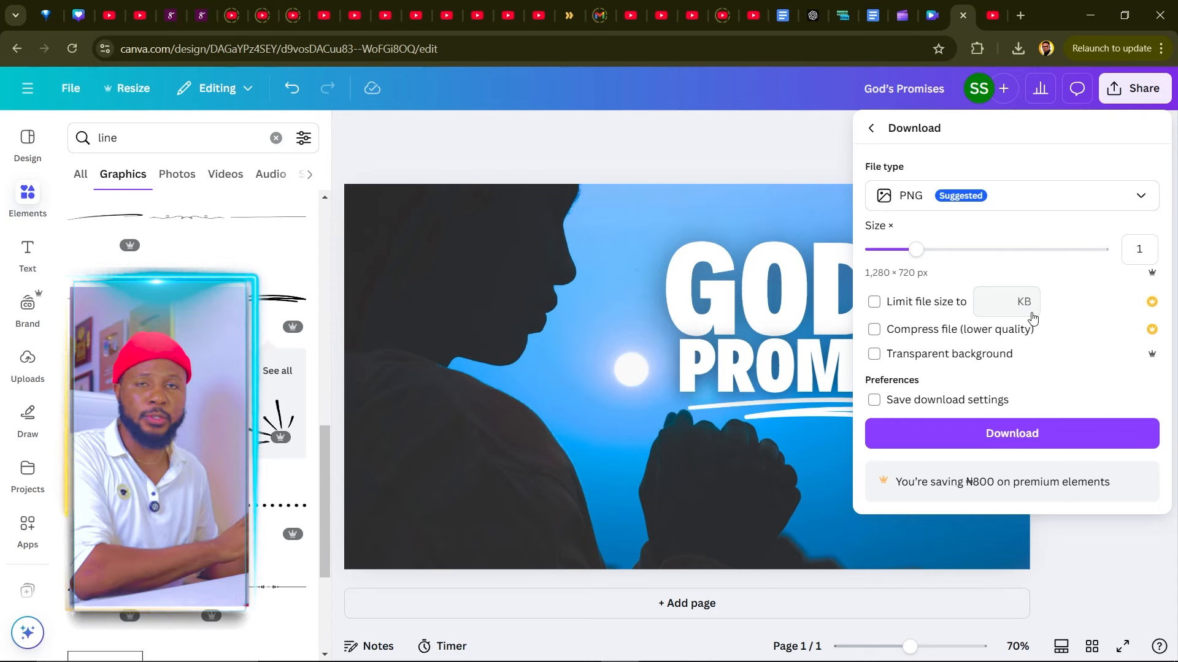
click(1012, 437)
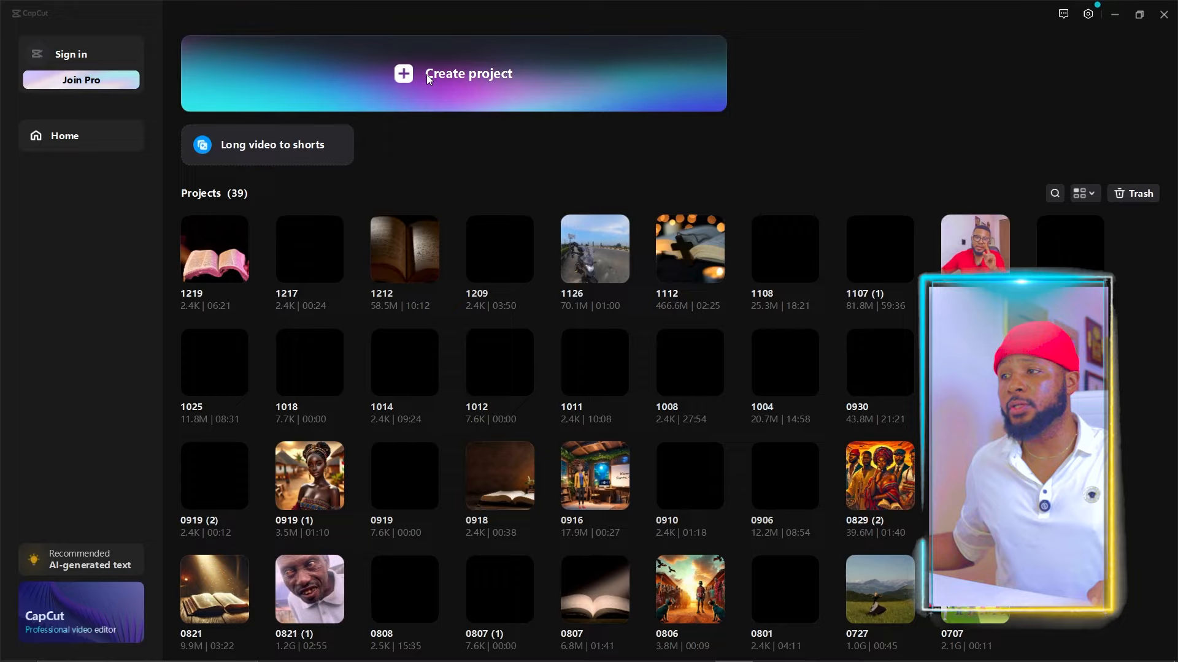
Switch to CapCut, create a new project and import the "background video candle.mp4" clip.
click(428, 76)
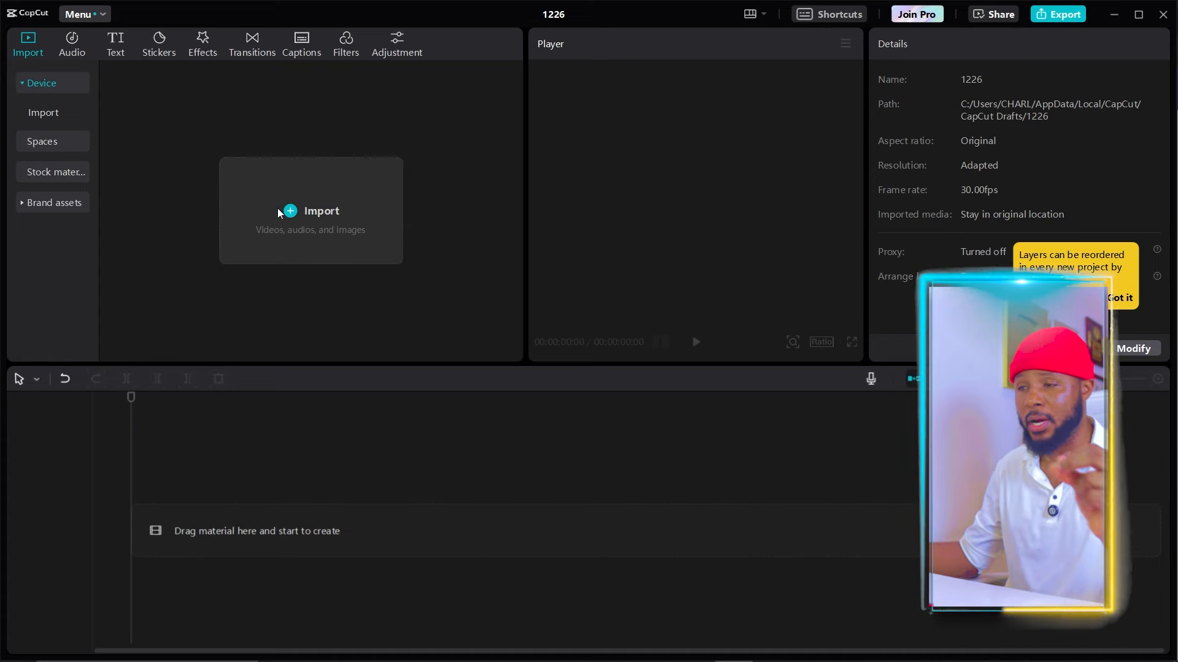
click(292, 211)
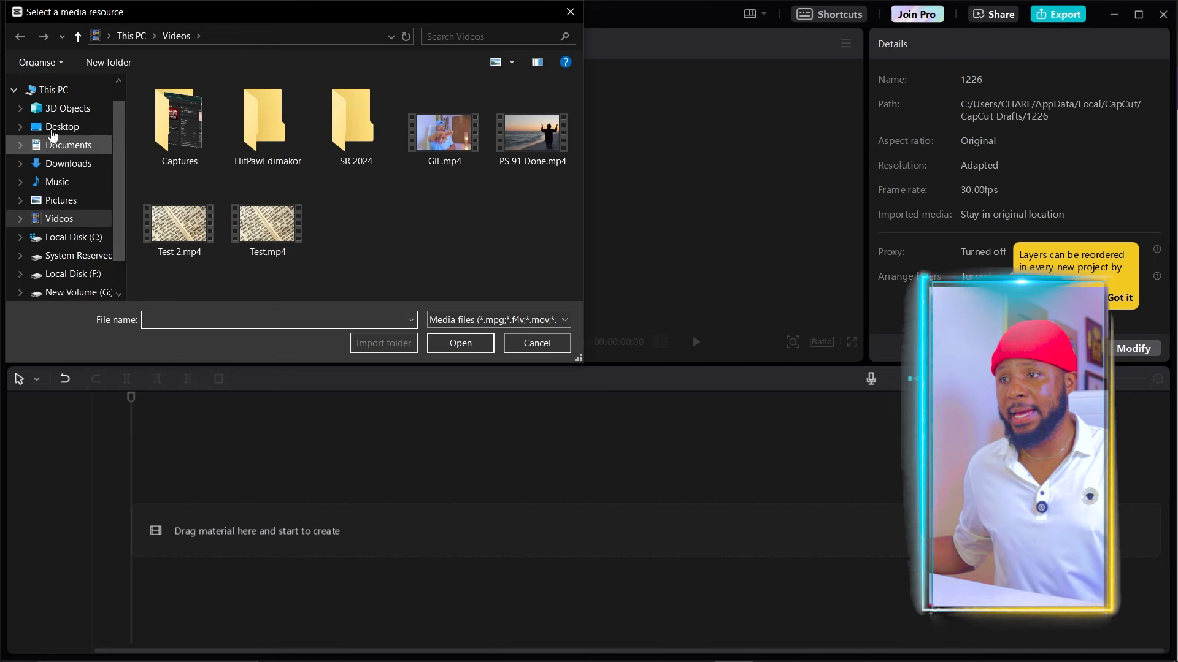
click(72, 175)
click(231, 145)
double_click(311, 182)
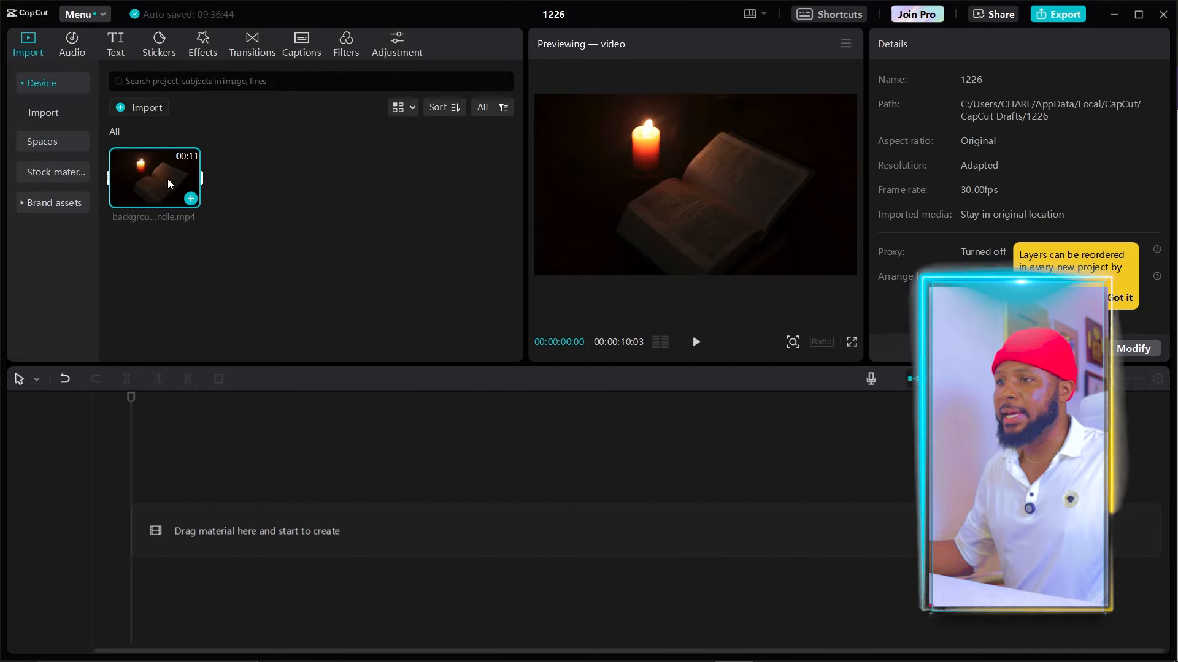
Place the imported candle background clip at the start of the main timeline track.
drag(153, 164, 103, 190)
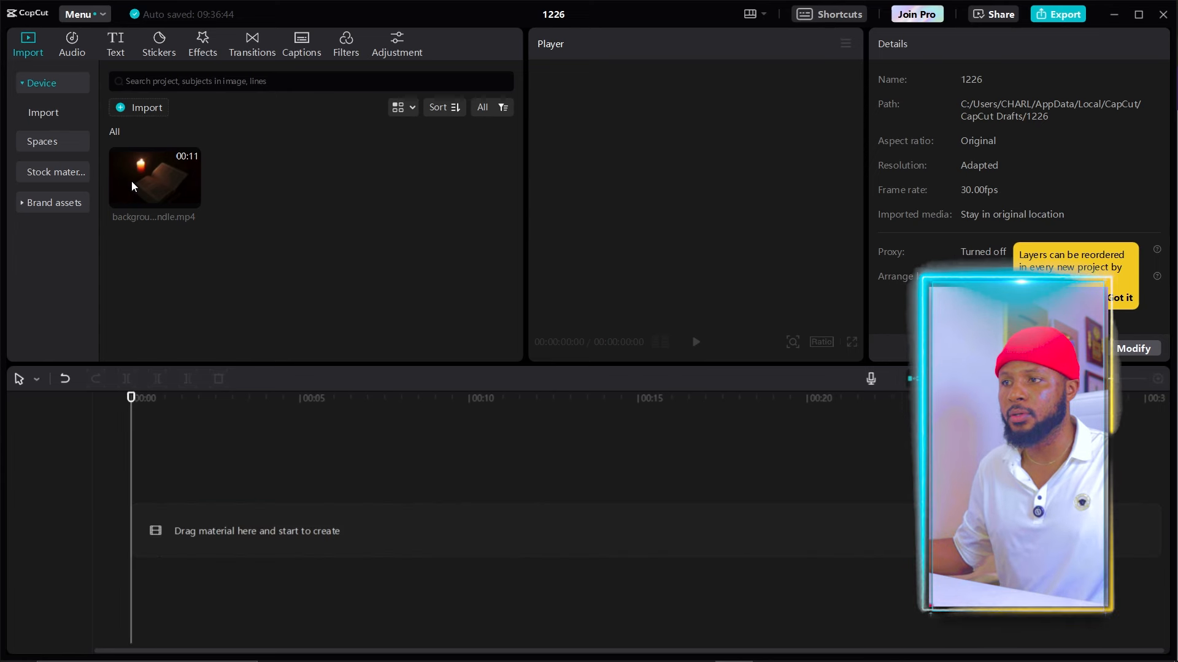
click(163, 170)
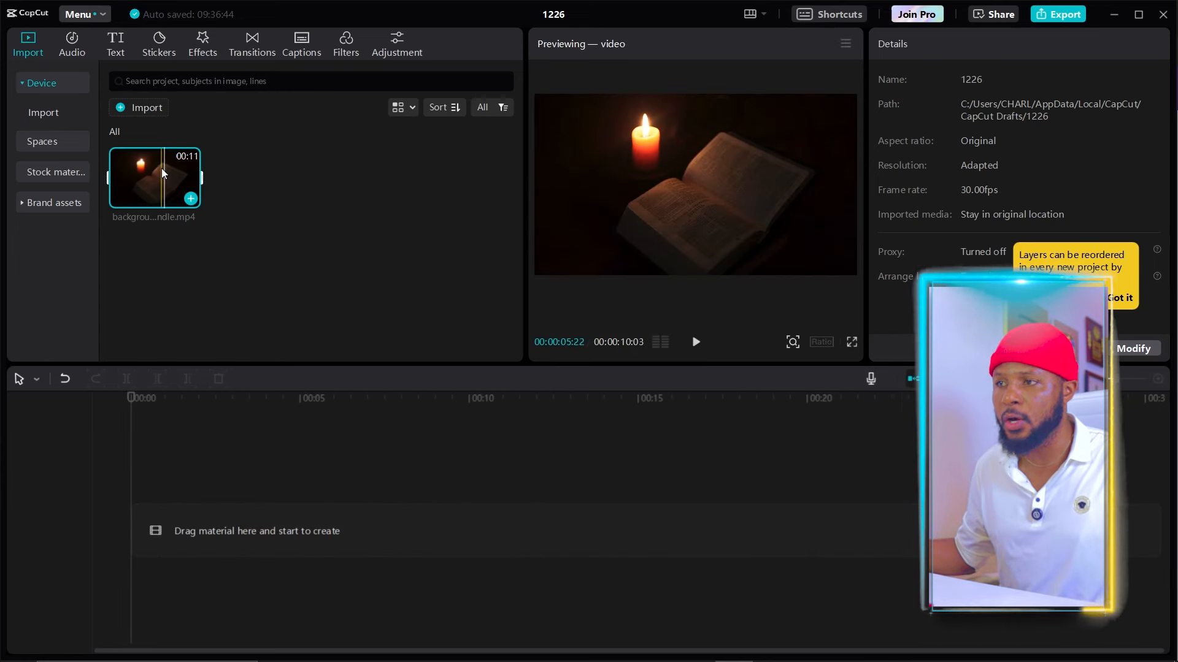
drag(163, 169, 132, 521)
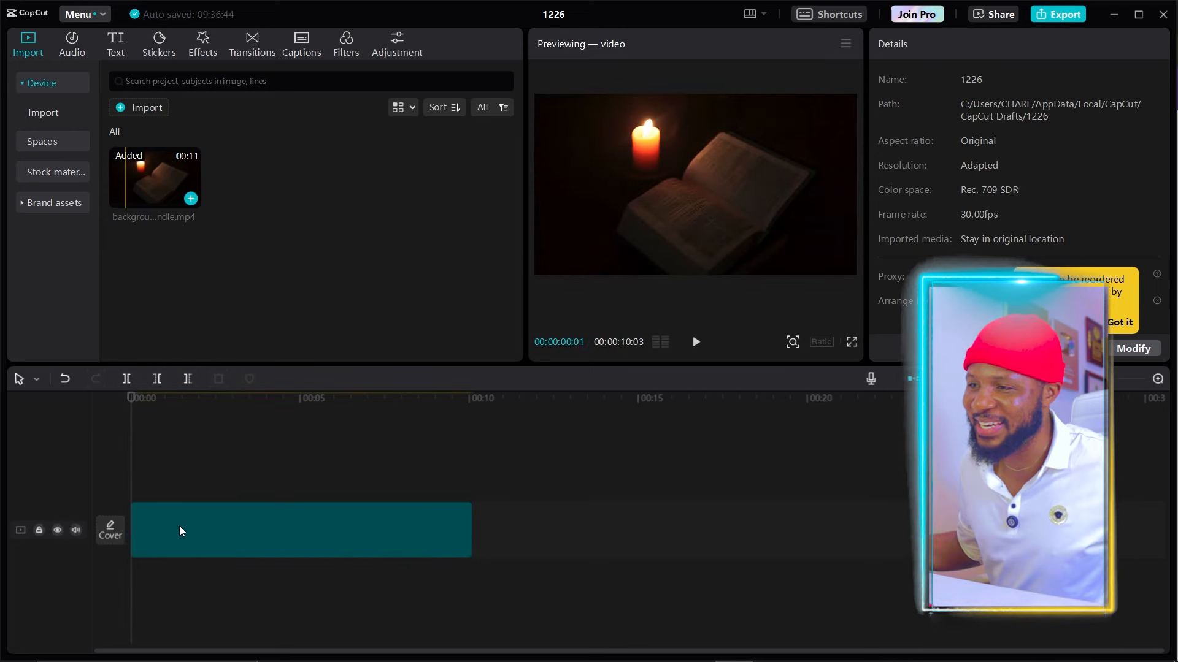
Copy the candle clip, paste it at the clip's end and move the copy onto the main track directly behind the original.
click(216, 518)
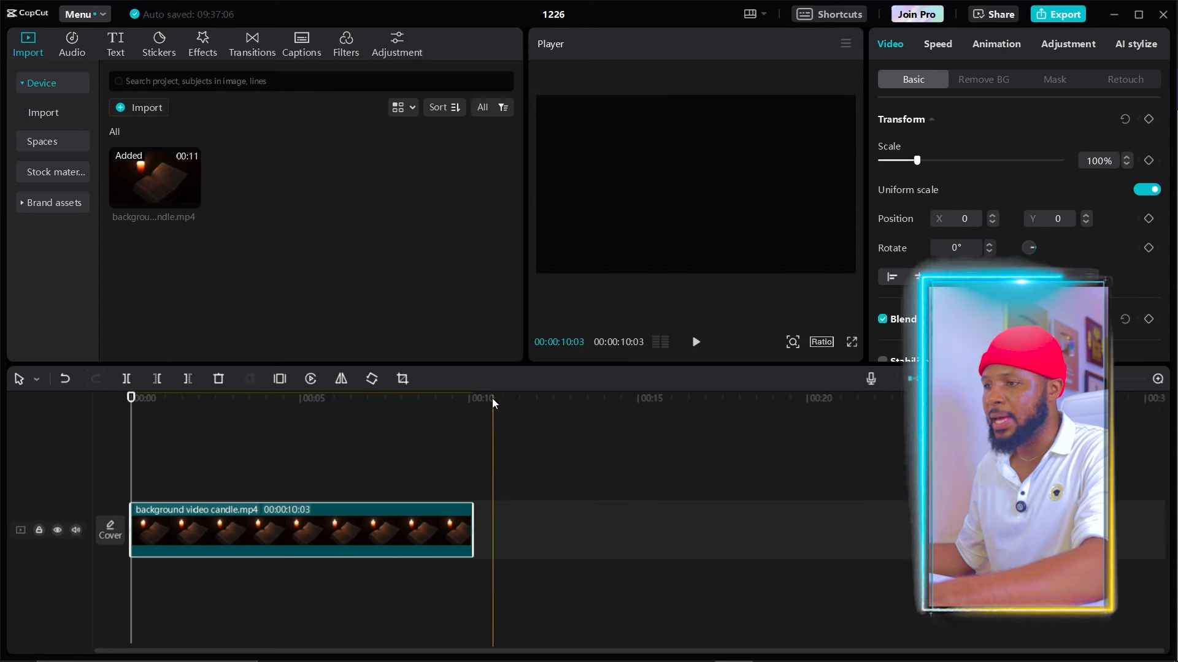
click(476, 404)
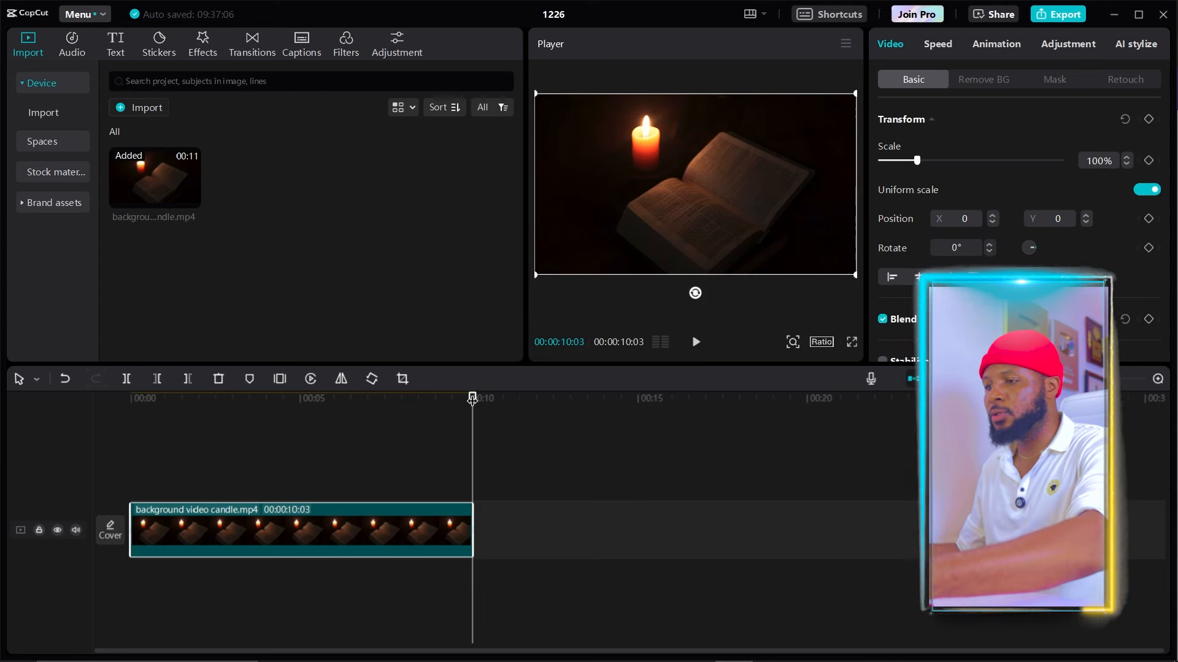
key(ctrl+c)
key(ctrl+v)
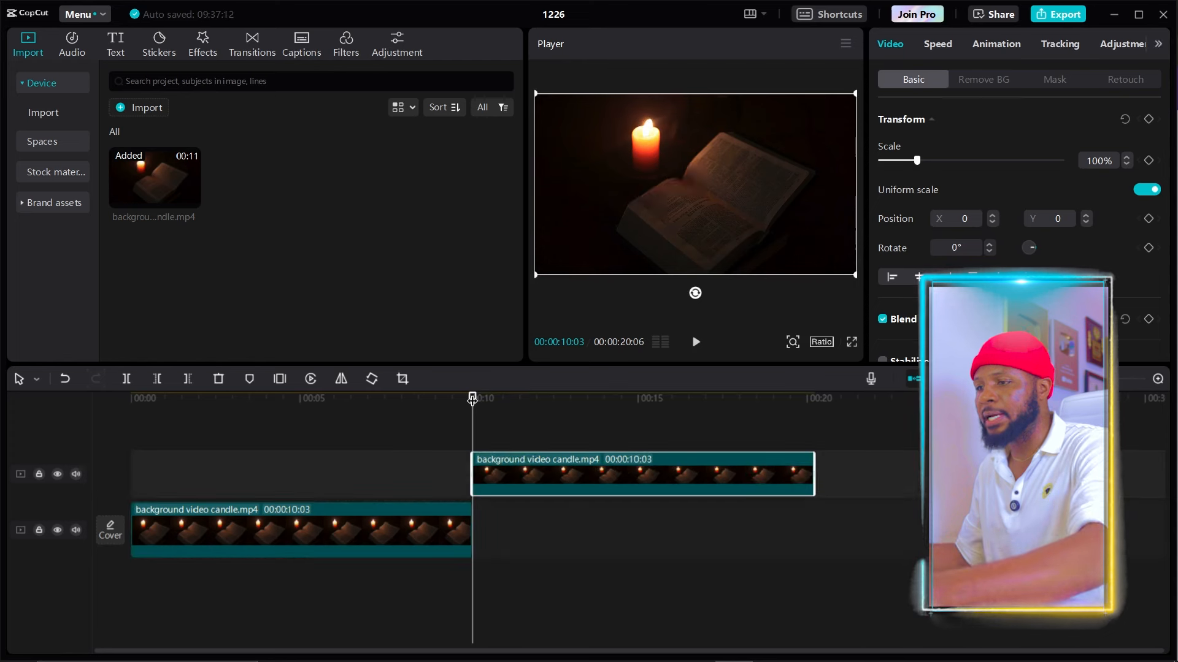
drag(540, 476, 532, 518)
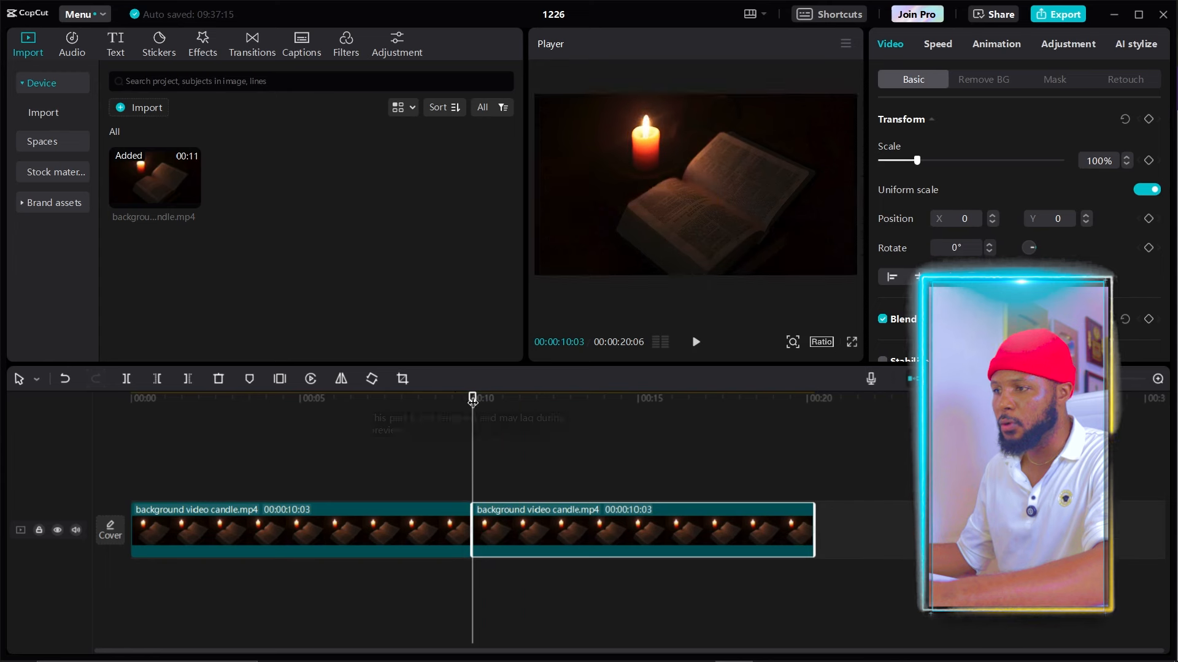
Duplicate both candle clips together at the end of the sequence and move the copies onto the main track.
click(458, 398)
drag(460, 406, 419, 432)
drag(506, 434, 818, 502)
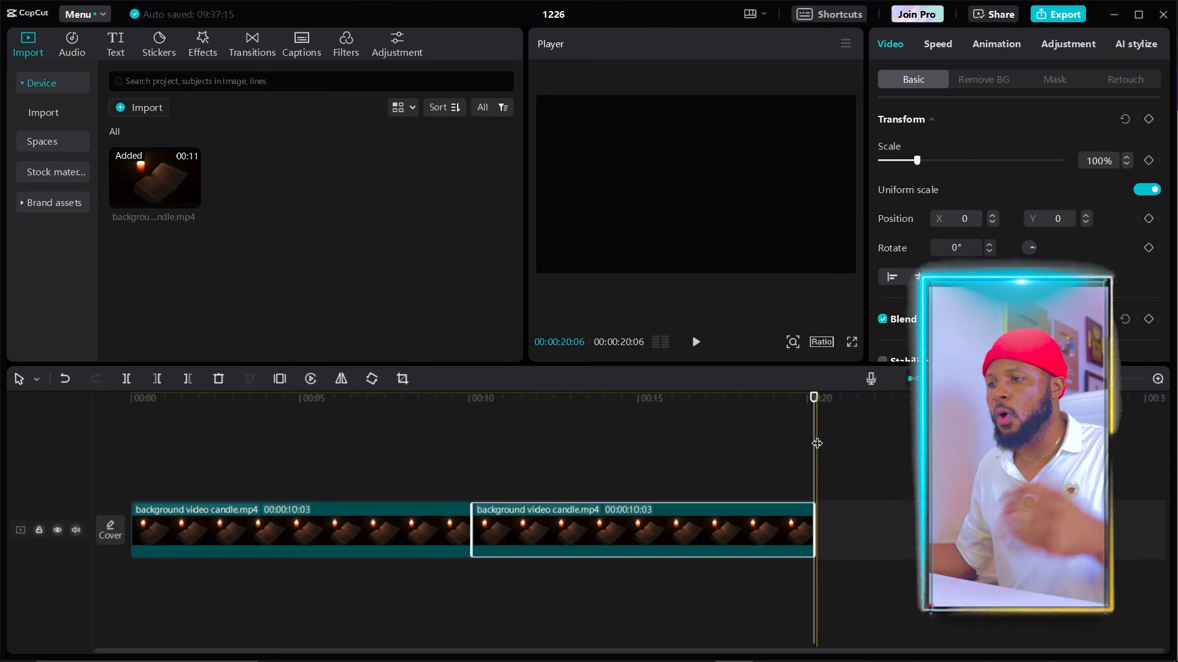
drag(899, 439, 147, 588)
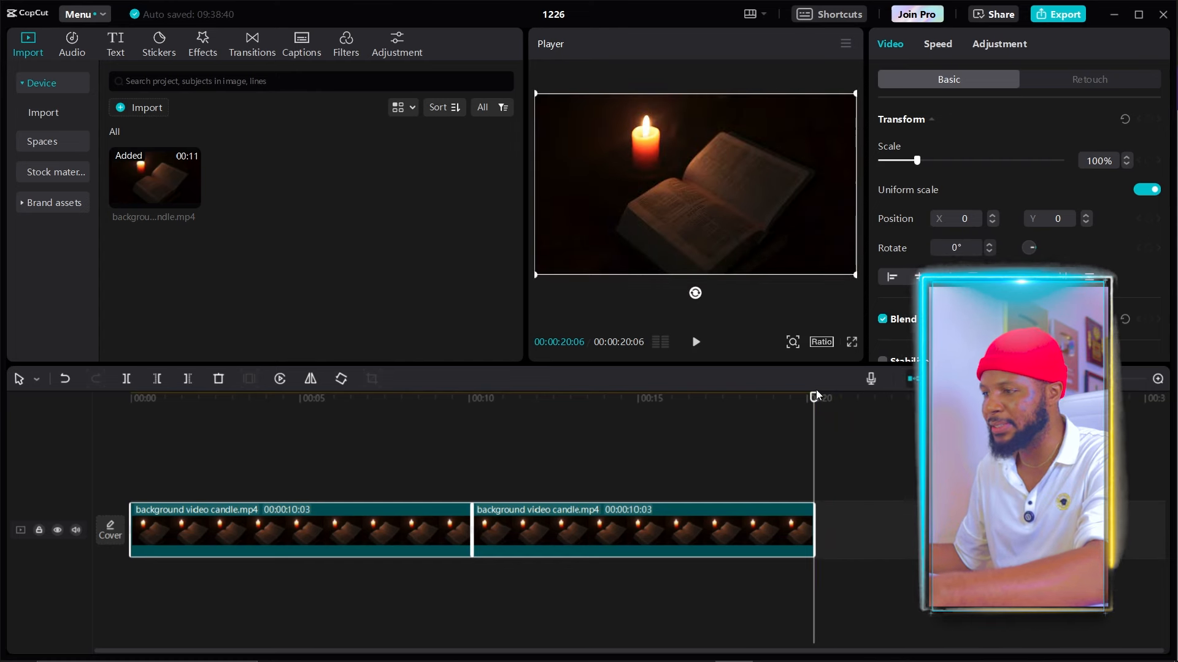
key(ctrl+v)
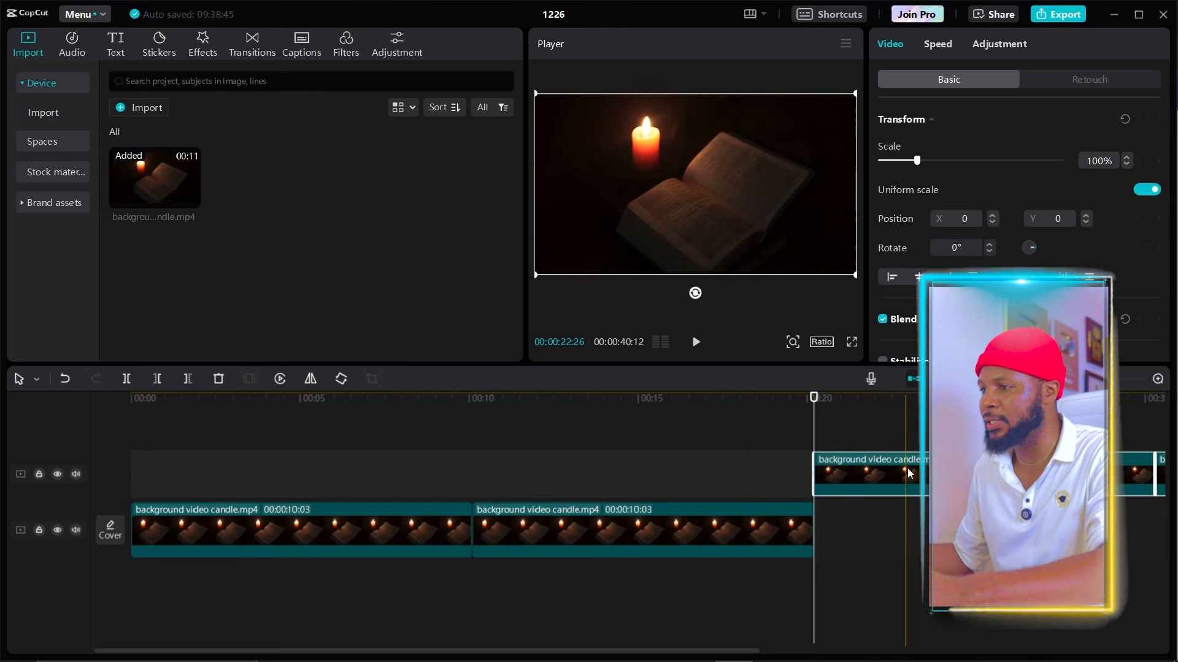
drag(855, 458, 858, 522)
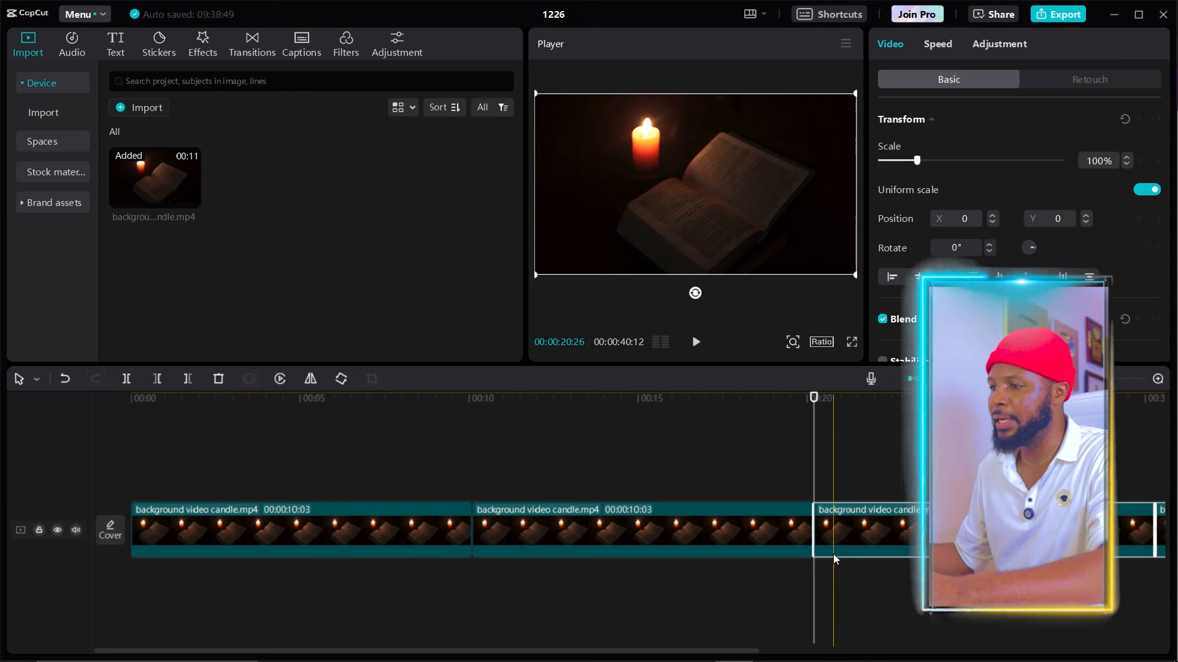
Duplicate all four candle clips at the end of the sequence and join the copies to the main track.
mouse_move(1098, 379)
mouse_down()
mouse_move(1109, 379)
mouse_move(1084, 379)
mouse_up()
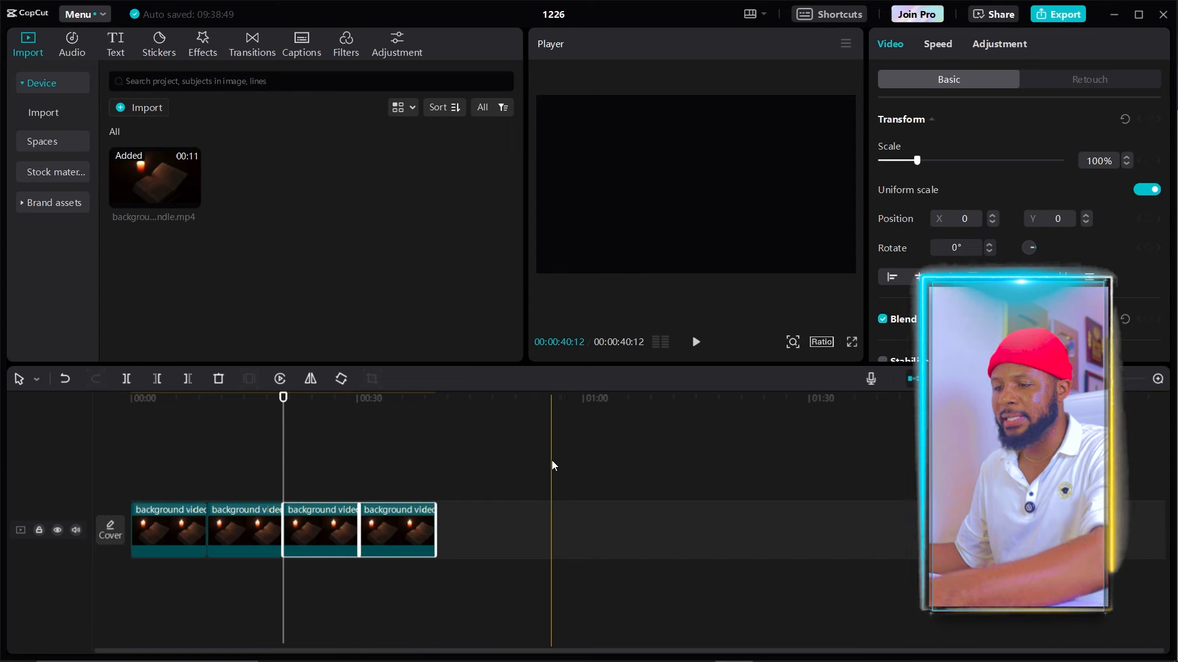
key(ctrl+a)
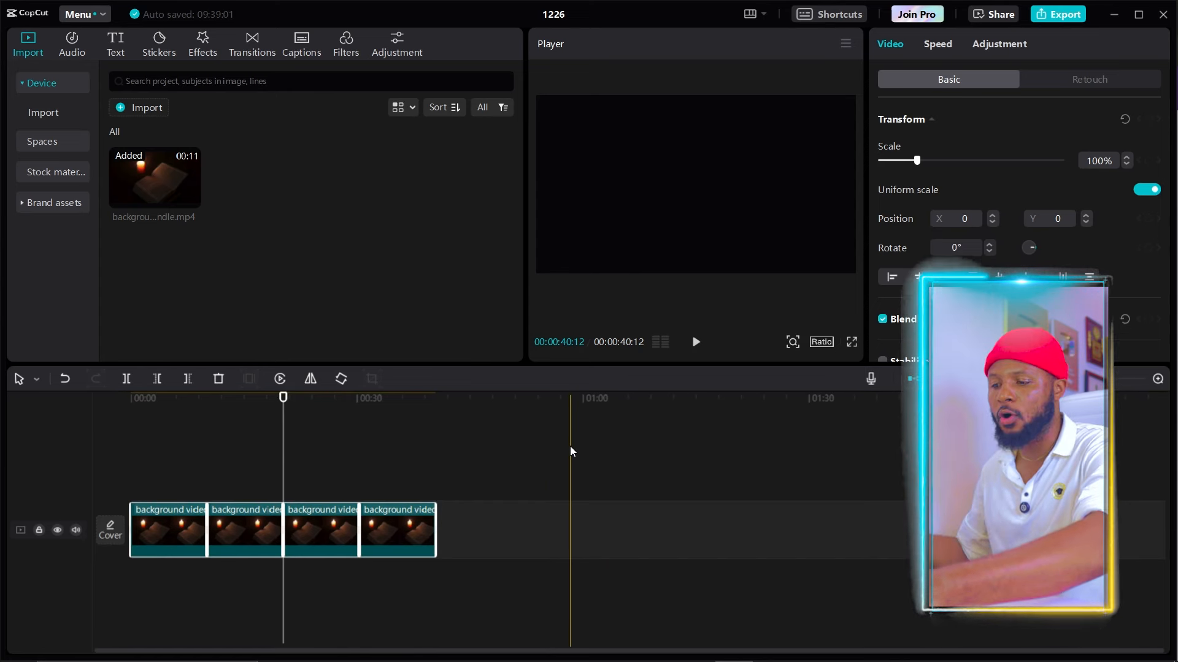
click(435, 400)
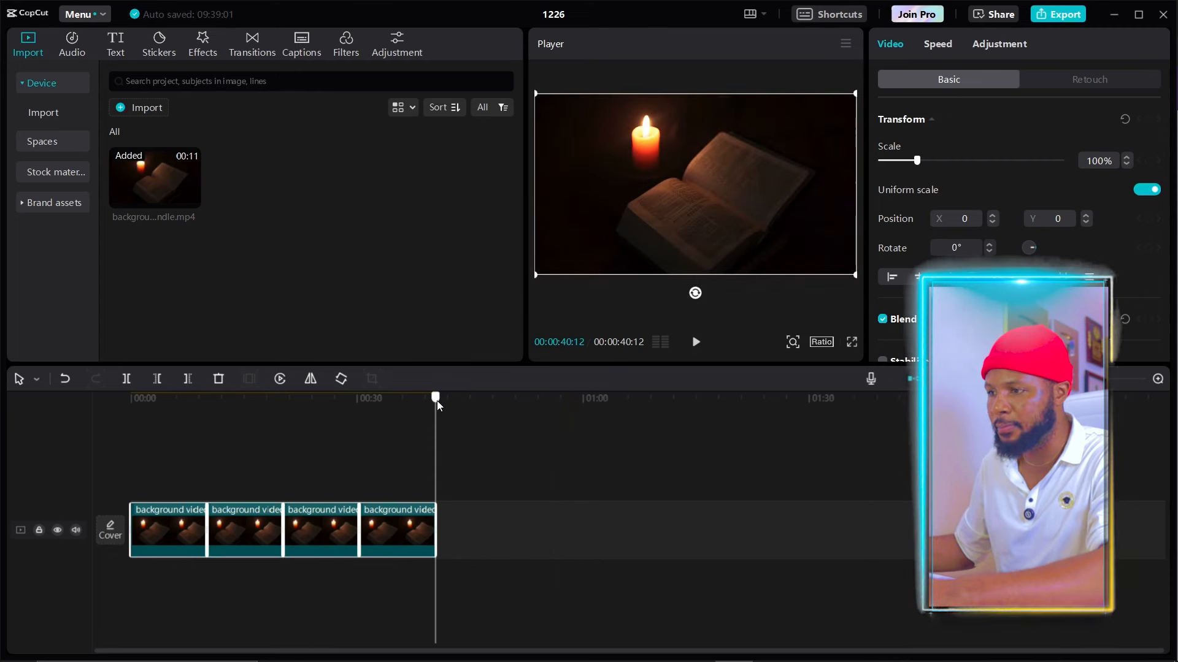
key(ctrl+v)
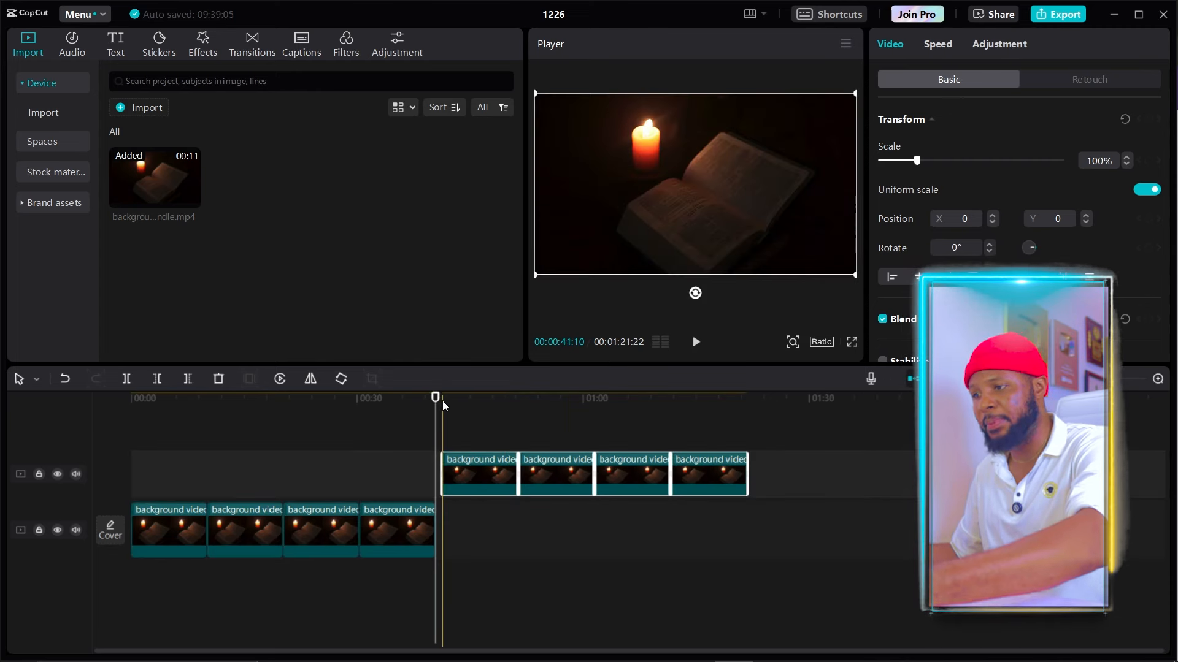
drag(470, 474, 470, 526)
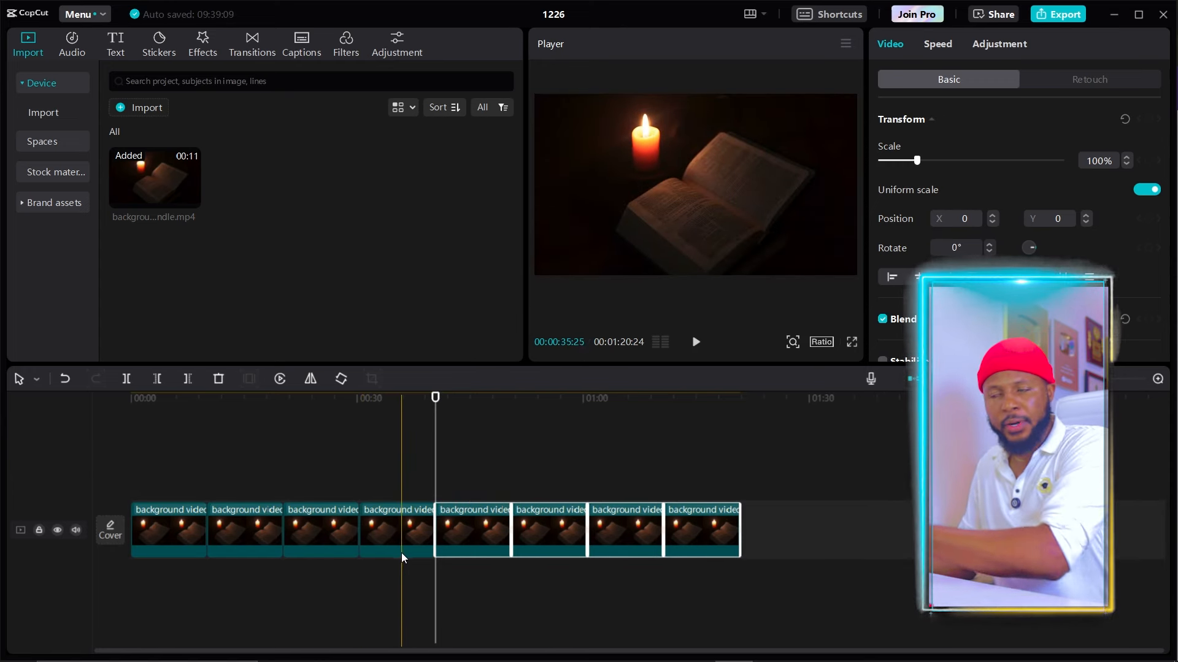
Duplicate all eight candle clips at the end of the sequence and attach the copies to the main track.
key(ctrl+a)
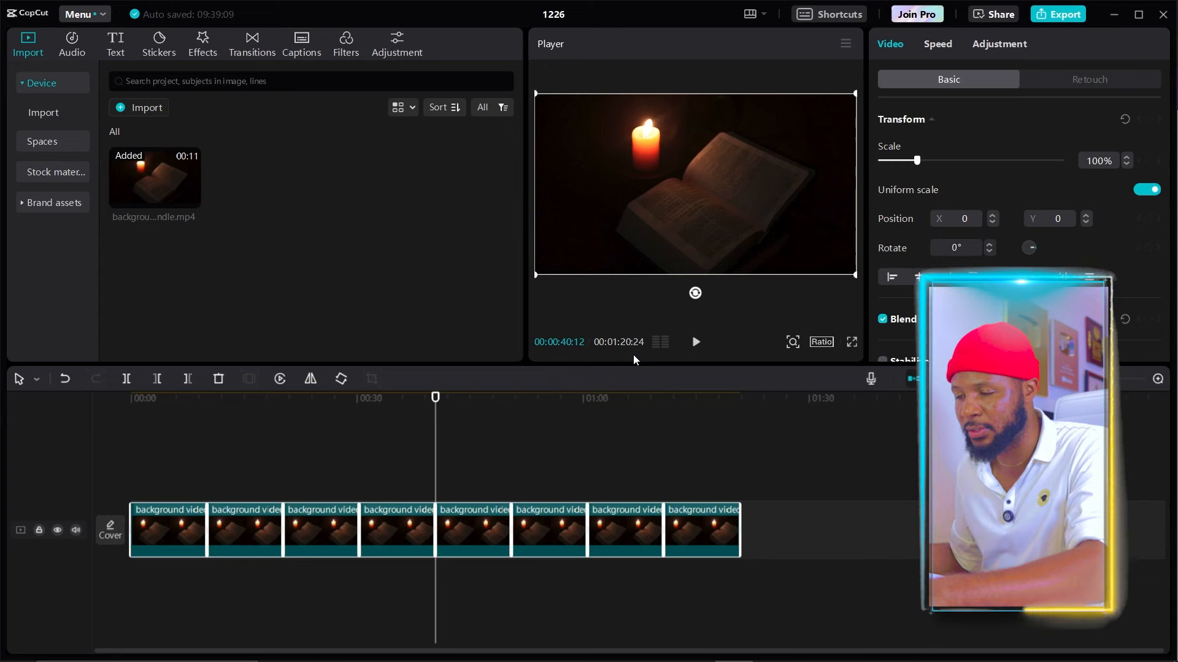
click(744, 400)
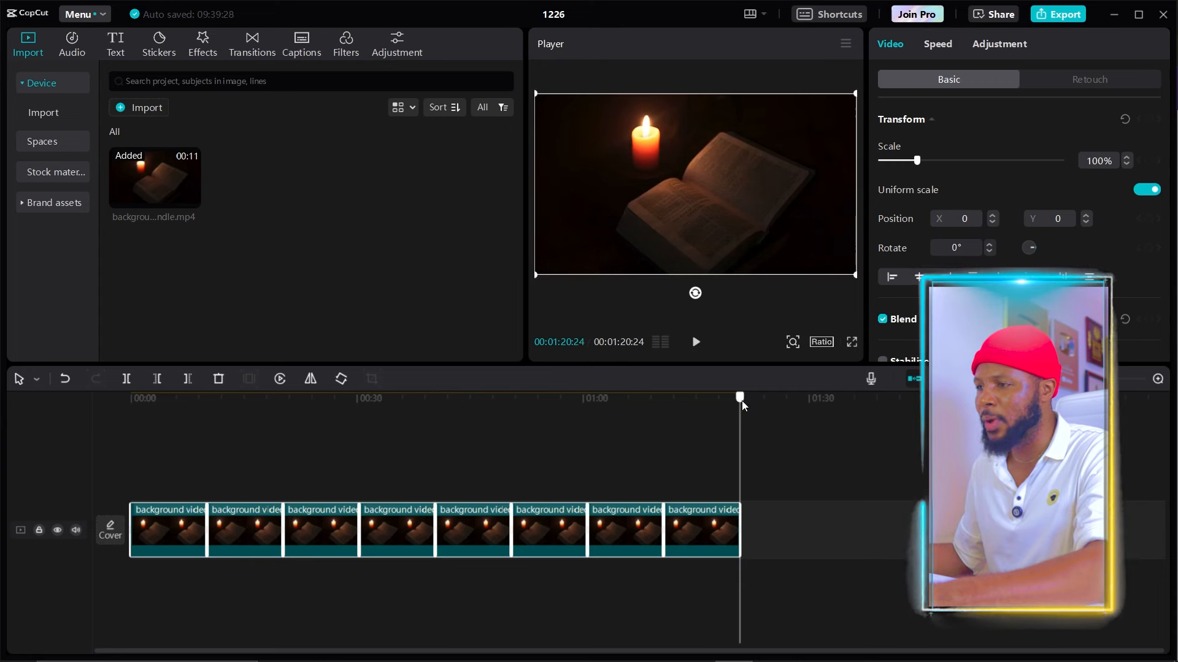
key(ctrl+v)
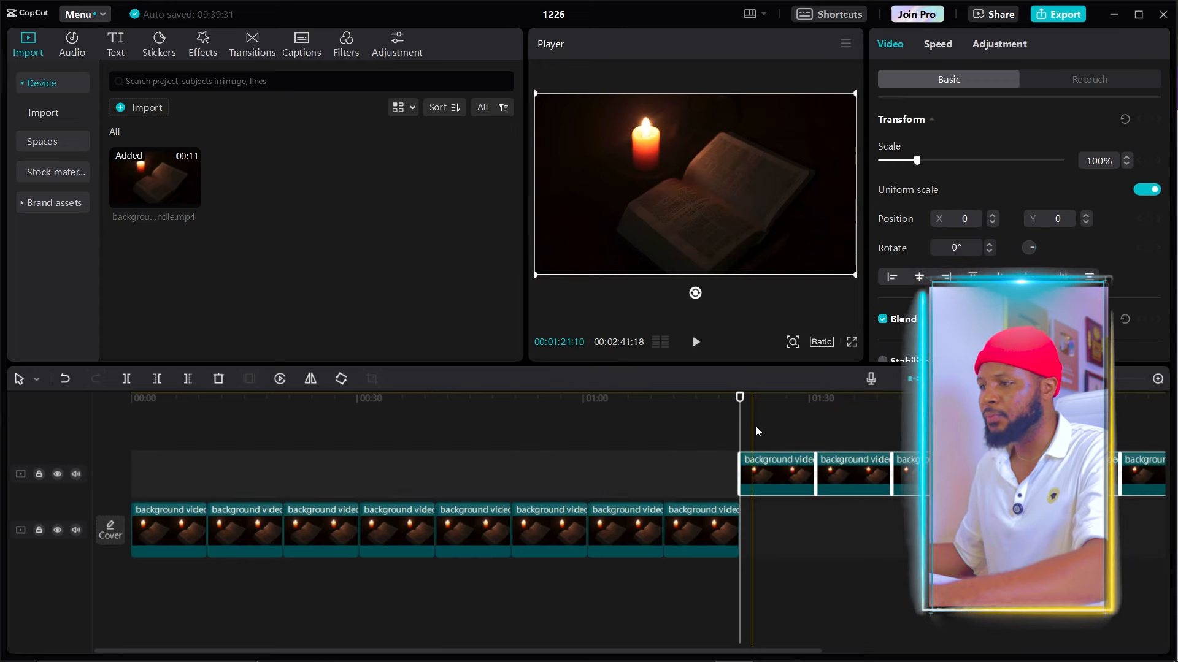
drag(759, 457, 761, 522)
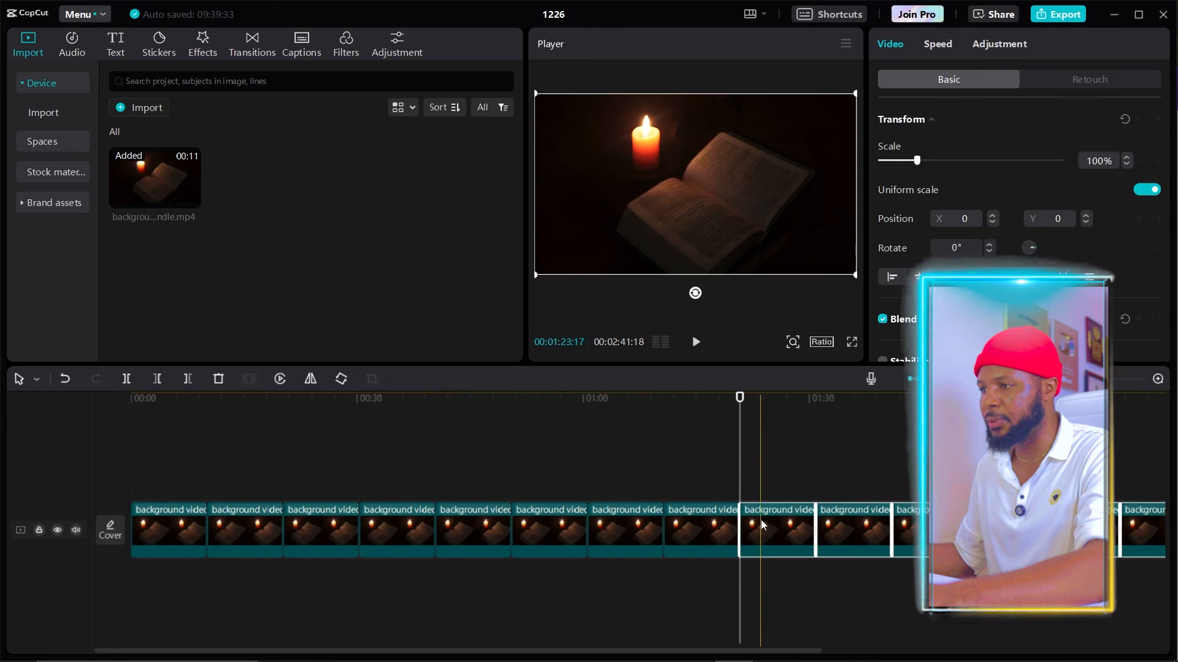
Duplicate all sixteen candle clips at the end of the sequence and move the copies onto the main track.
drag(1099, 379, 1084, 379)
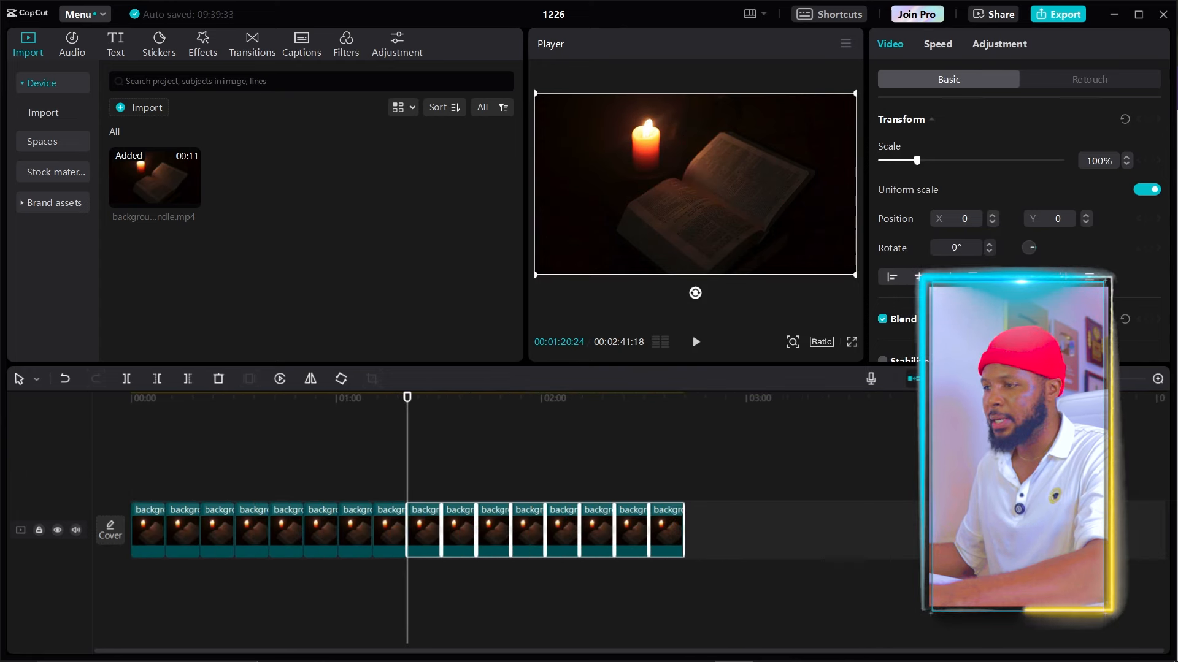
click(746, 460)
key(ctrl+a)
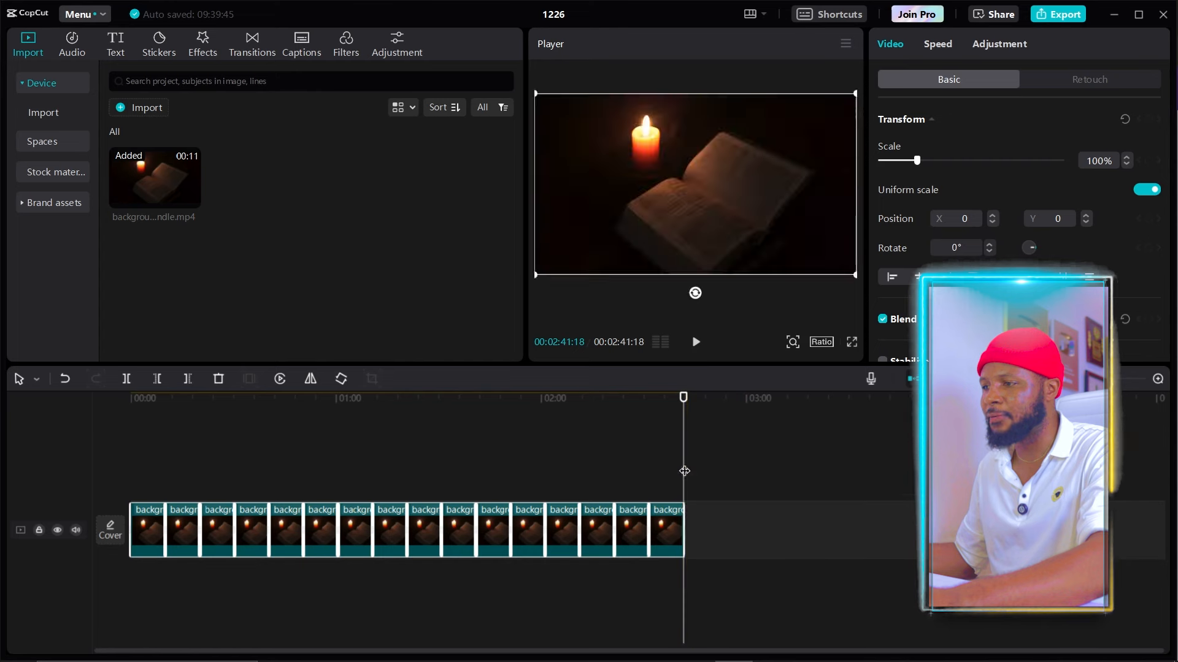
drag(686, 398, 681, 401)
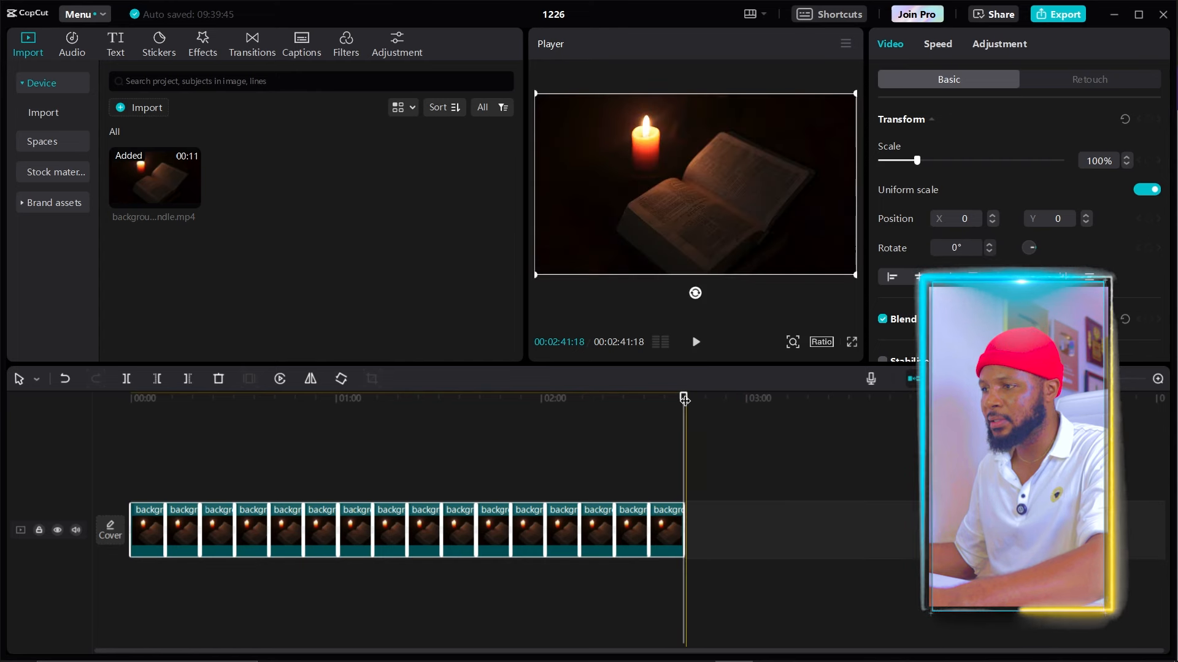
key(ctrl+v)
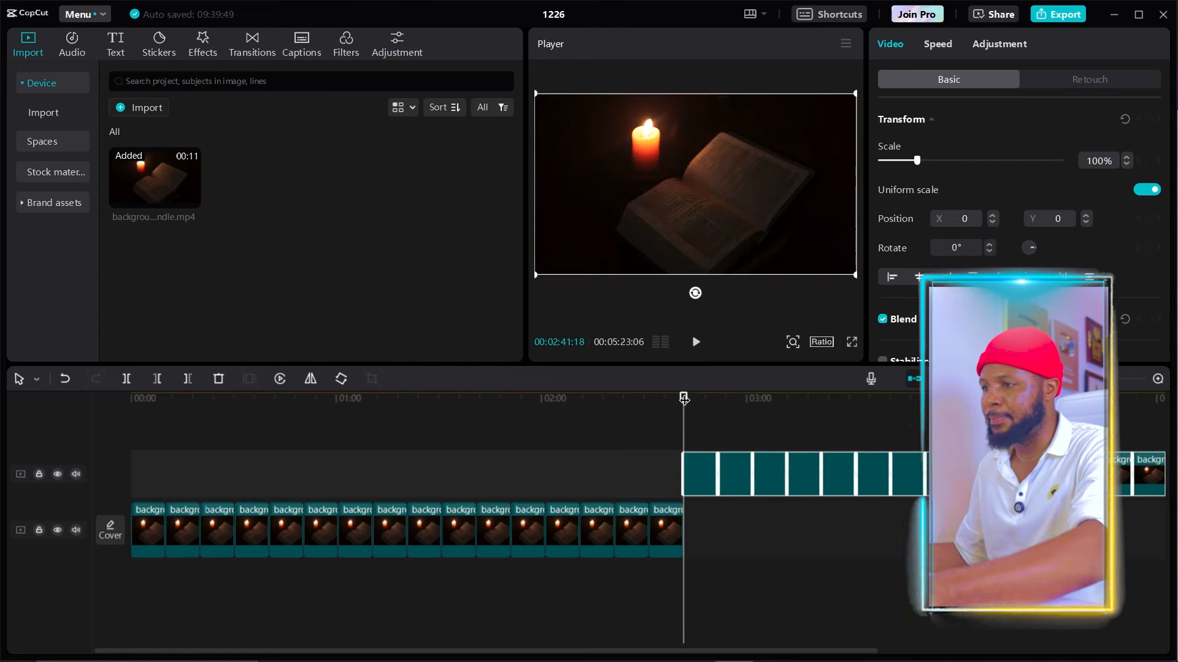
drag(696, 482, 696, 540)
Duplicate all thirty-two candle clips at the end of the sequence and join the copies to the main track.
drag(1151, 389, 1153, 403)
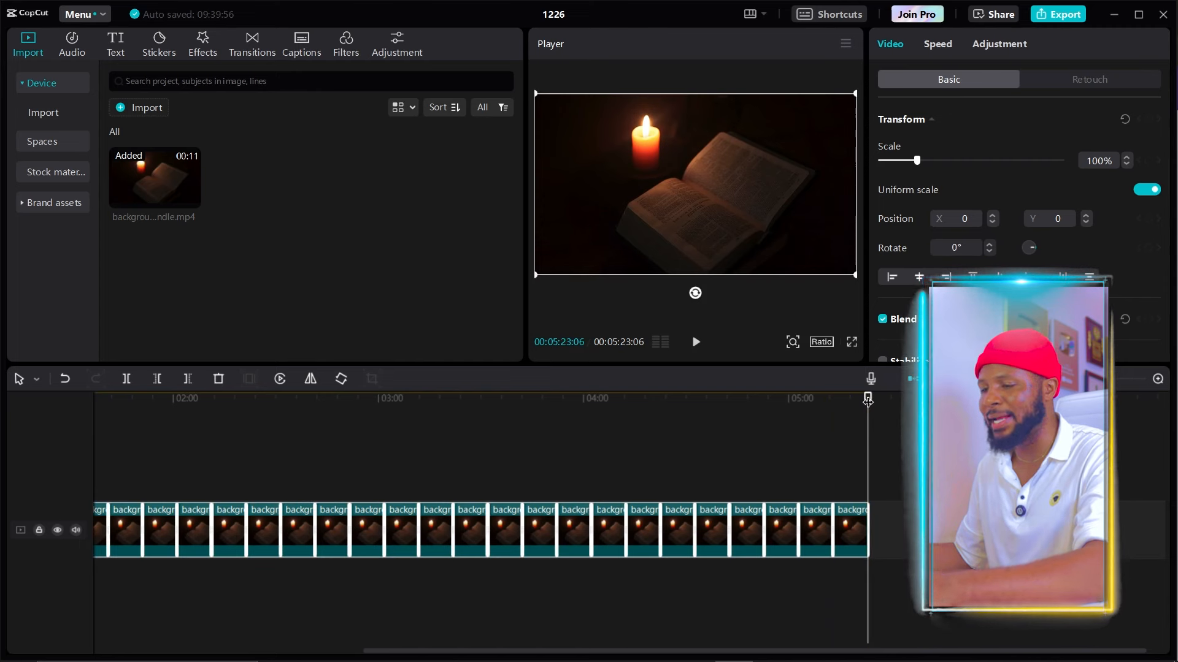
key(ctrl+v)
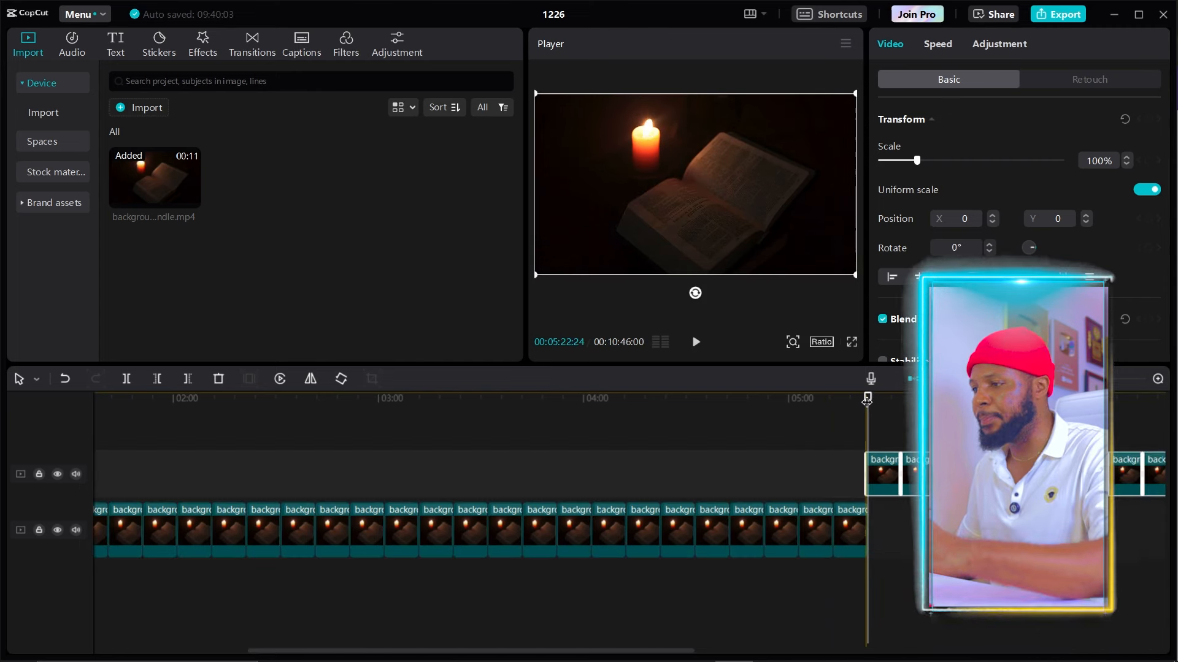
drag(919, 506, 917, 519)
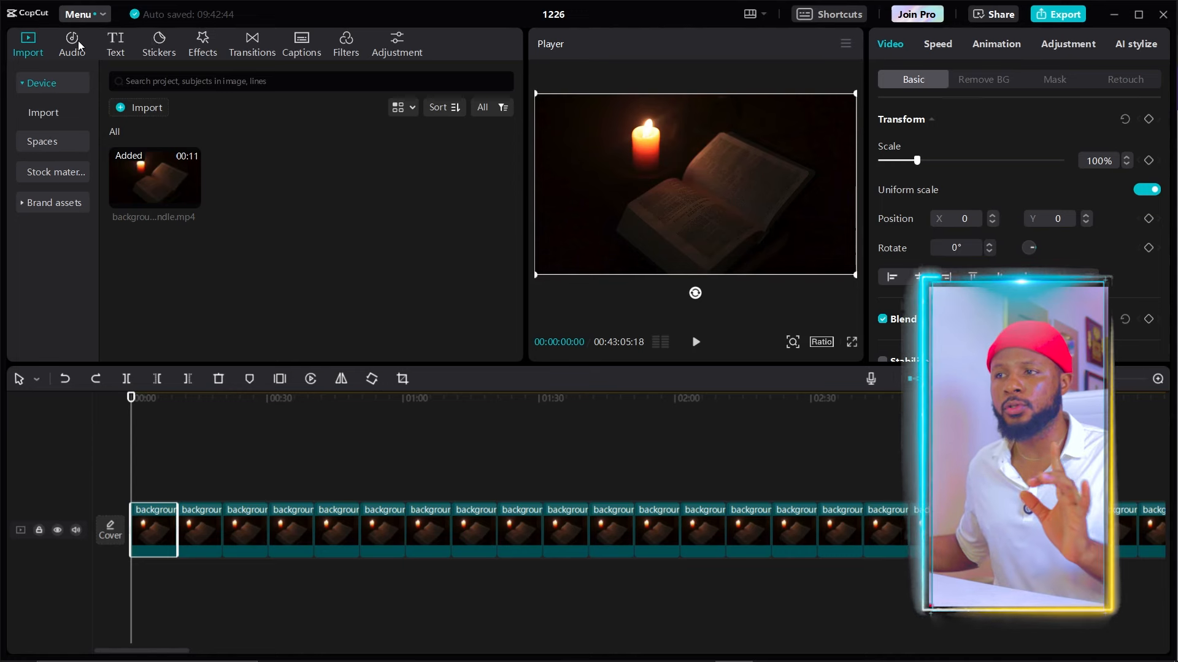
Extract the audio from "Promises of God Part 1 - Made with Clipchamp.mp4" and place it below the candle clips at the timeline's start.
click(71, 48)
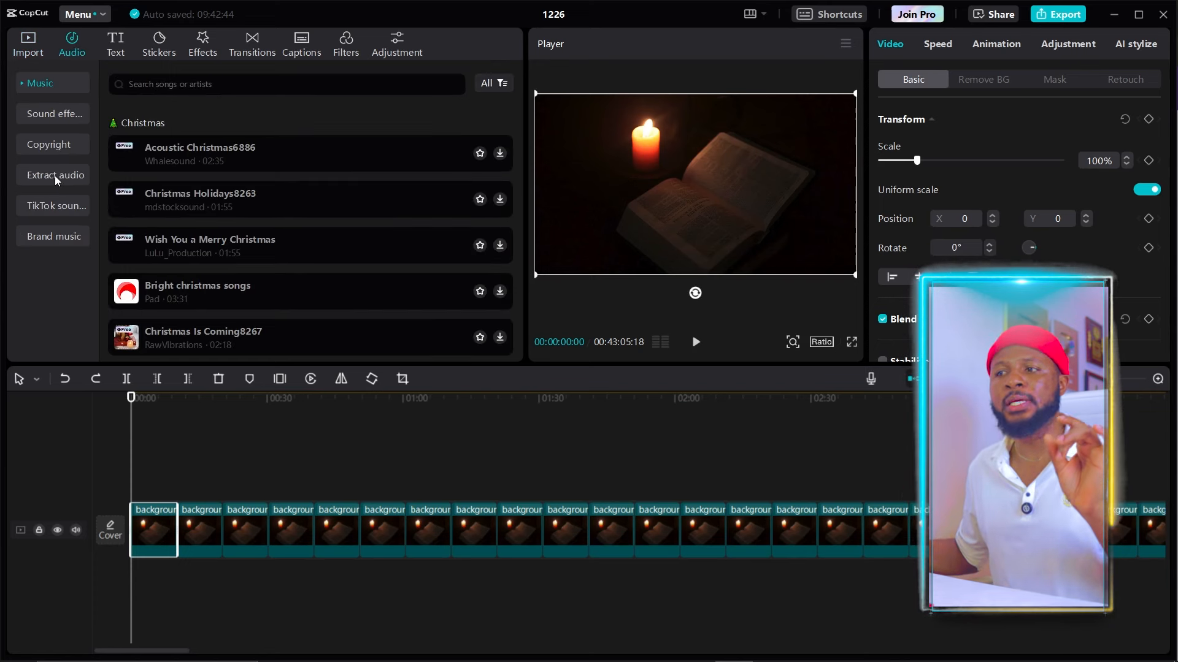
click(55, 176)
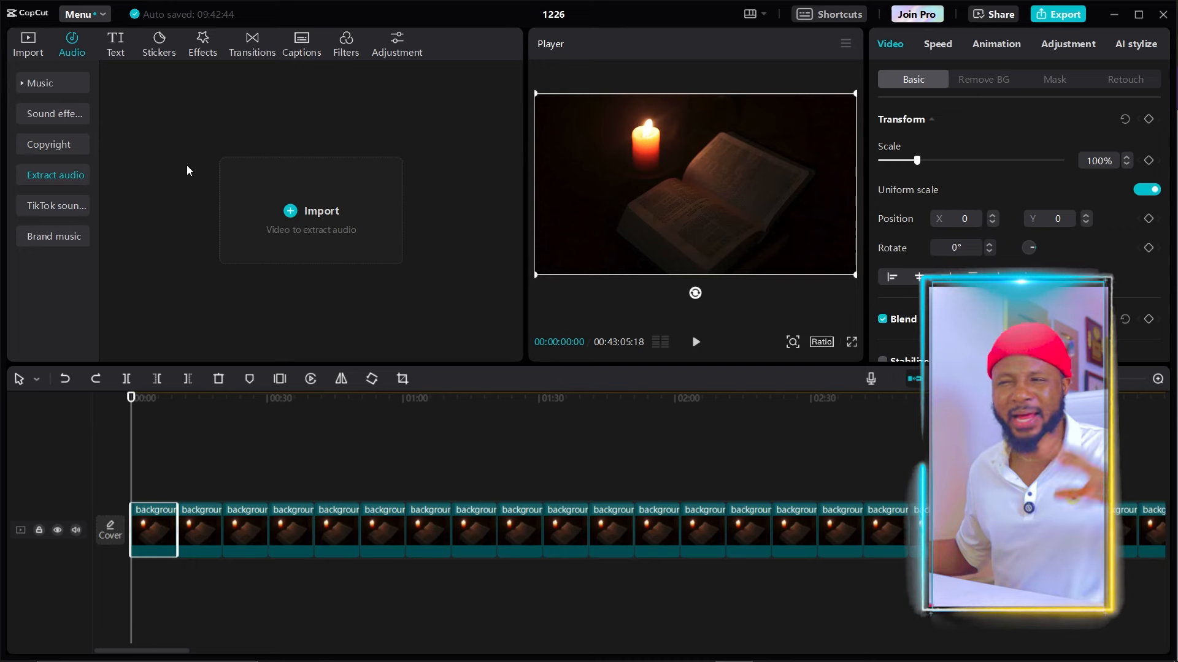
click(297, 213)
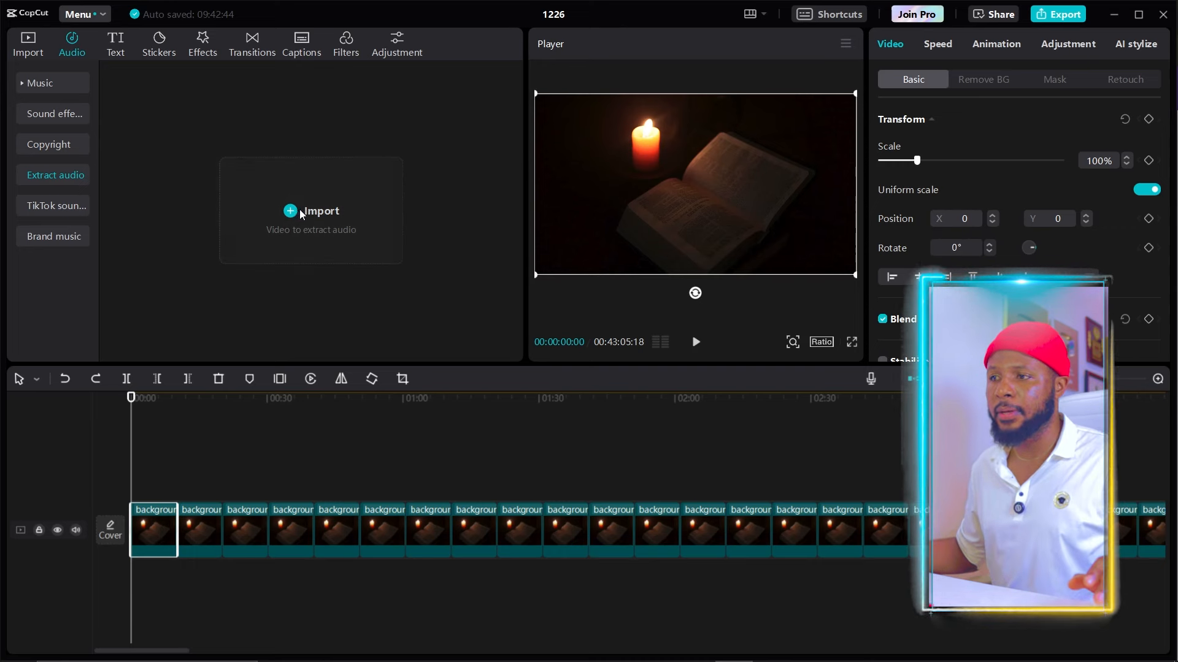
scroll(203, 270, down, 2)
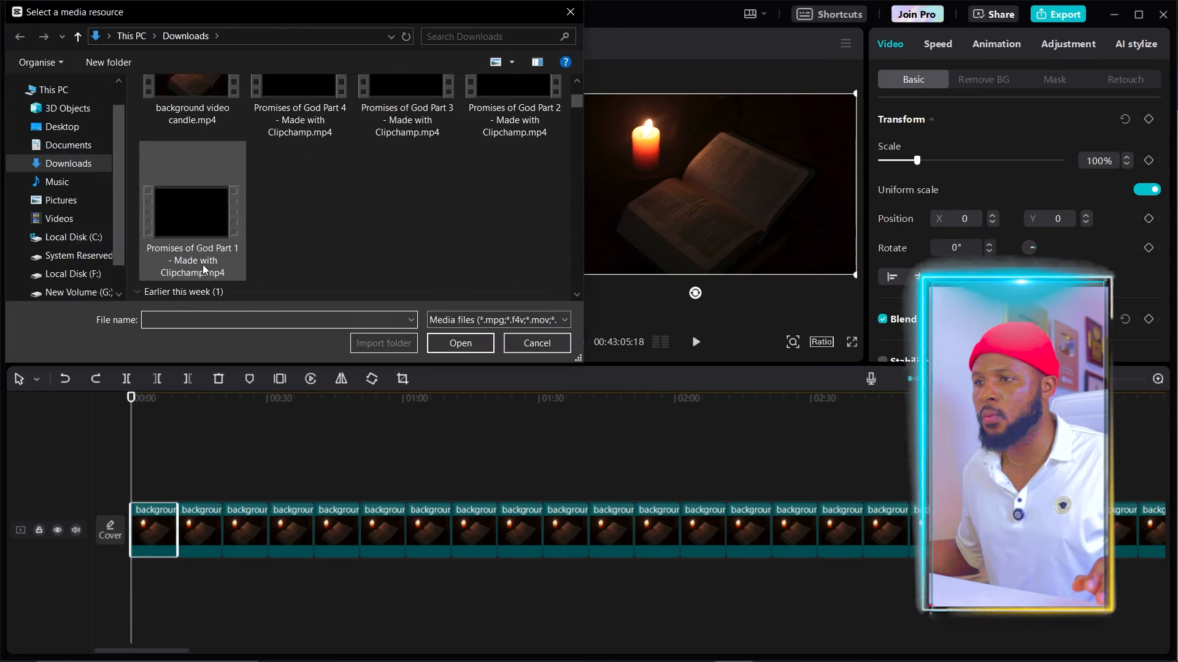
scroll(201, 222, down, 1)
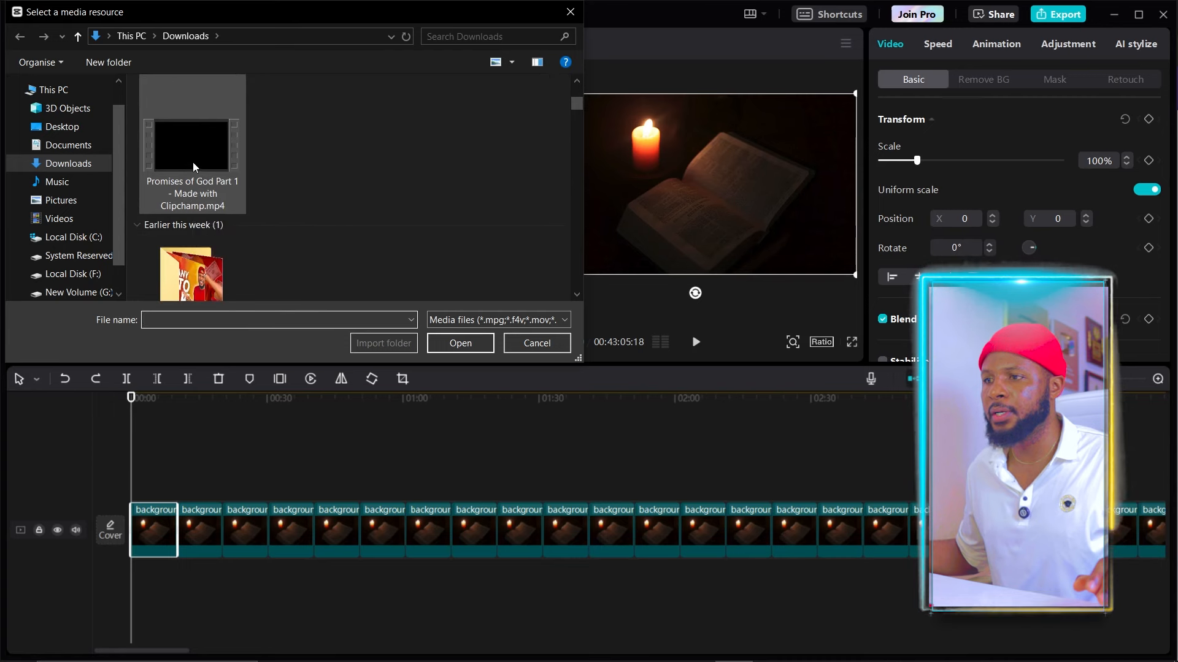
double_click(193, 161)
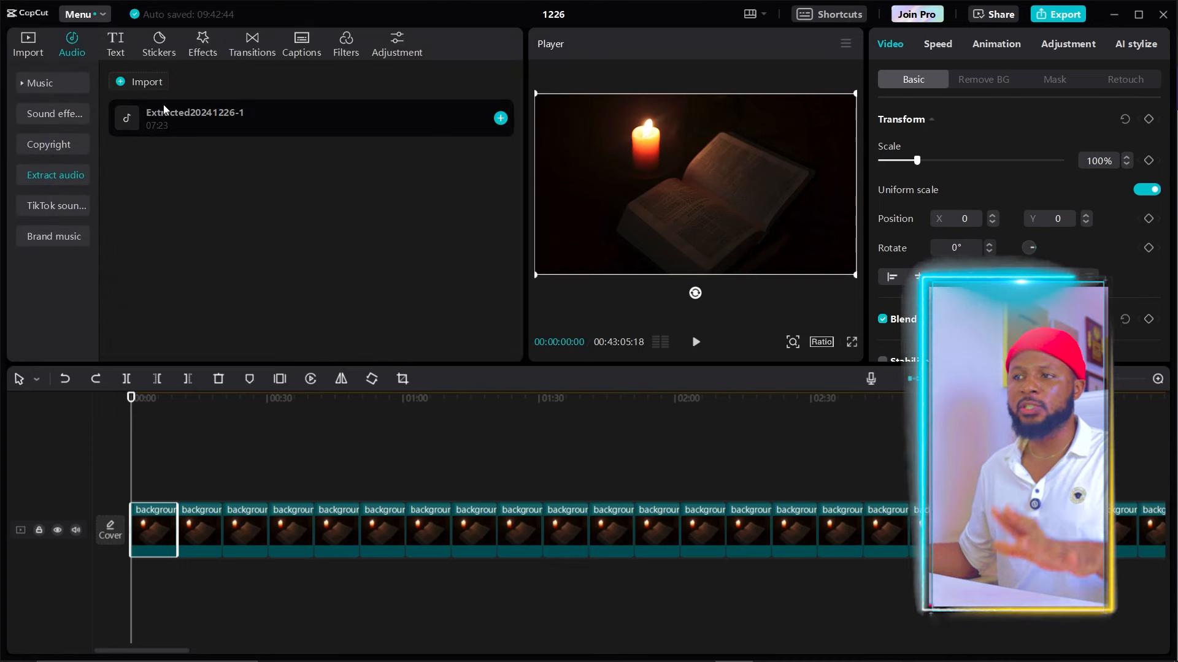
drag(208, 115, 129, 580)
Extract the audio from "Promises of God Part 2 - Made with Clipchamp.mp4" and add it to the timeline near the end of the first voiceover.
drag(1108, 380, 1086, 380)
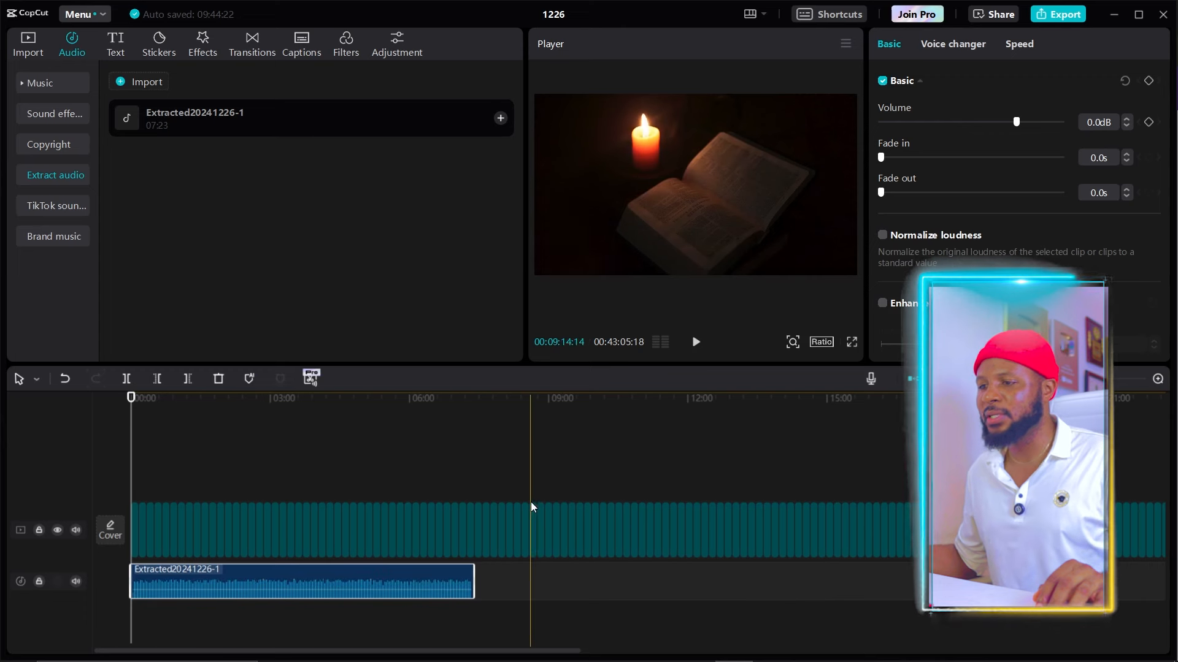
click(472, 400)
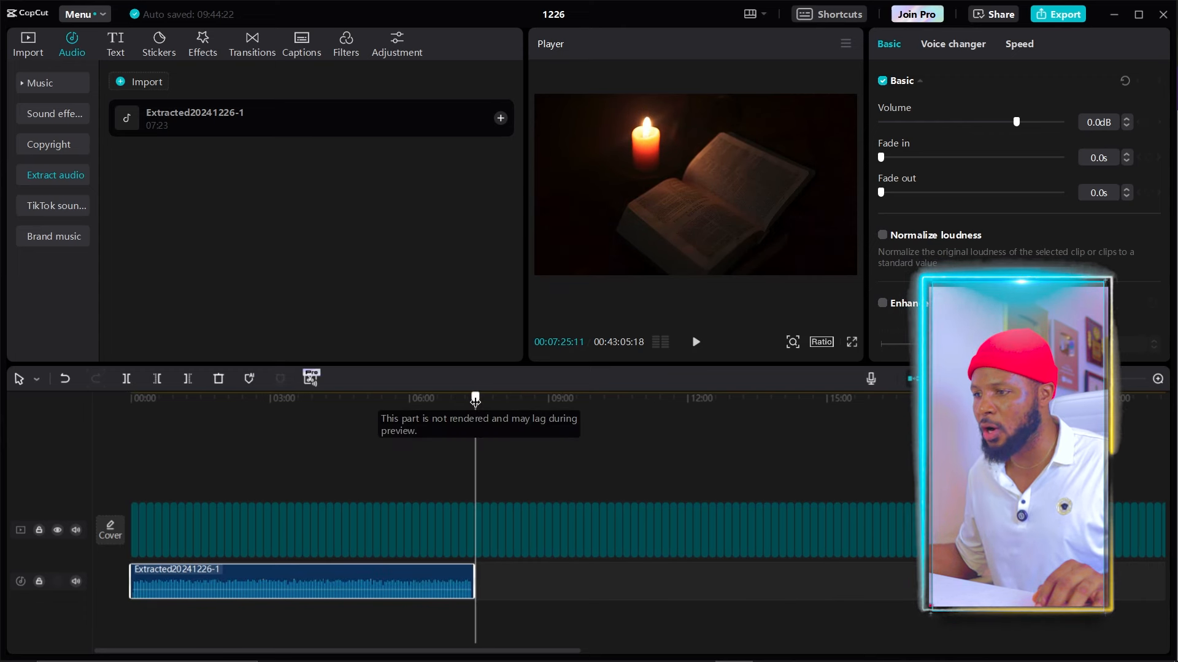
drag(476, 402, 470, 407)
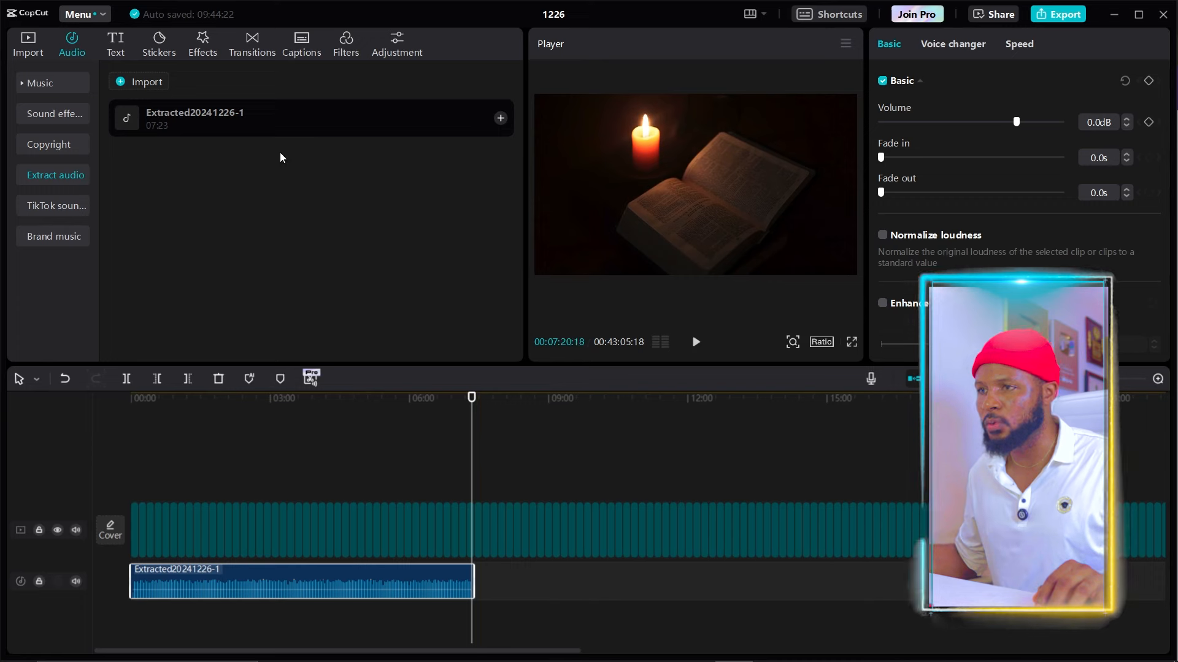
click(133, 82)
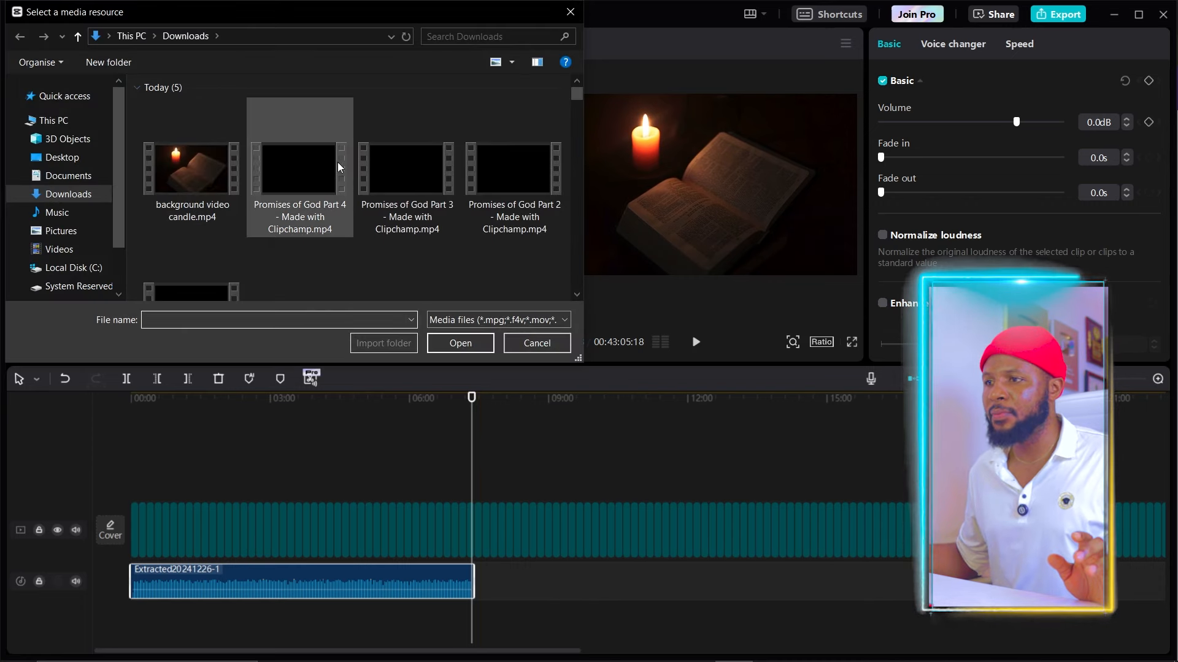
double_click(532, 175)
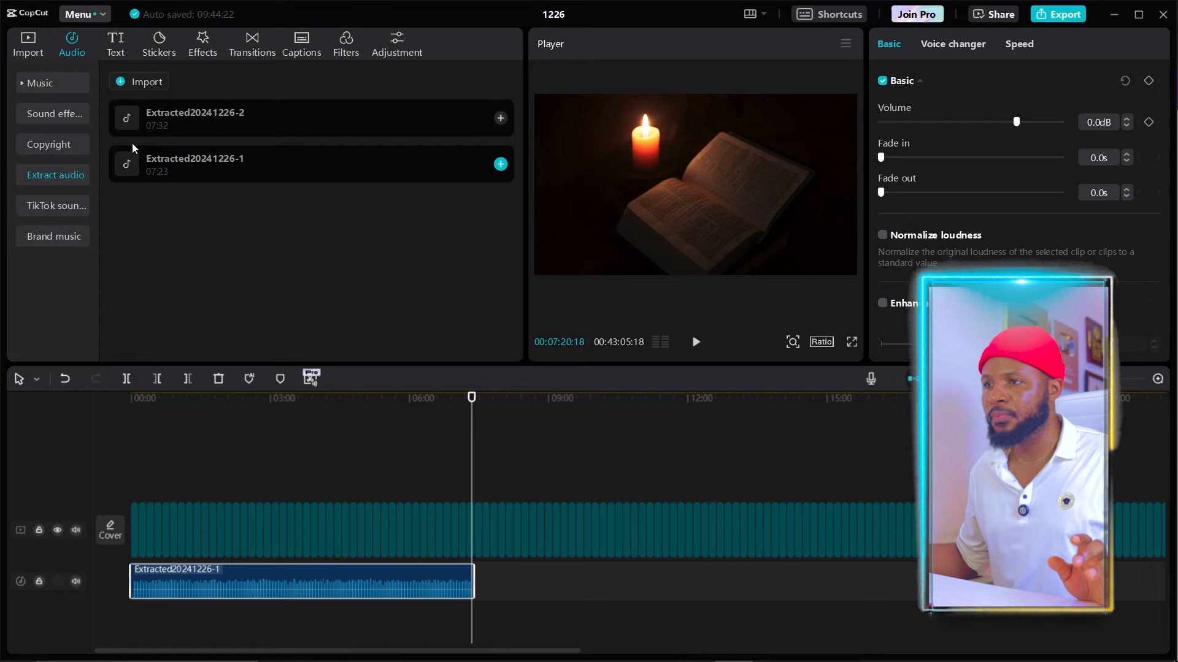
drag(182, 116, 498, 544)
Trim the first voiceover's end to where the second begins, and join the second clip directly behind it on the same track.
click(1121, 378)
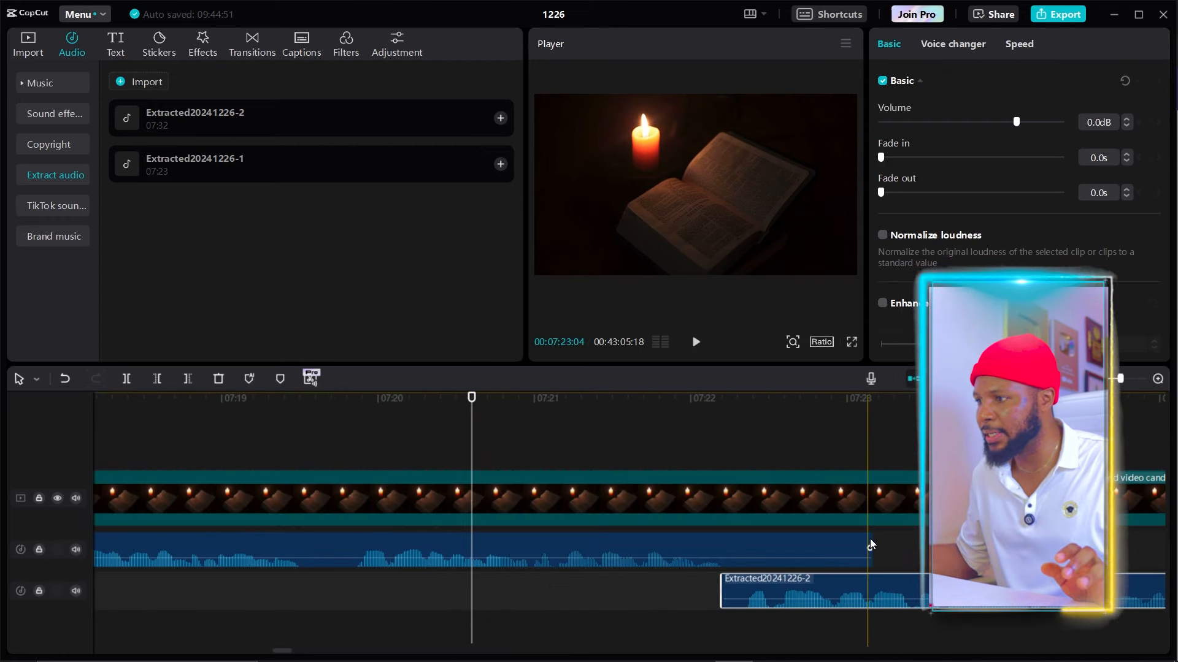
click(837, 549)
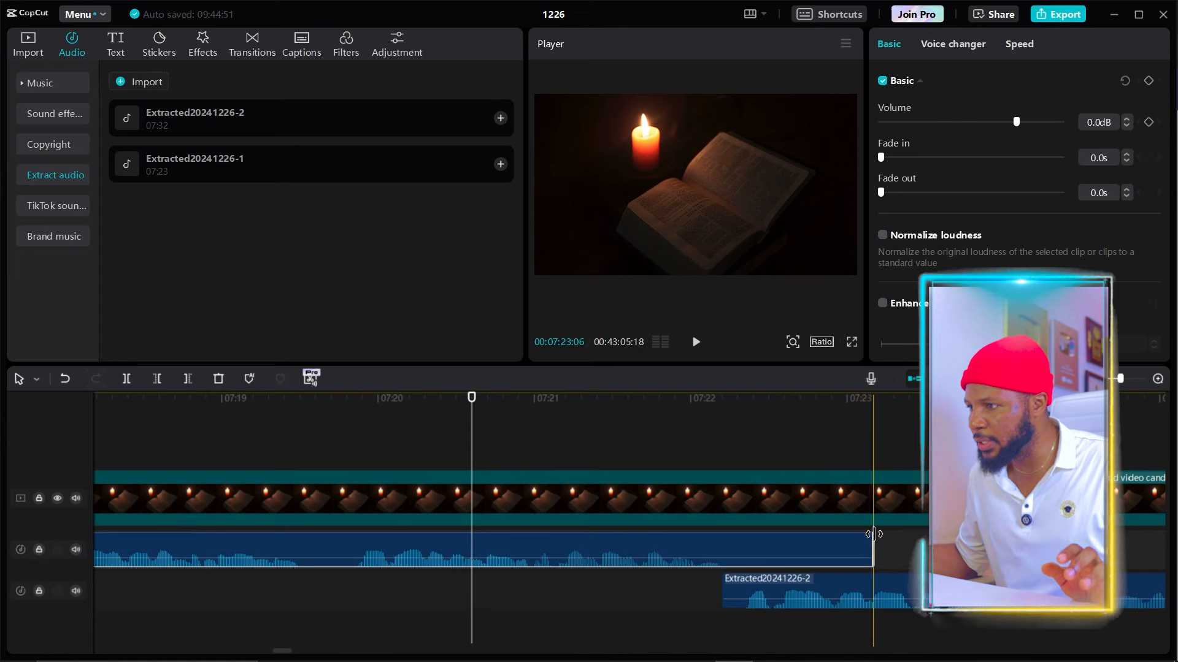
drag(873, 534, 731, 541)
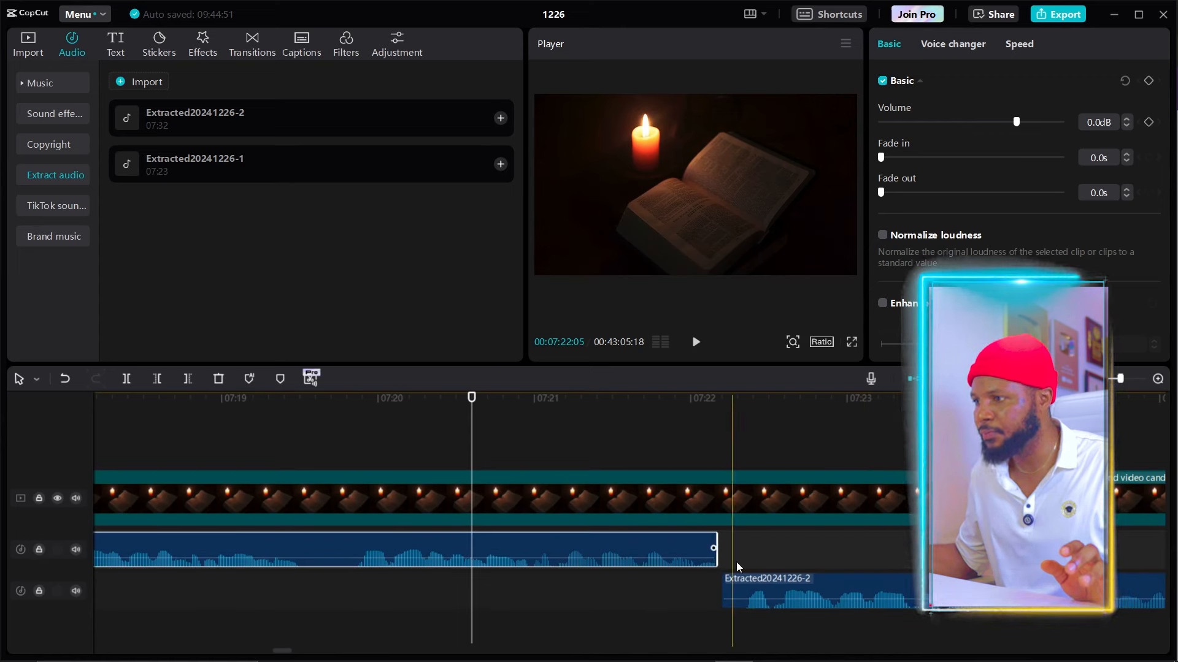
click(774, 556)
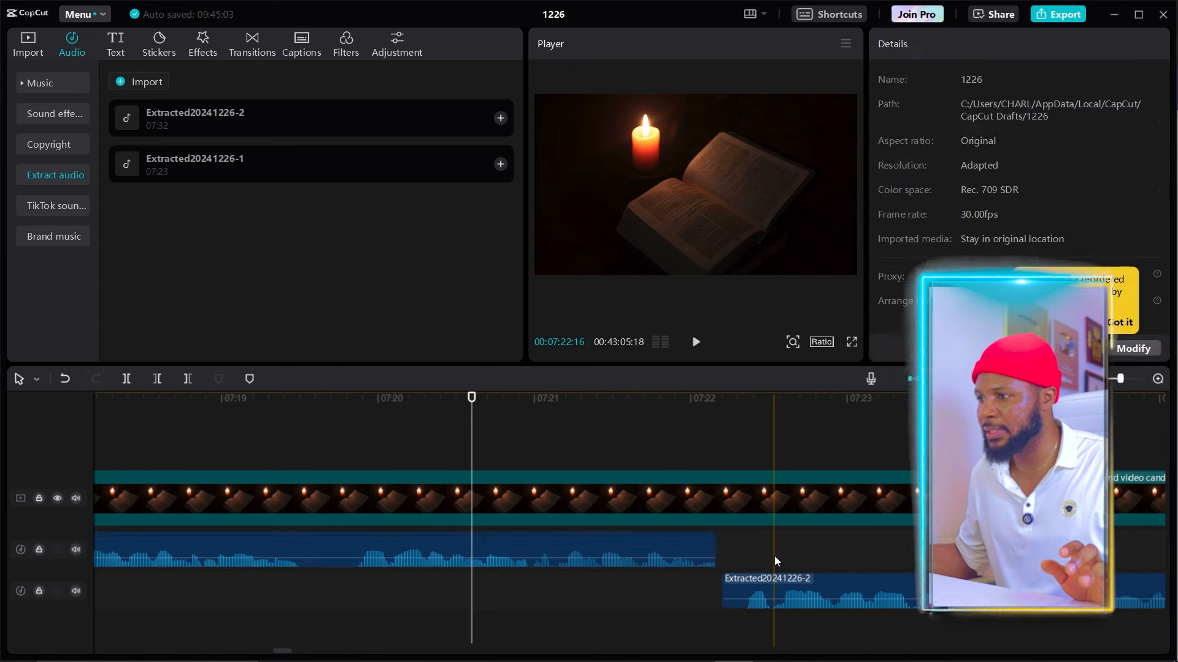
click(713, 543)
drag(714, 538, 722, 537)
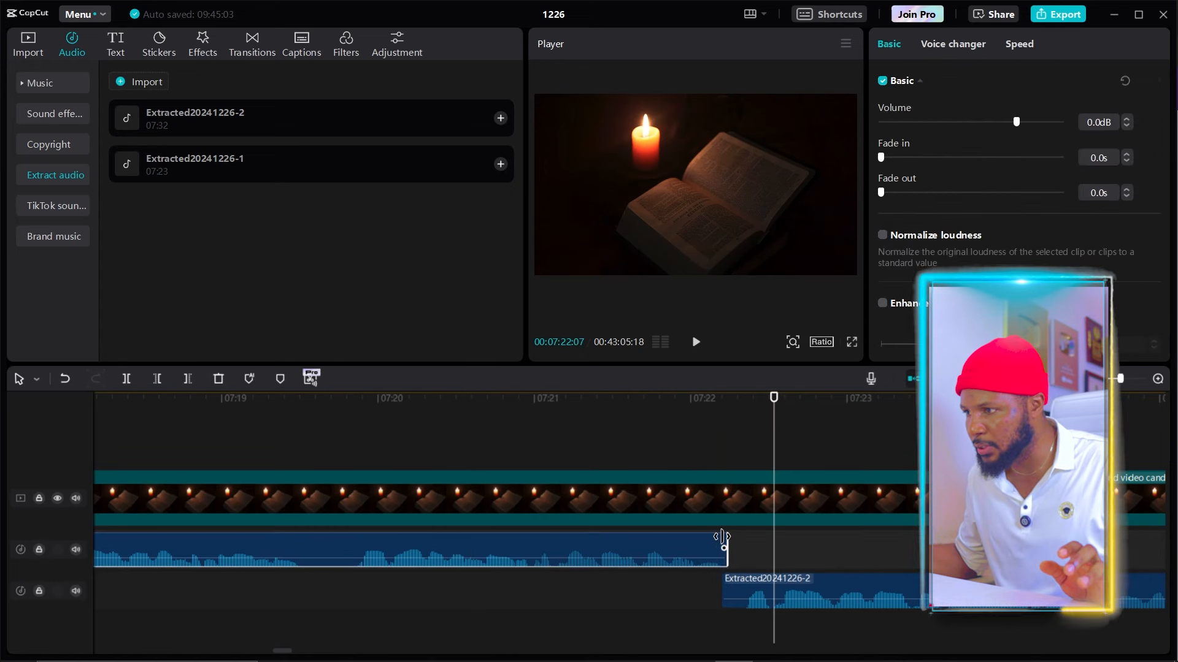
drag(760, 581, 757, 546)
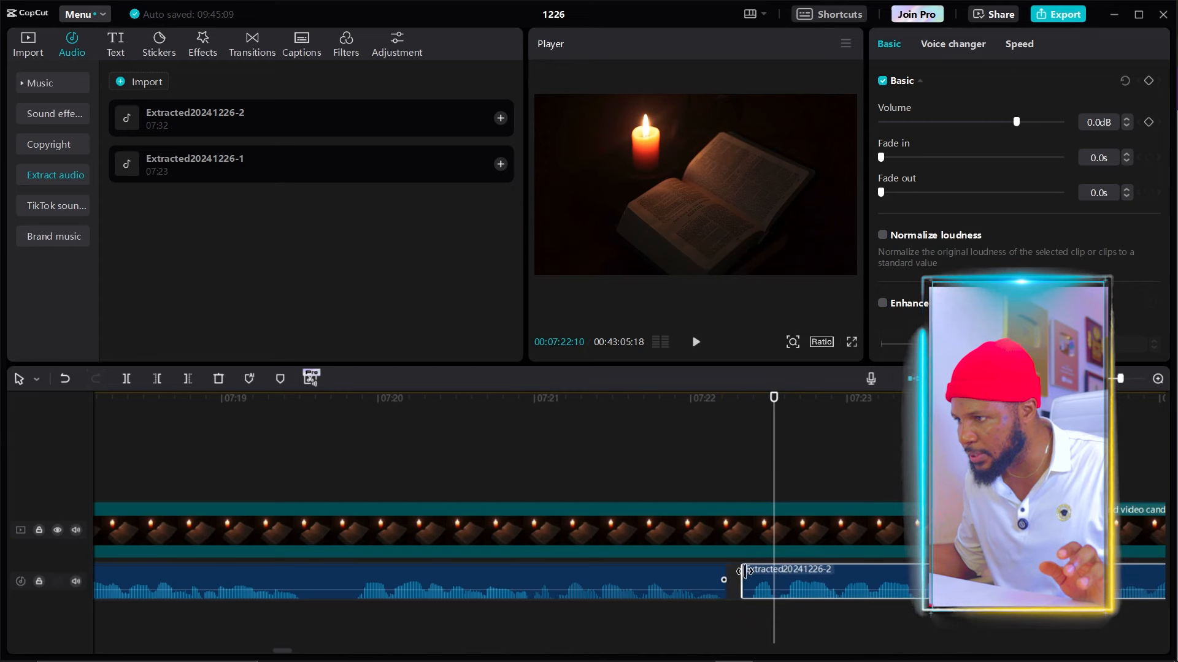
mouse_move(802, 557)
mouse_down()
mouse_move(813, 576)
mouse_move(790, 576)
mouse_up()
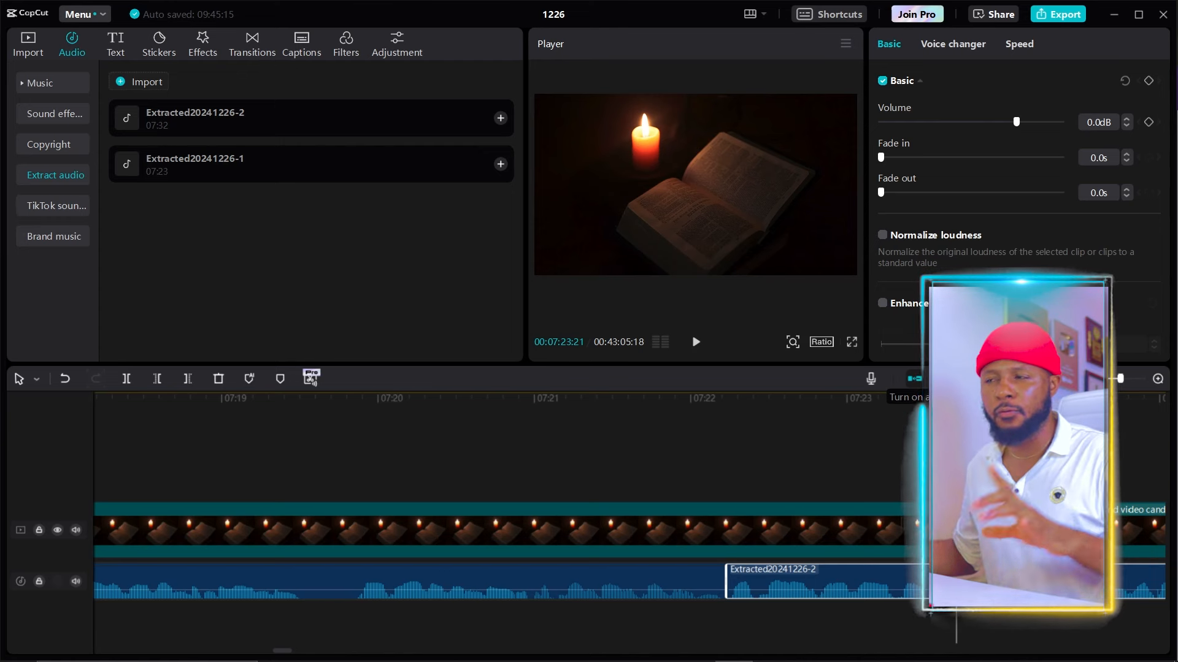
Trim the silence off the first voiceover's start and move the clip back to the timeline's beginning.
drag(1119, 379, 1110, 379)
click(381, 446)
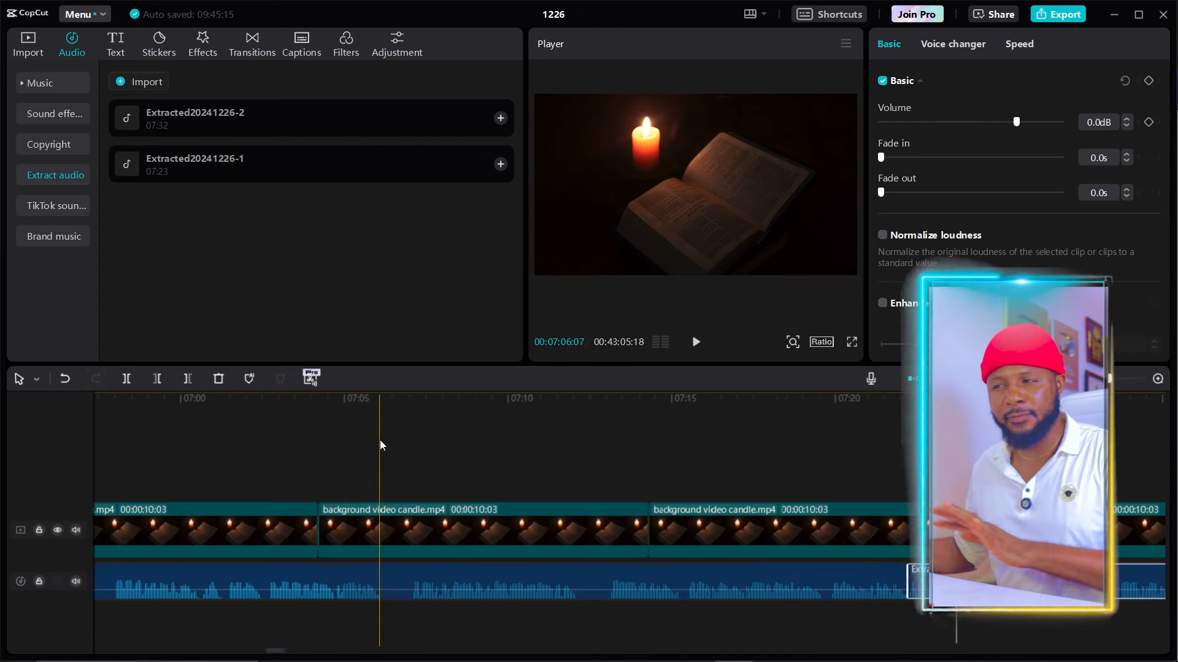
drag(347, 407, 2, 436)
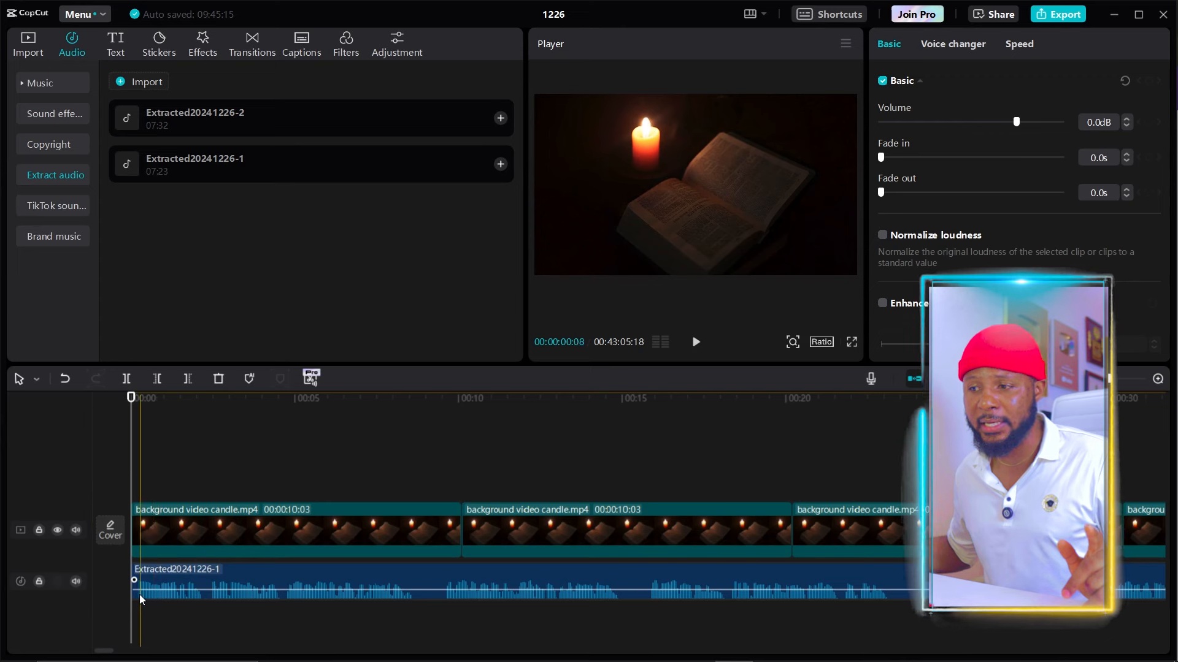
drag(131, 588, 136, 591)
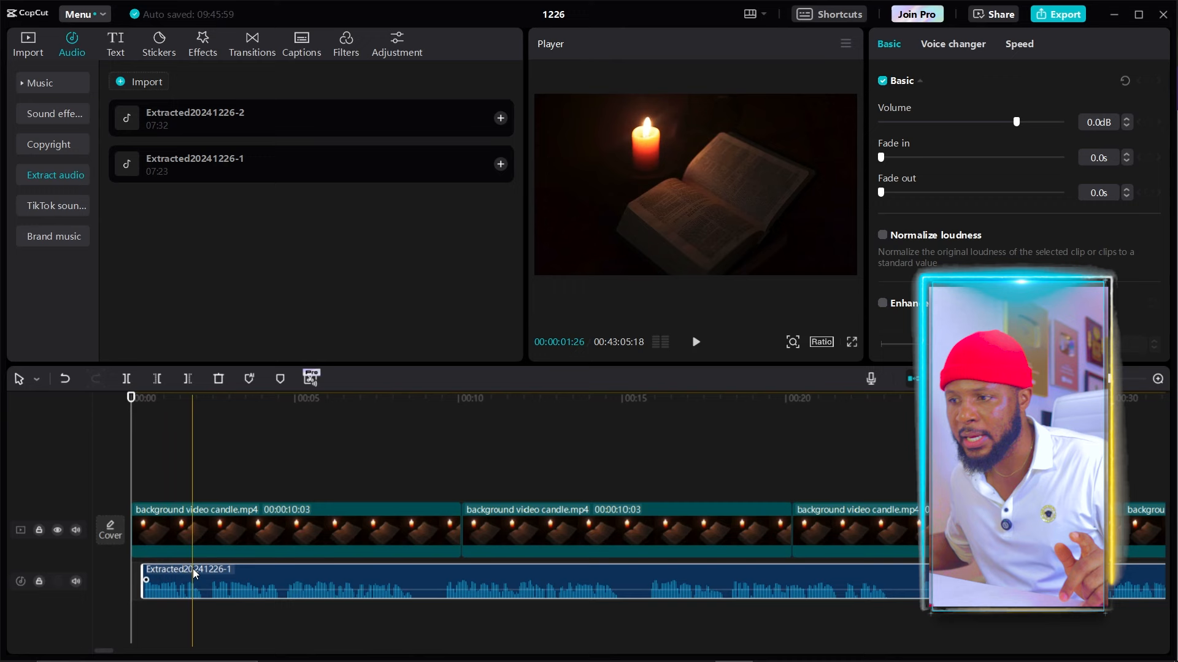
drag(193, 573, 172, 574)
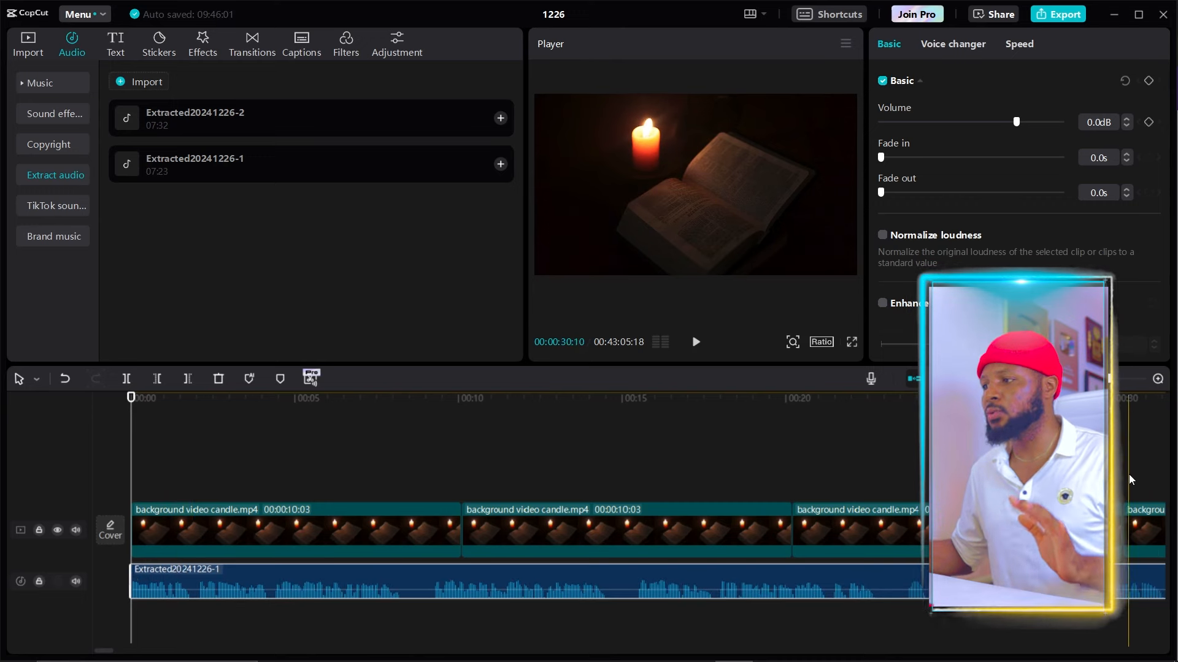
Close the gap between the voiceovers by moving the second clip against the end of the first.
drag(1137, 409, 546, 475)
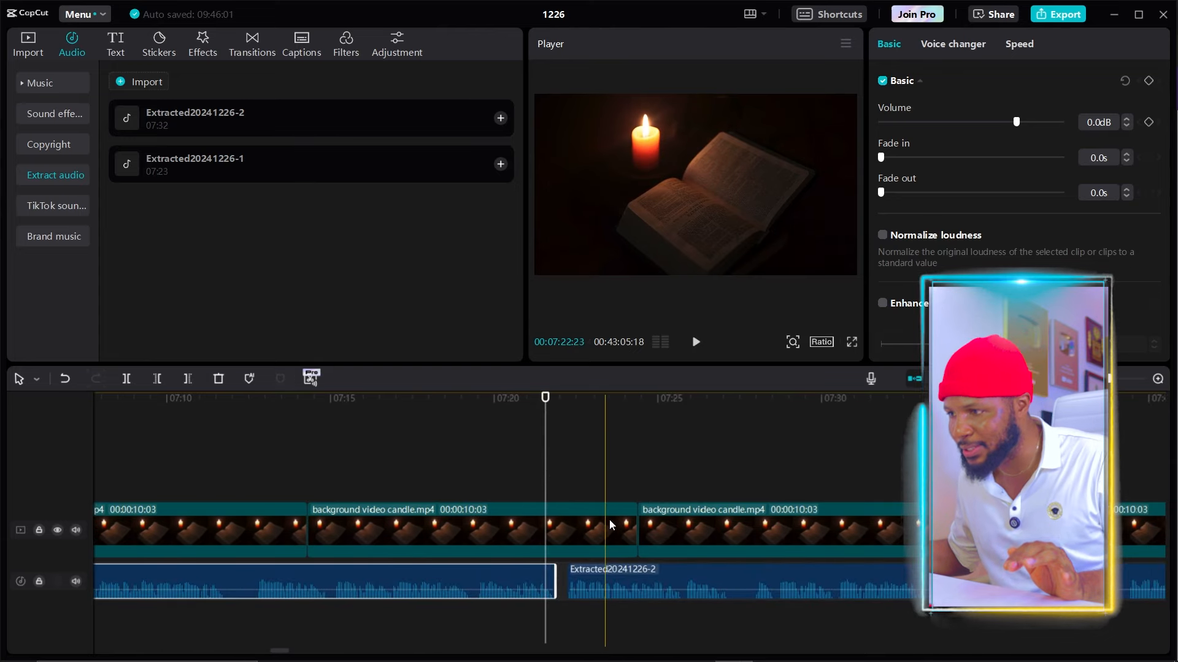
drag(675, 573, 673, 543)
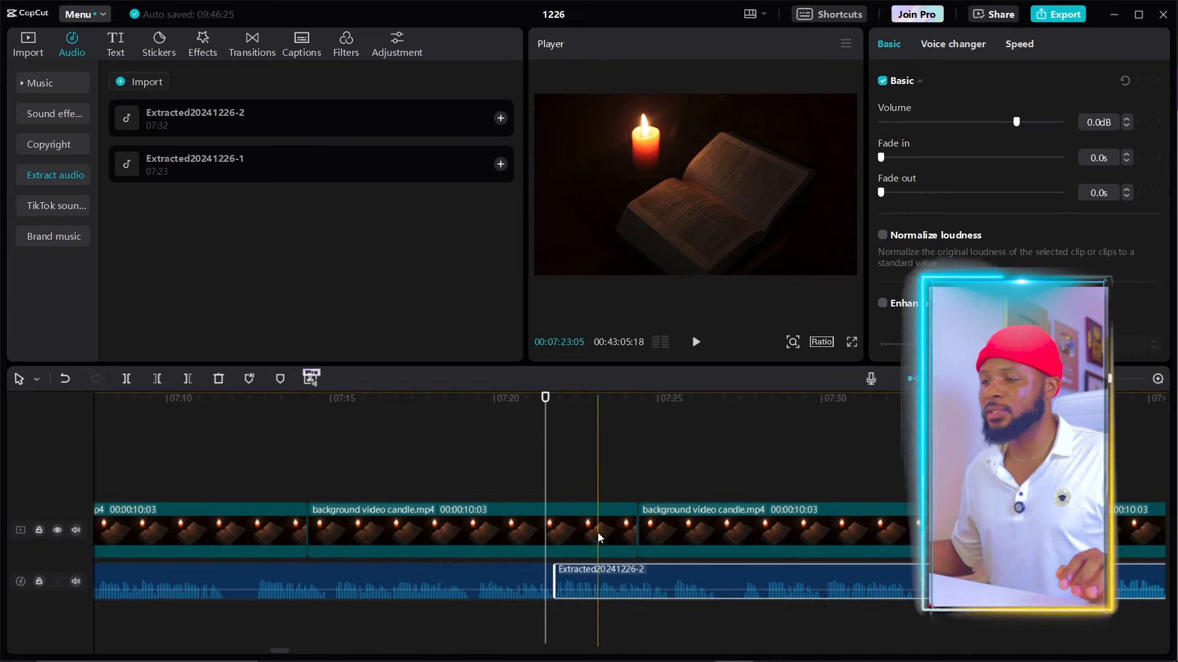
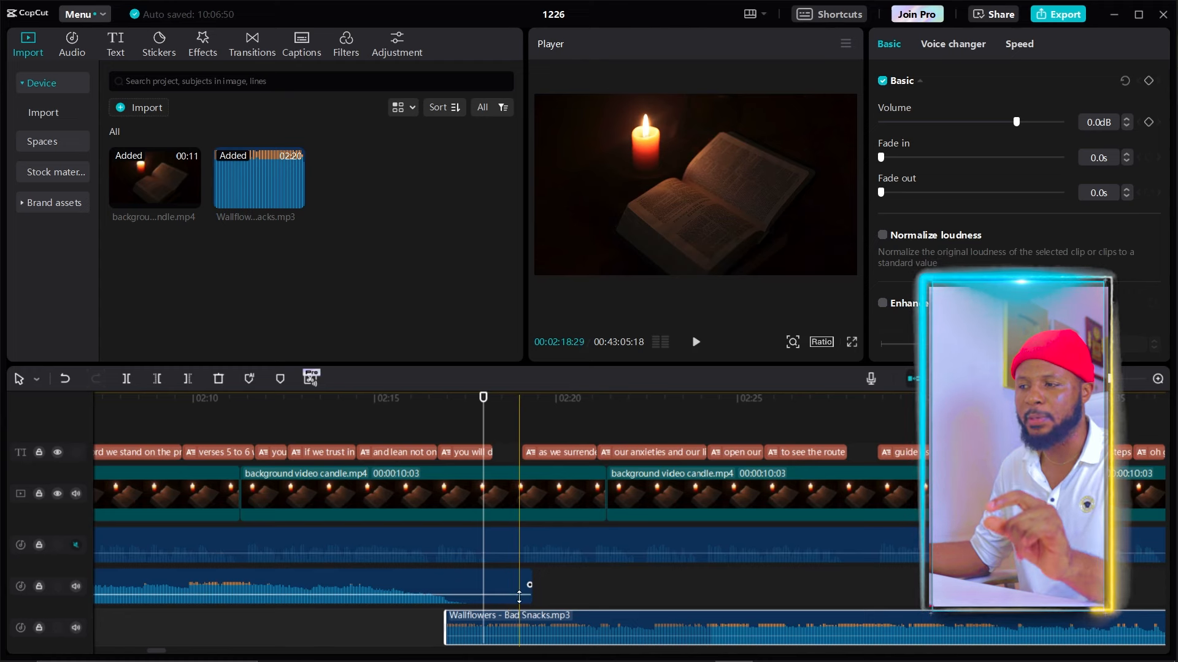
Delete the second "Wallflowers - Bad Snacks.mp3" music clip and unmute the voiceover track.
key(Delete)
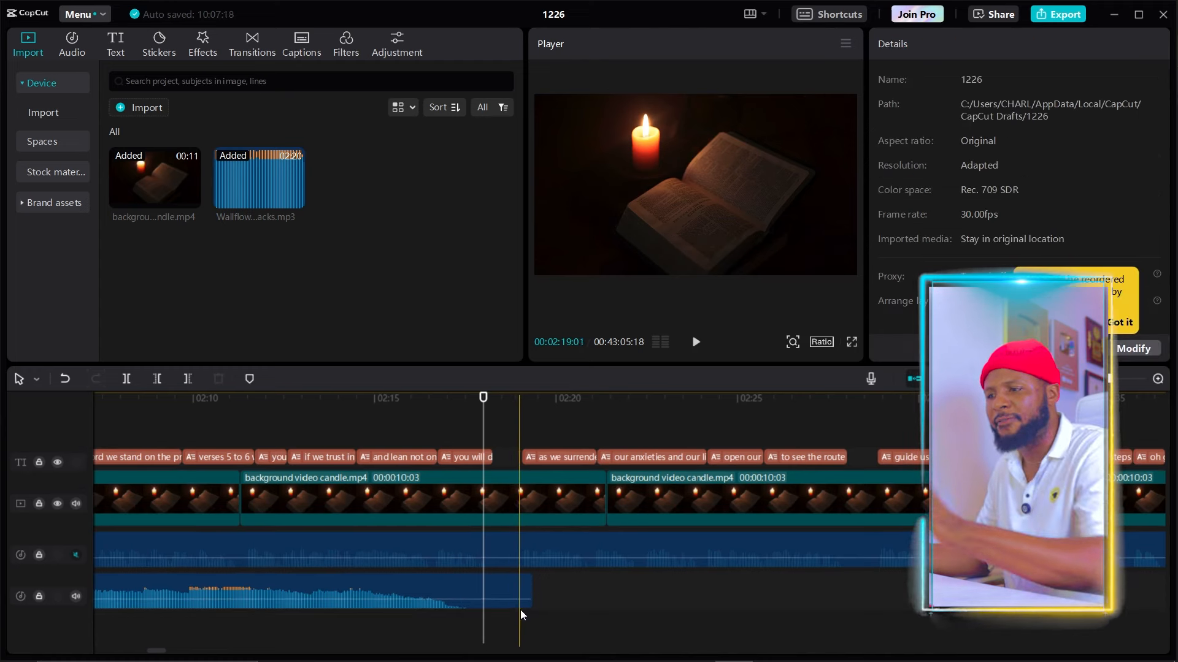
click(335, 406)
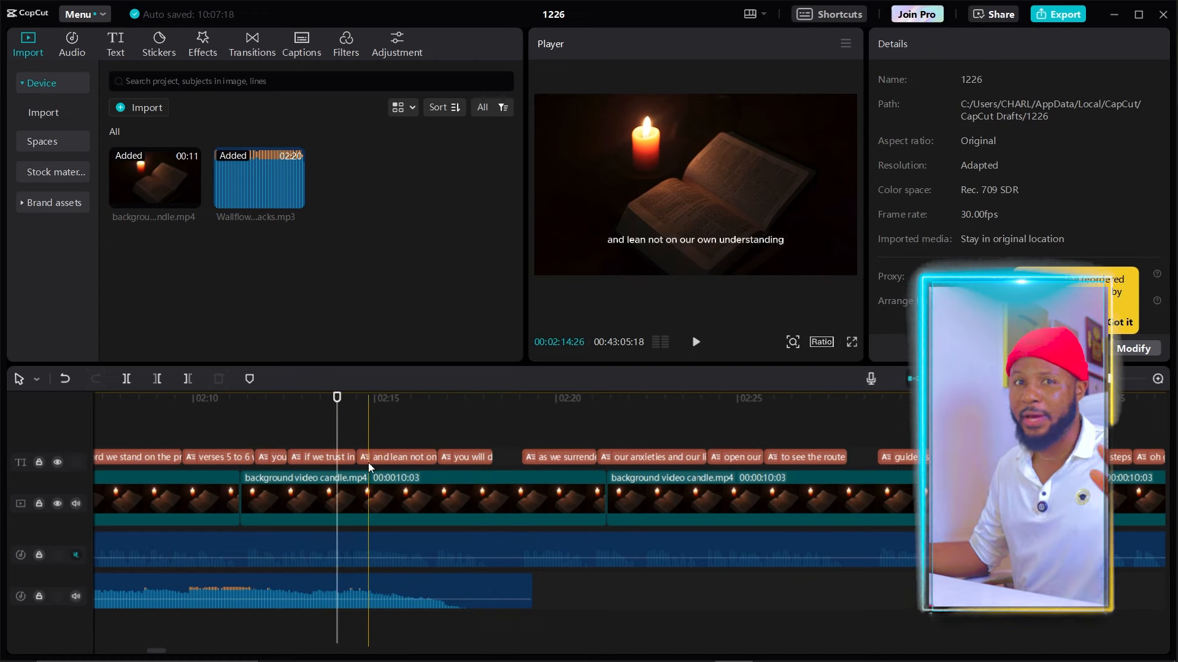
click(76, 556)
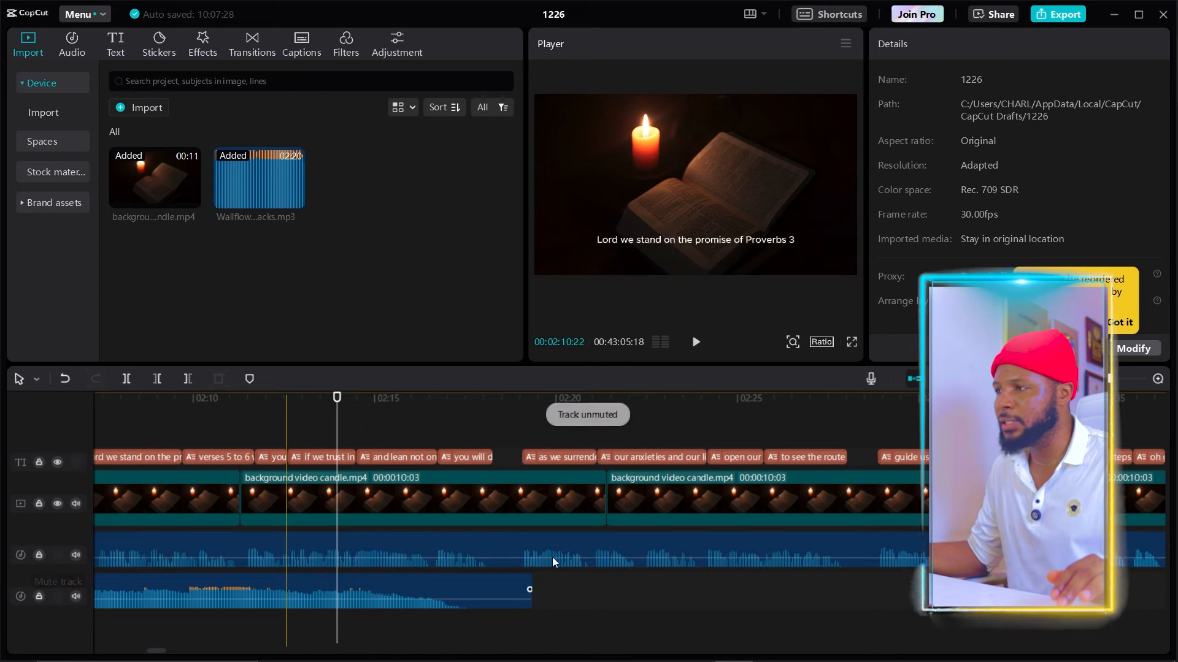
Lower the "Wallflowers - Bad Snacks.mp3" clip's volume to -24.1 dB, previewing how the music balances with the voiceover.
click(470, 591)
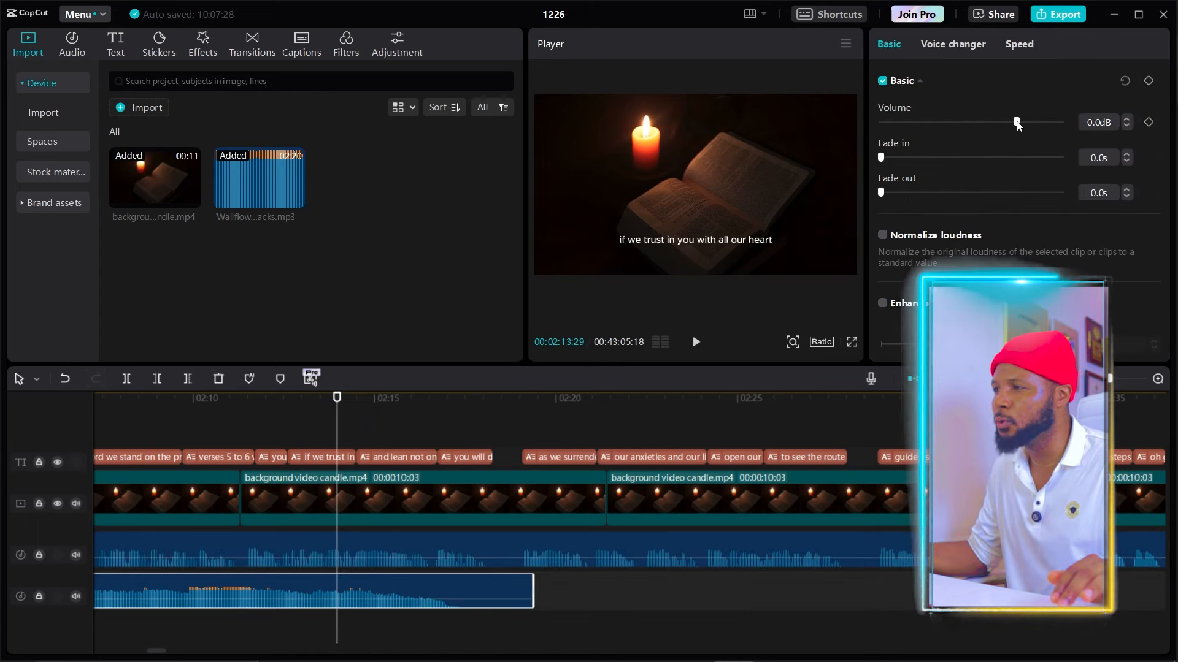
drag(1010, 123, 982, 123)
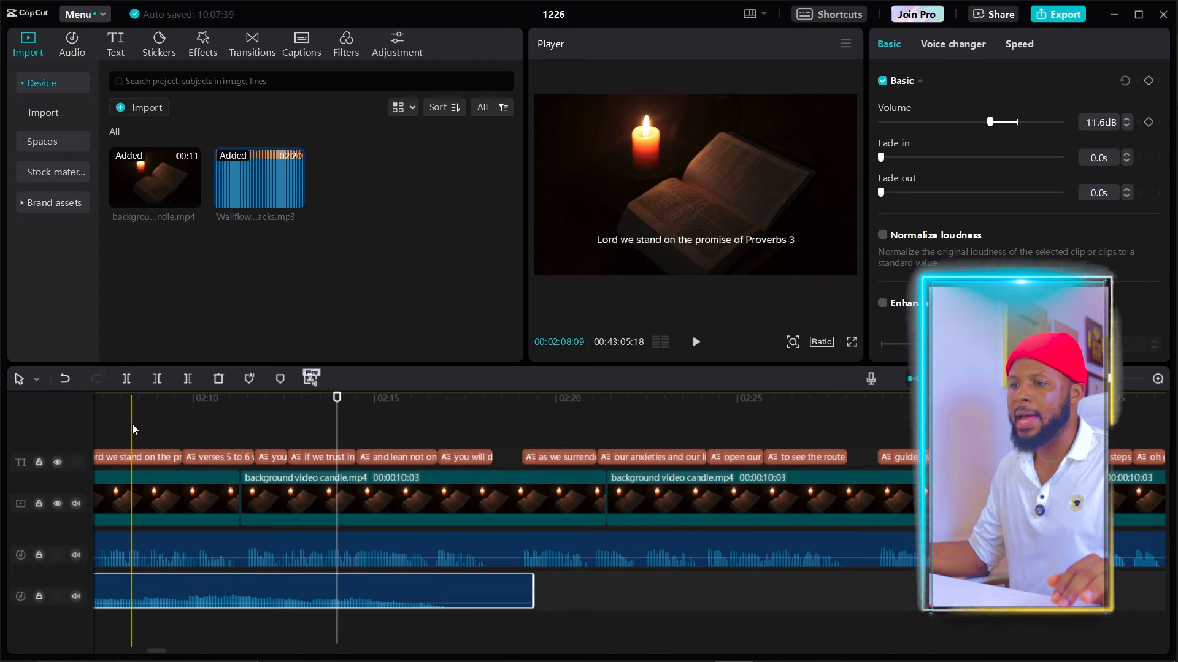
click(119, 410)
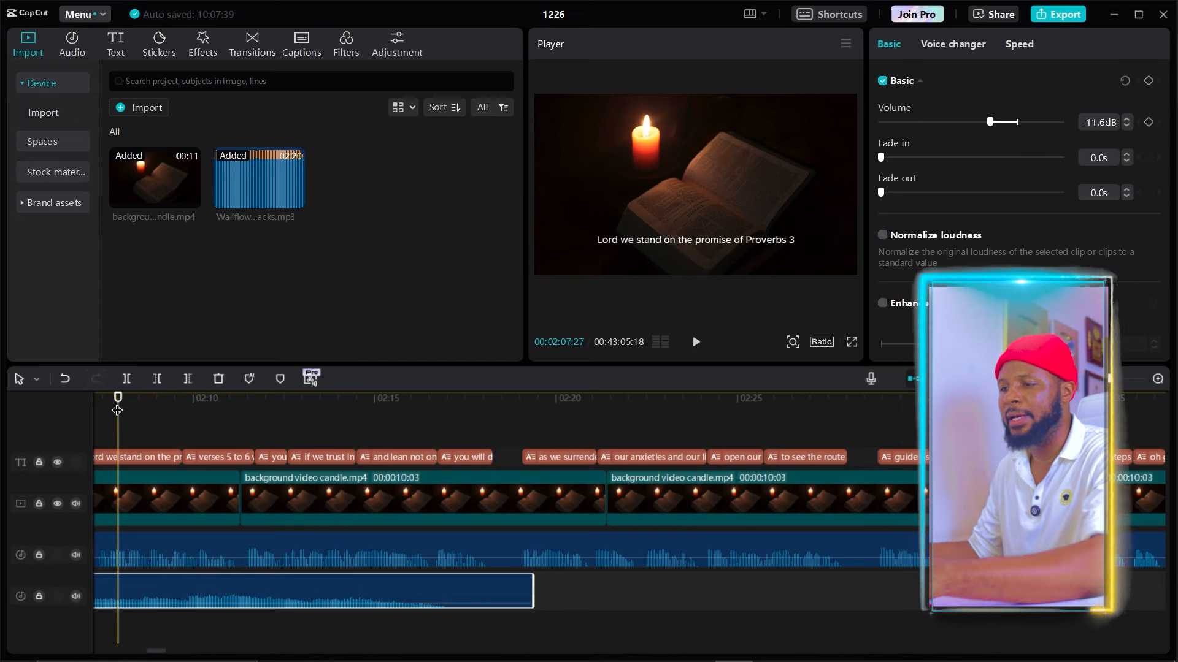
key(space)
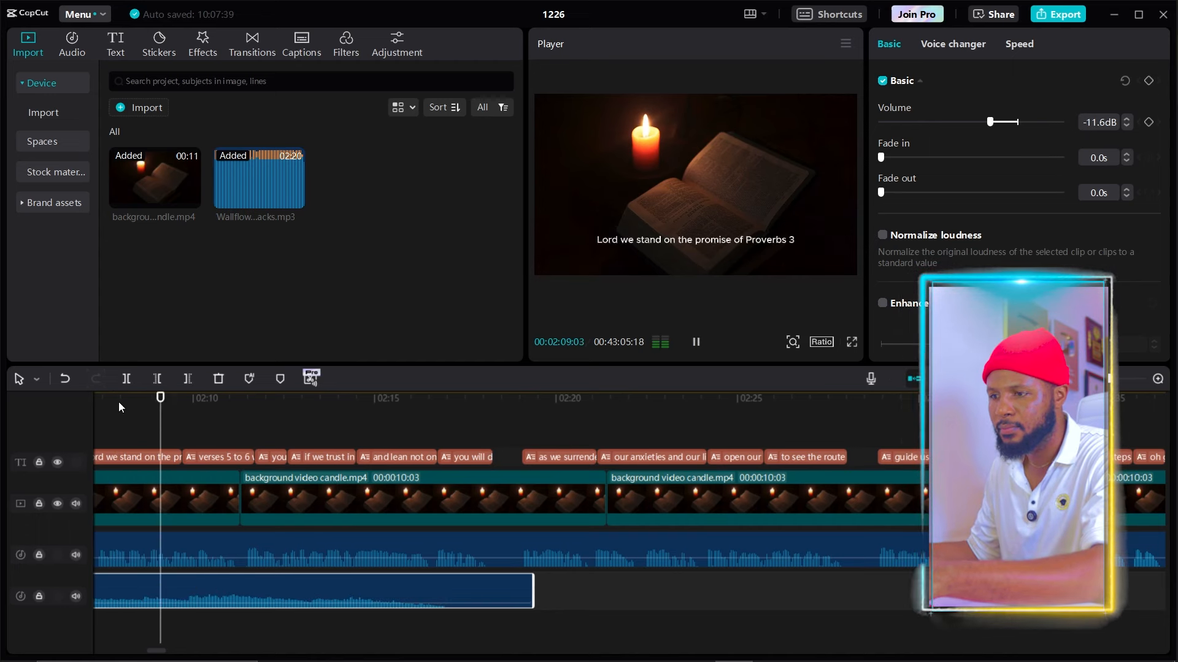
key(space)
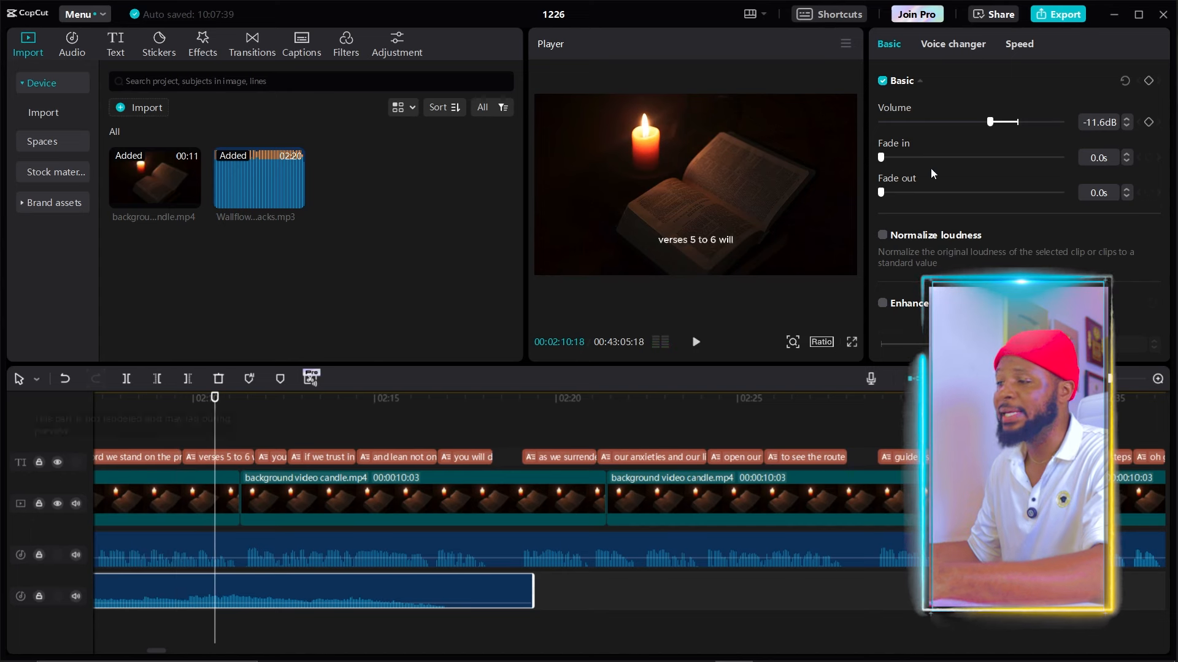
drag(995, 122, 955, 122)
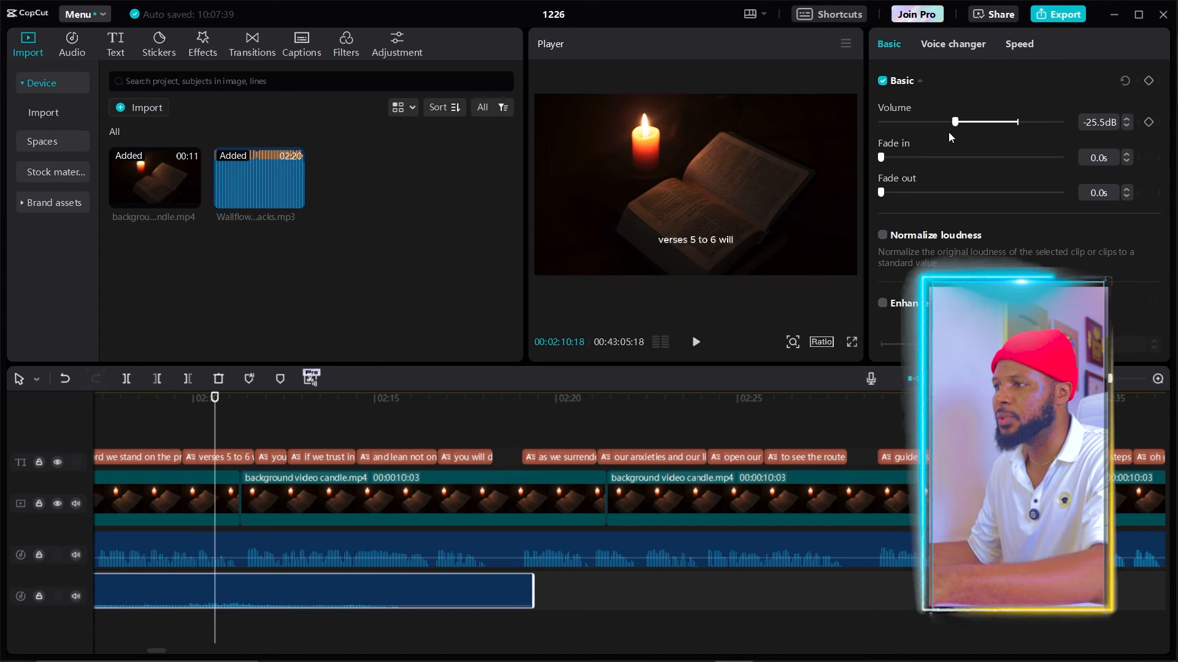
key(space)
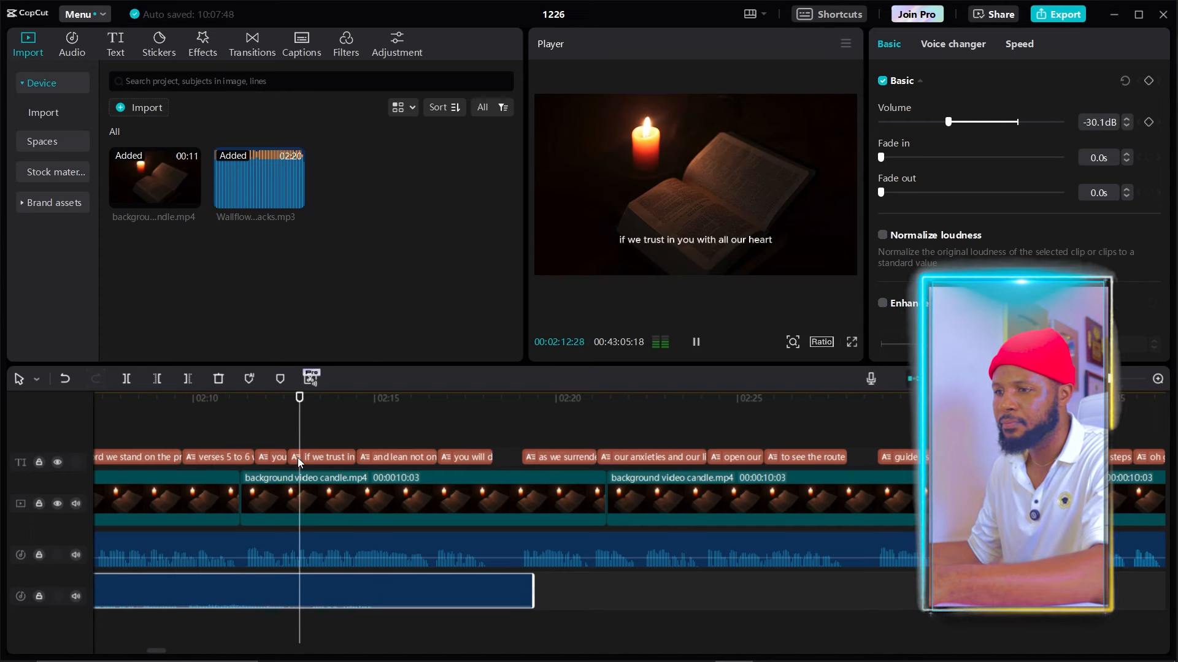
key(space)
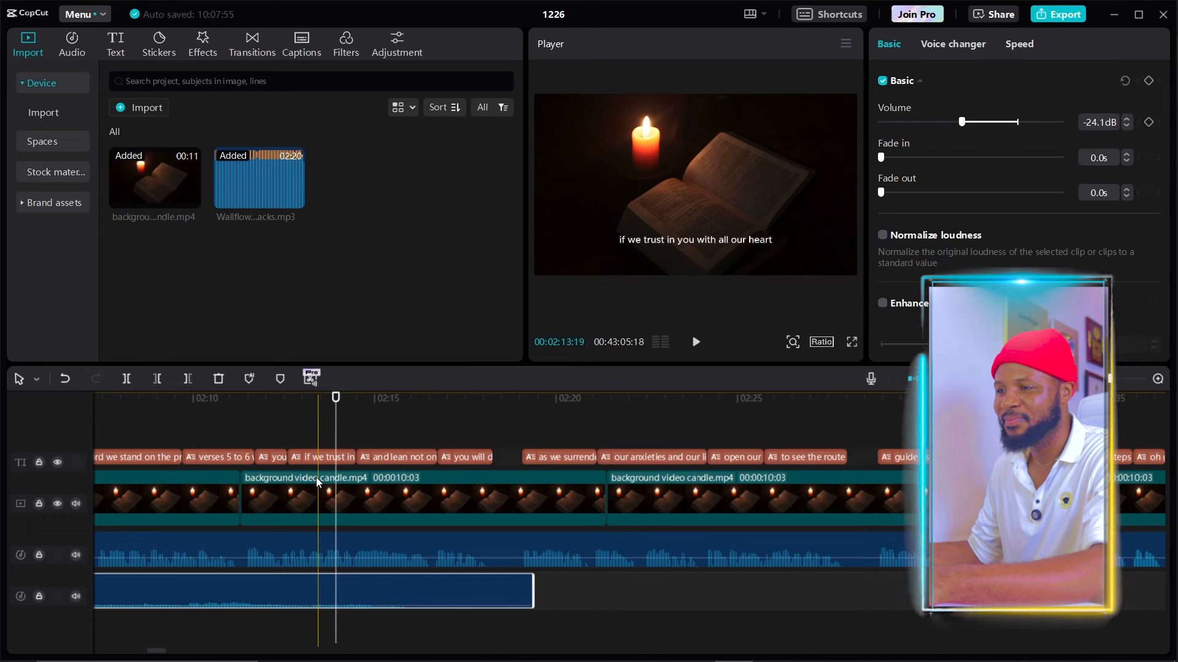
key(space)
click(190, 405)
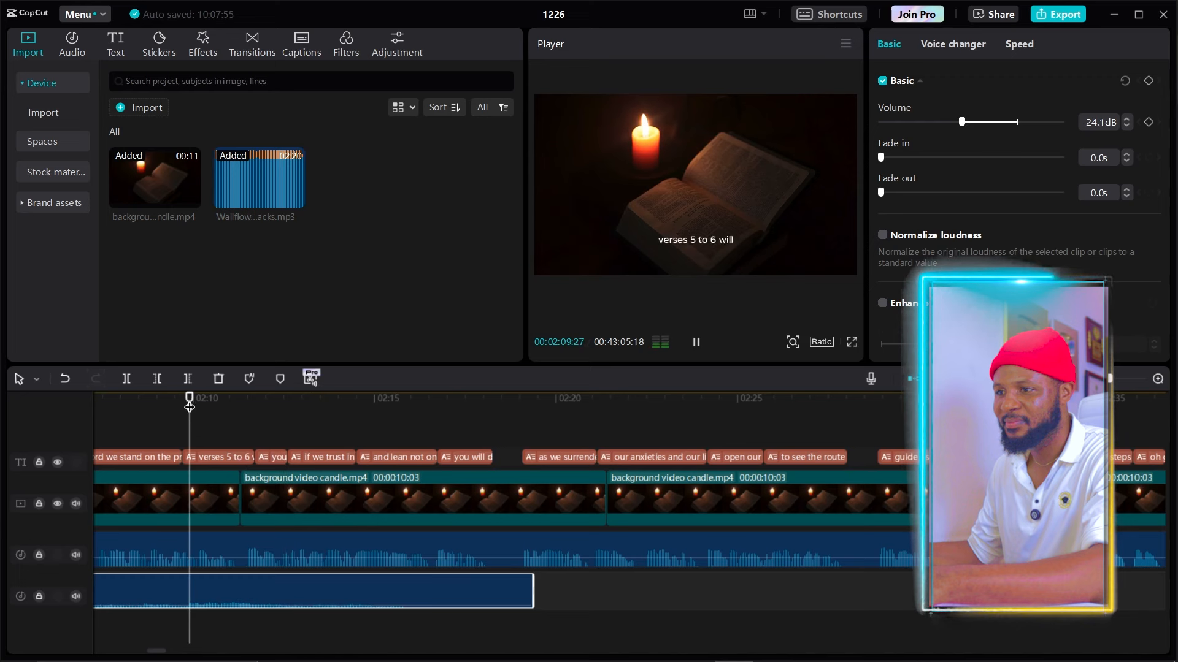
key(space)
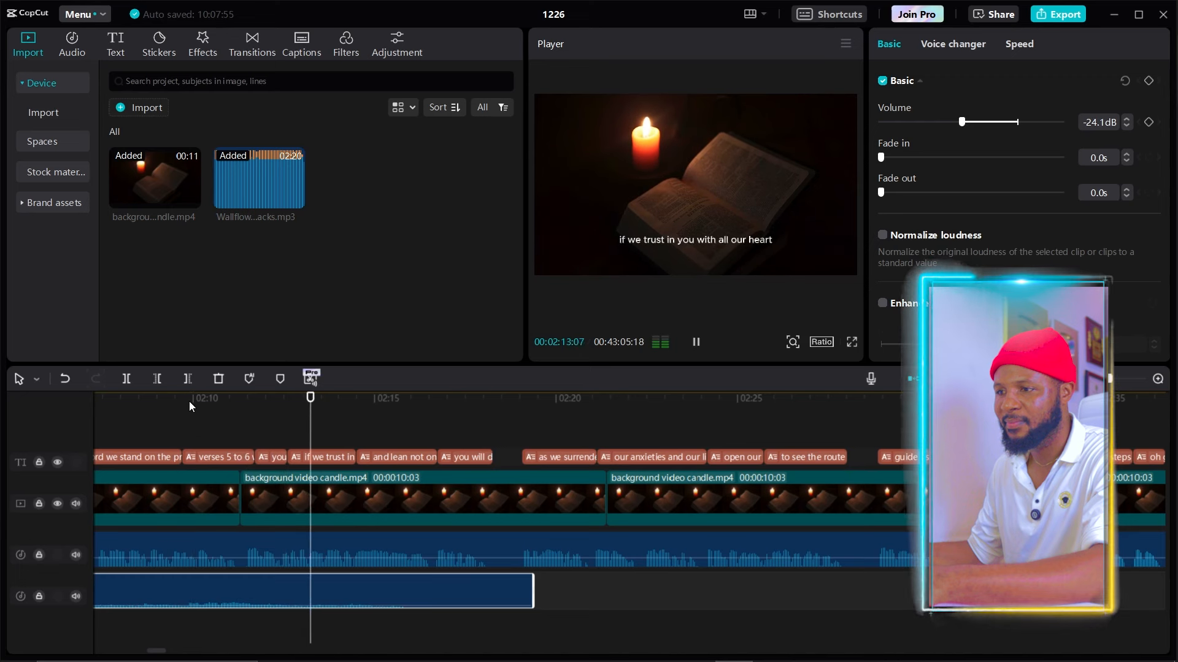
key(space)
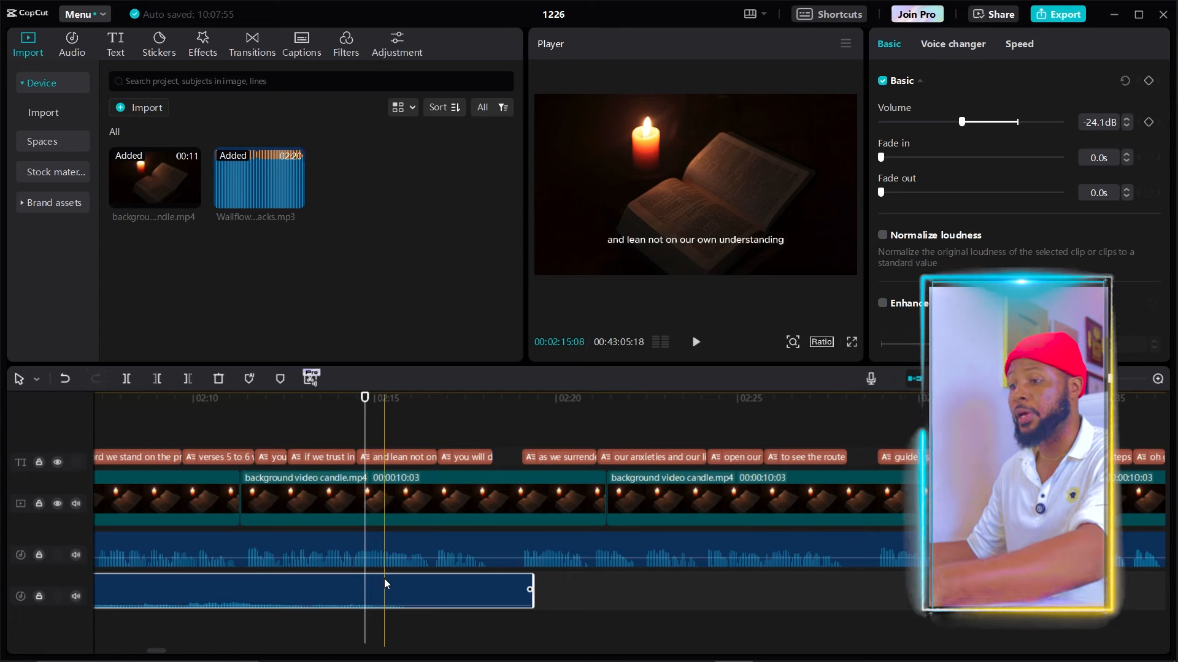
Place a copy of the "Wallflowers - Bad Snacks.mp3" clip on a new track from about 00:02:14, overlapping the first clip's end, and preview the transition.
drag(364, 628, 363, 626)
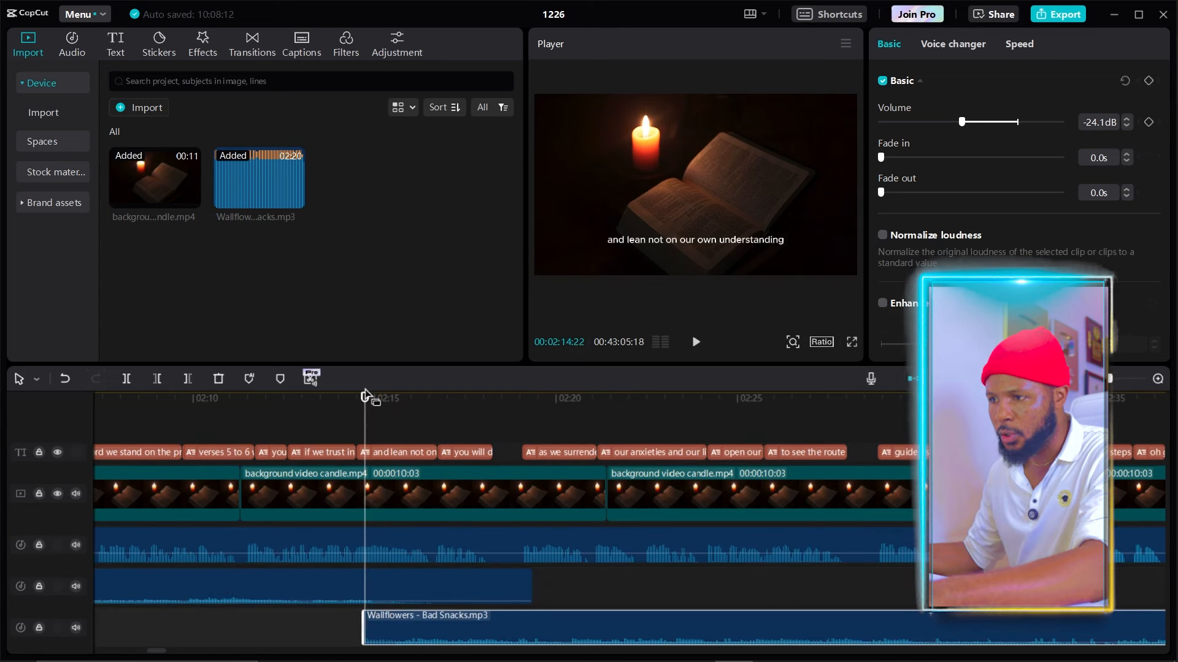
click(346, 411)
key(space)
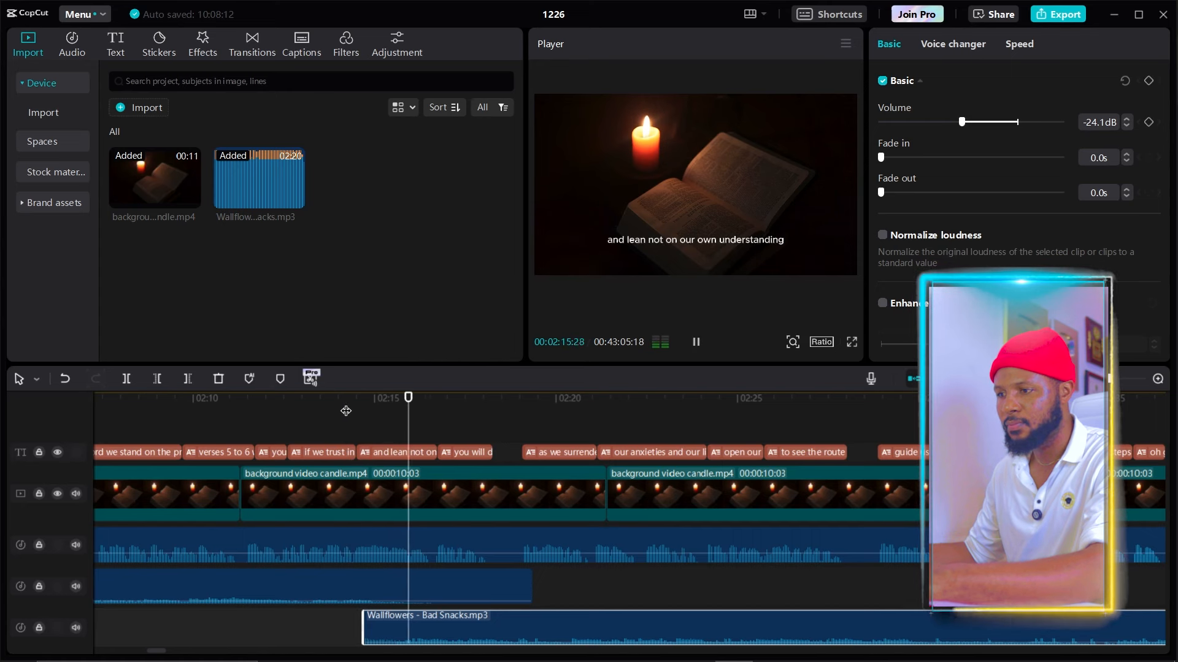
click(323, 415)
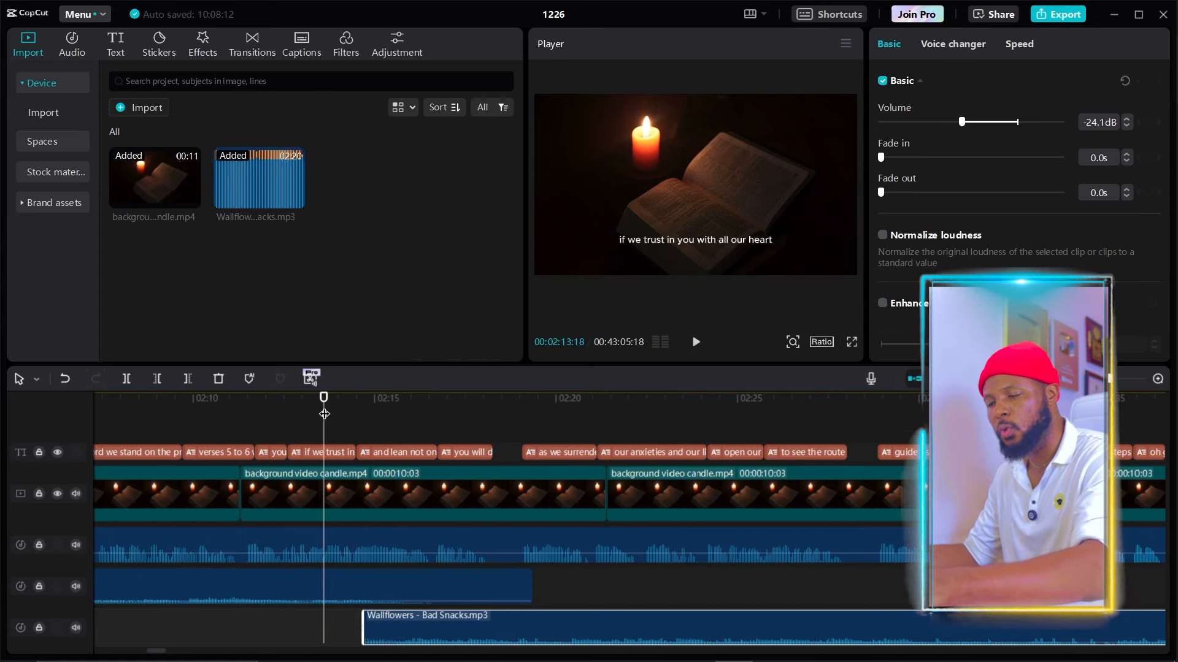
click(381, 500)
key(space)
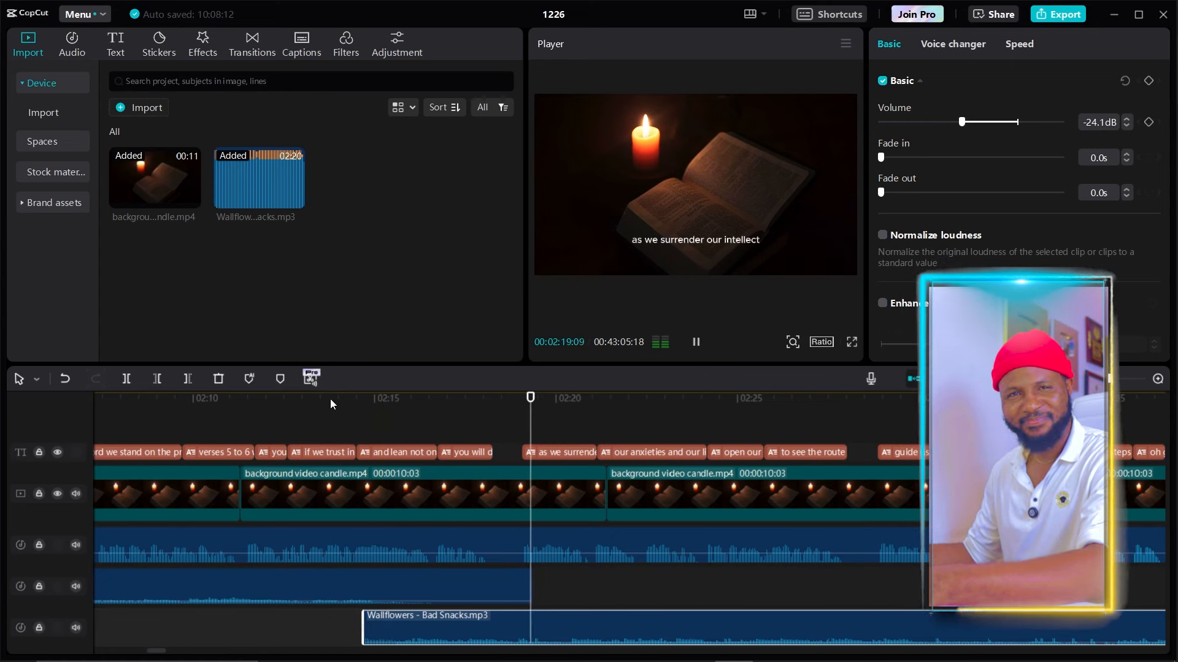
key(space)
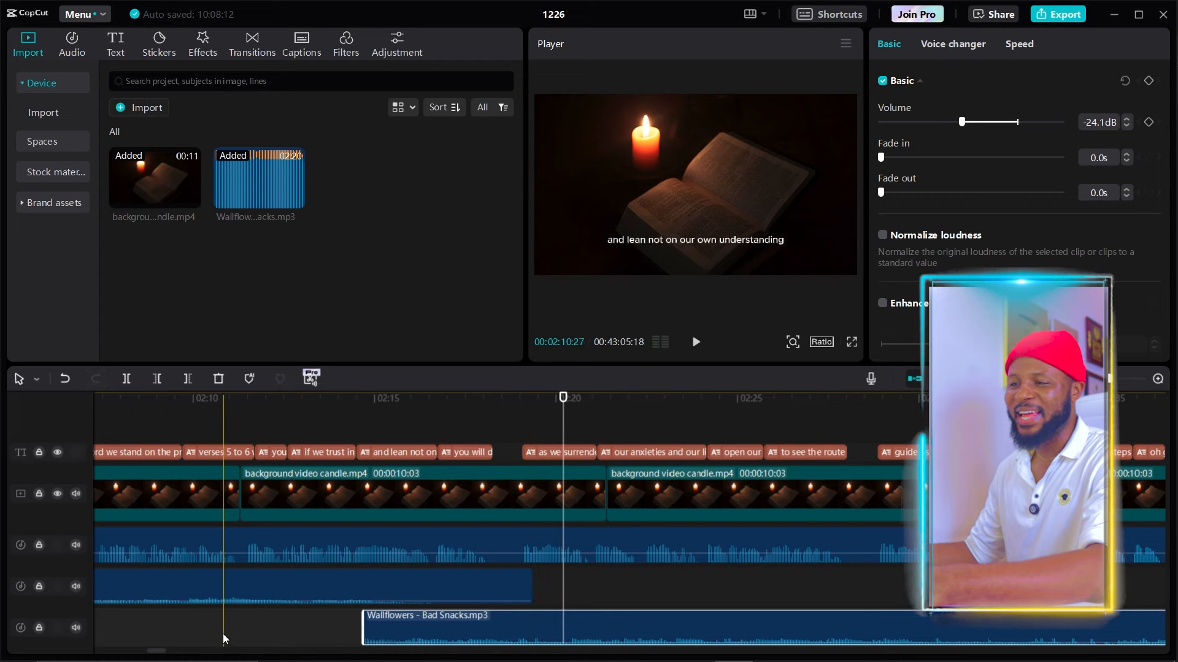
Place a third copy of the music clip on the first music track from about 00:04:26, overlapping the second copy's end, and preview the transition.
drag(158, 654, 209, 642)
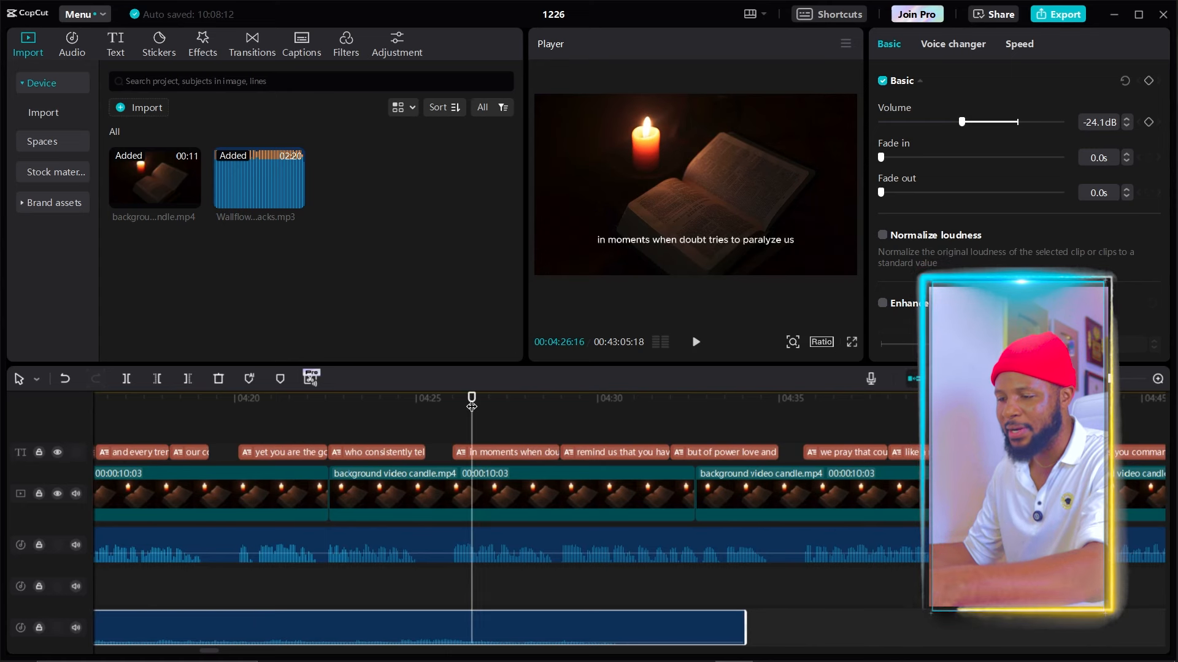
drag(473, 424, 515, 579)
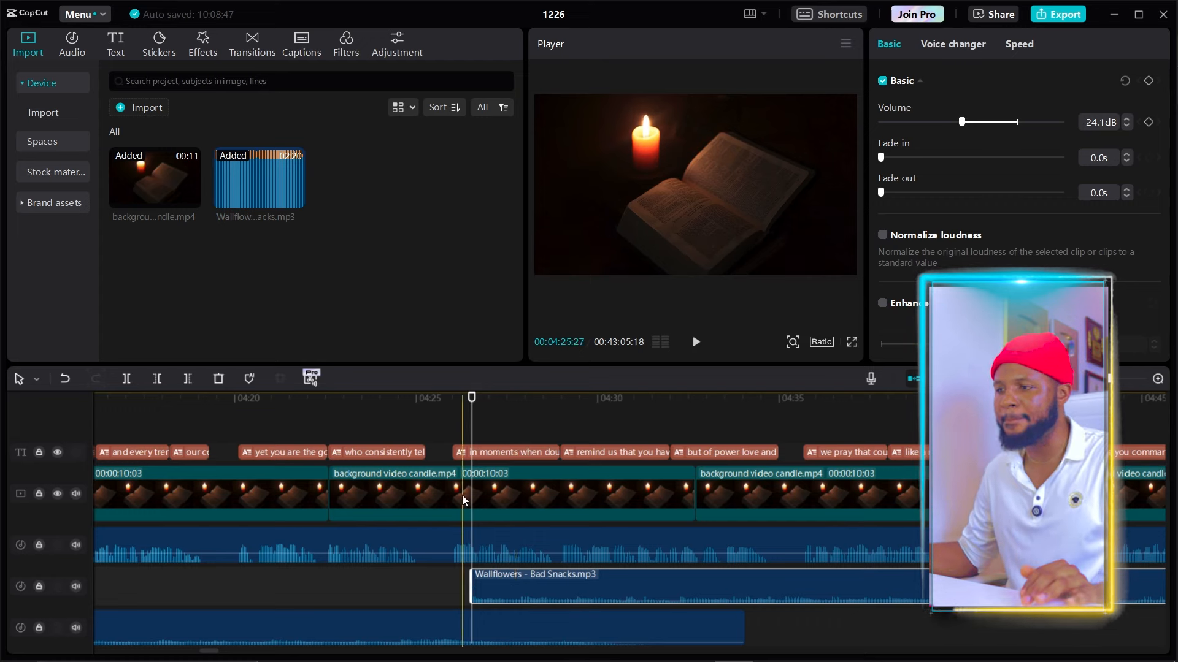
drag(471, 397, 945, 439)
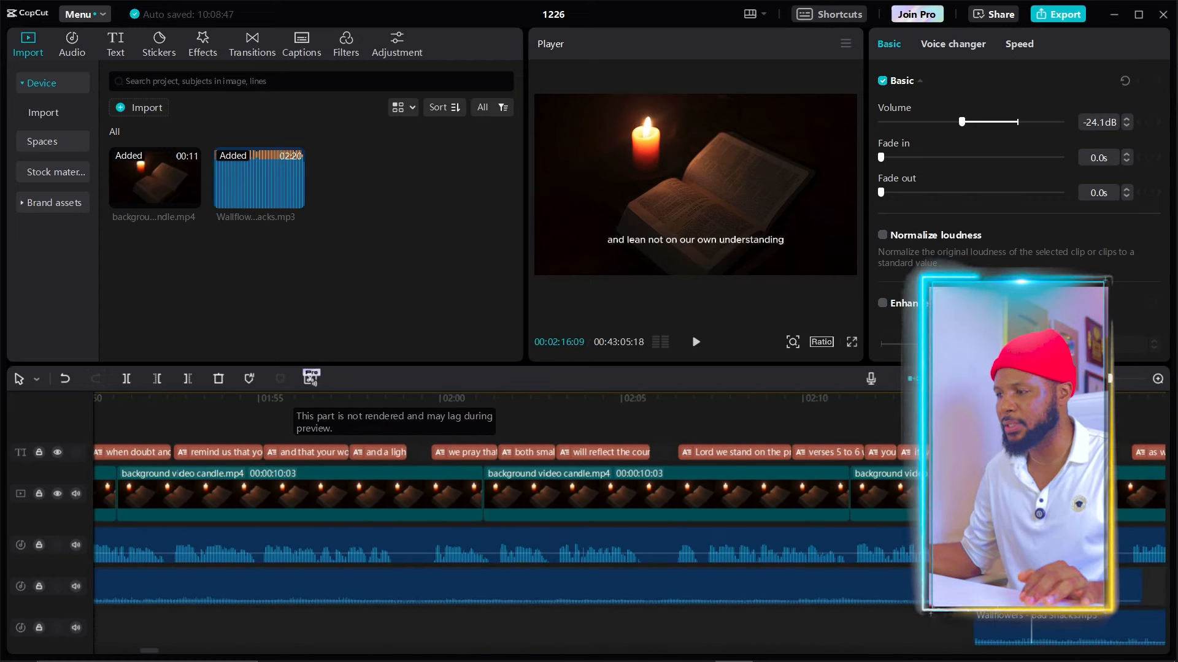
drag(1031, 423, 1112, 407)
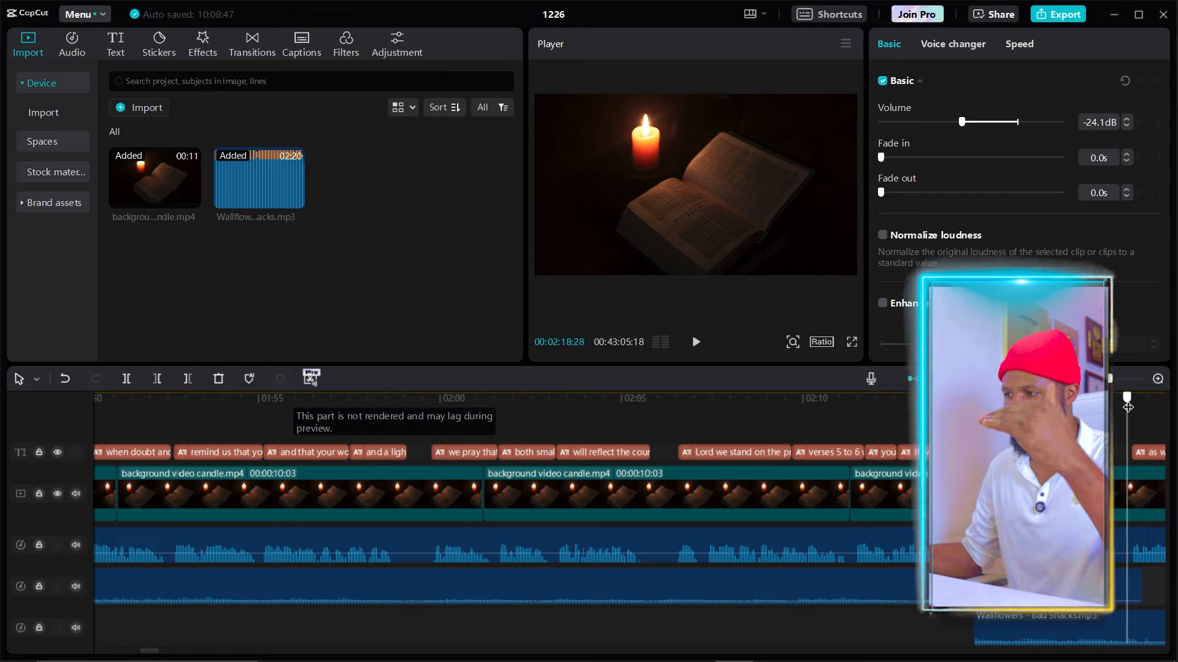
drag(1161, 428, 848, 429)
drag(734, 450, 315, 450)
key(space)
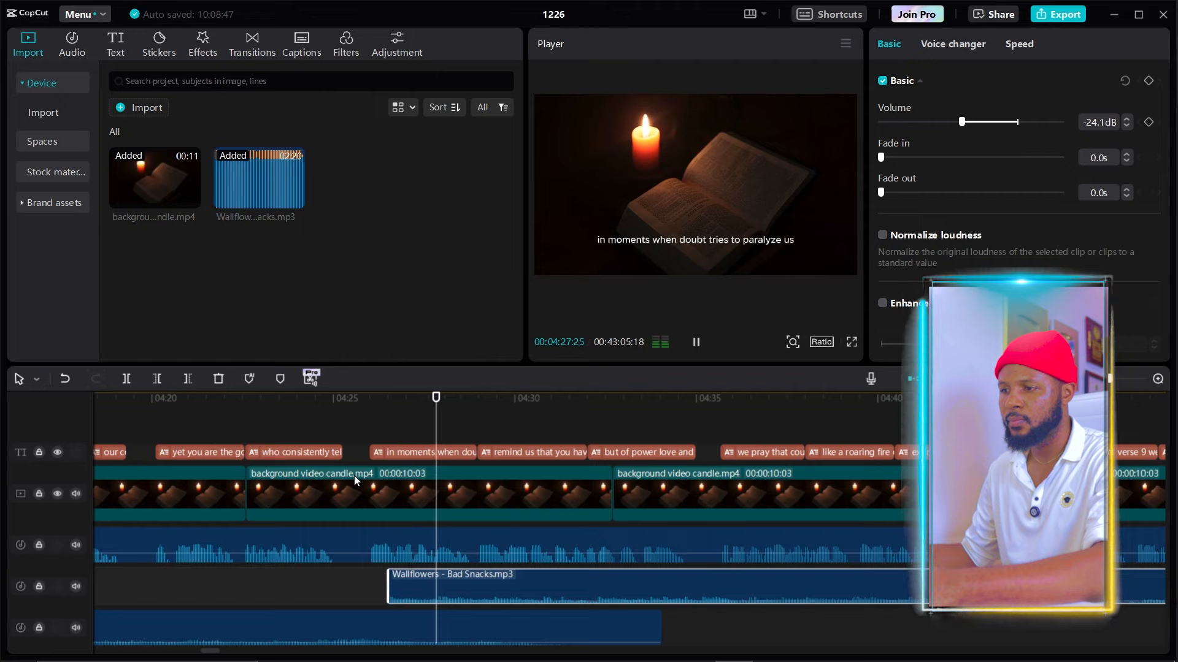
key(space)
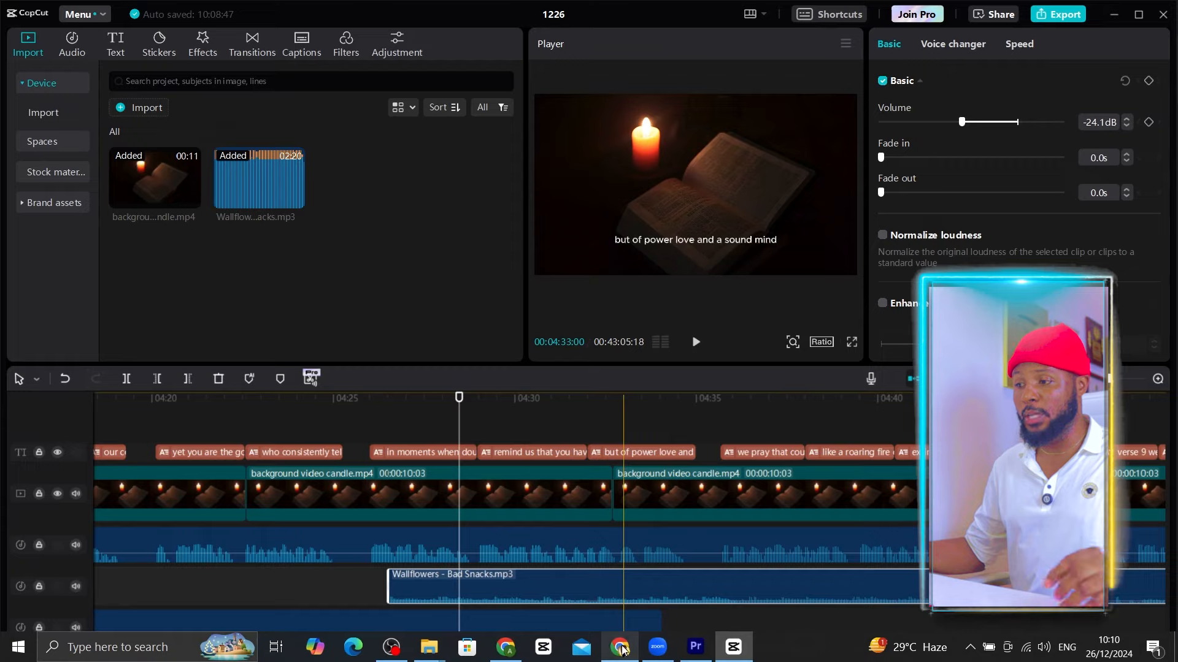
Switch to Chrome and examine the video list of the "Prayer God Say Now Today" YouTube channel, reloading the page for current figures.
click(620, 648)
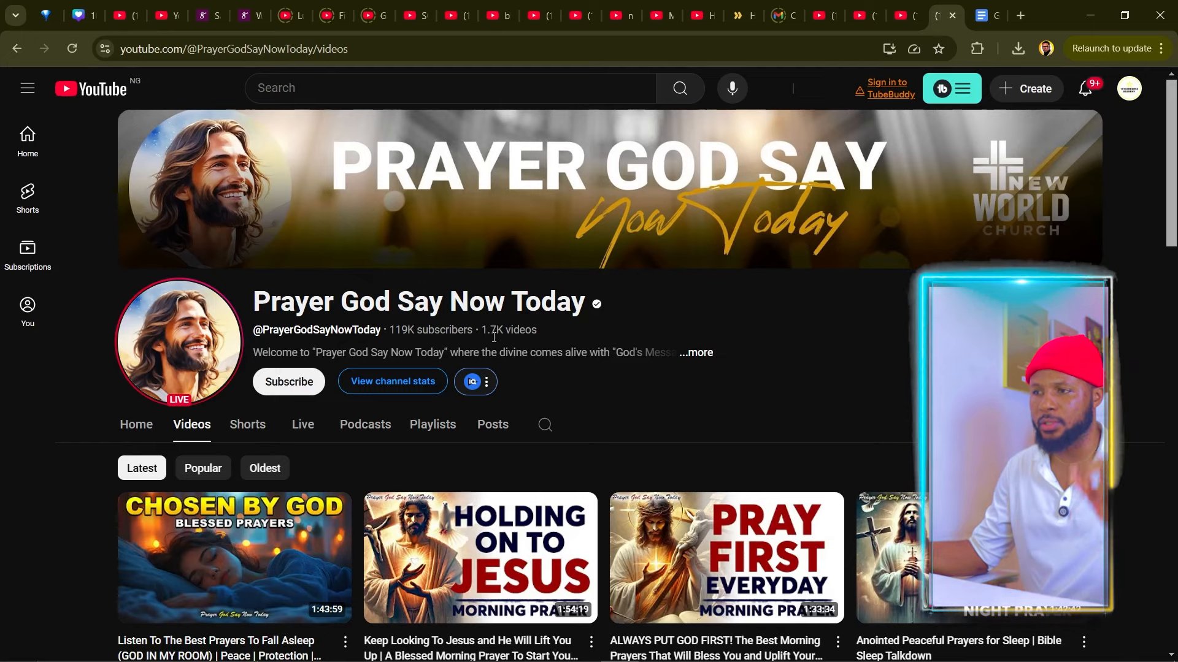
scroll(472, 332, down, 5)
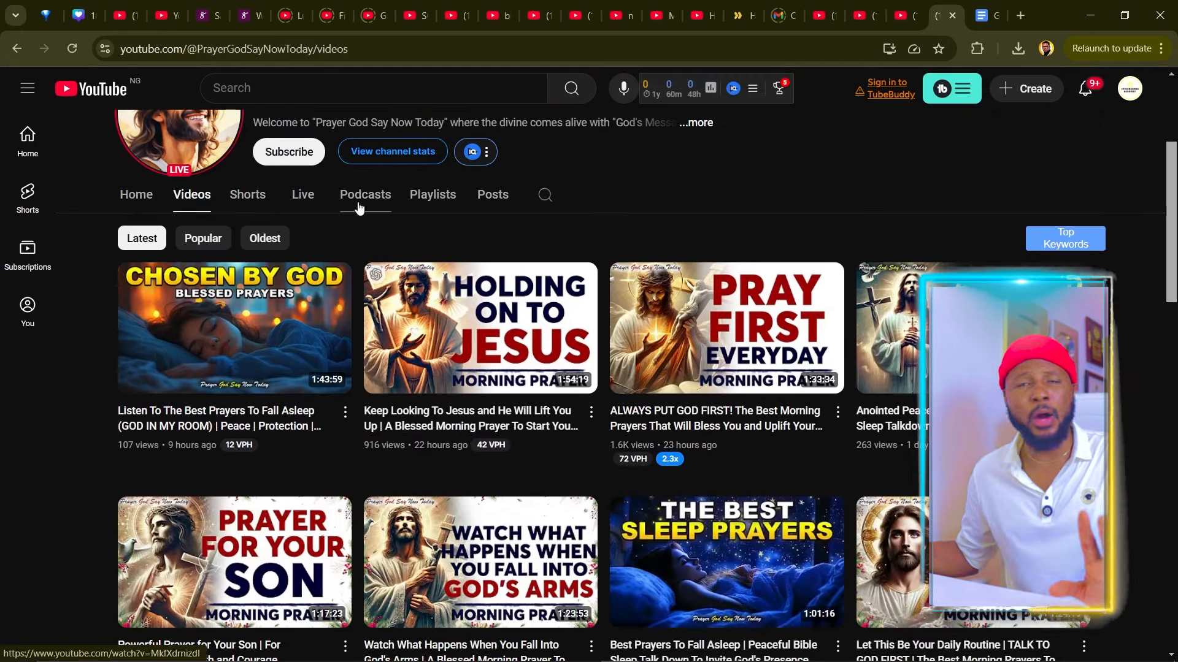
scroll(325, 78, up, 3)
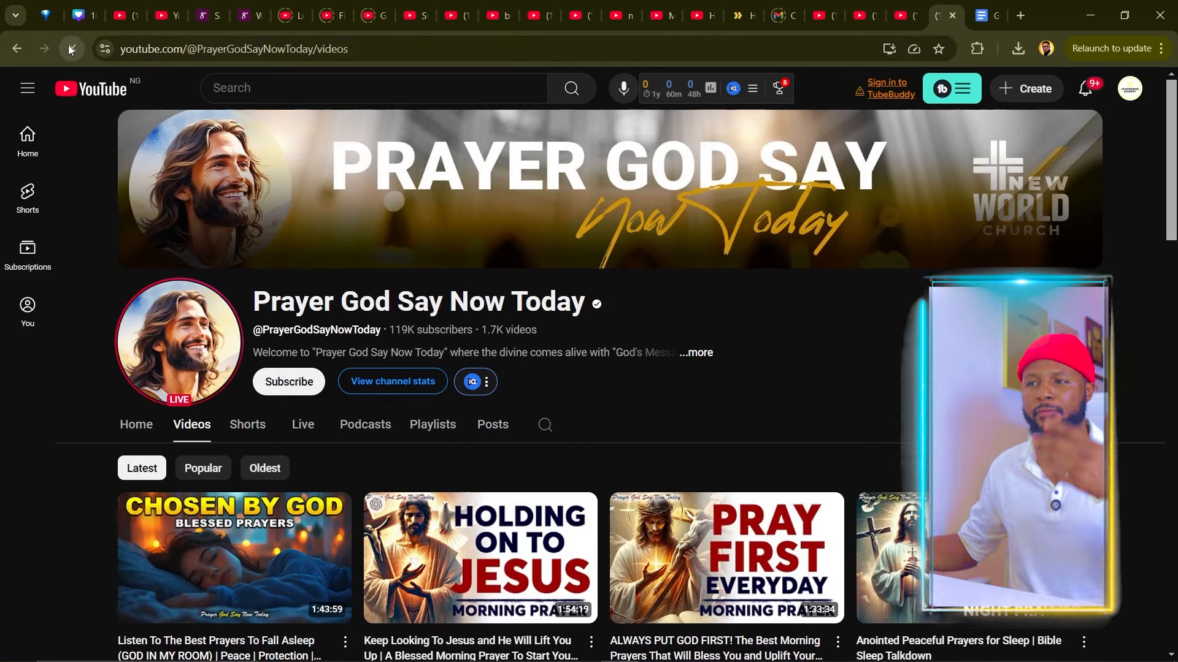
click(68, 46)
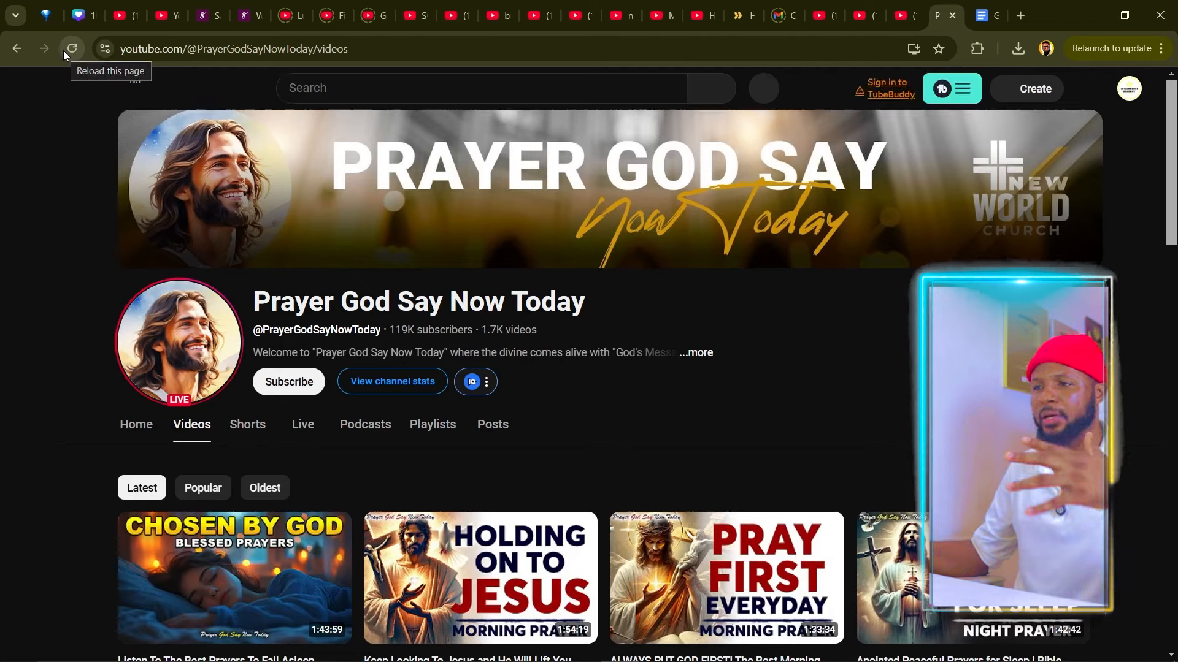
scroll(141, 154, down, 3)
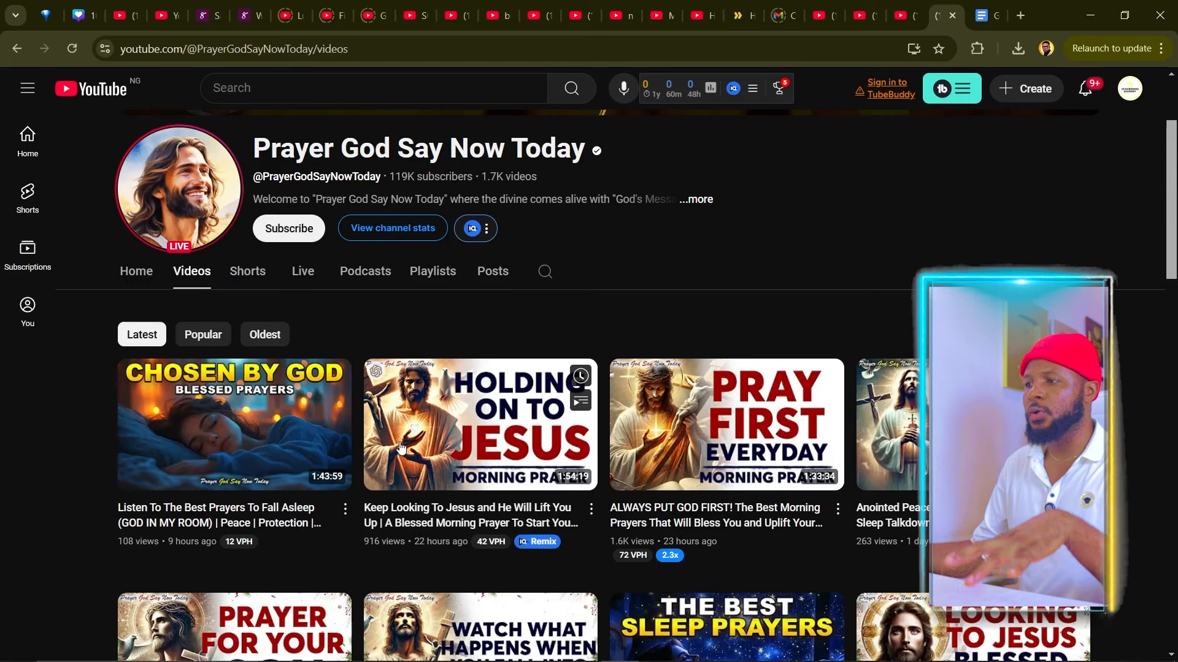
scroll(276, 442, down, 1)
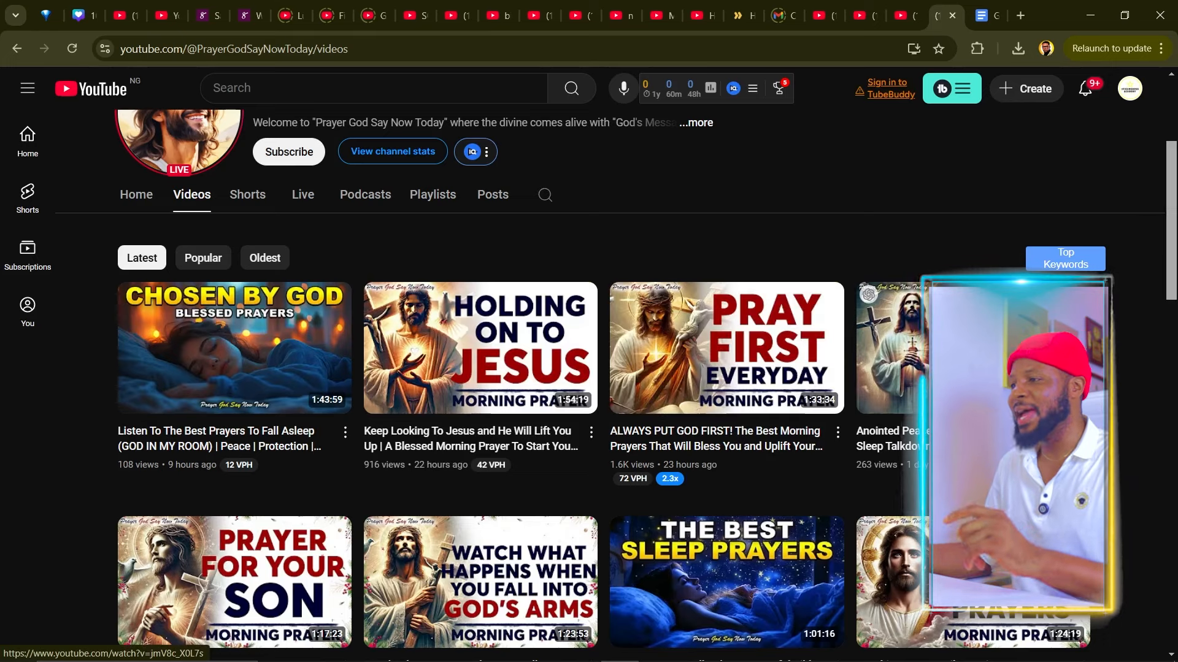
scroll(650, 428, down, 3)
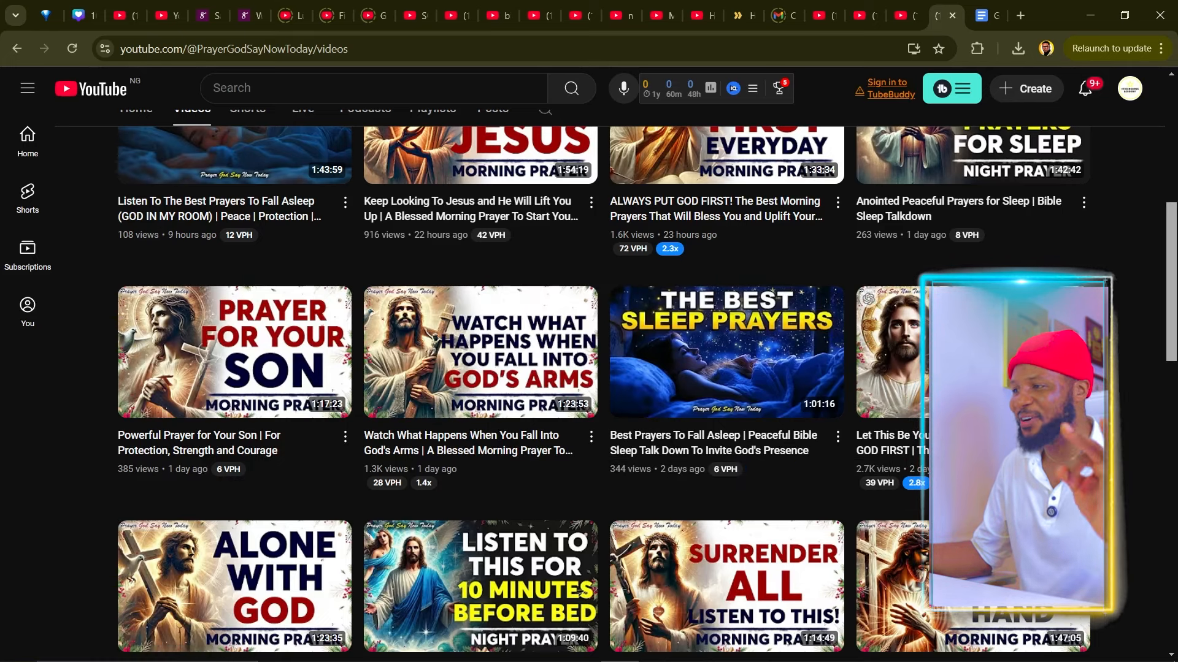
scroll(332, 511, down, 2)
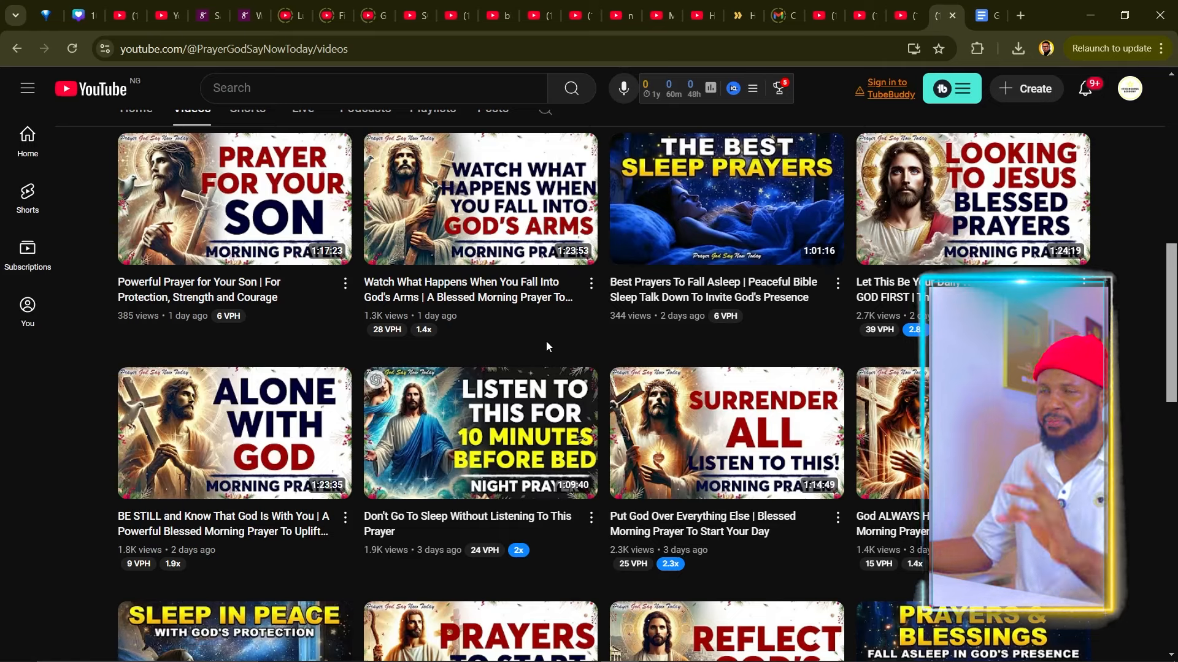
Examine the "Grace For Purpose Prayers" YouTube channel's subscriber count and the views and ages of its latest videos.
click(905, 13)
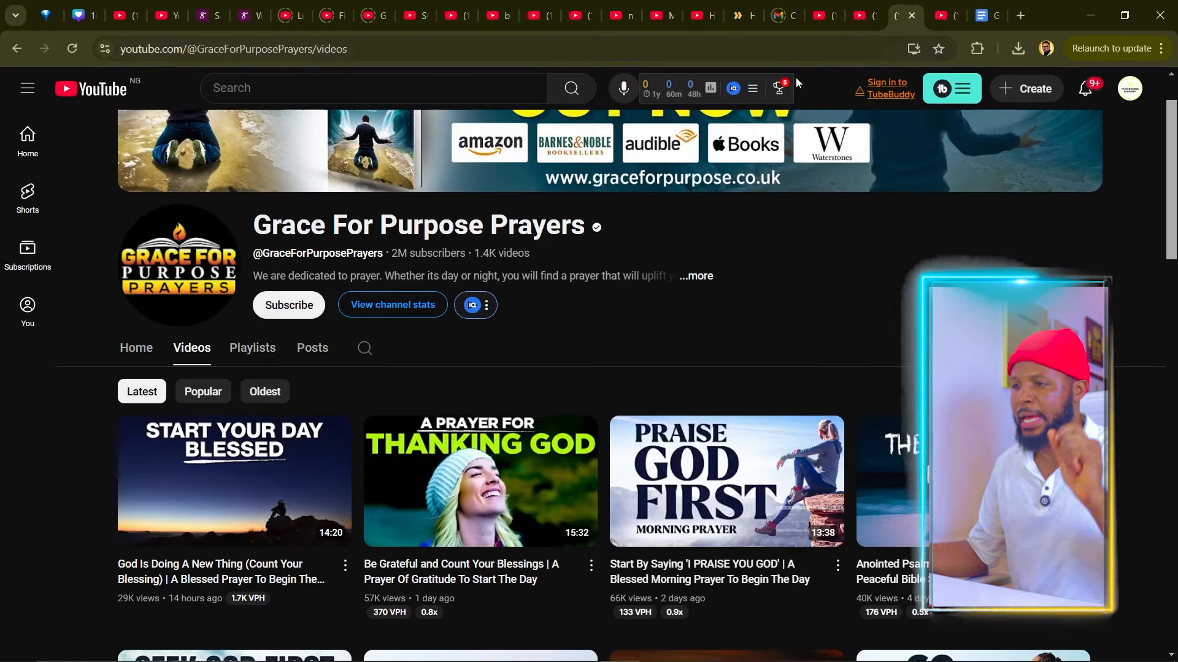
scroll(644, 160, up, 2)
scroll(592, 209, down, 2)
scroll(588, 212, up, 2)
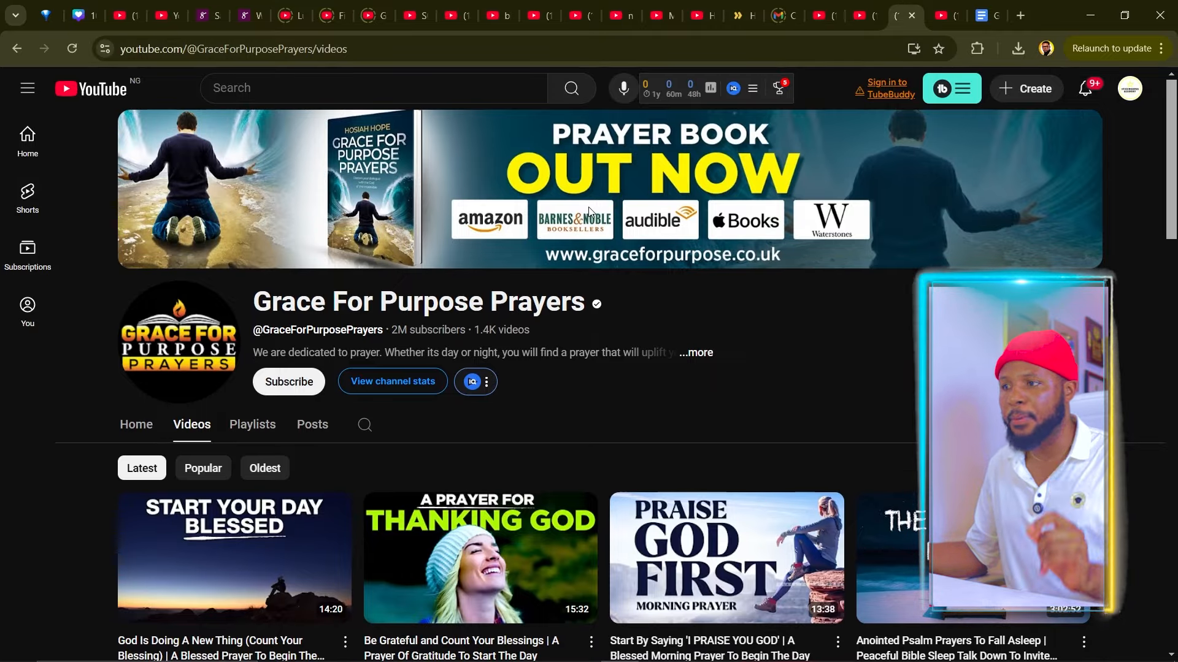
scroll(166, 72, down, 5)
scroll(187, 98, up, 5)
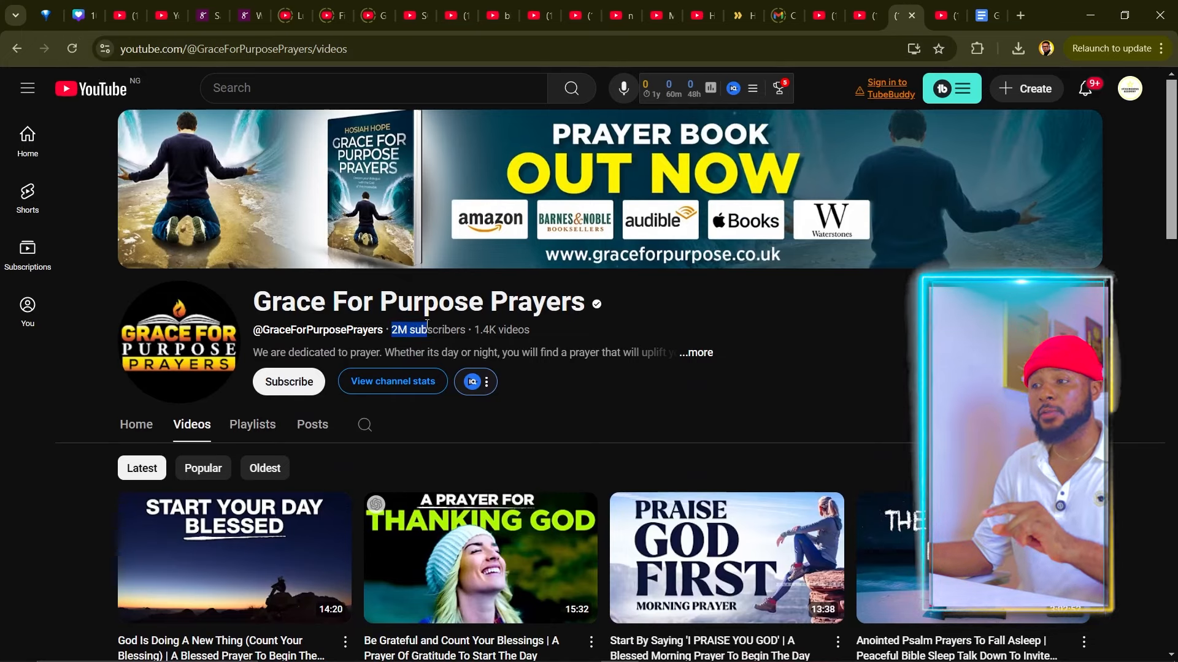
scroll(471, 328, down, 3)
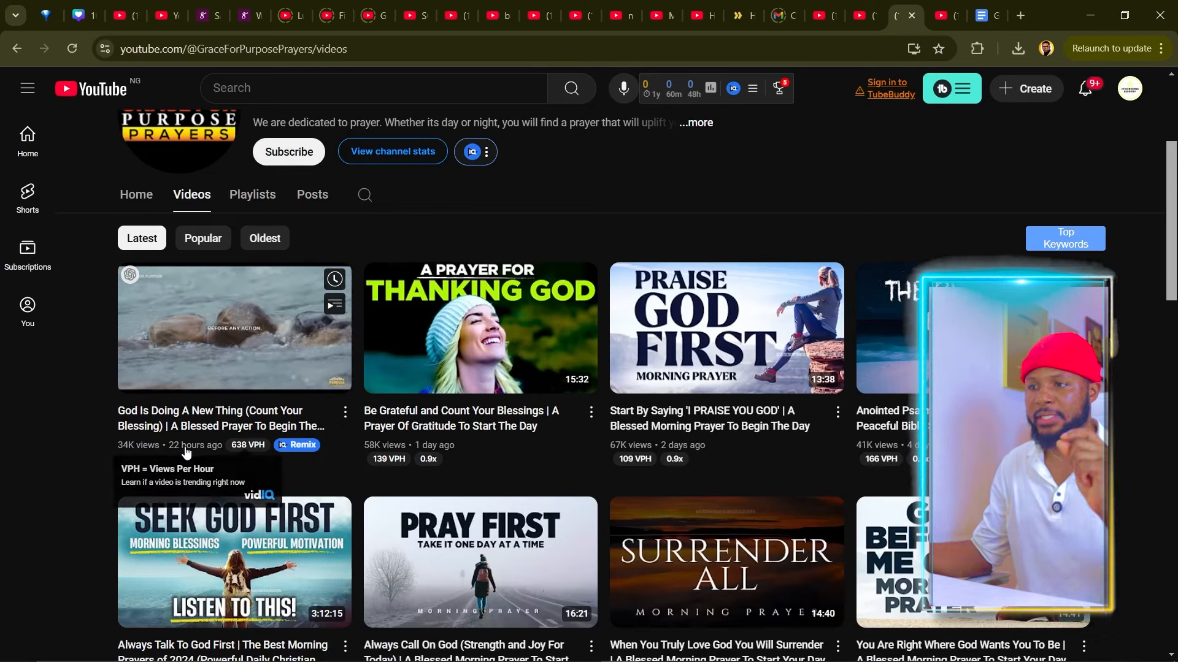
mouse_move(465, 443)
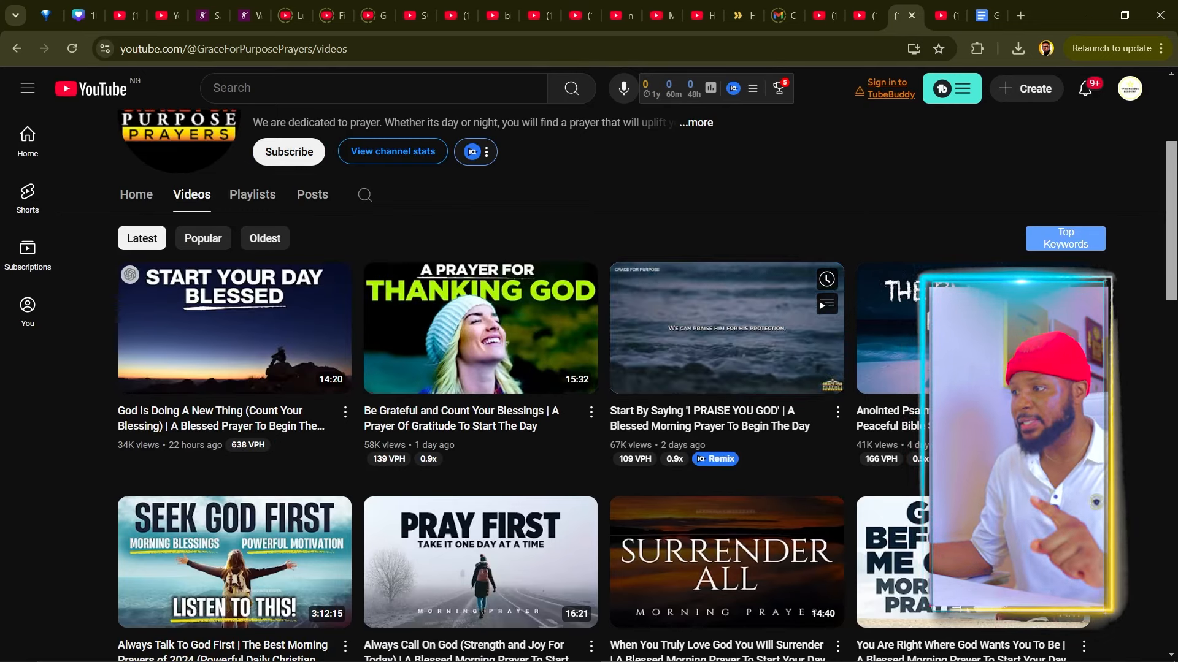
Examine the views and upload dates of the older morning prayer videos further down the "Grace For Purpose Prayers" video list.
scroll(920, 450, down, 3)
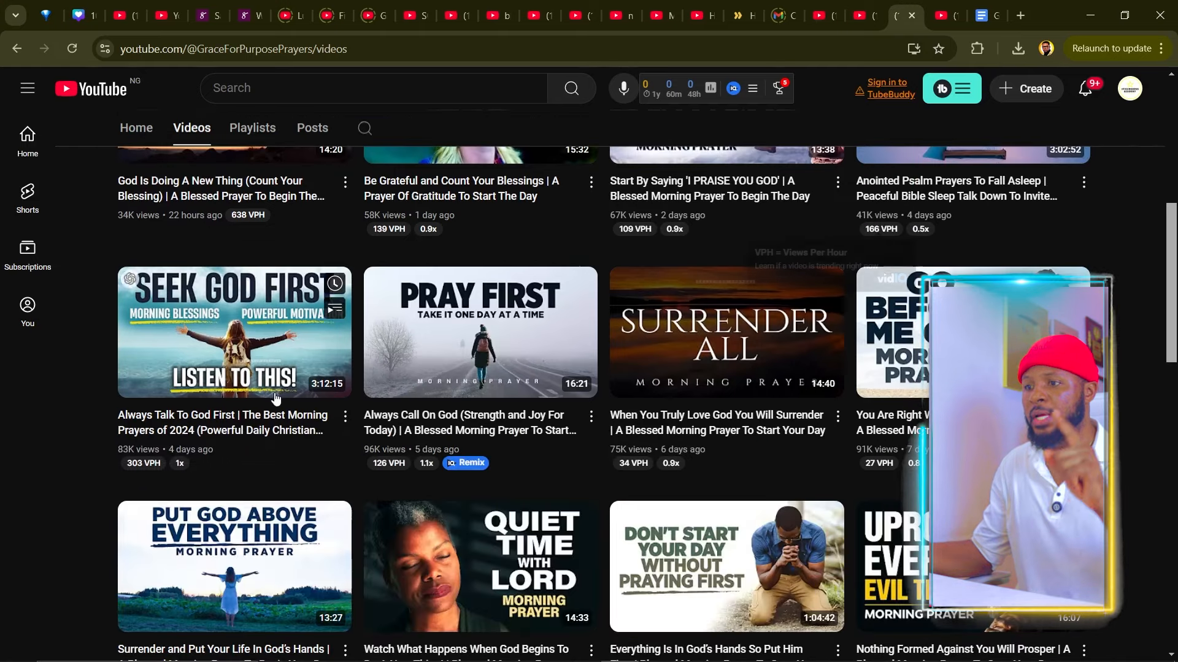
mouse_move(301, 470)
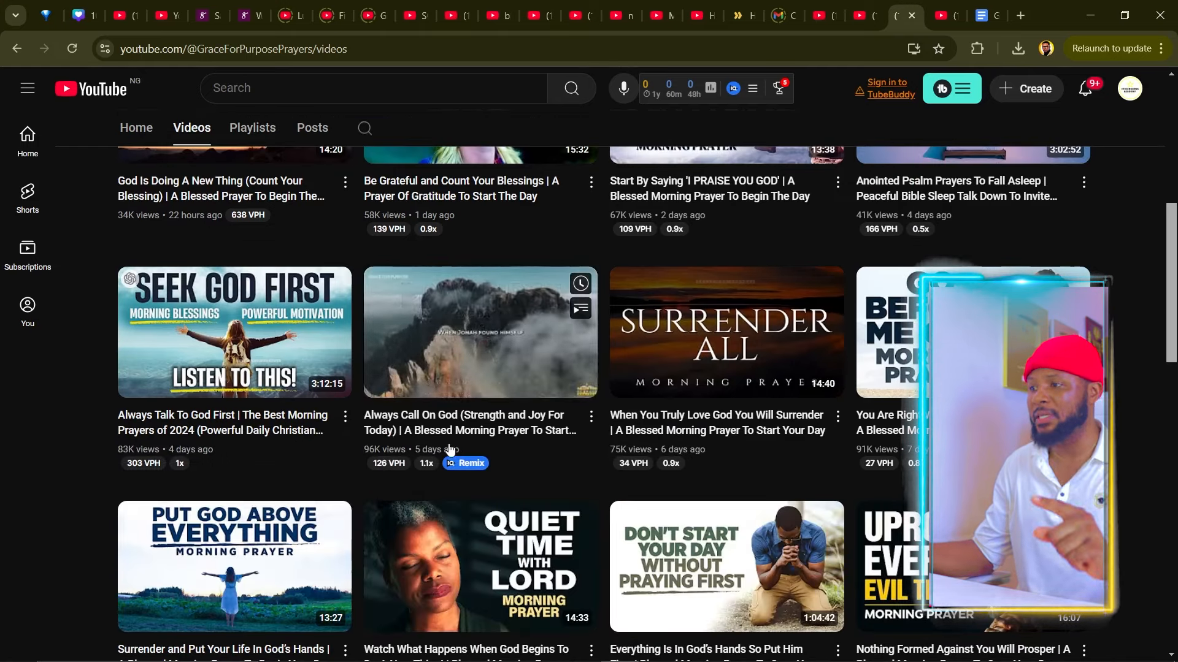
mouse_move(709, 468)
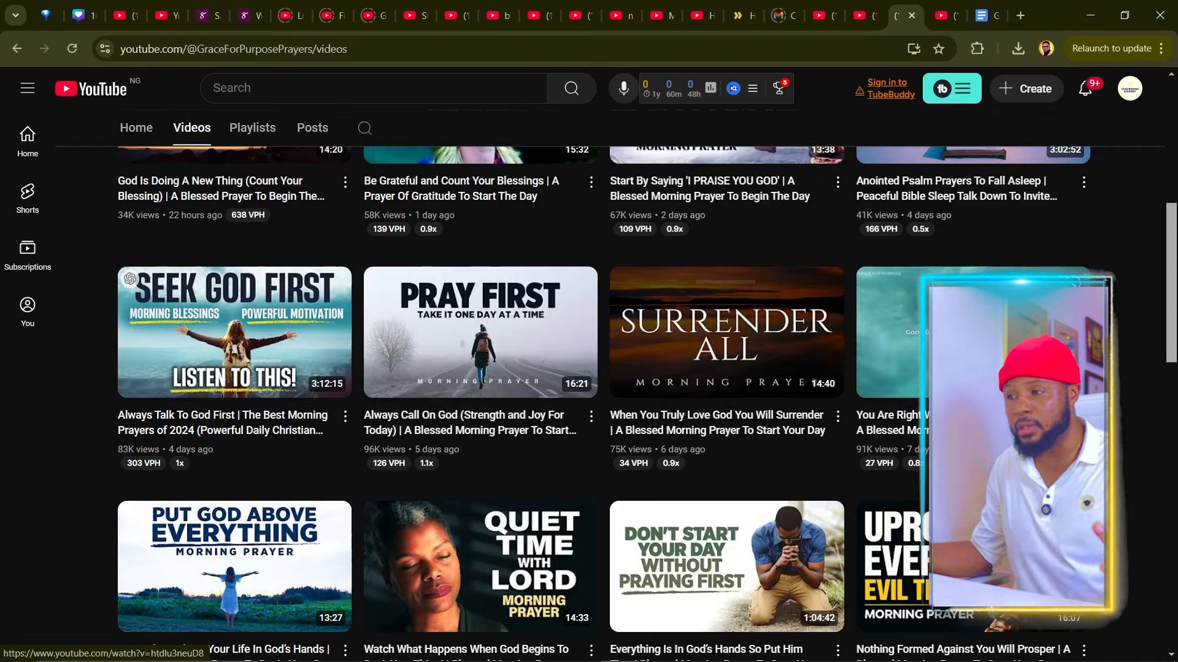
scroll(201, 466, down, 4)
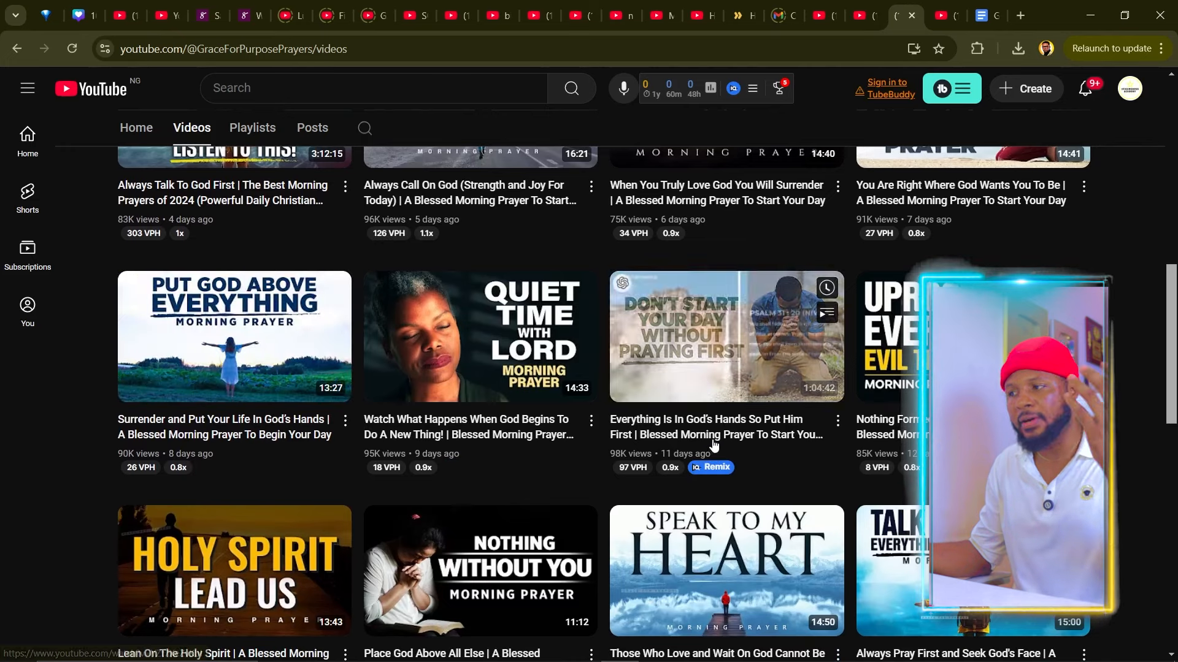
scroll(907, 408, down, 1)
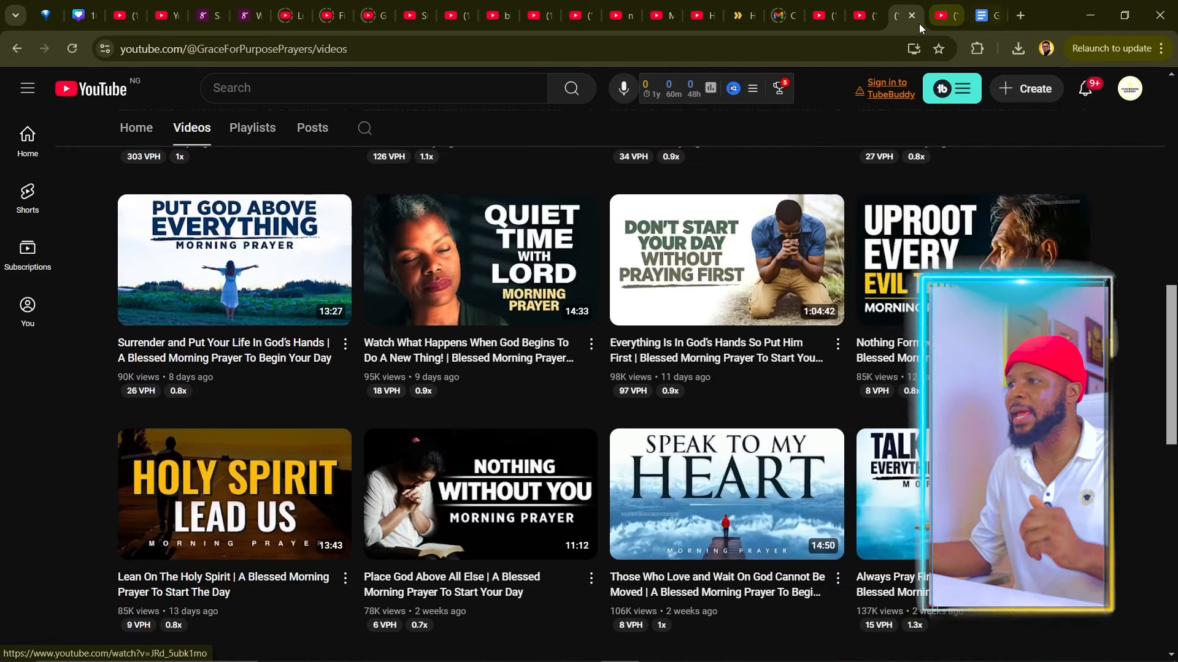
Compare with the "Grace For Purpose" YouTube channel, examining its subscriber count and the titles, views and ages of its latest videos.
click(863, 6)
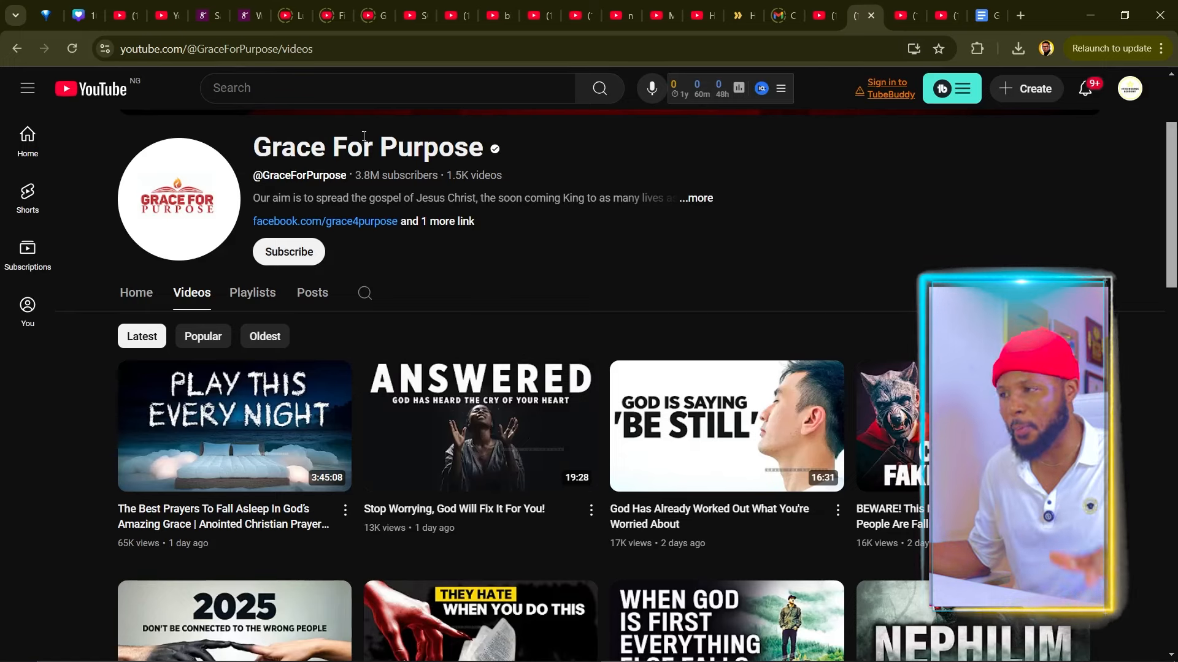
click(906, 16)
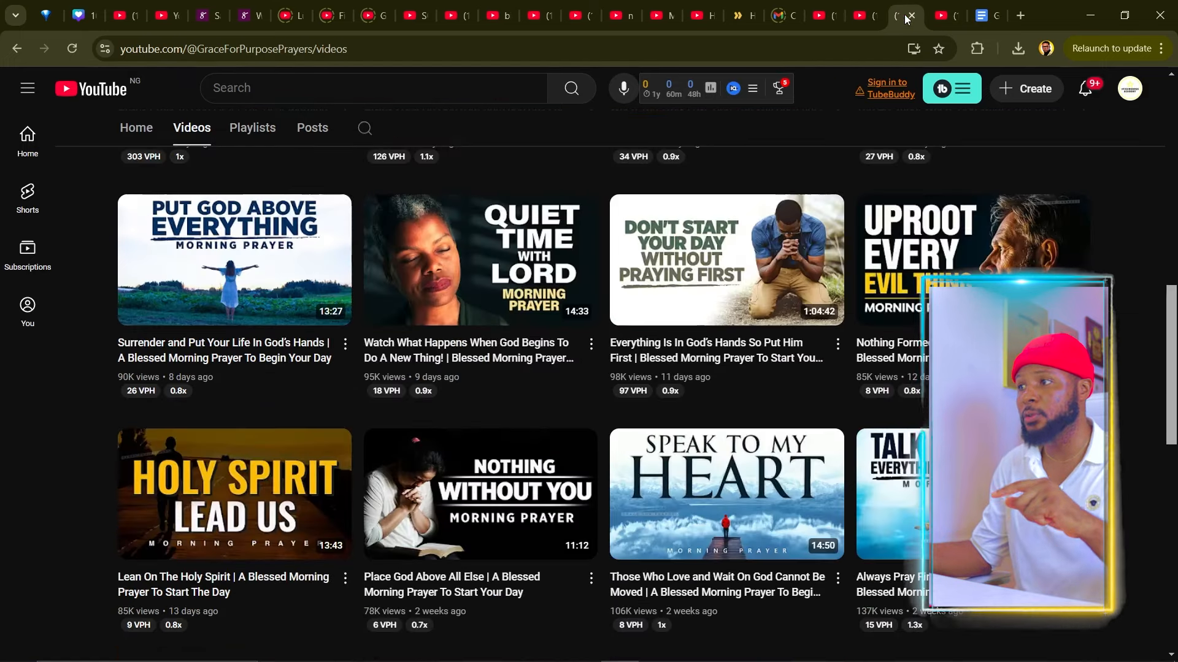
click(874, 11)
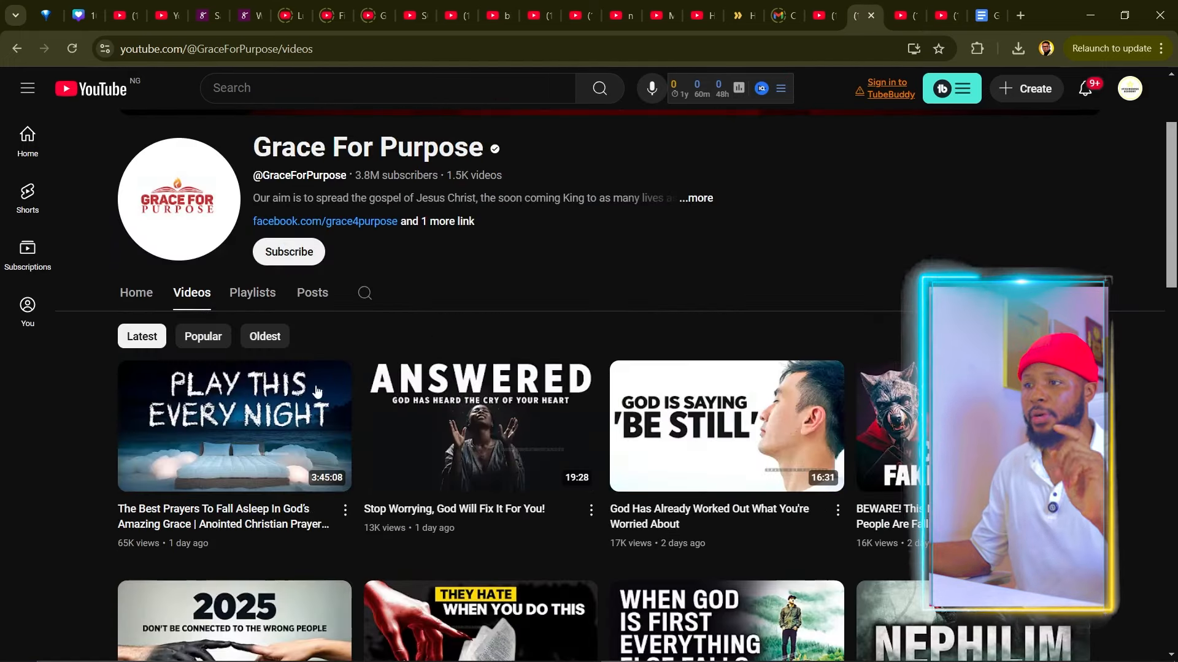
scroll(227, 276, down, 3)
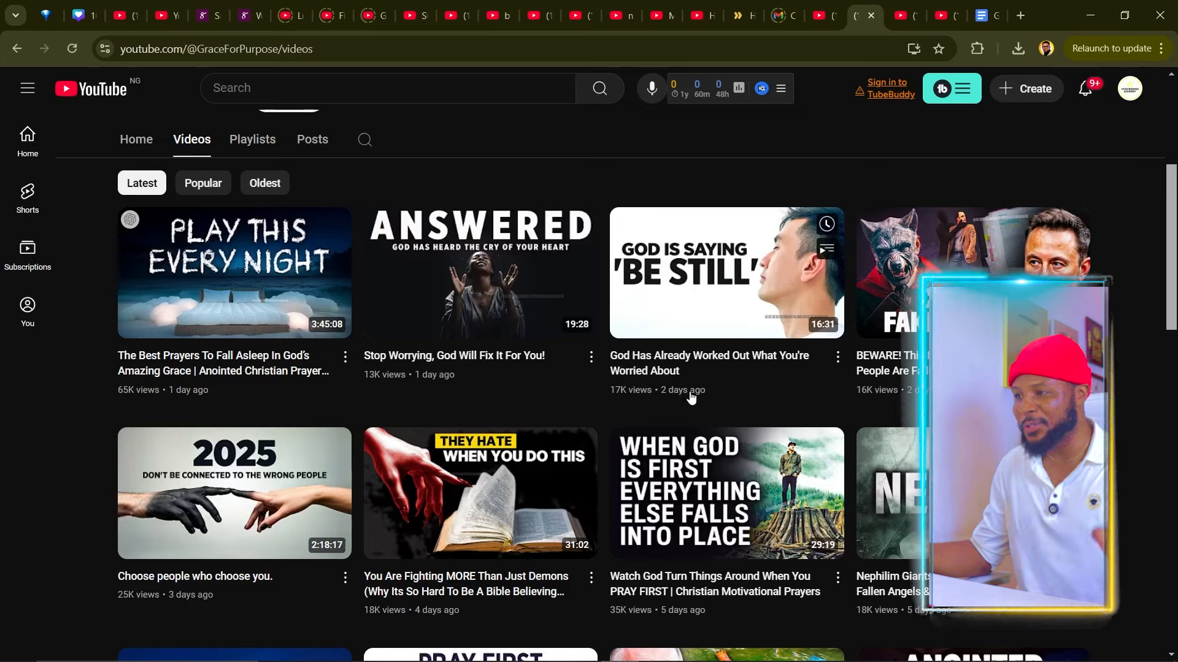
scroll(715, 396, down, 1)
scroll(475, 373, down, 2)
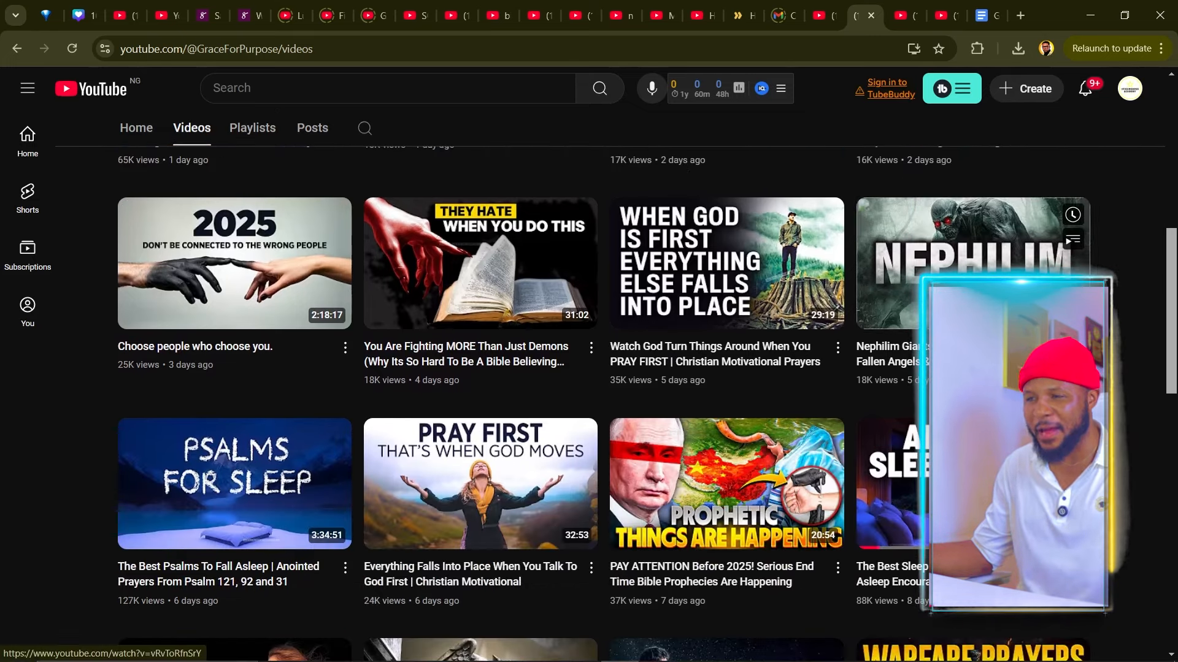
scroll(470, 532, down, 1)
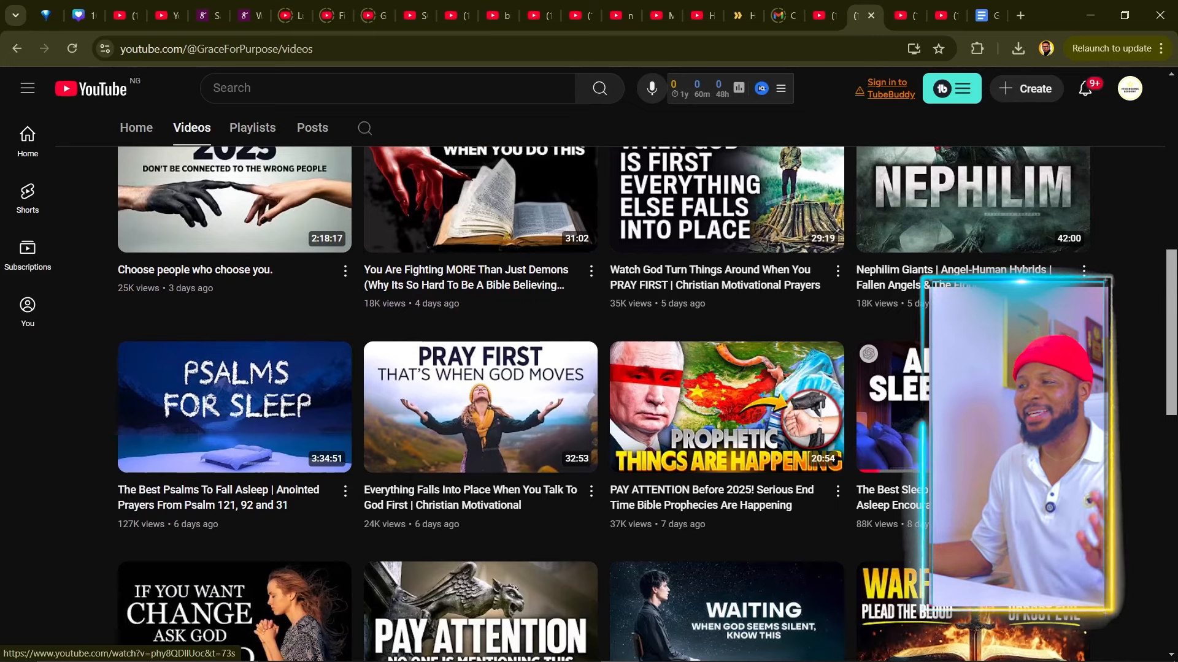
scroll(1006, 270, up, 1)
scroll(961, 268, up, 5)
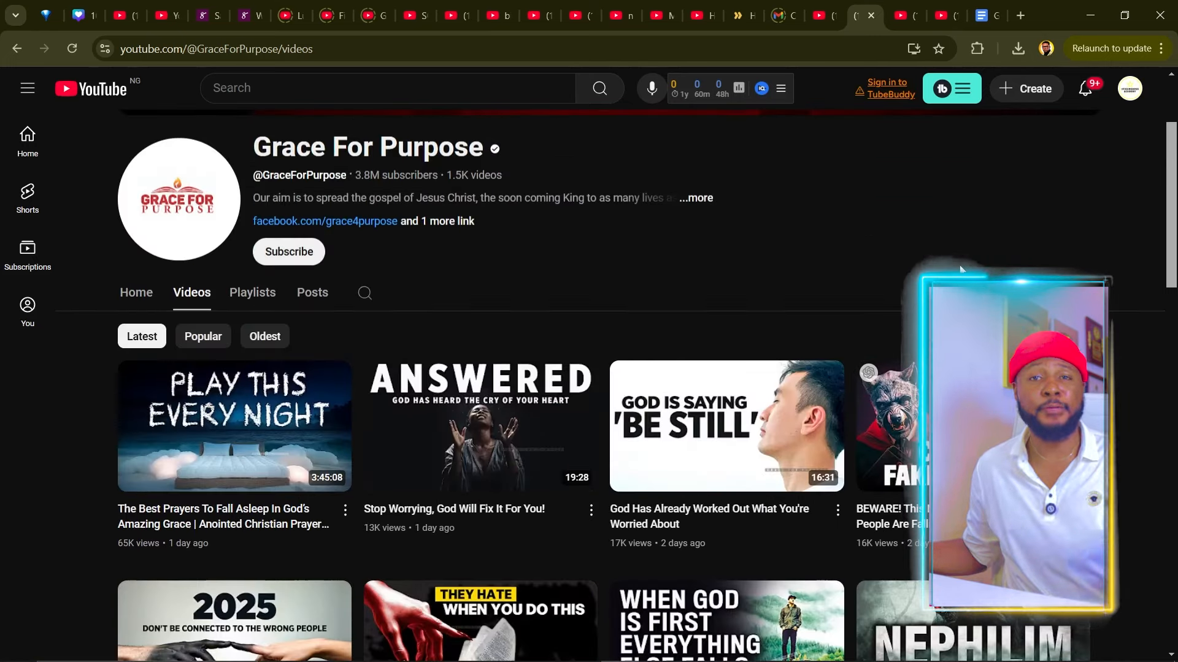